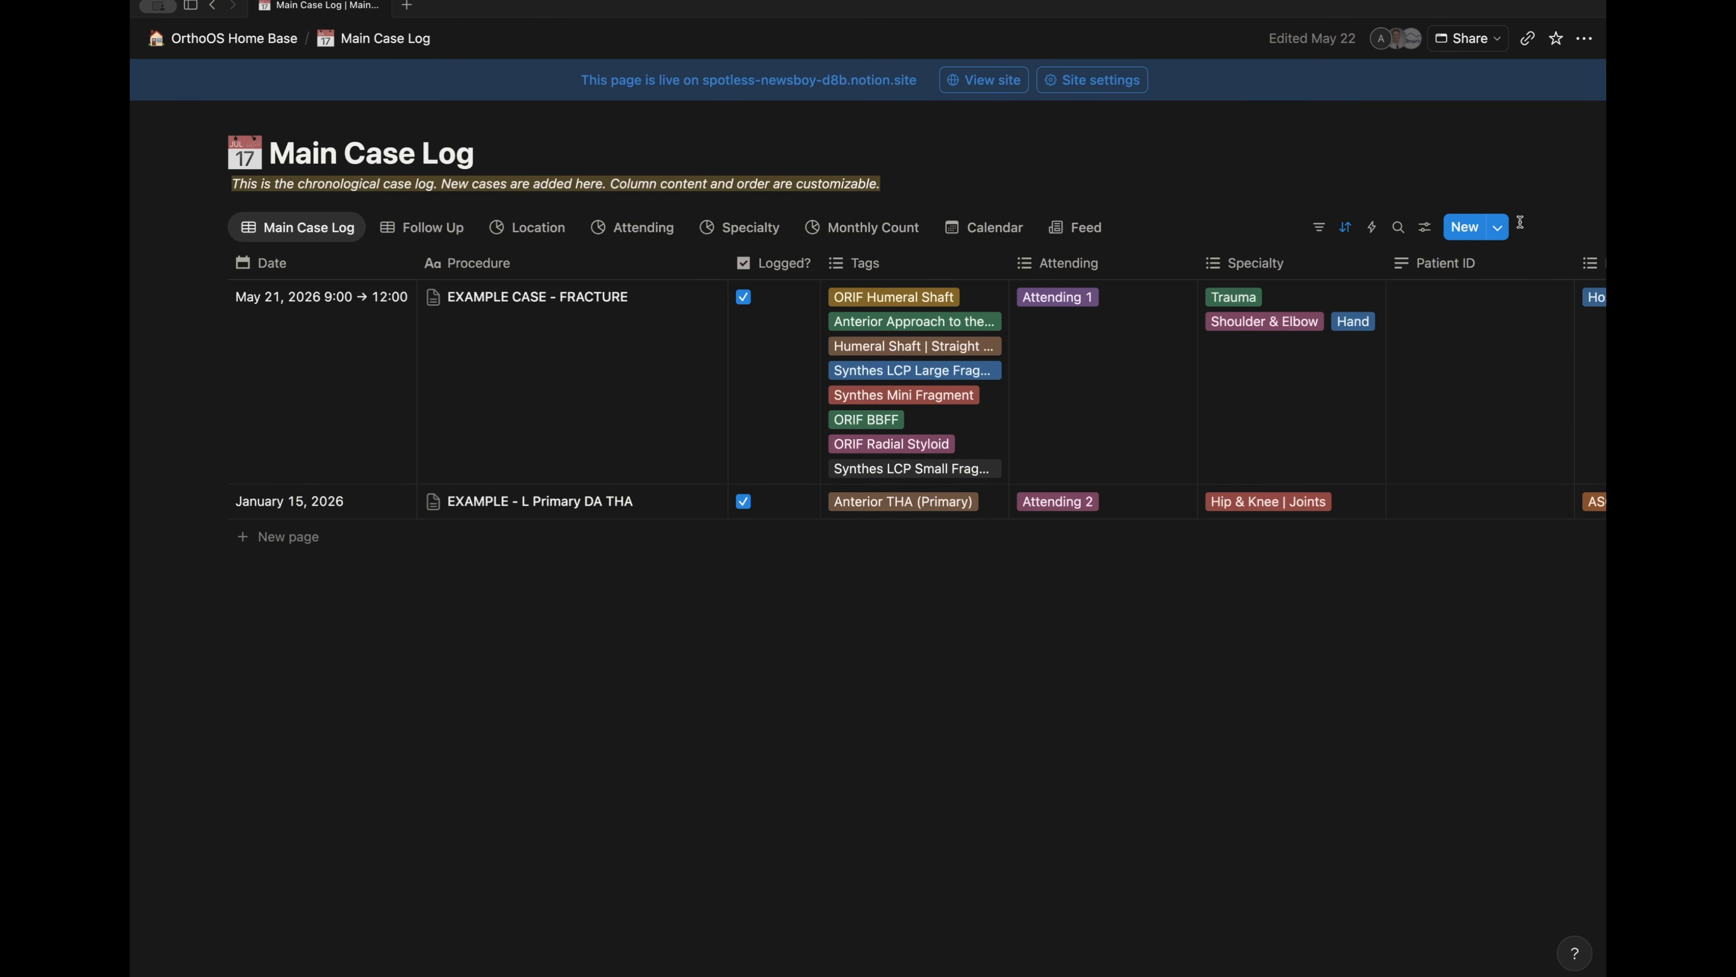
- Create a case from the New Case - Trauma template and title it "Monday ORIF BBFF w/ Attending 2"
left_click(1499, 233)
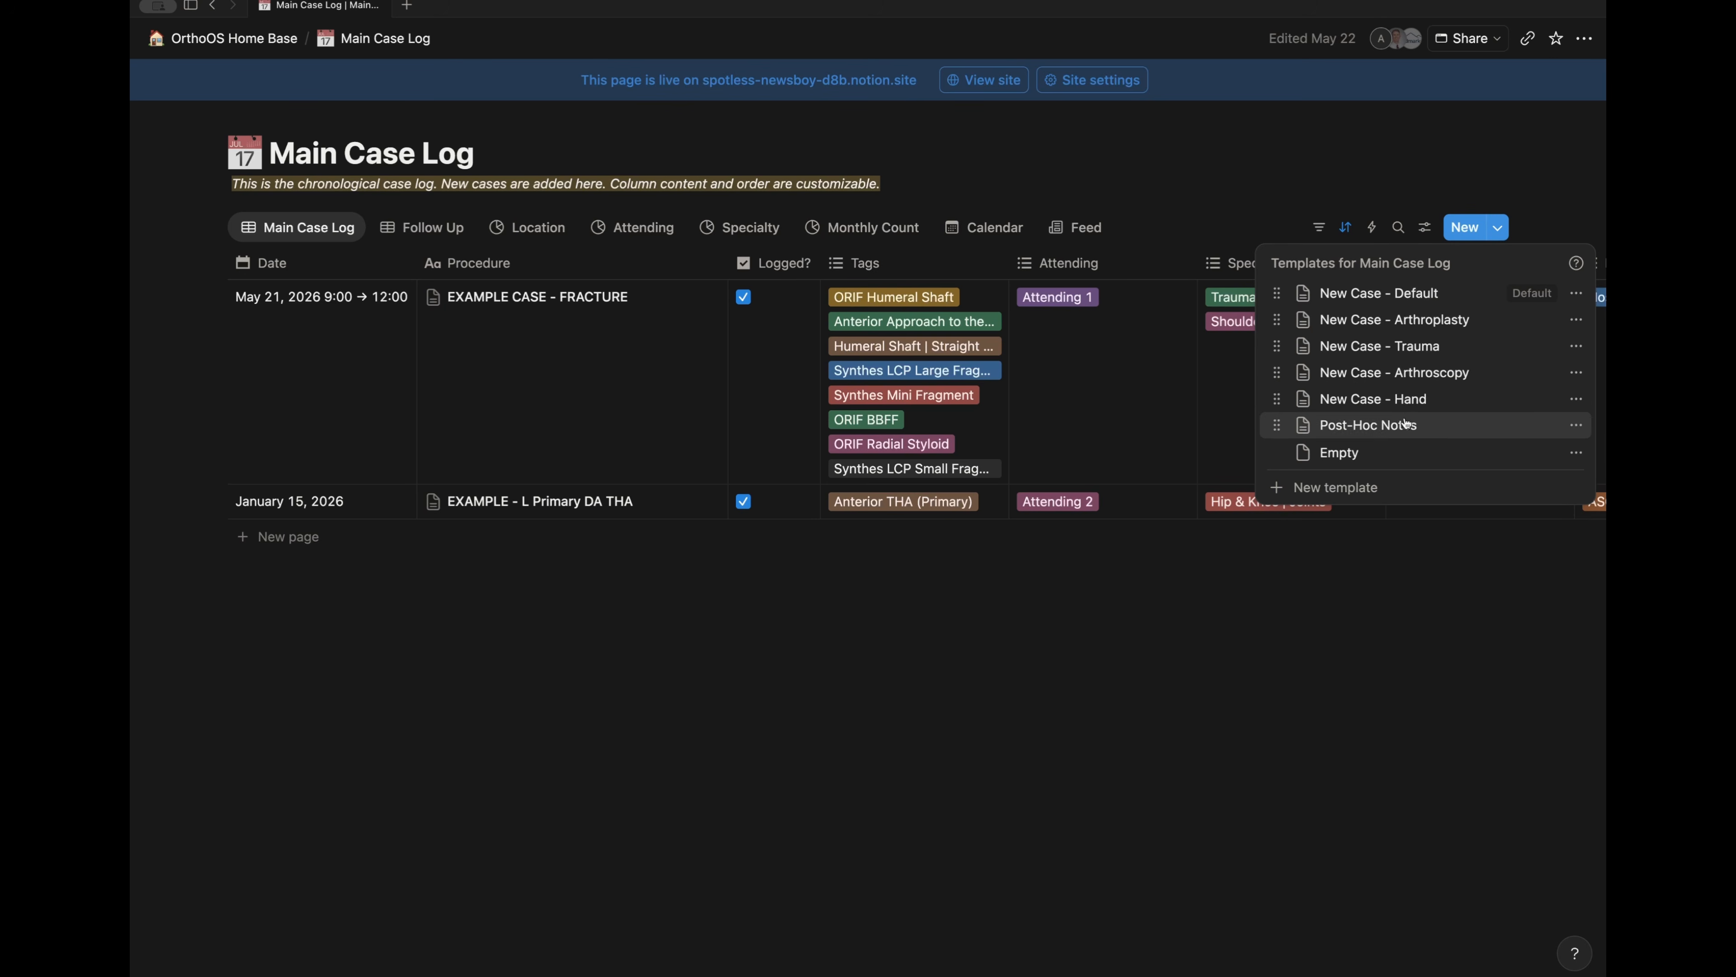
left_click(1407, 347)
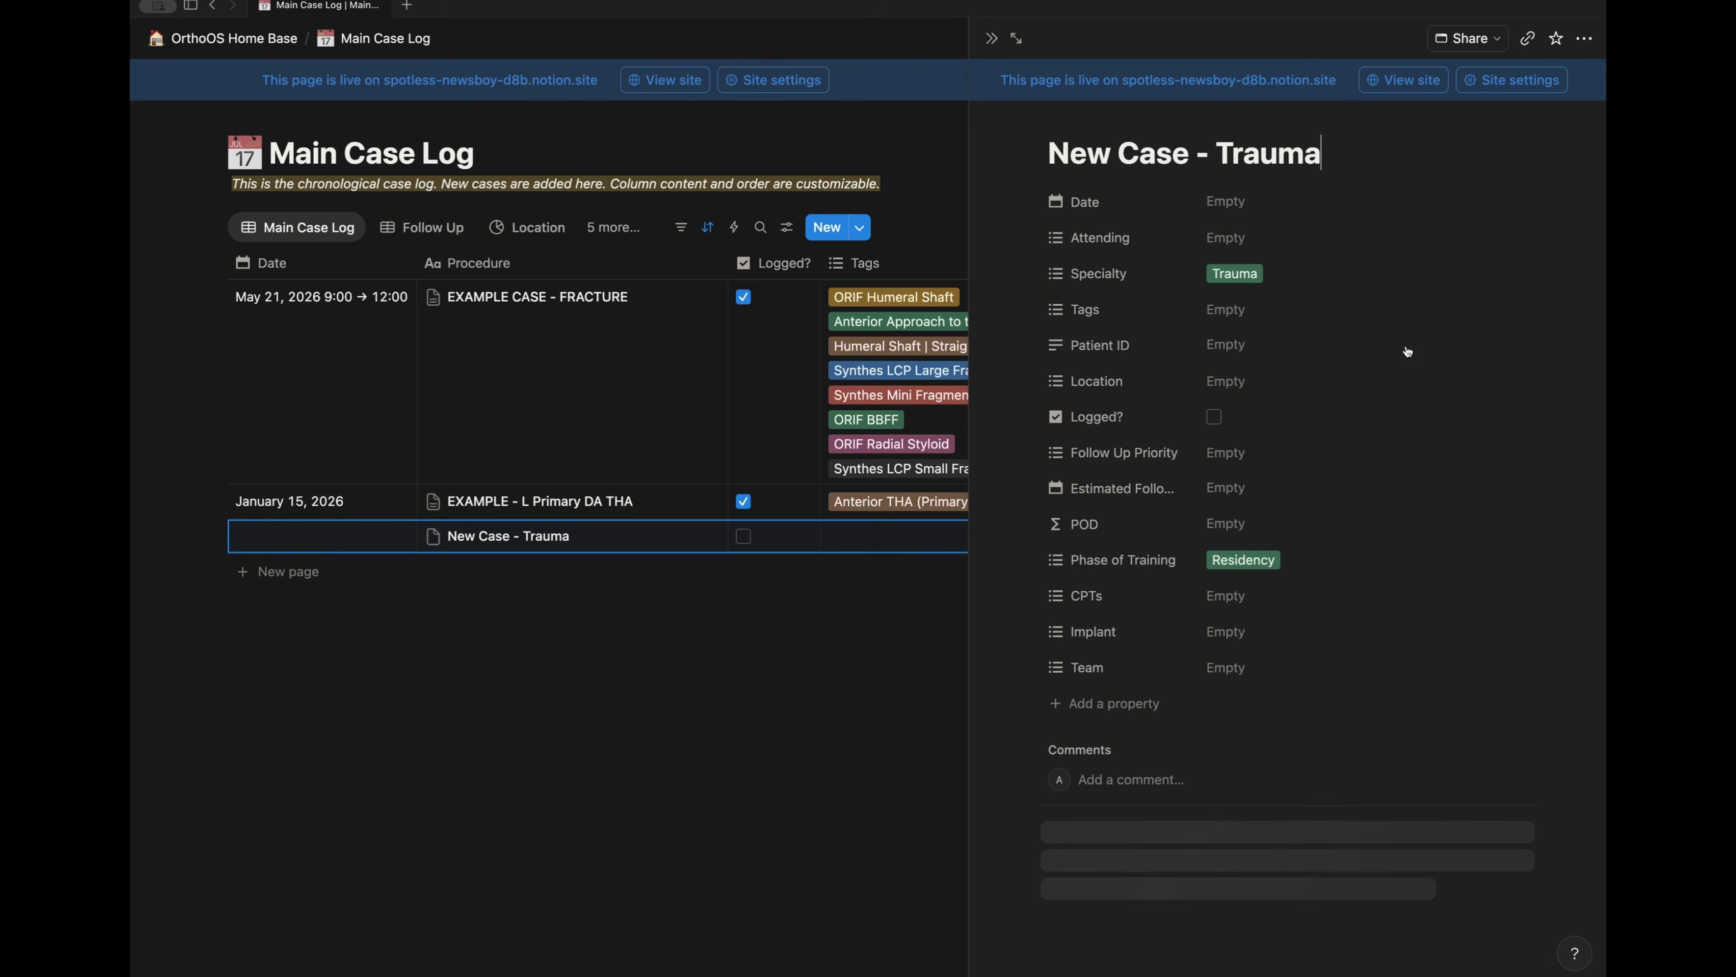
left_click_drag(1332, 151, 965, 151)
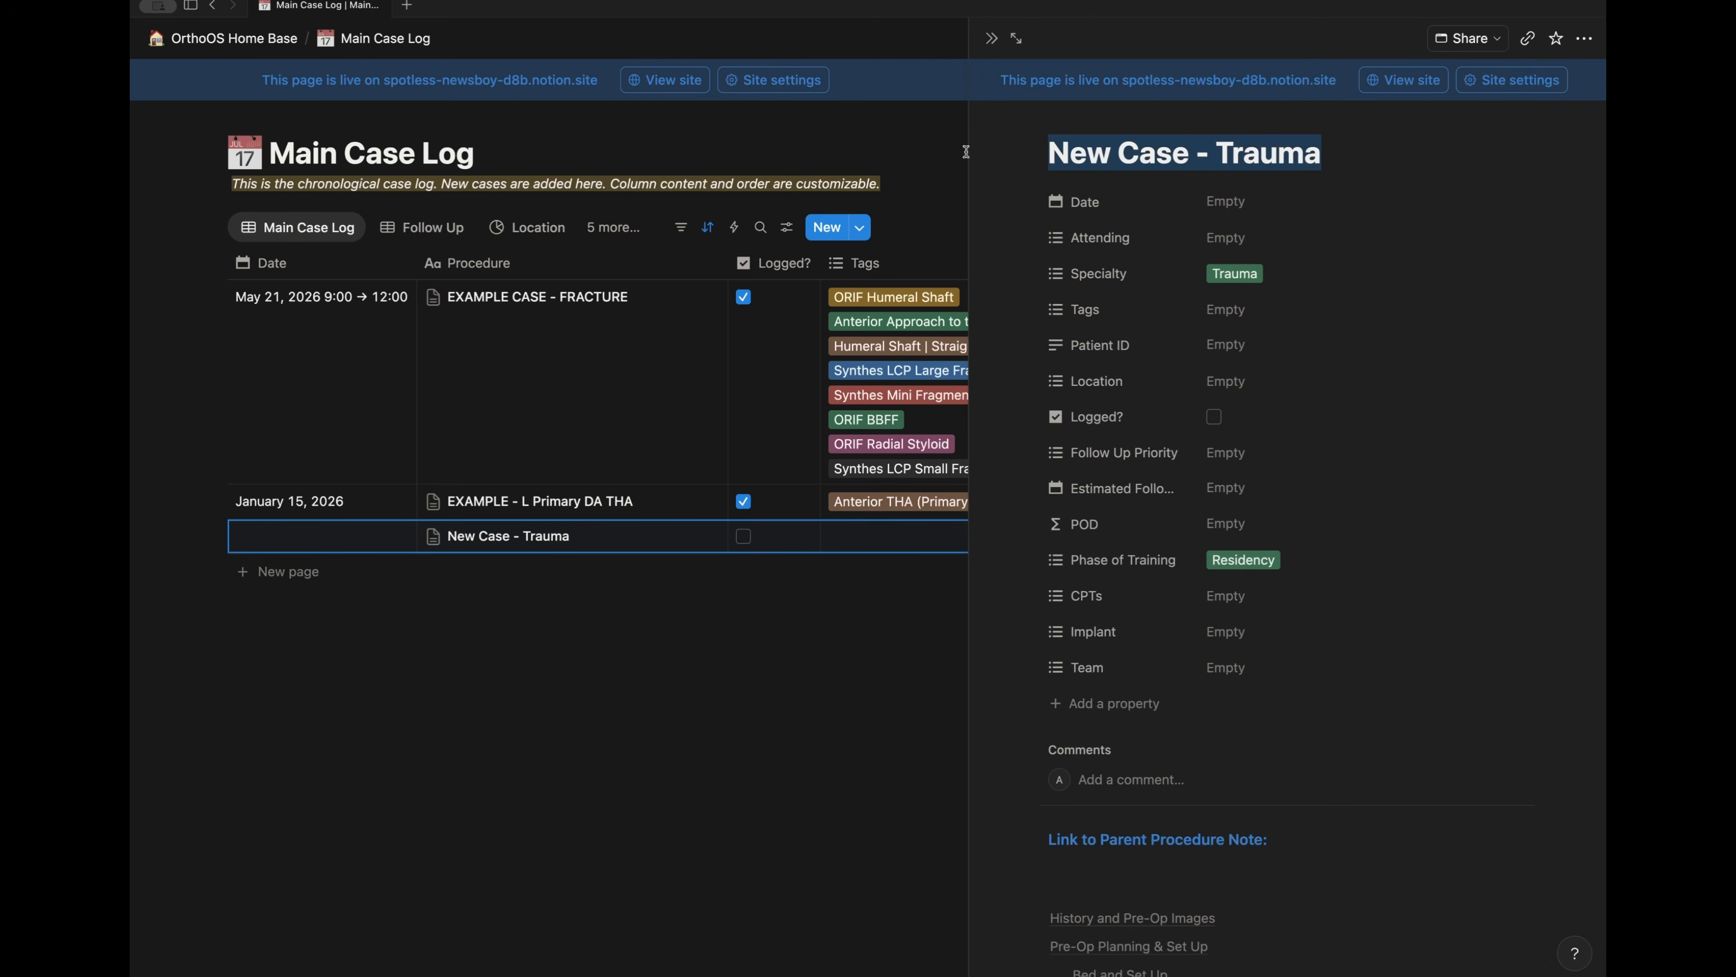
type("M")
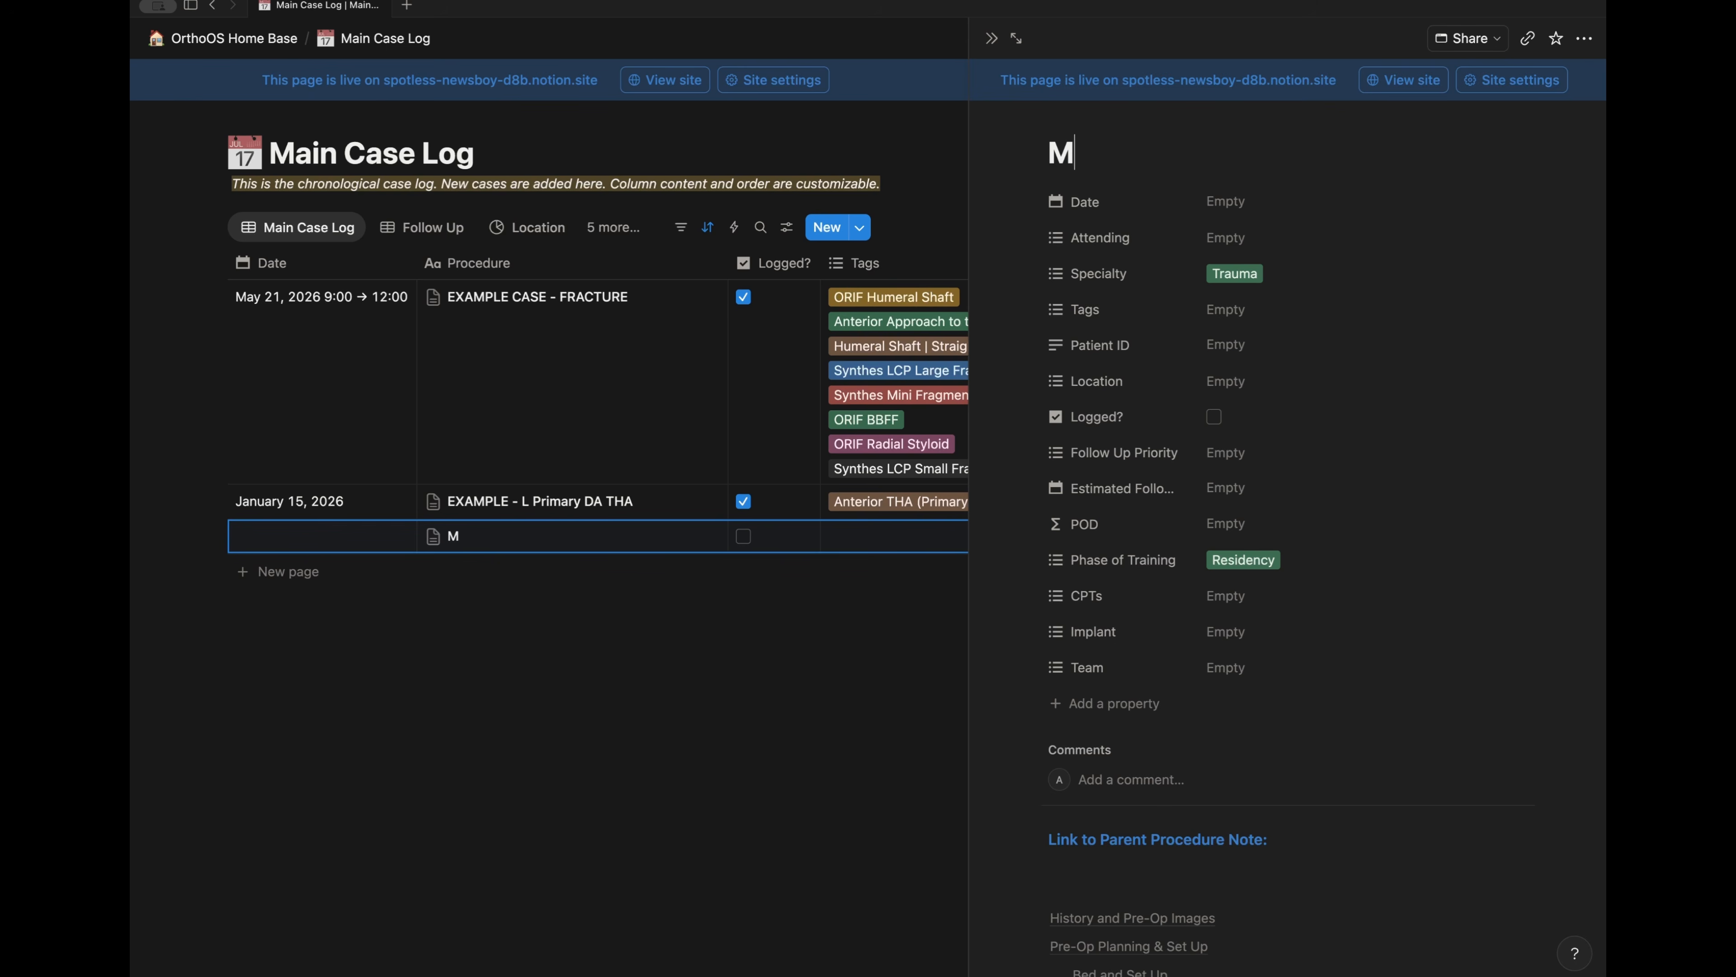
type("onday ORIF BBFF")
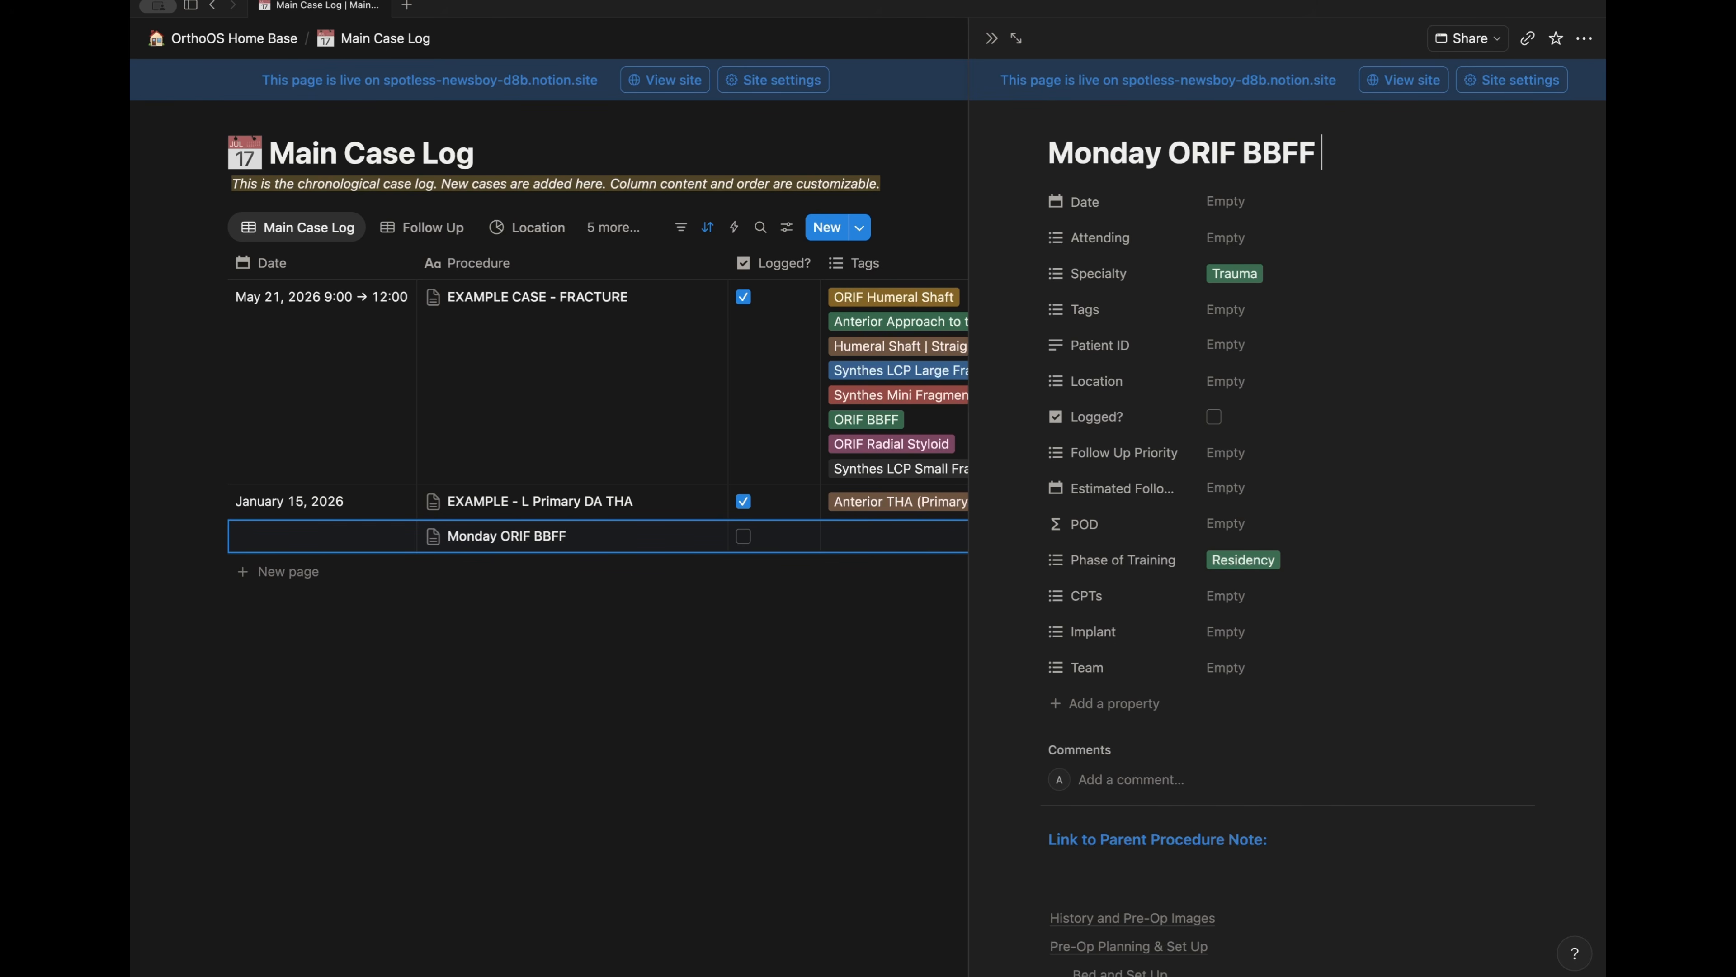
type(" w/ Attending 2")
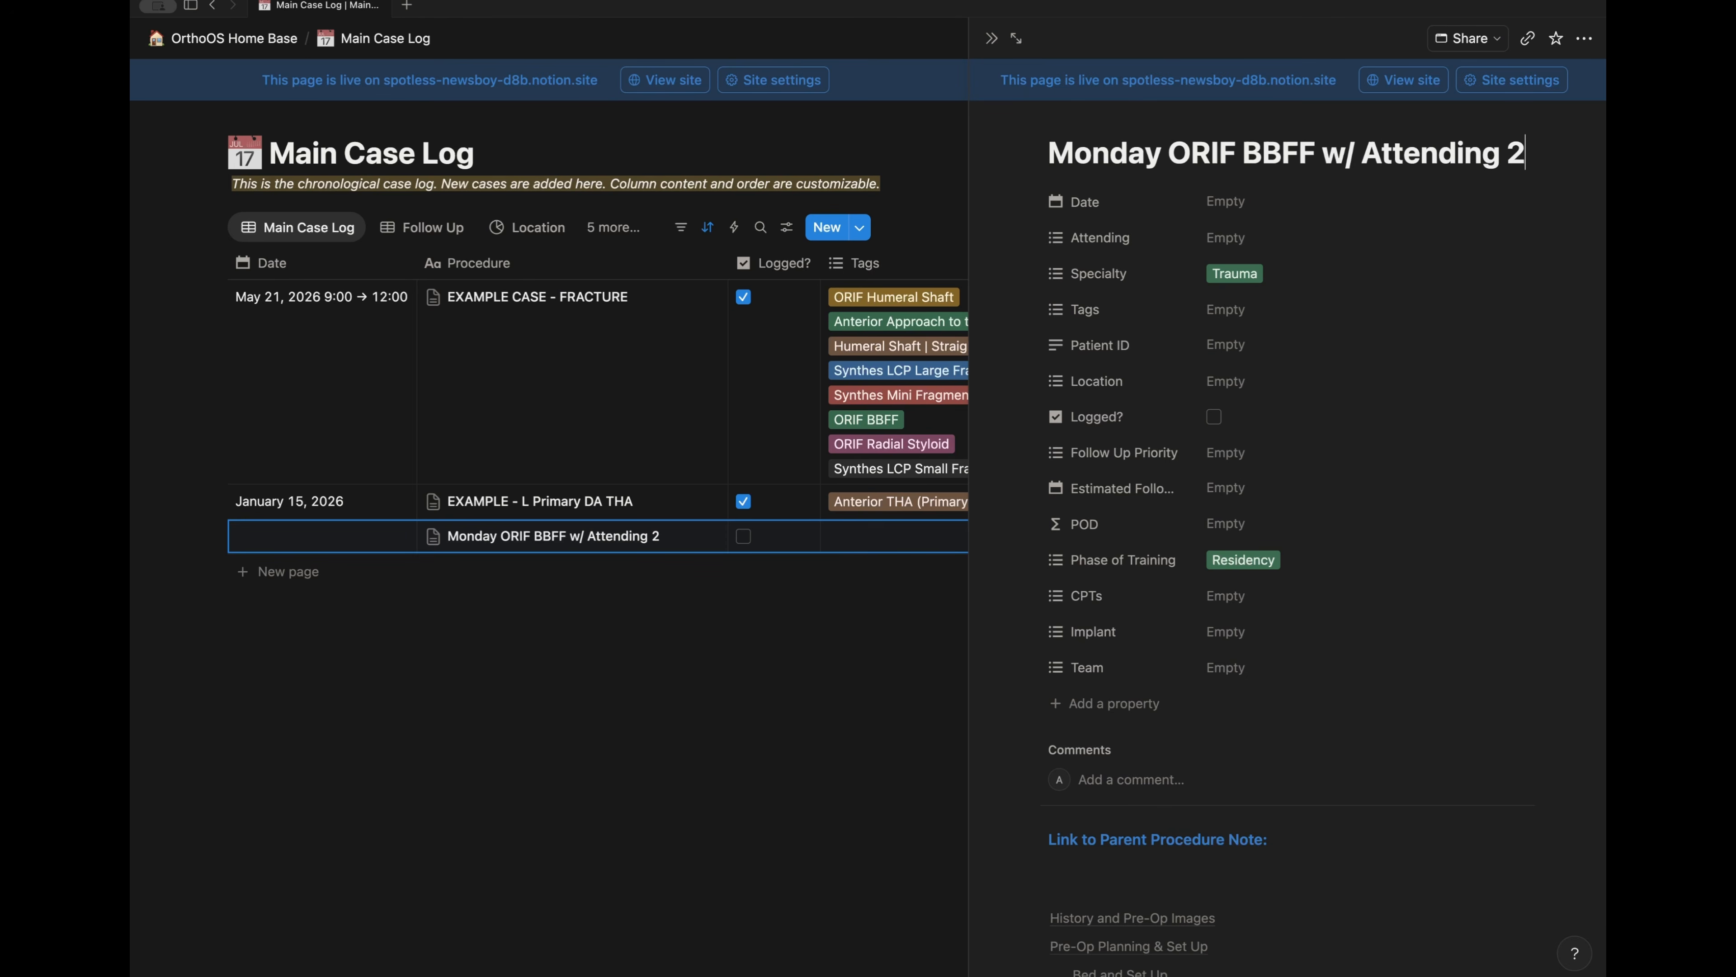
- Give the case's Date an end date and times, with both start and end on June 22, 2026
left_click(1236, 203)
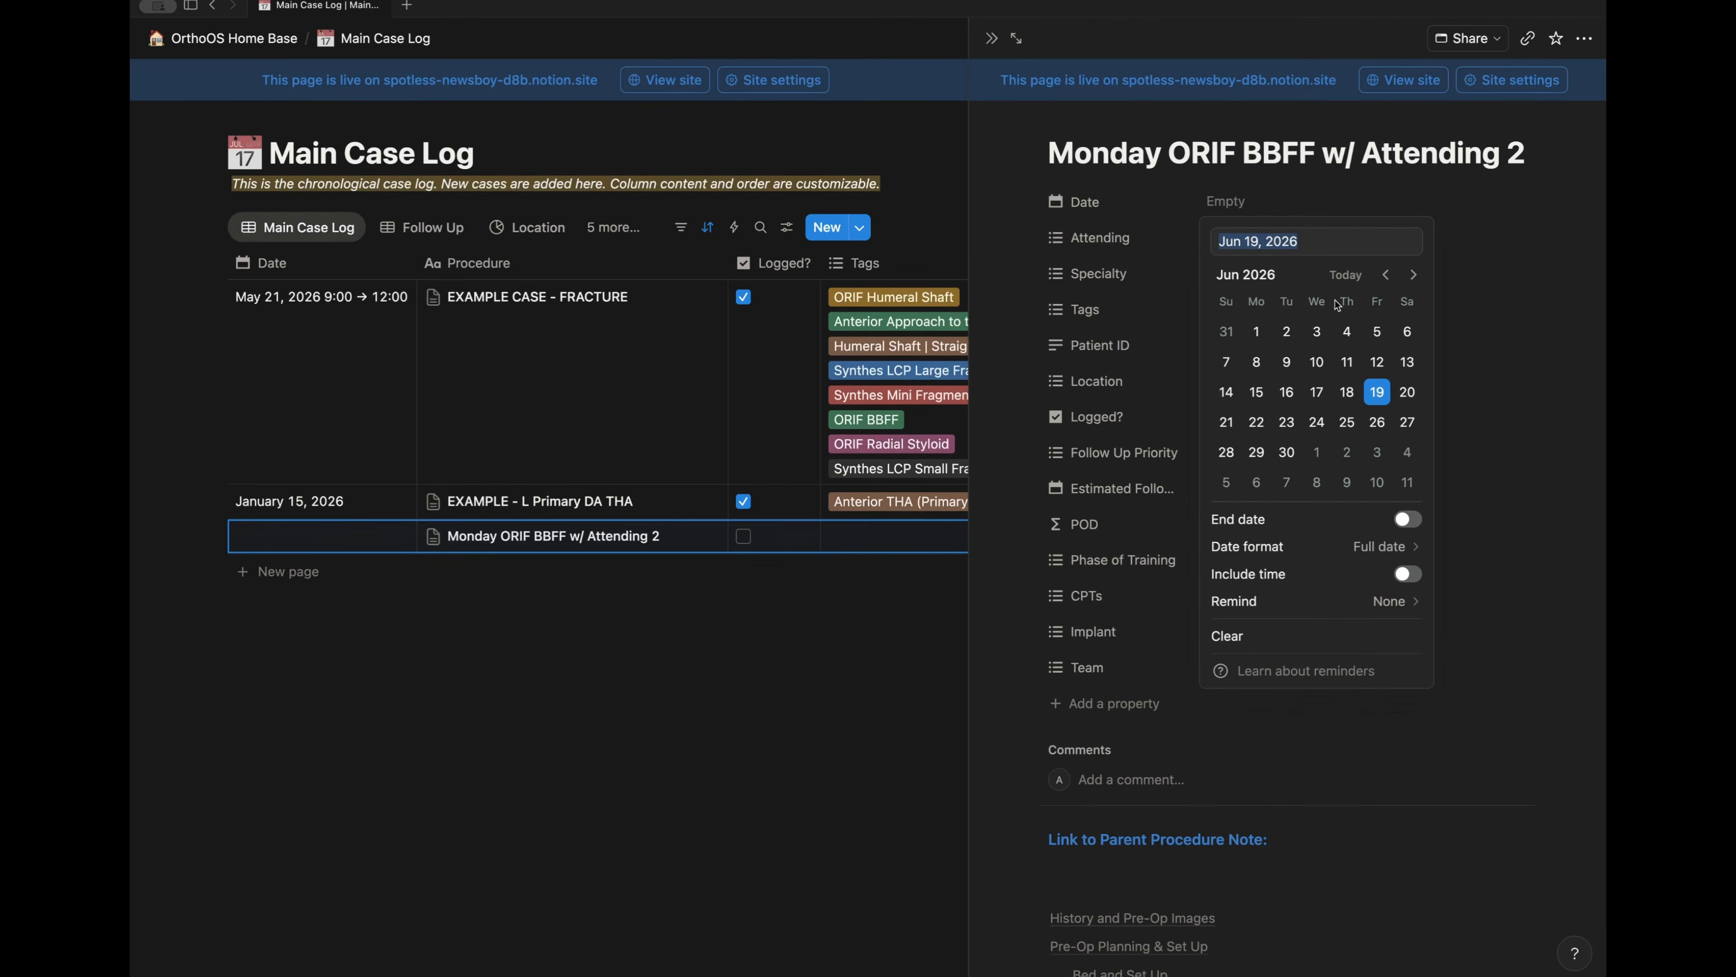
left_click(1403, 520)
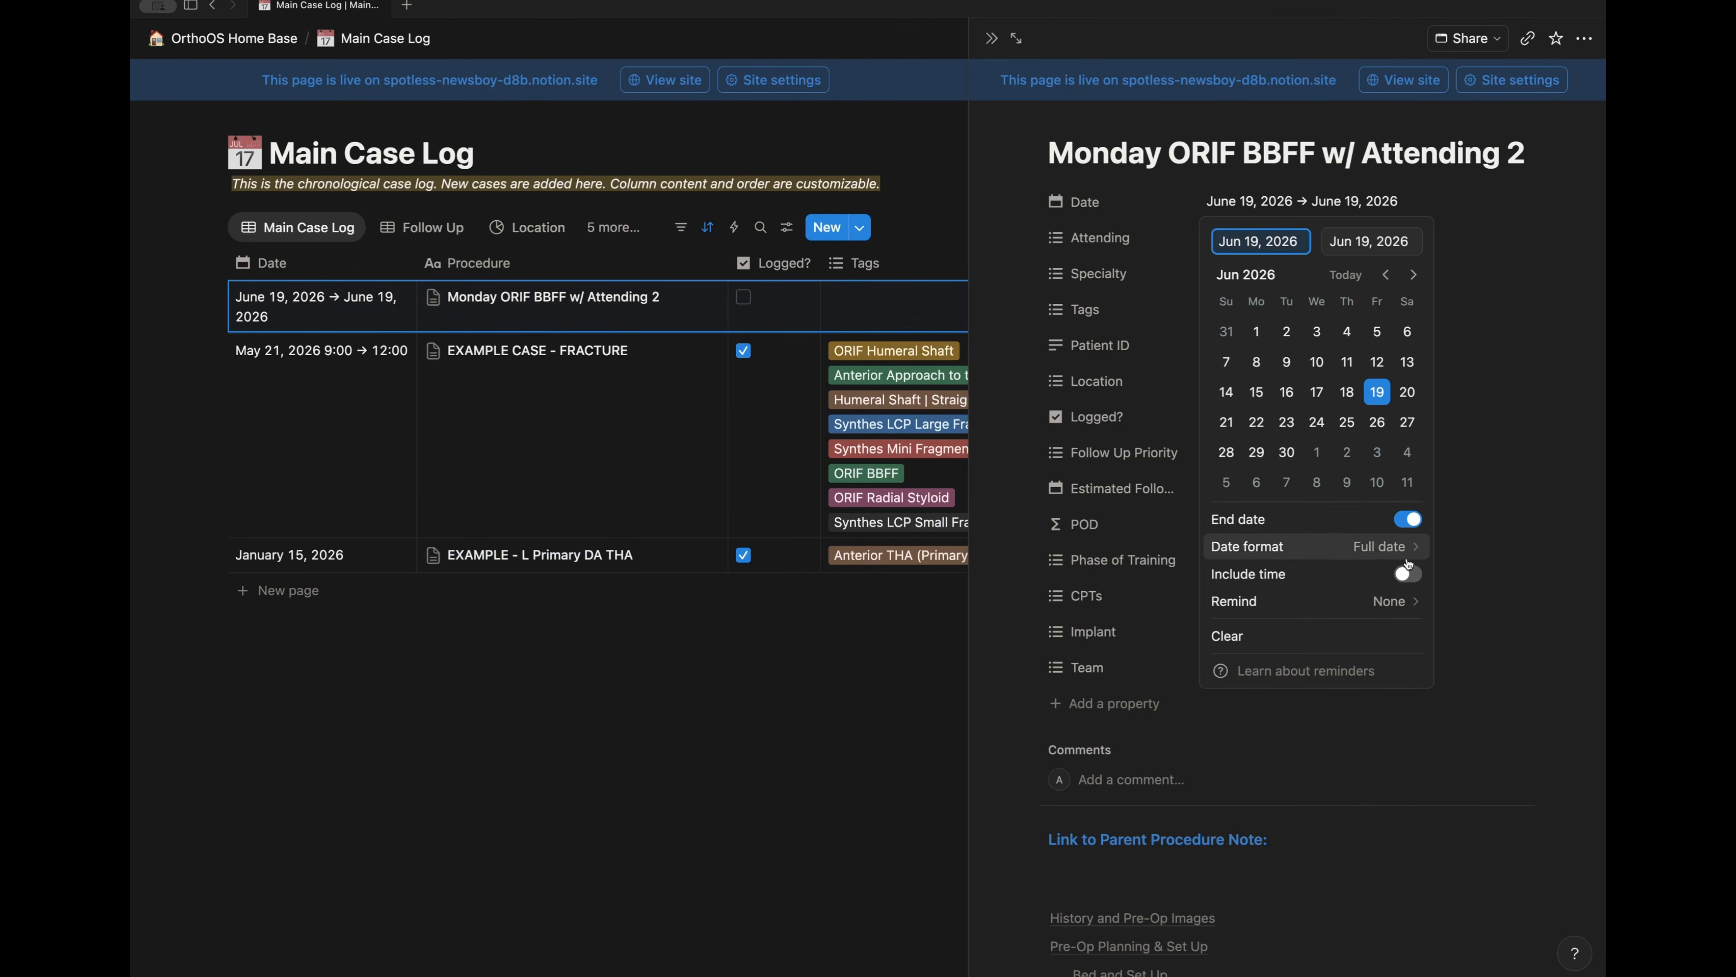
left_click(1406, 573)
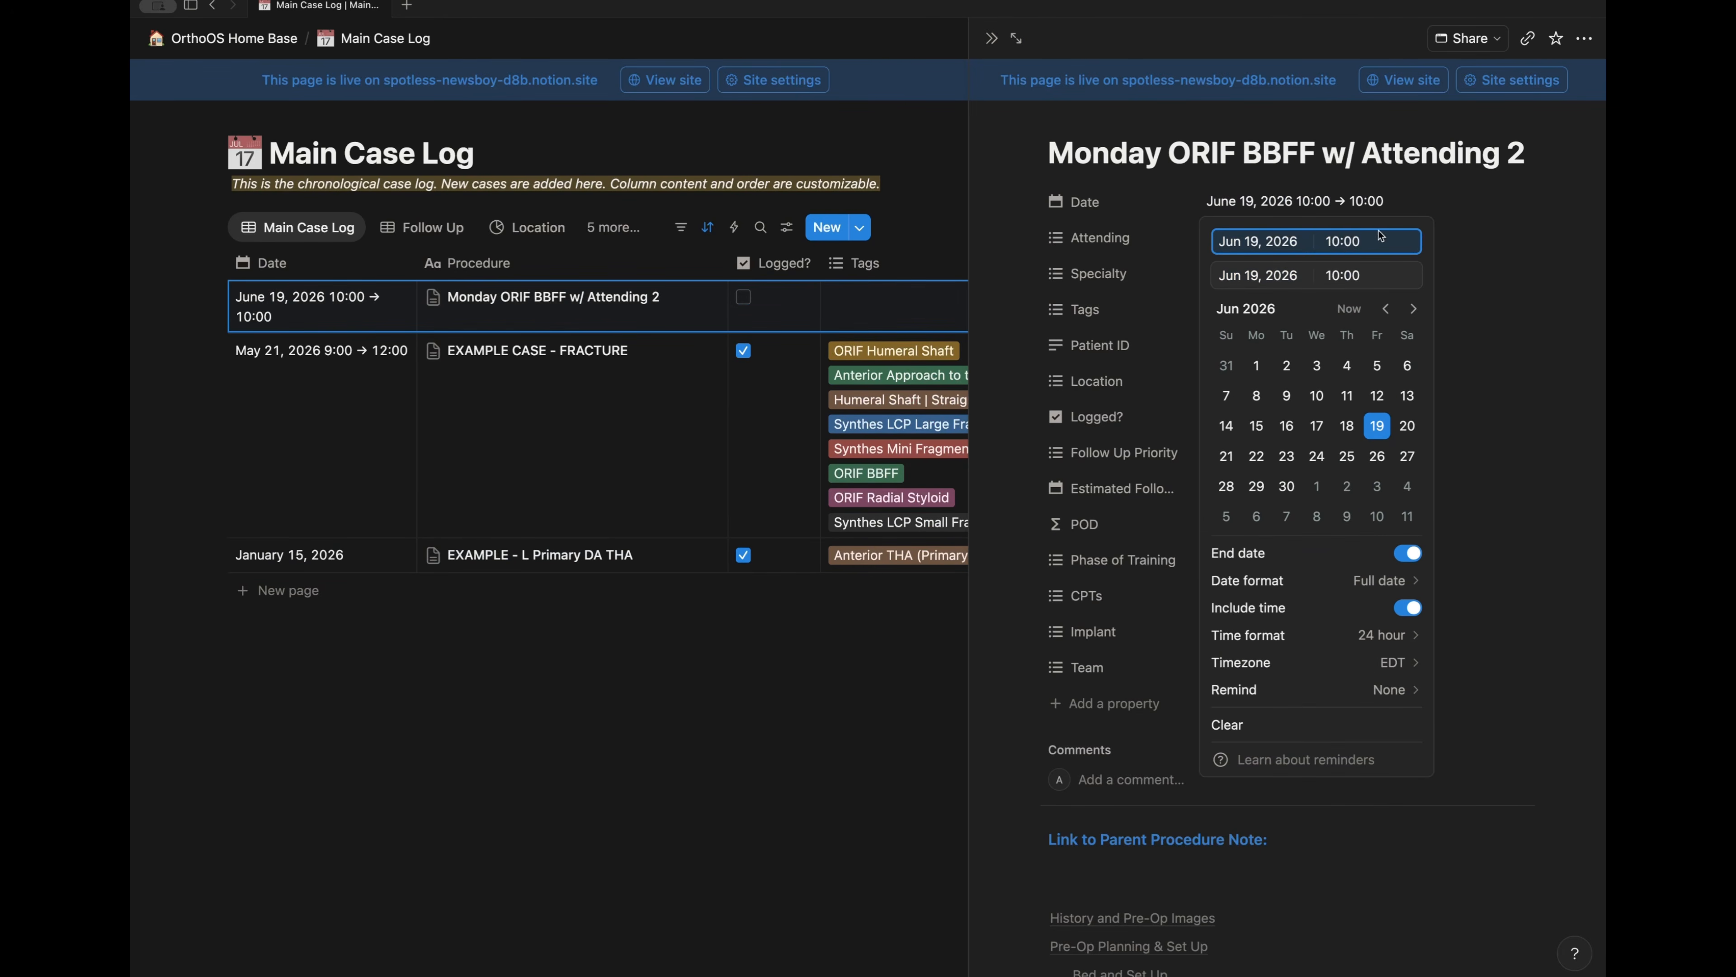
left_click_drag(1376, 241, 1156, 249)
left_click(1223, 240)
left_click(1256, 455)
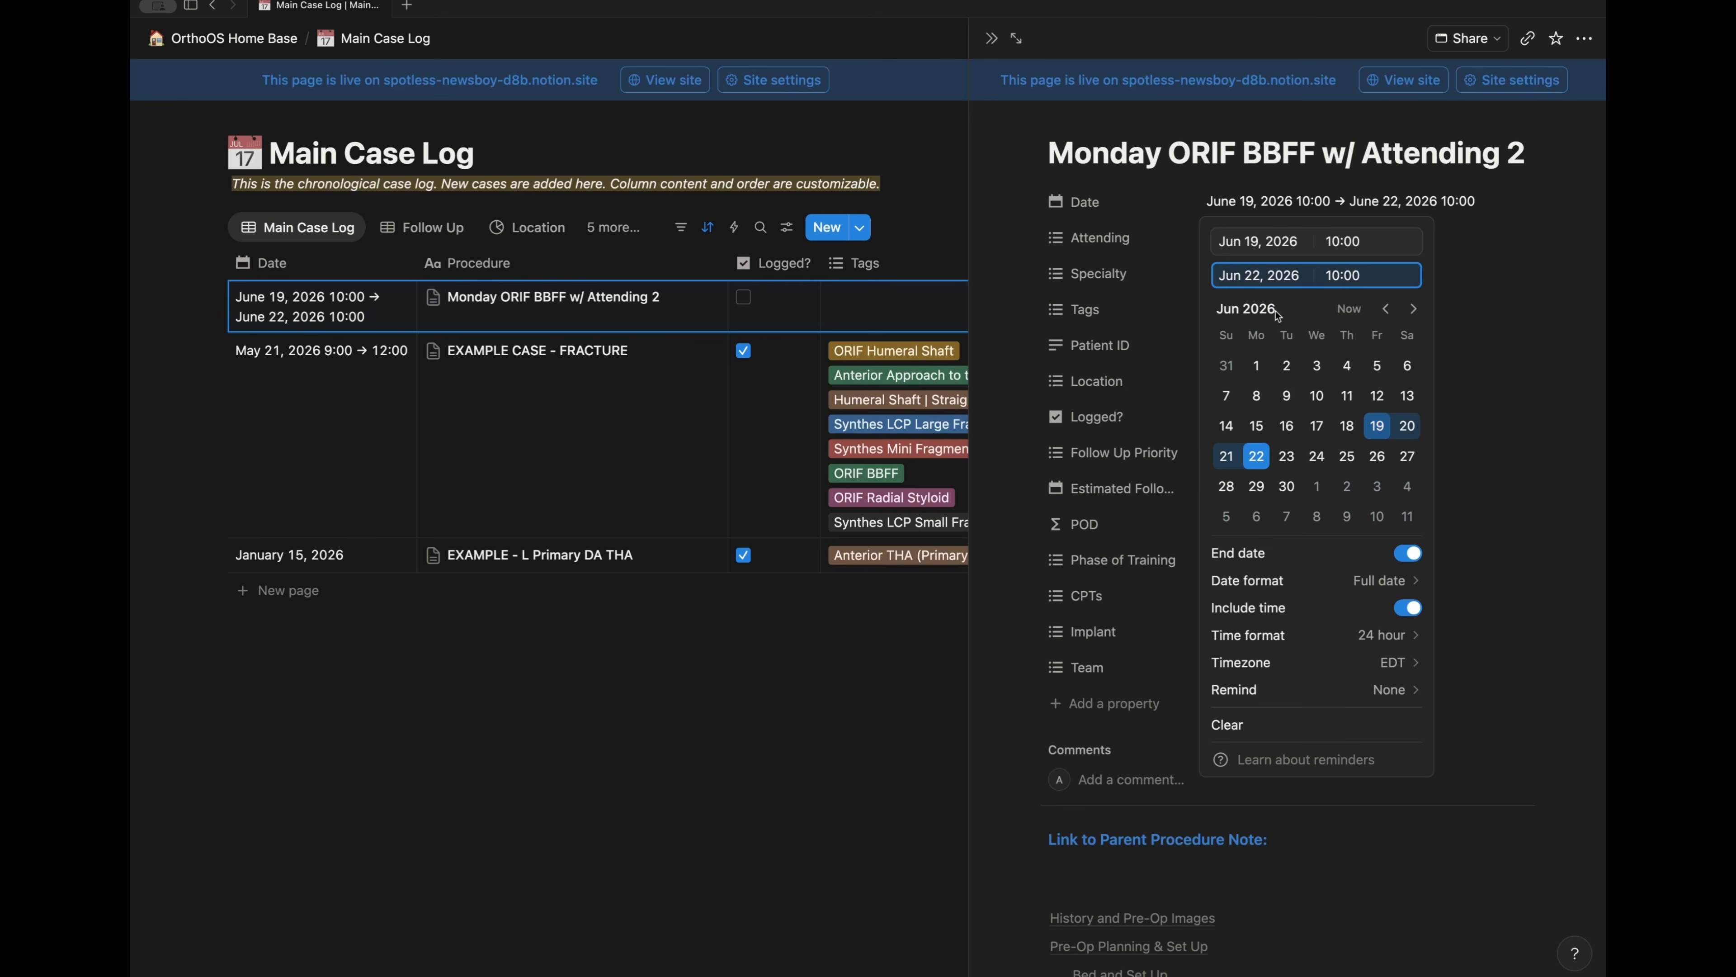
left_click(1265, 243)
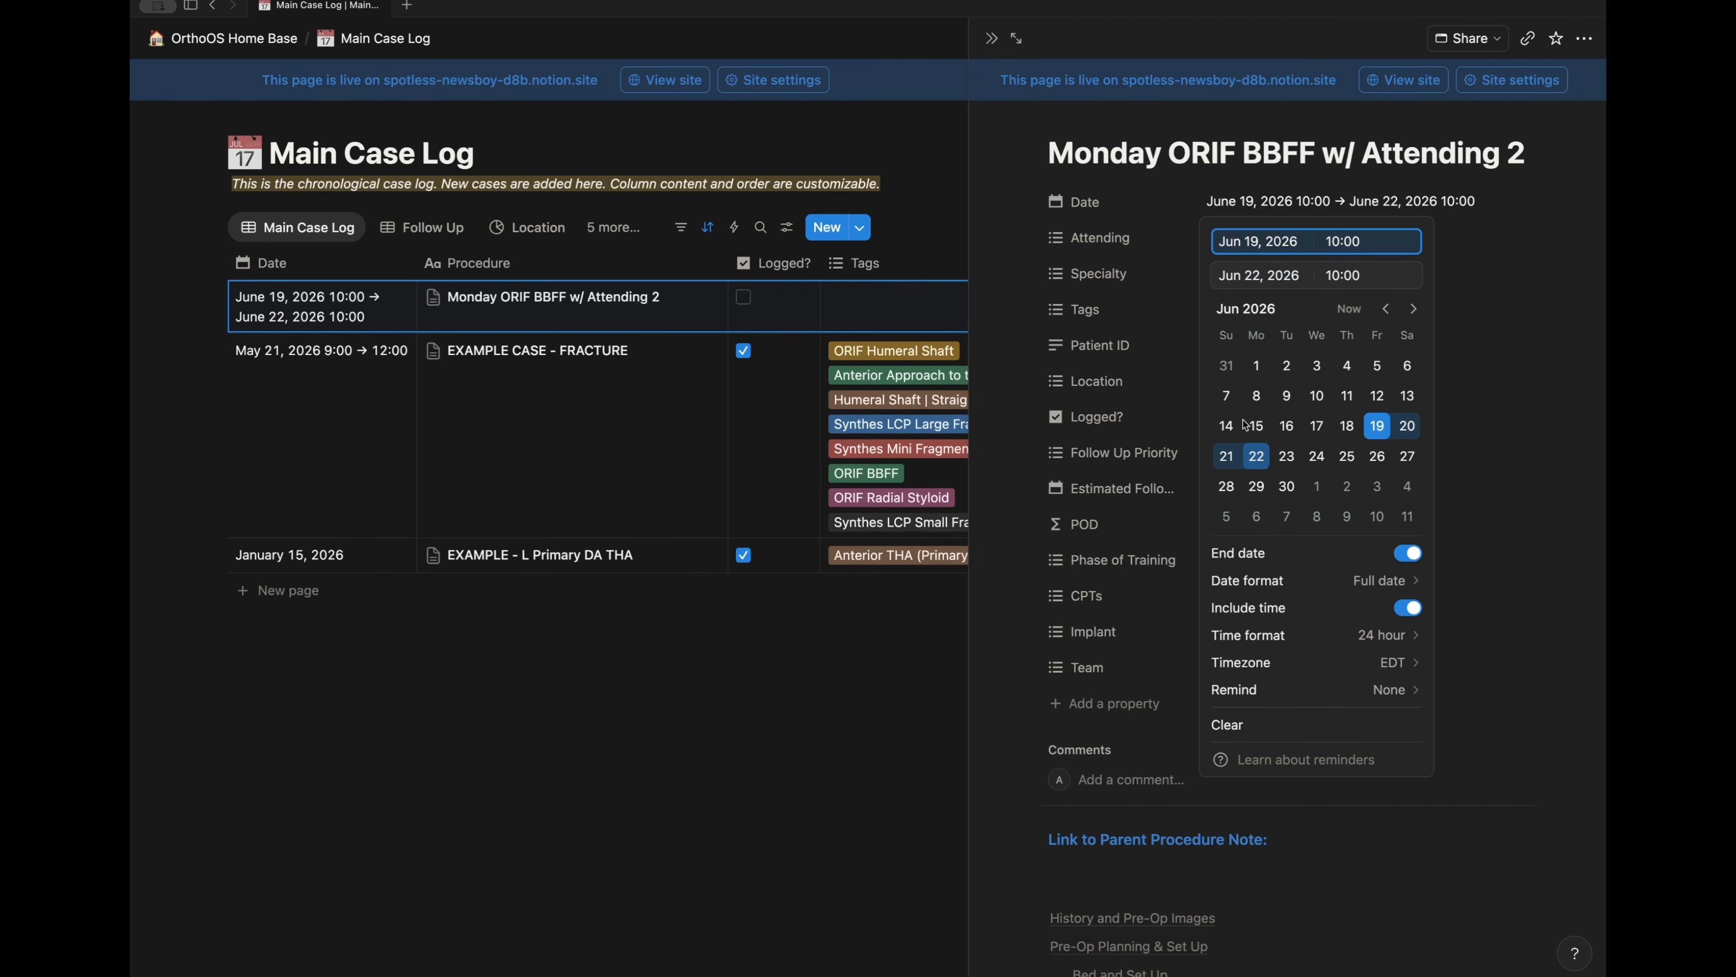
left_click(1257, 455)
- Set the case's start time to 7:00 and its end time to 8:30
left_click_drag(1364, 240, 1326, 241)
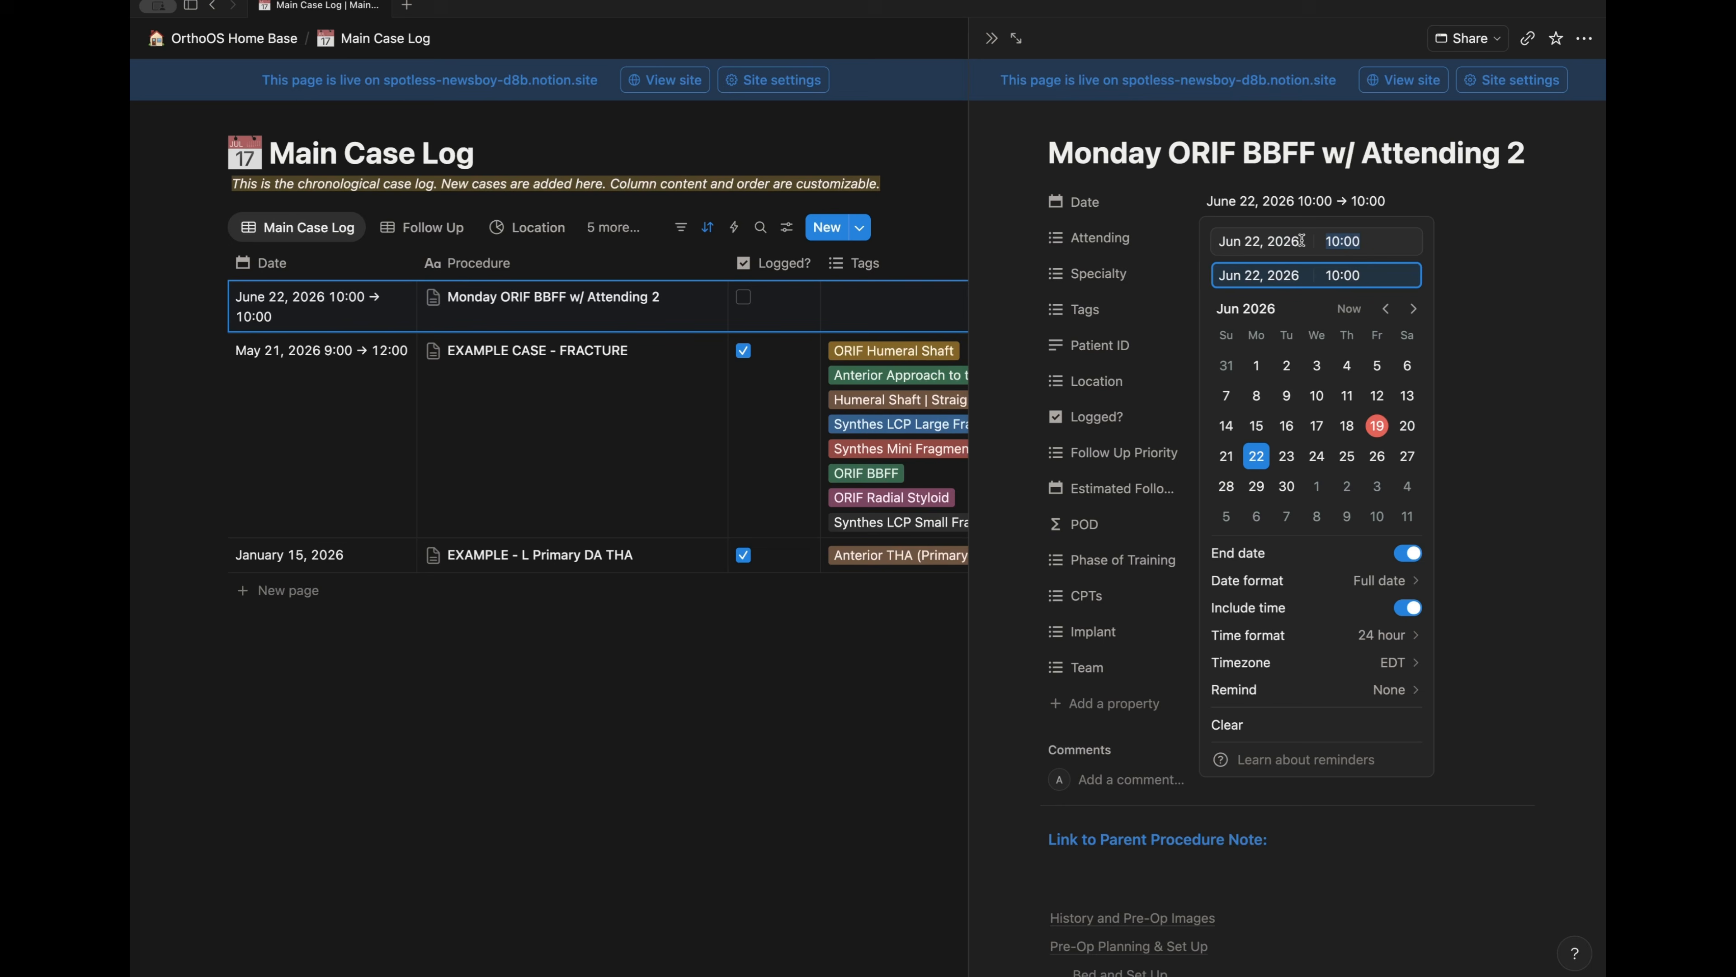
left_click(1394, 239)
type("0700")
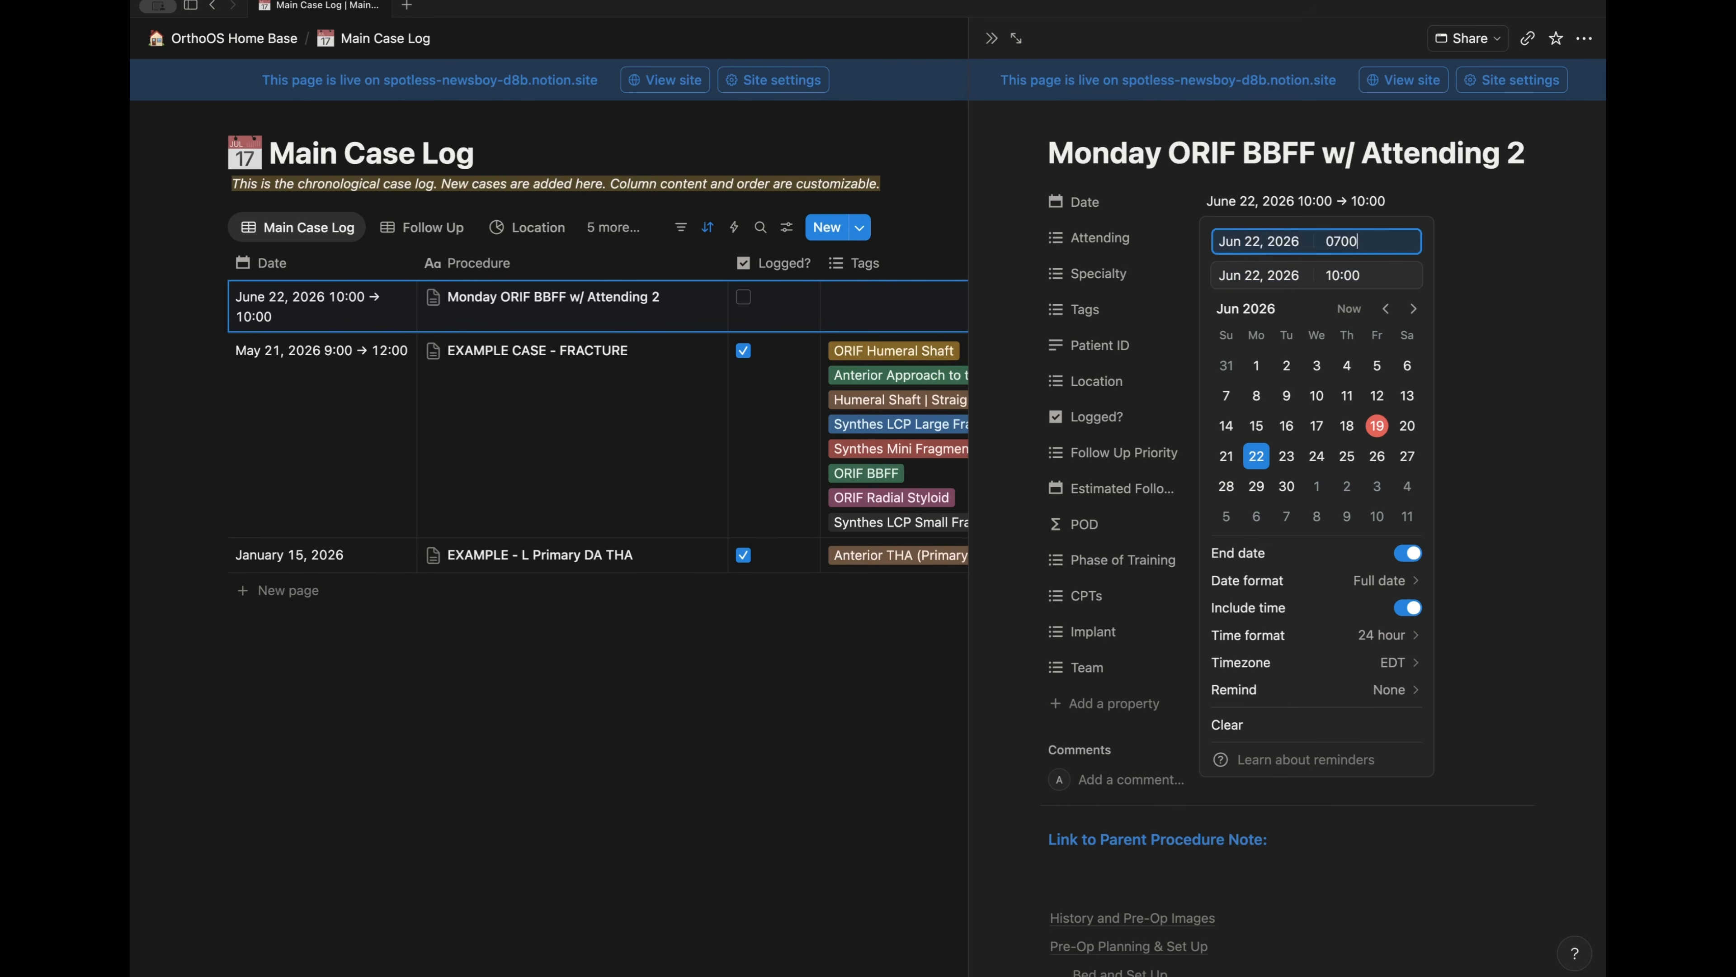
key("Tab")
key("Tab")
type("08")
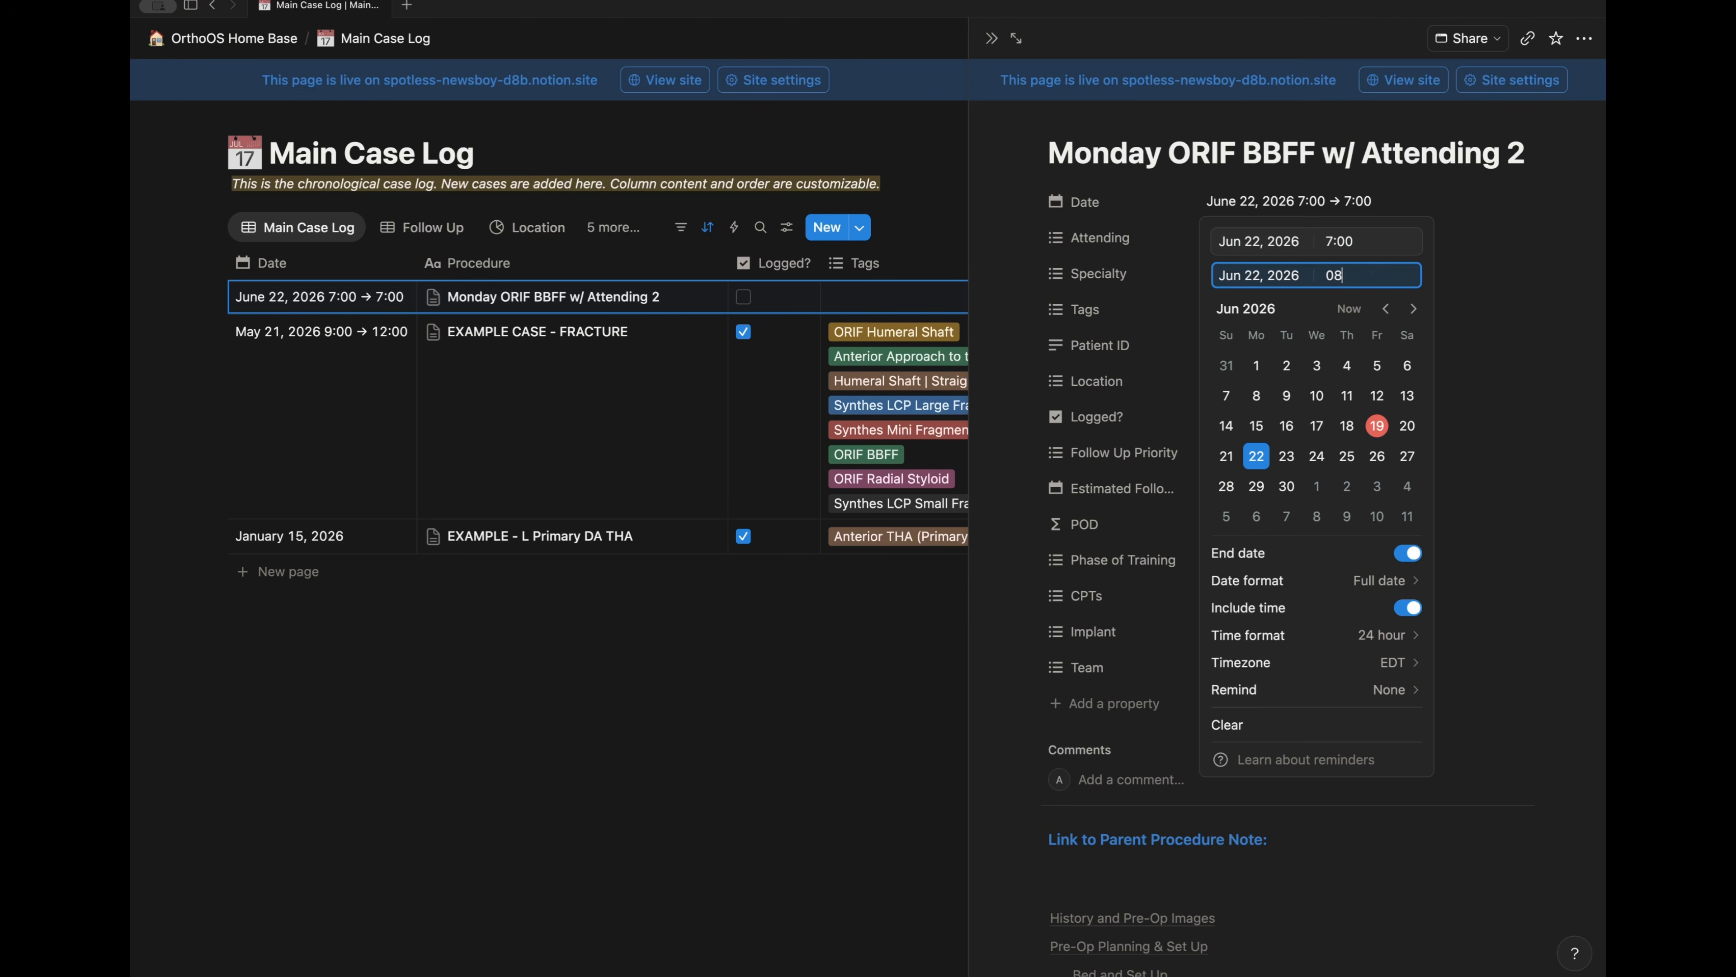
type("30")
left_click(1278, 178)
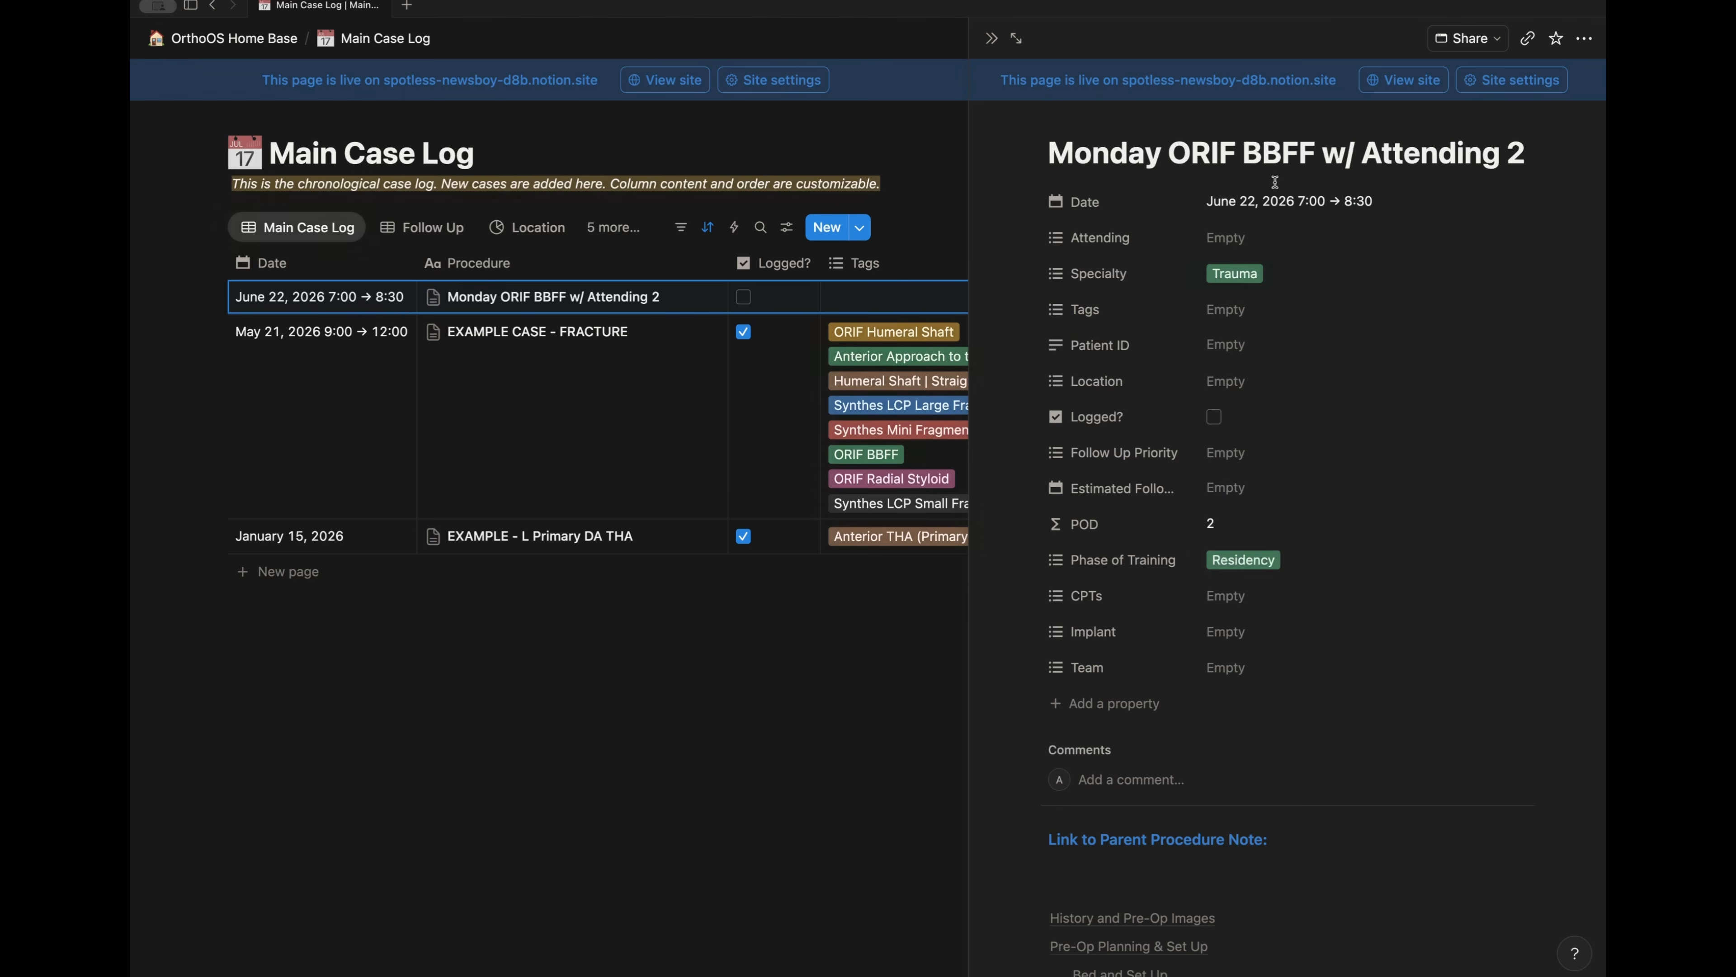
- Set the case's Attending property to Attending 2
left_click(1227, 237)
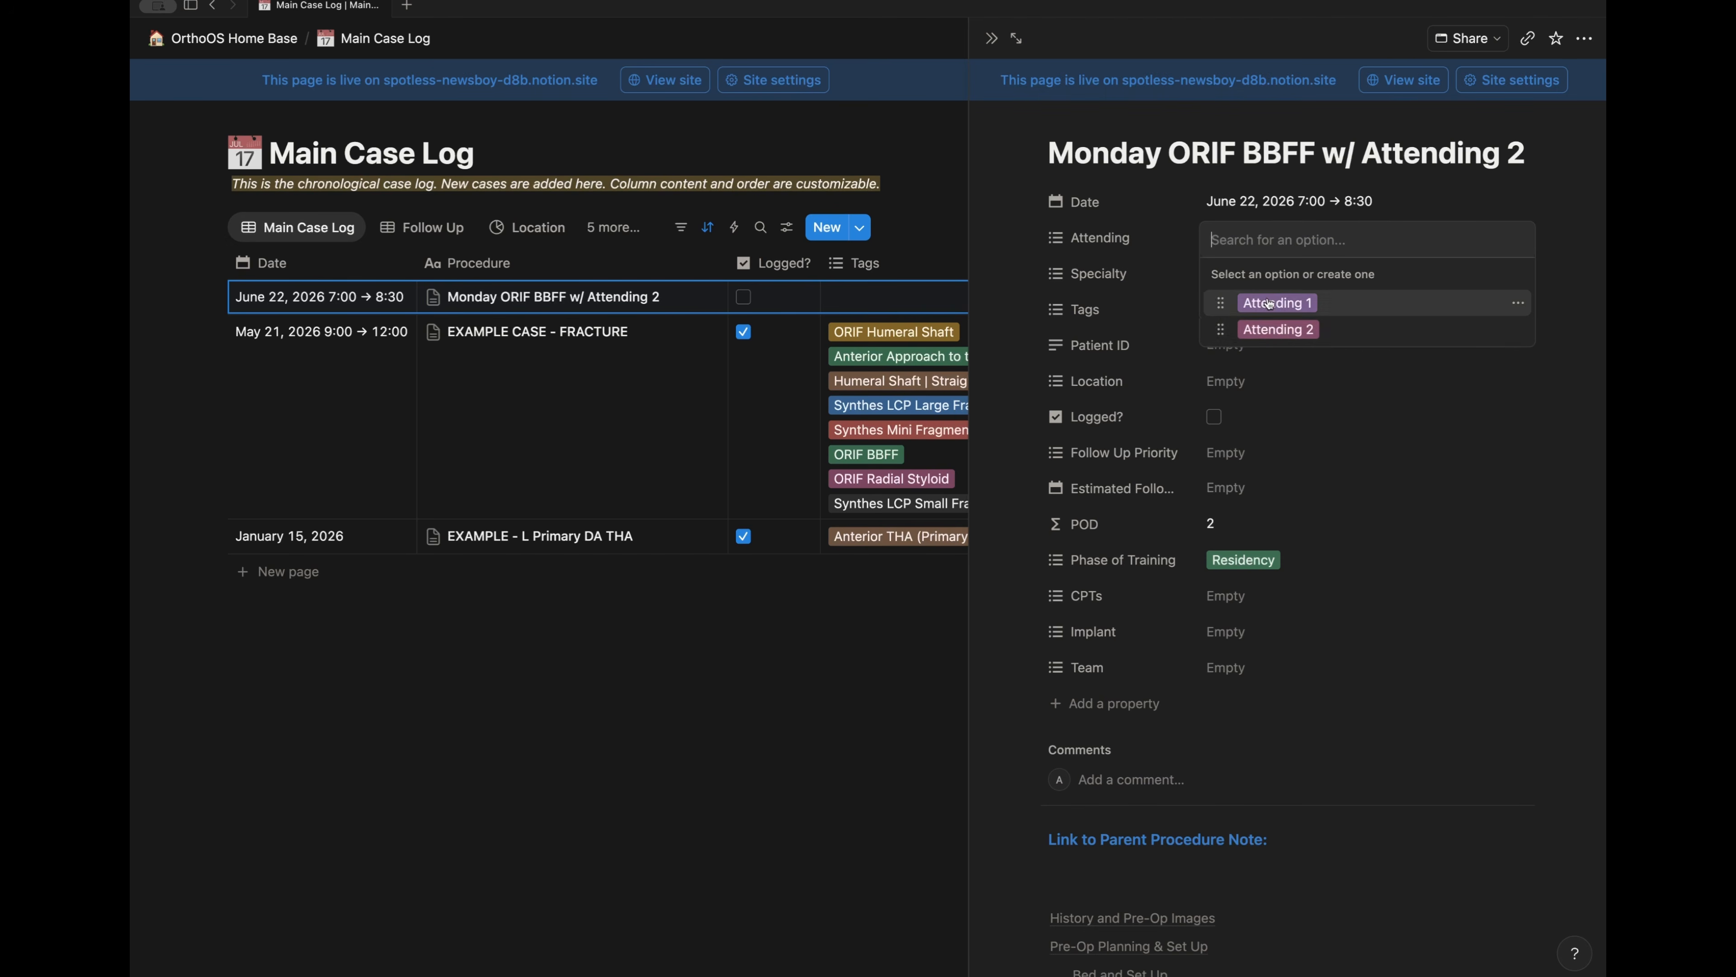
left_click(1273, 329)
key("Escape")
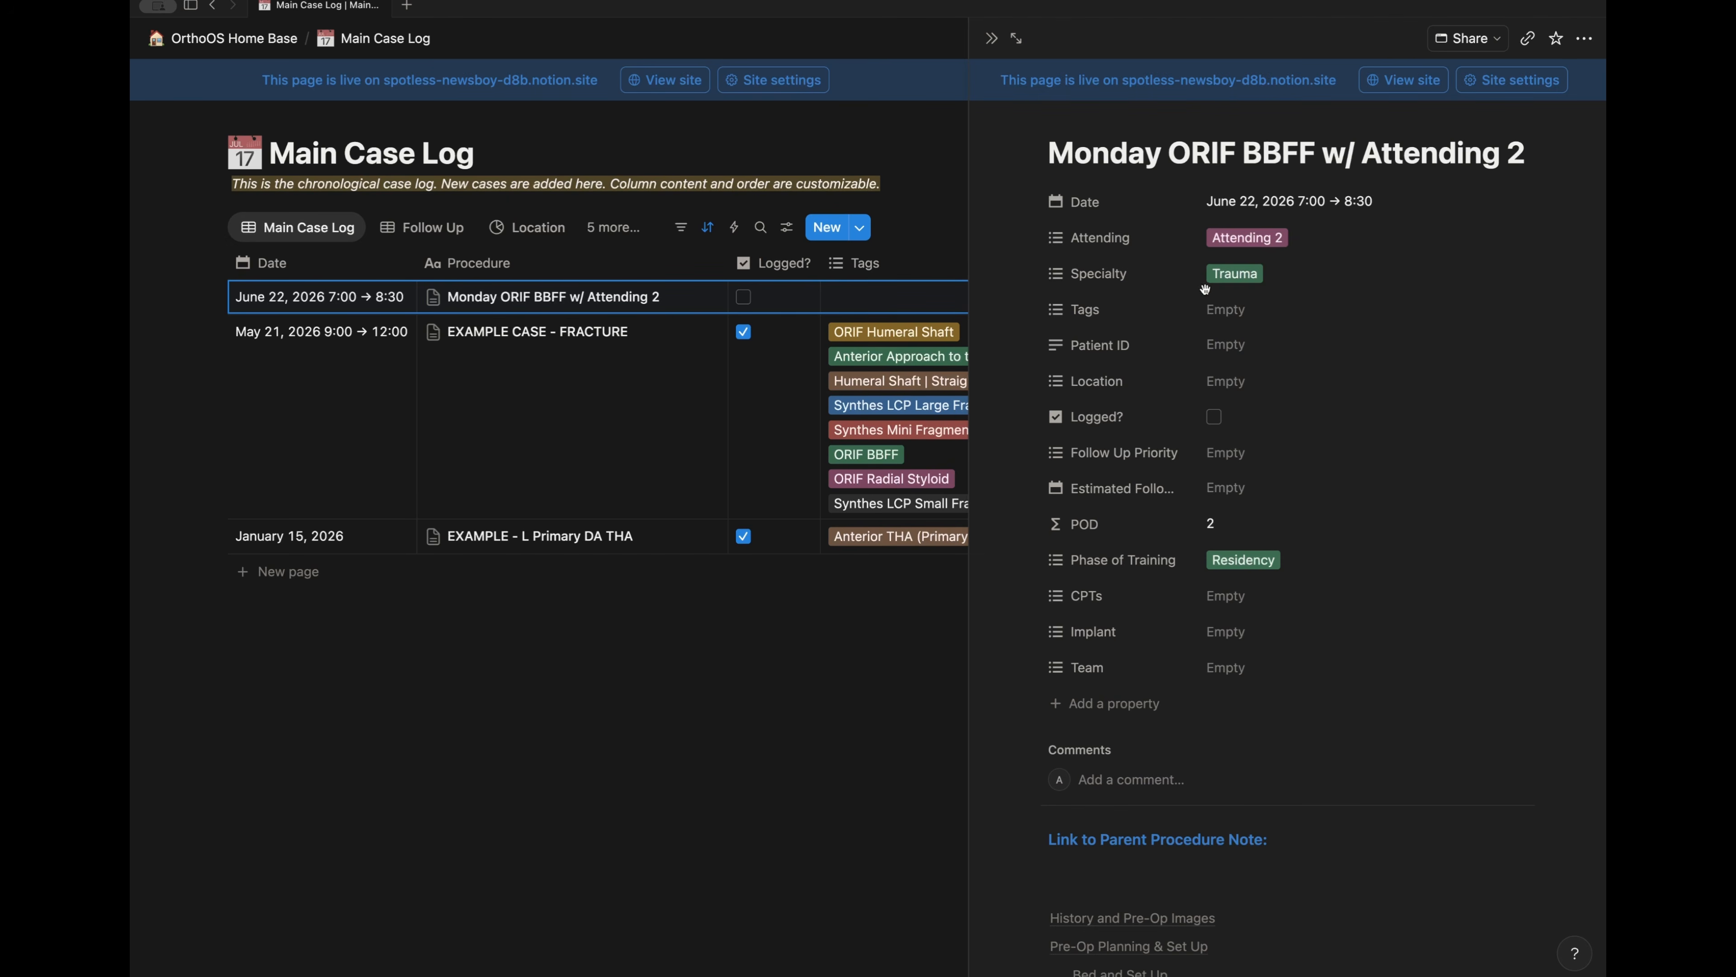
- Add the existing tags ORIF BBFF and Synthes LCP Small Fragment to the case
left_click(1227, 311)
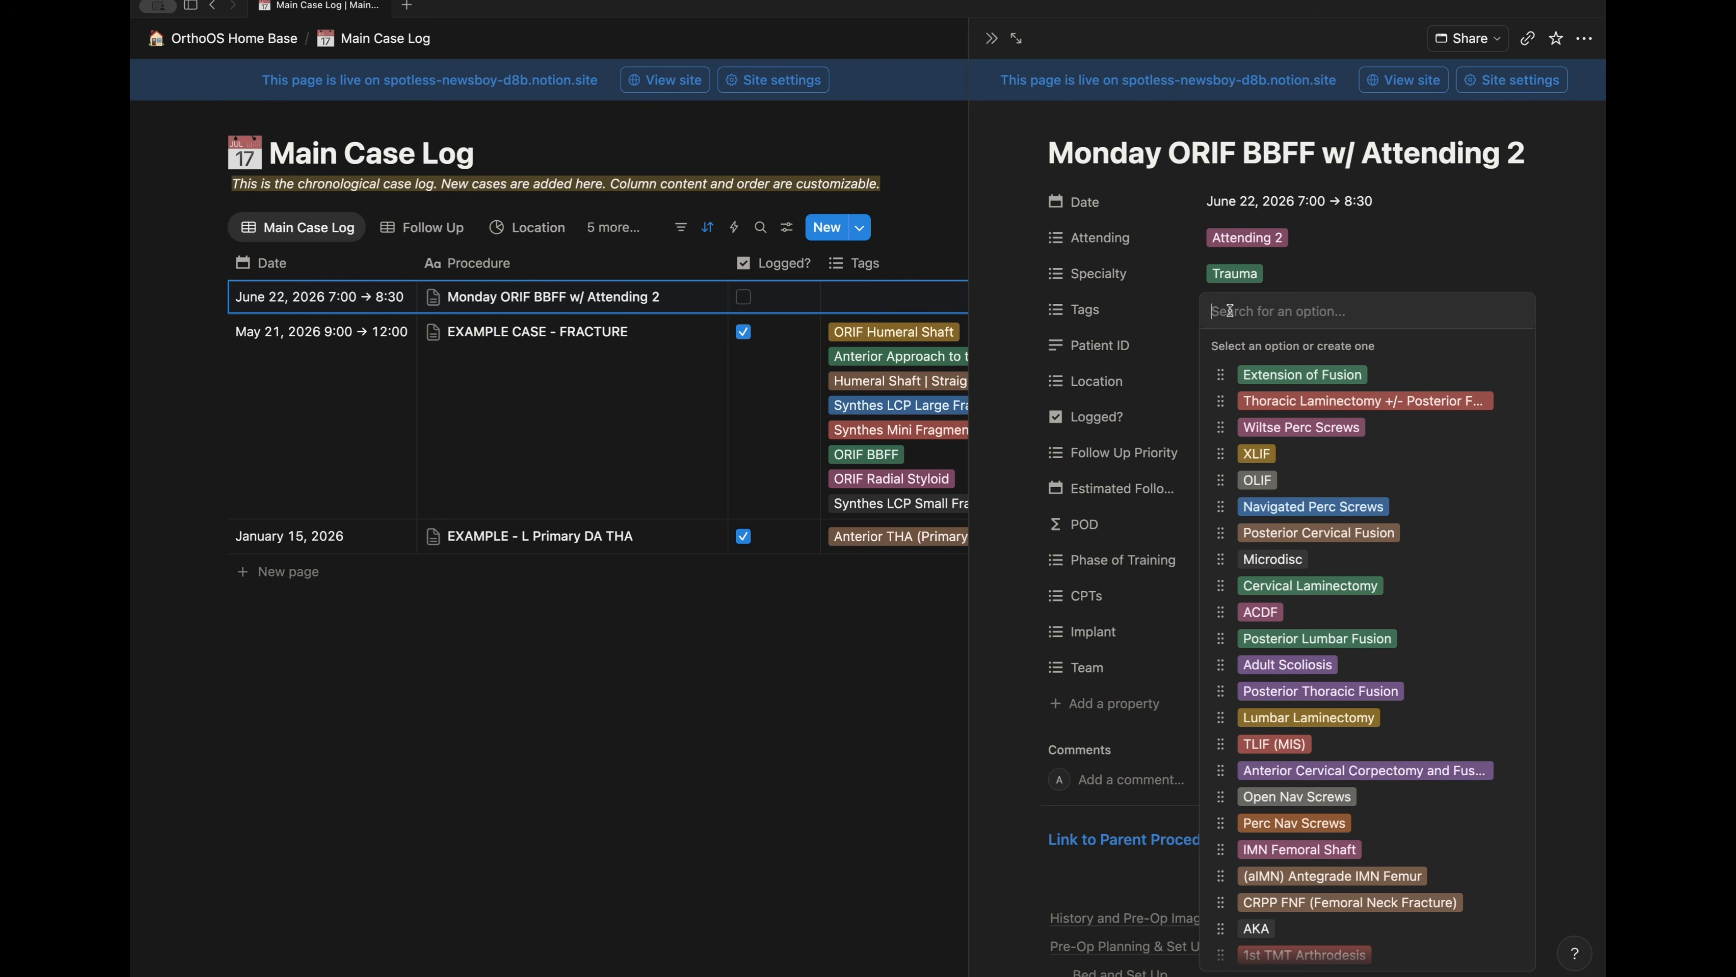
type("ORIF")
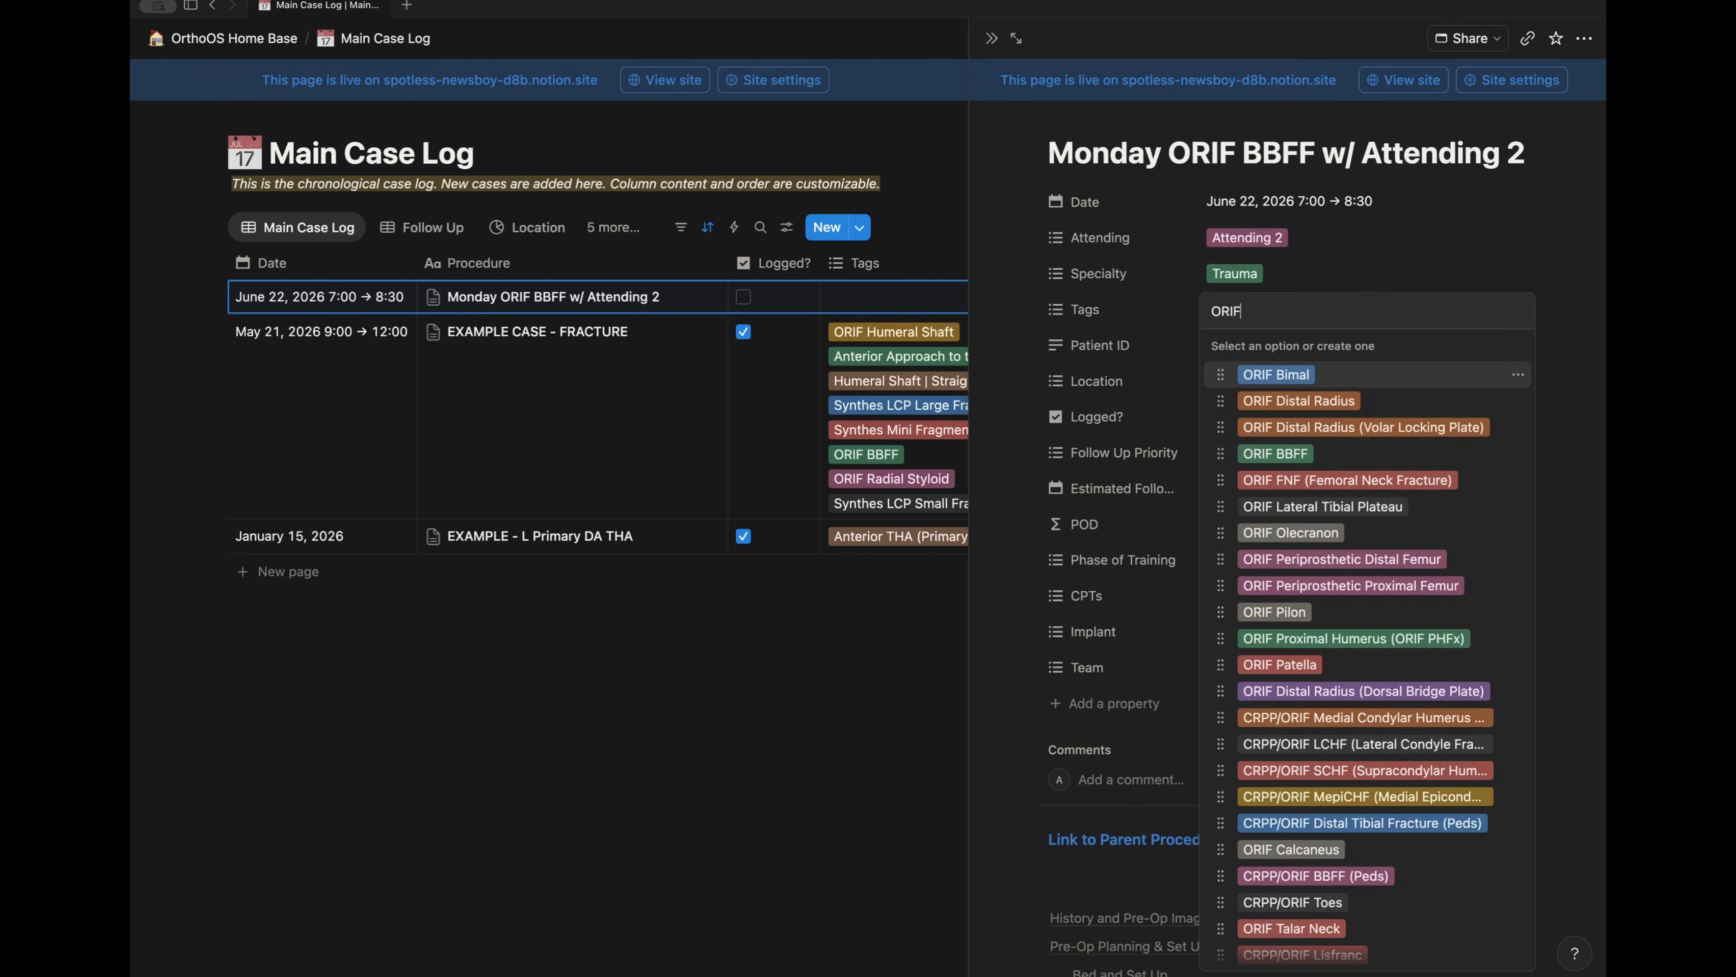
type(" BFF")
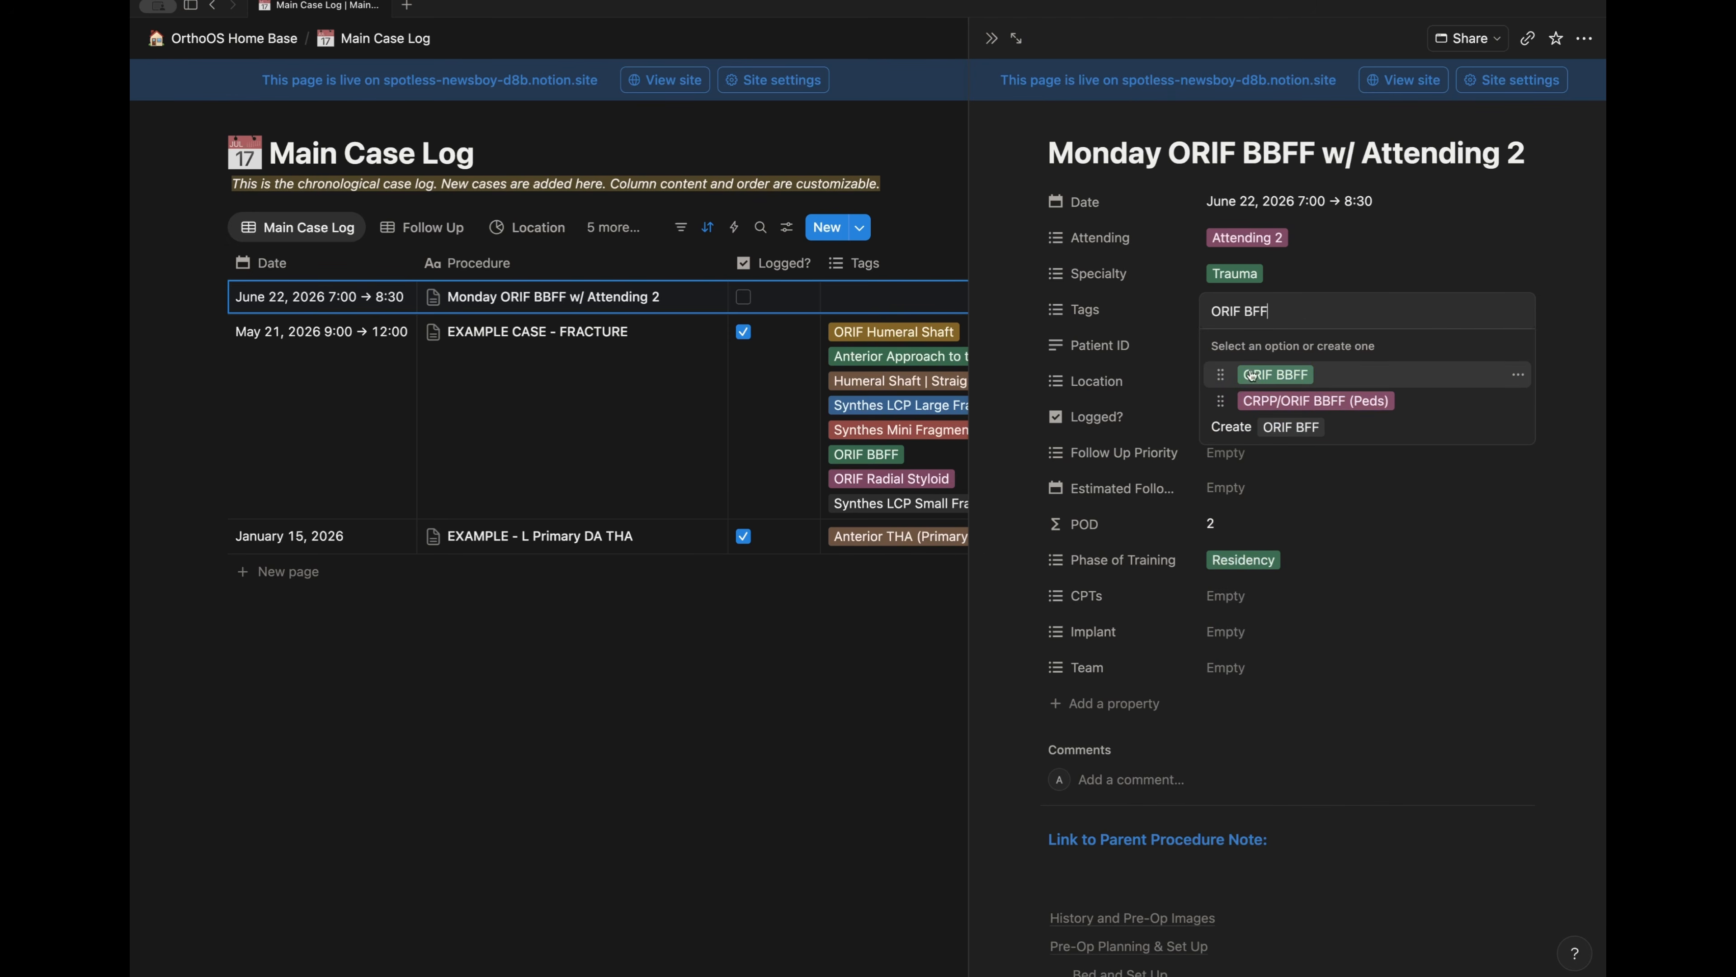
key("Return")
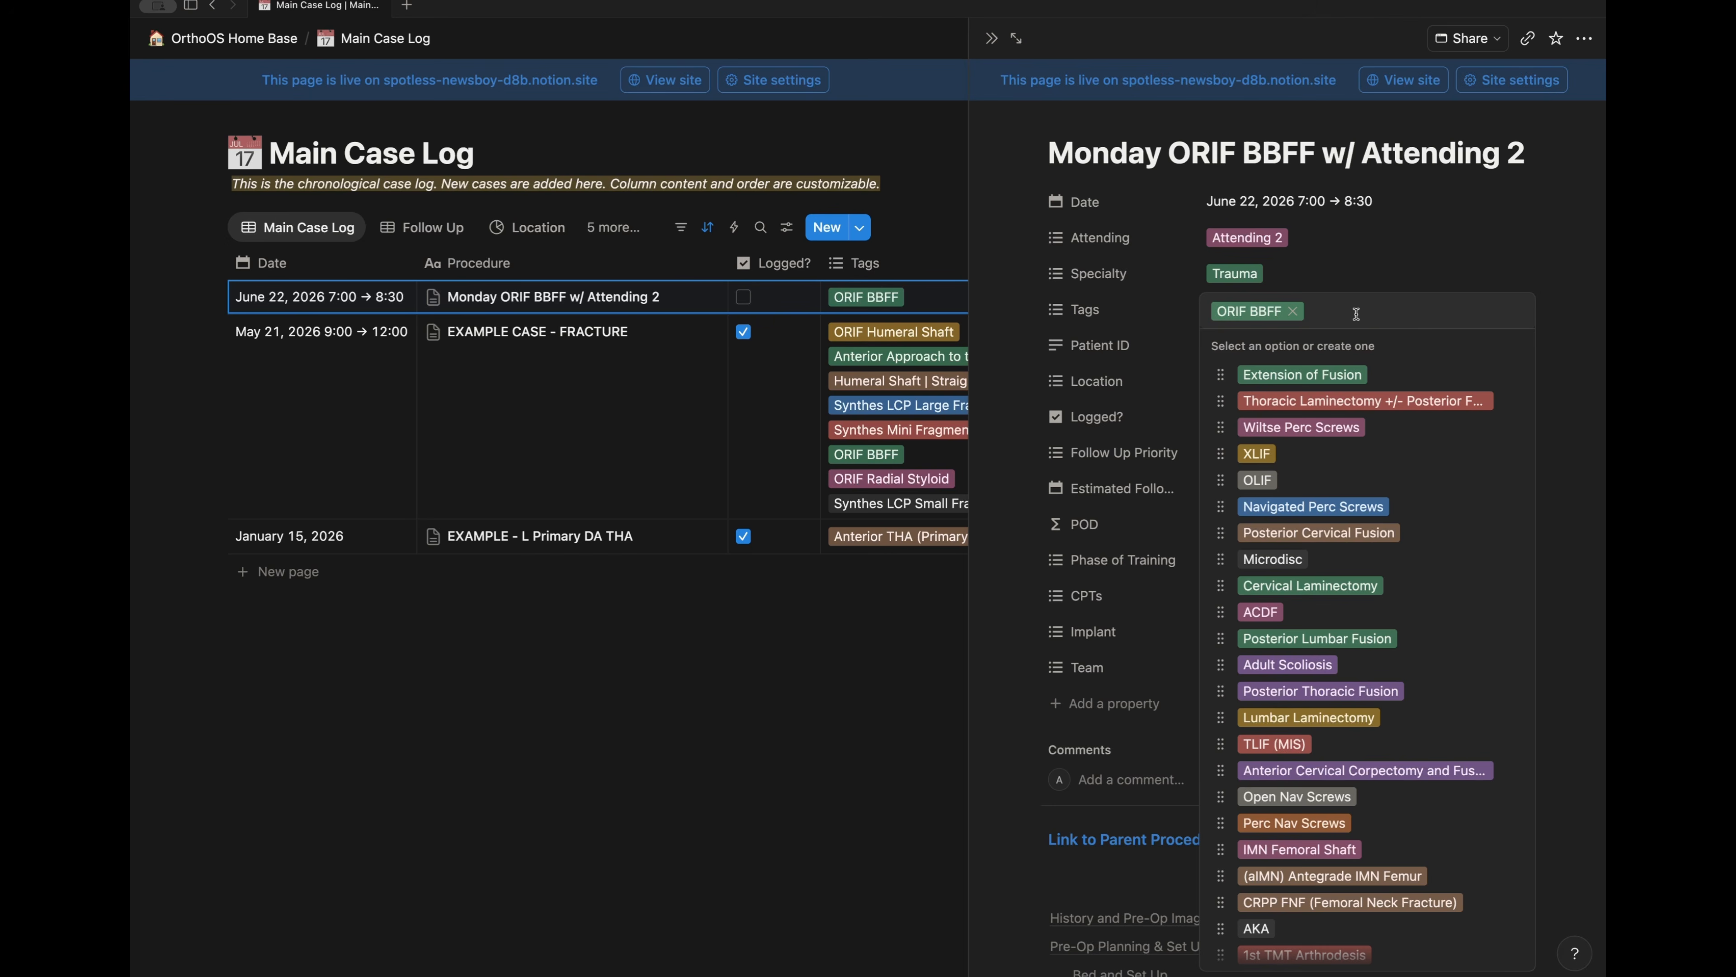
type("Synthes")
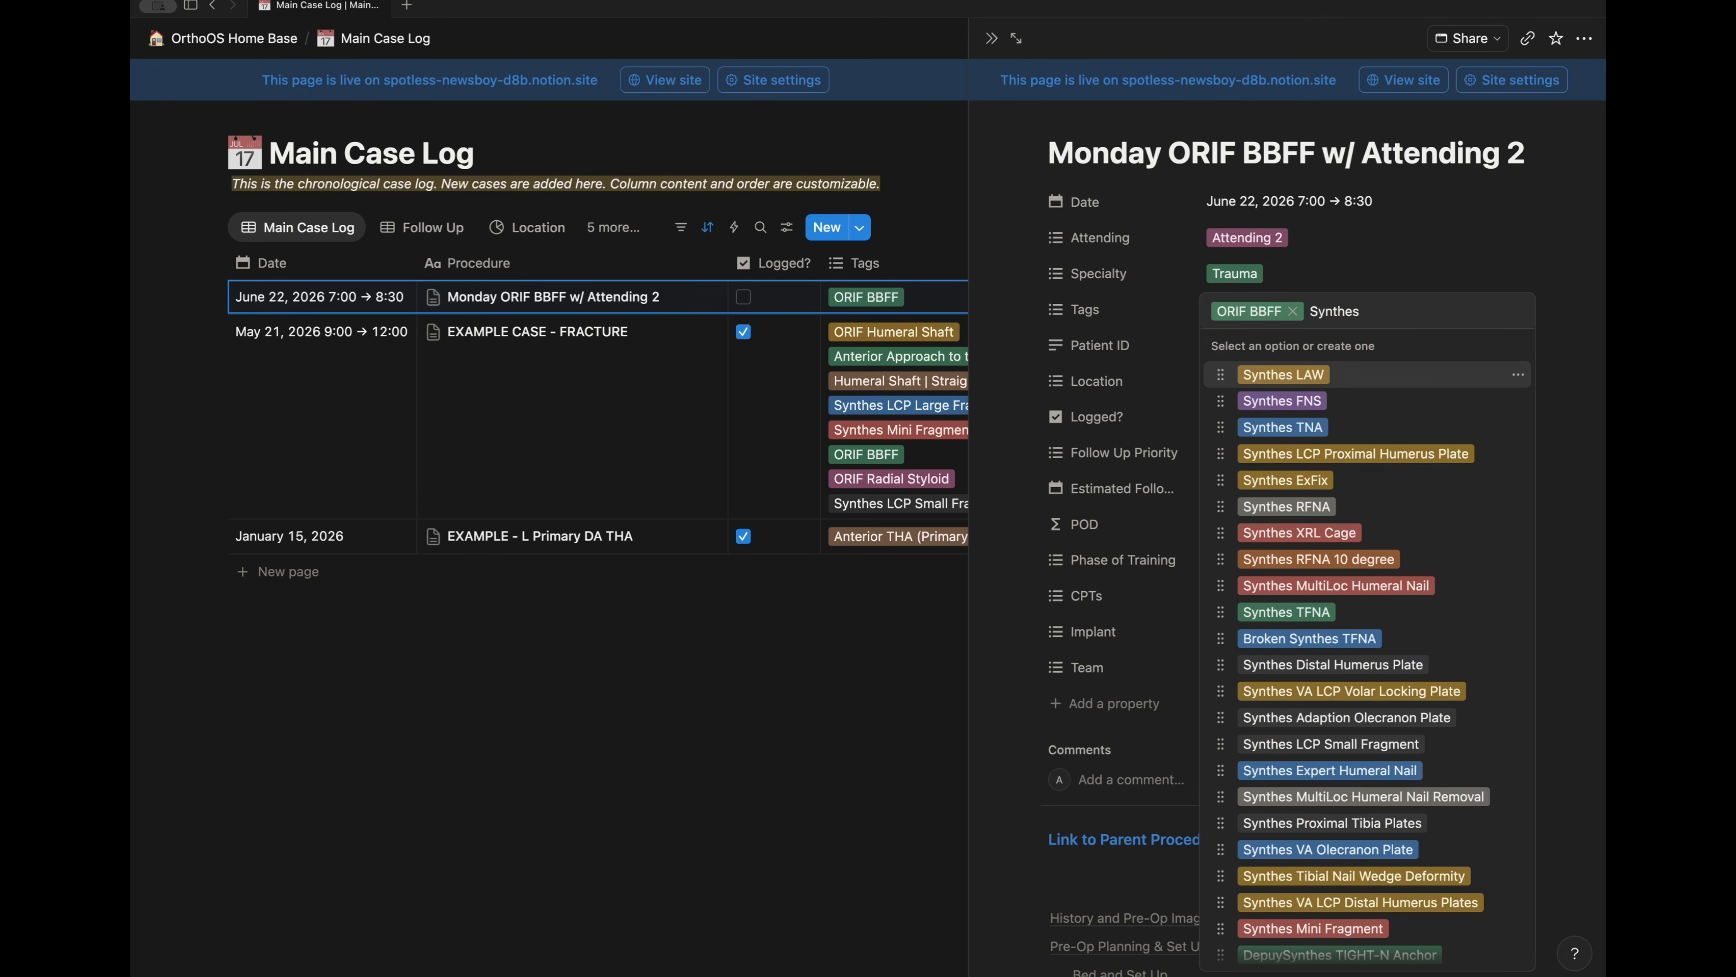
type(" Smal")
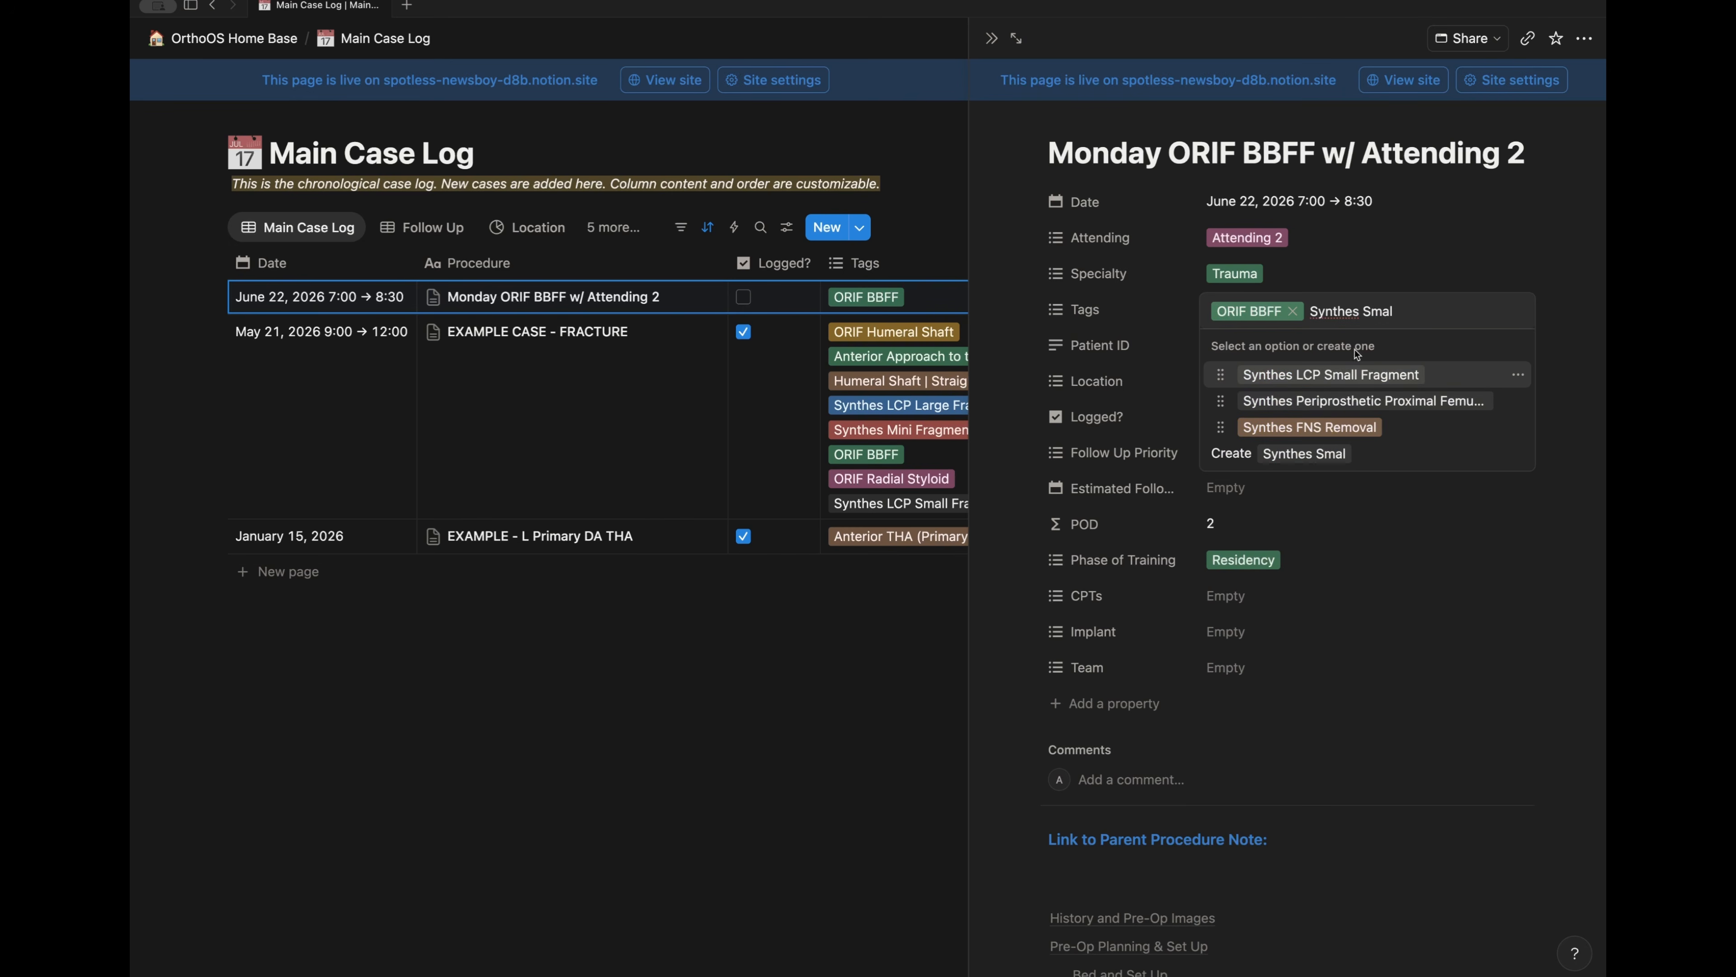
key("Return")
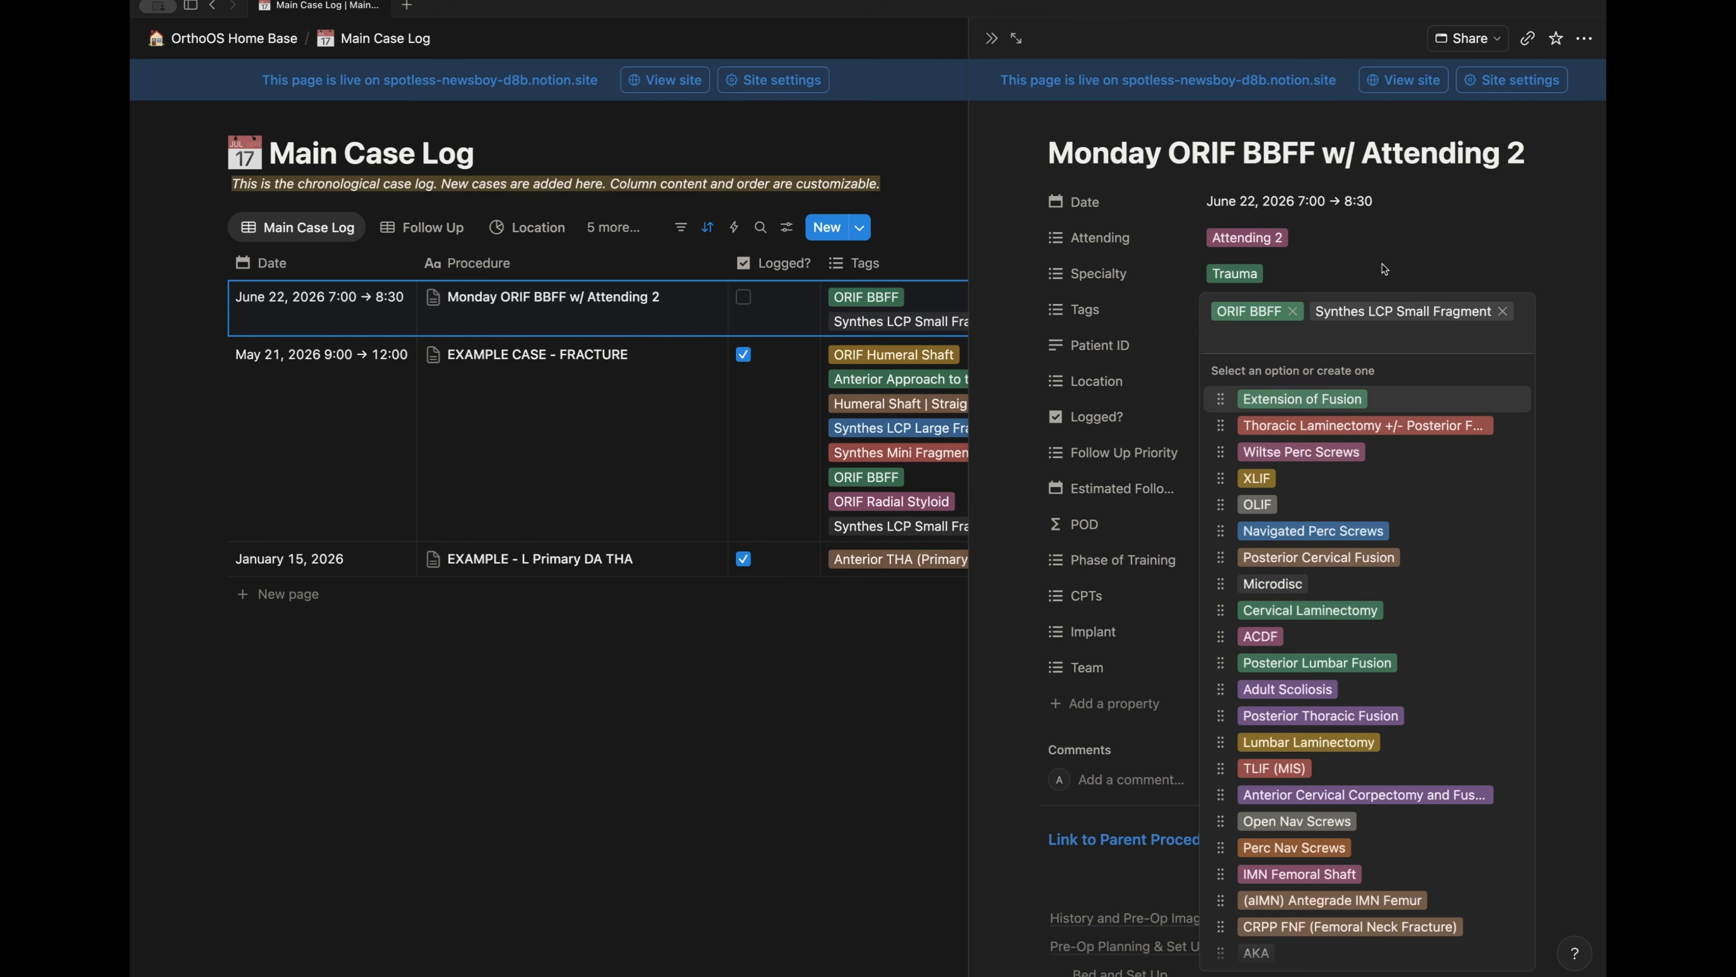
key("Escape")
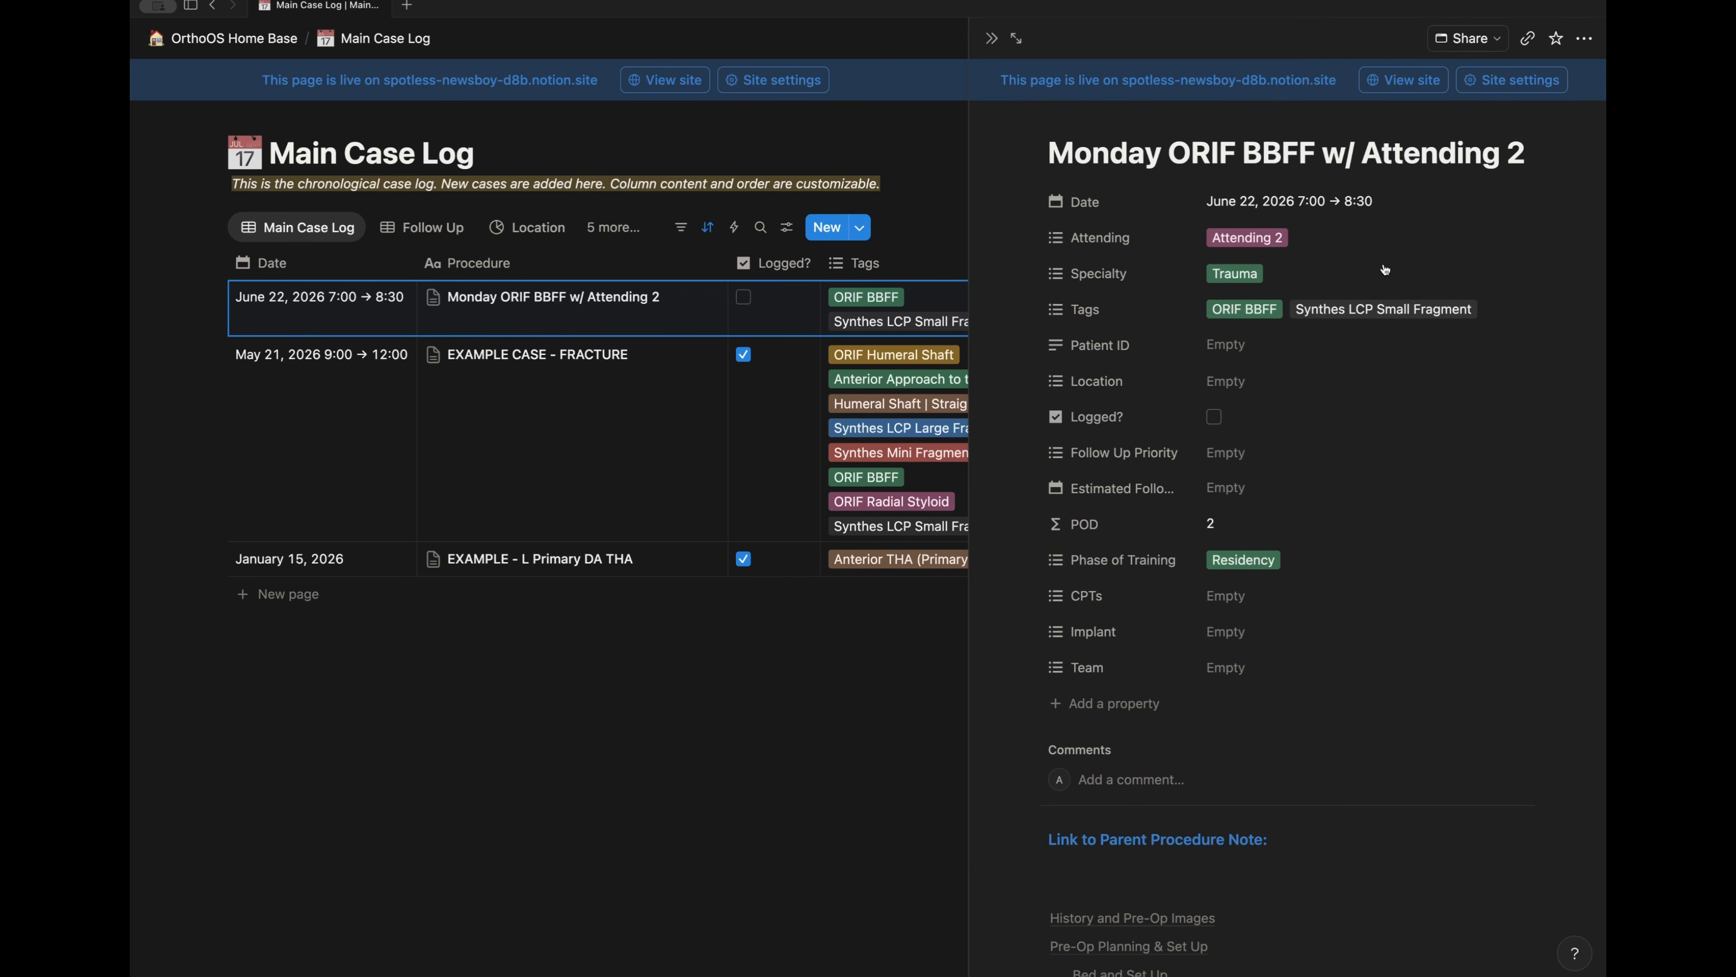
- Set the case's Implant to Synthes and its Location to Hospital 1
left_click(1237, 633)
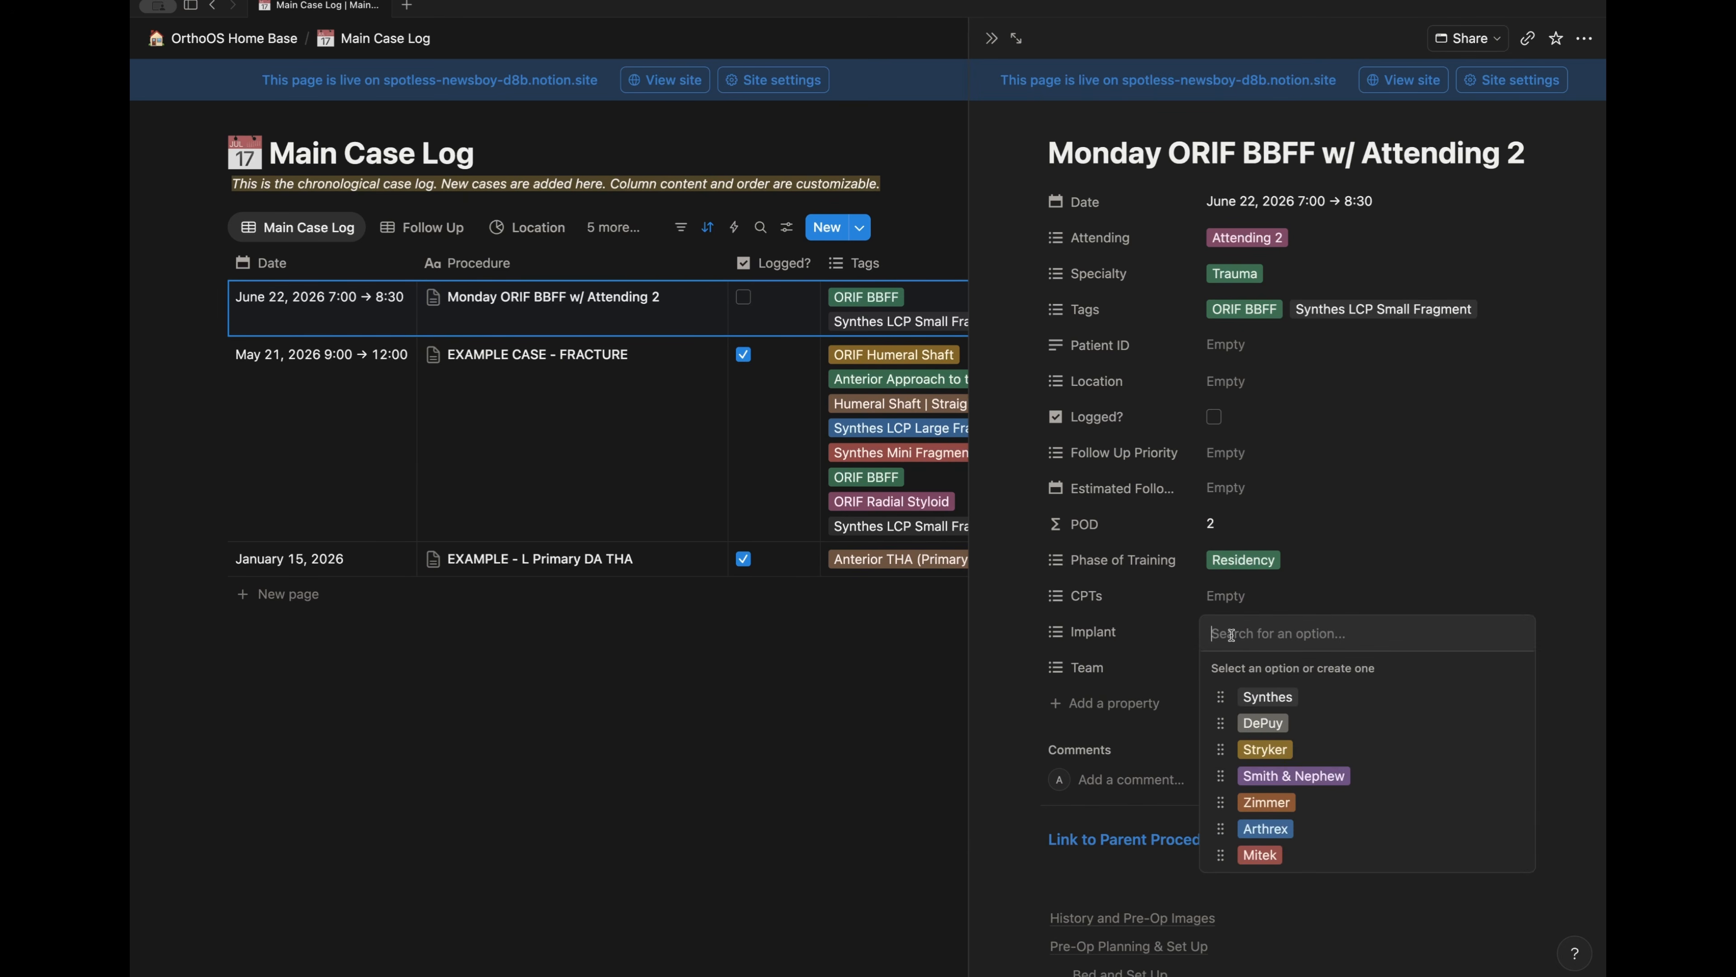
left_click(1259, 696)
key("Escape")
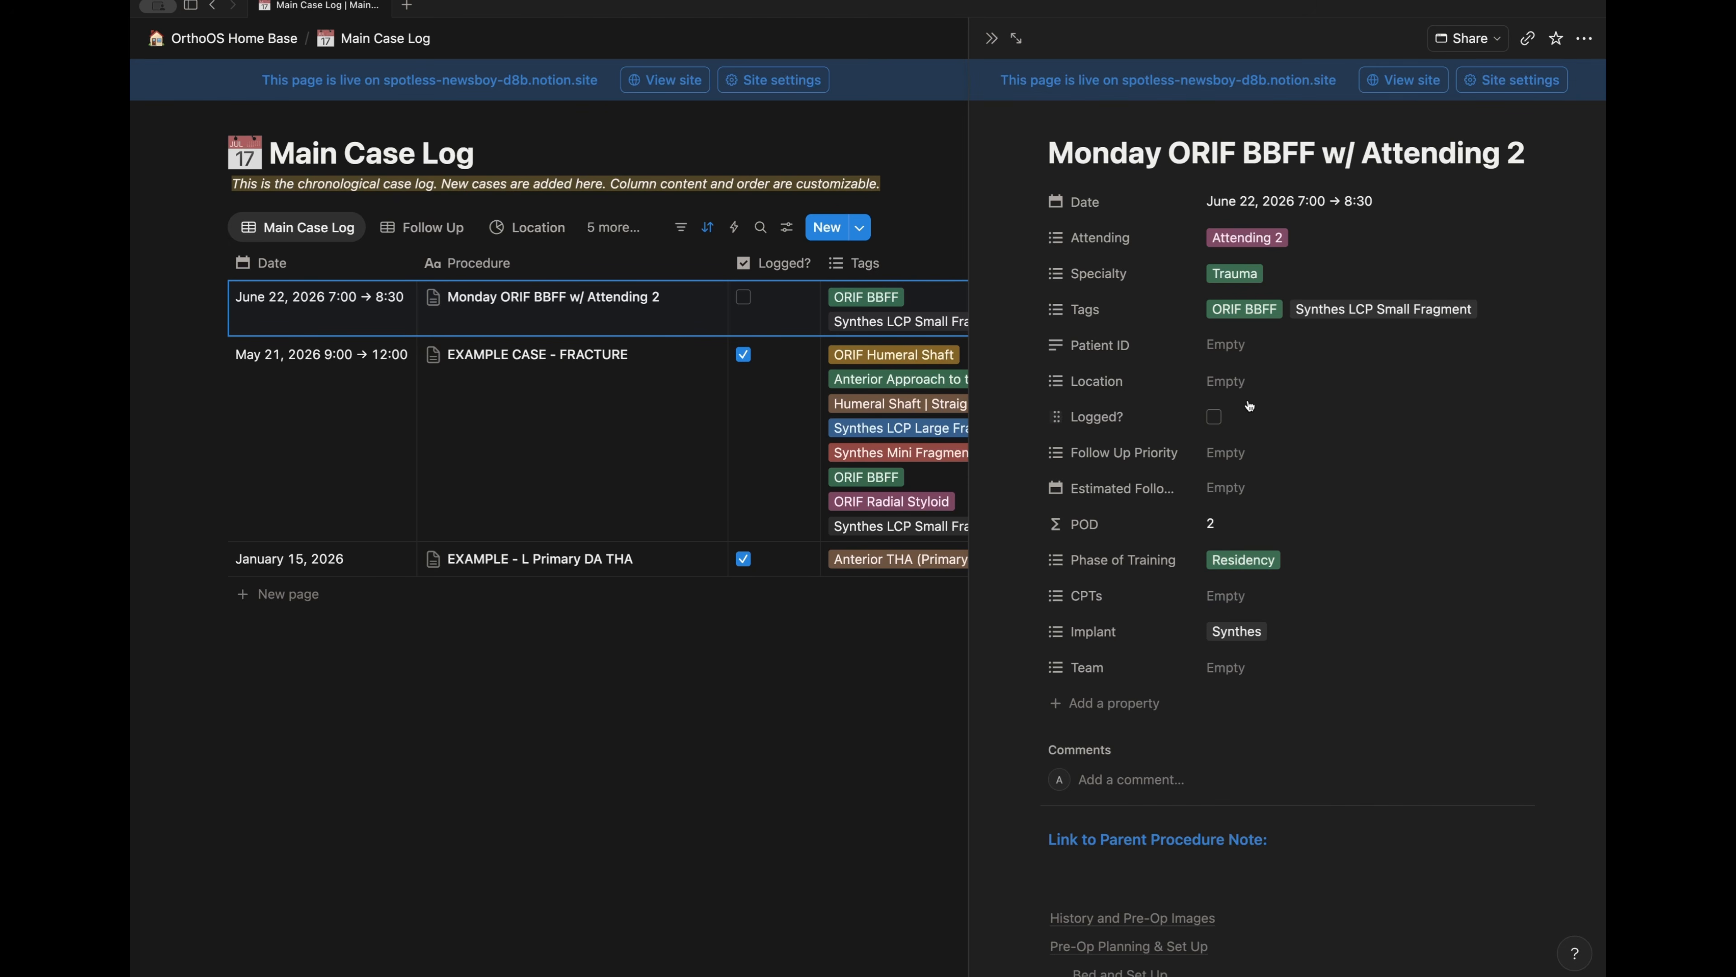
left_click(1226, 381)
left_click(1275, 446)
left_click(1305, 332)
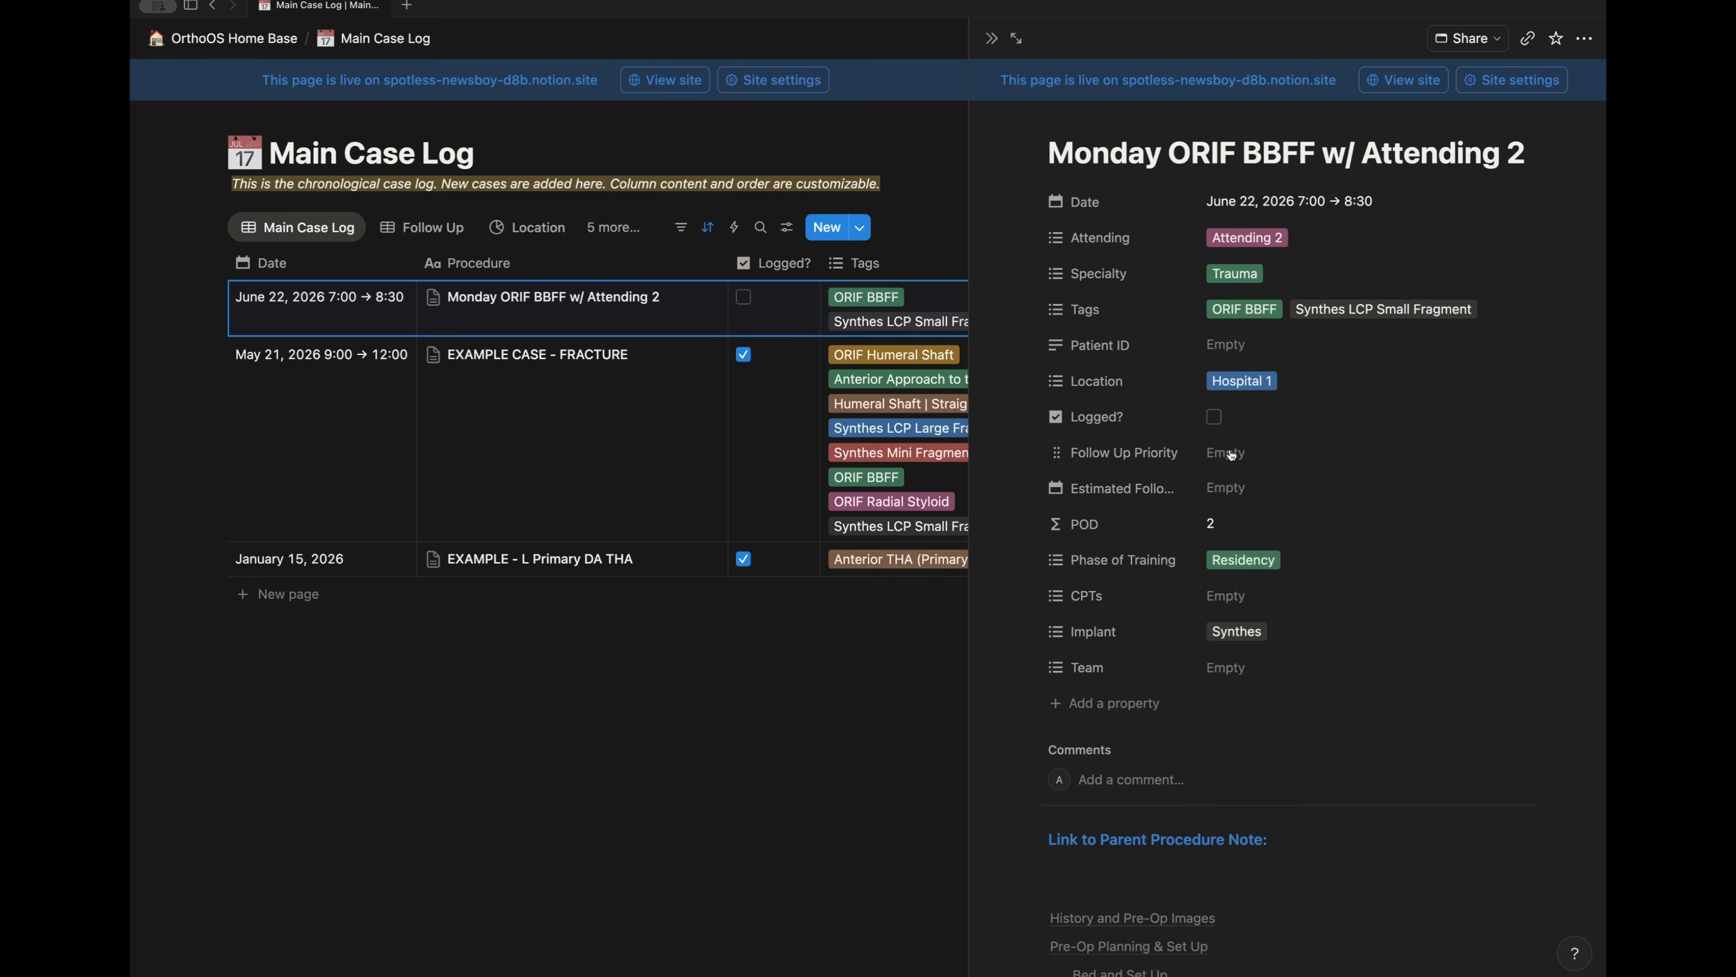
- Set the case's Follow Up Priority to High and its estimated follow-up date to 08/07/2026
left_click(1224, 453)
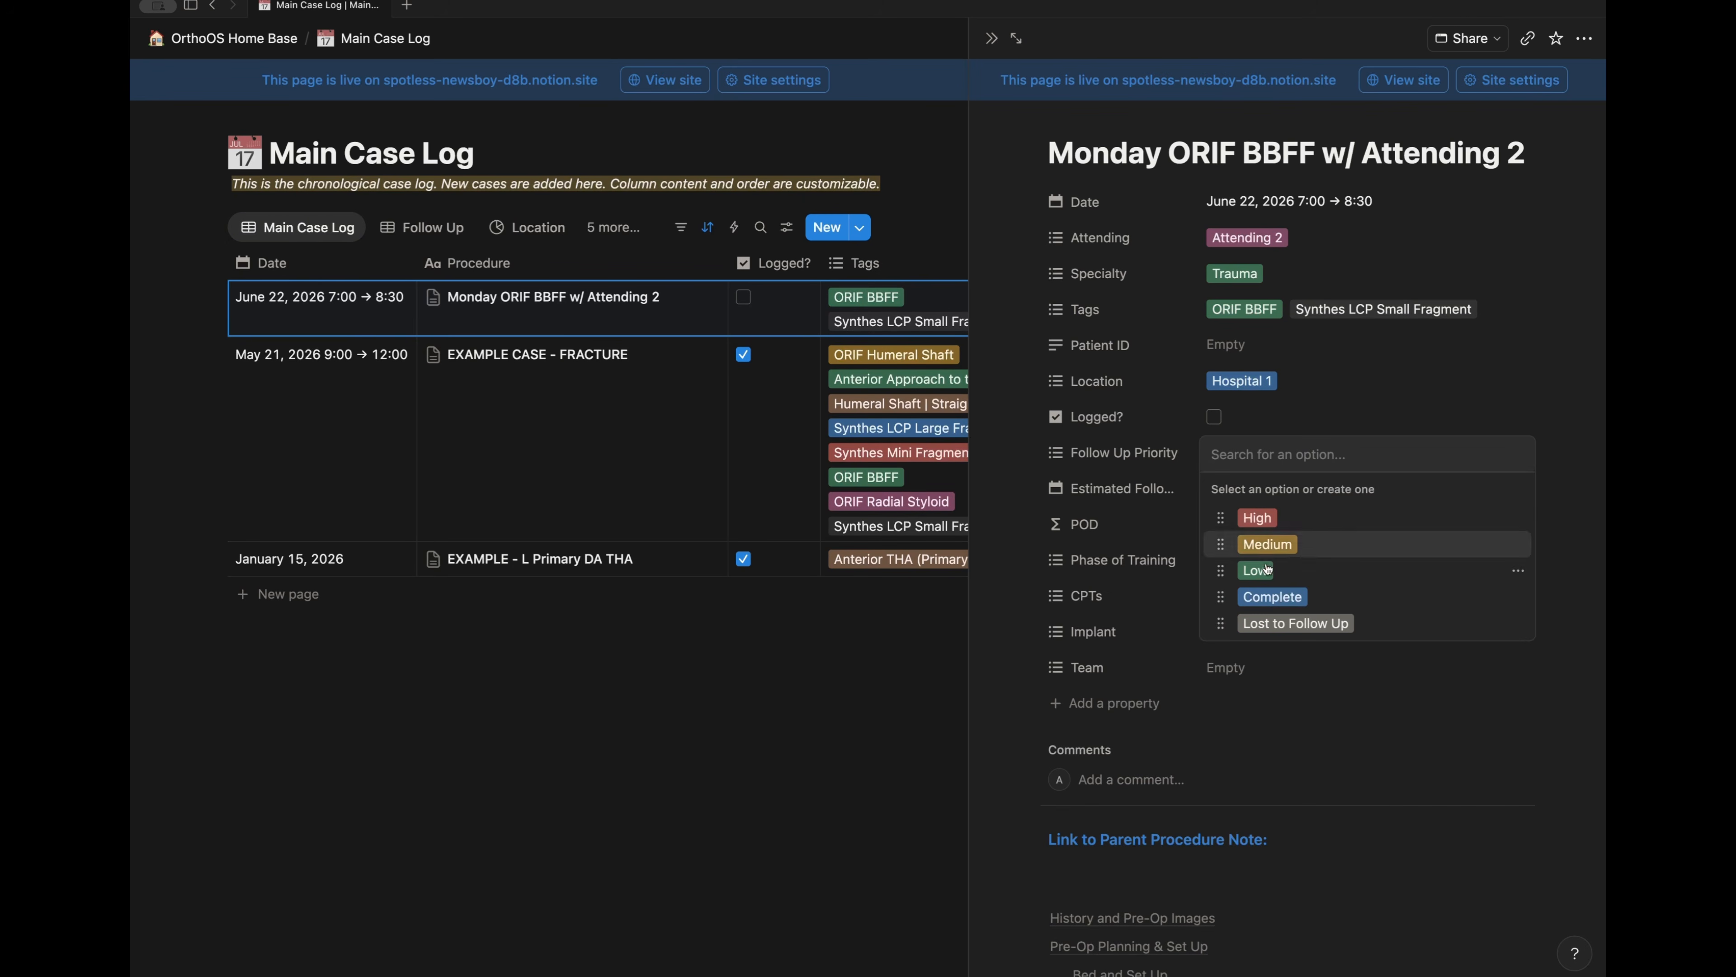
left_click(1258, 521)
left_click(1318, 387)
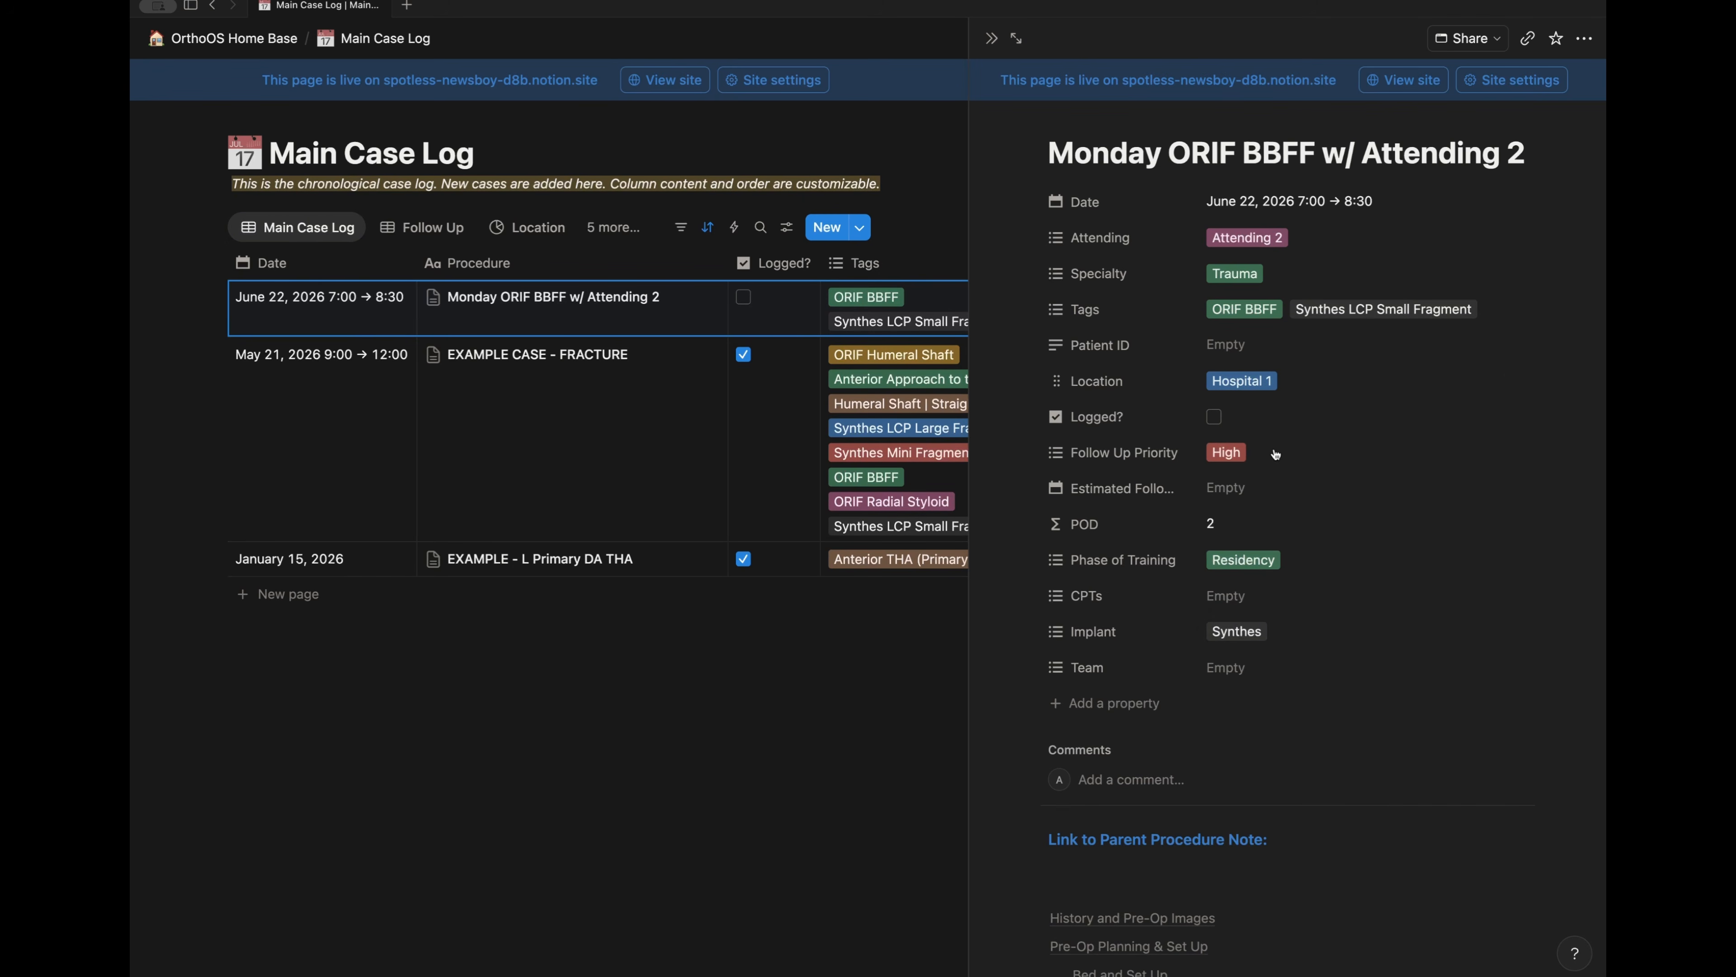
left_click(1230, 489)
left_click(1413, 90)
left_click(1413, 89)
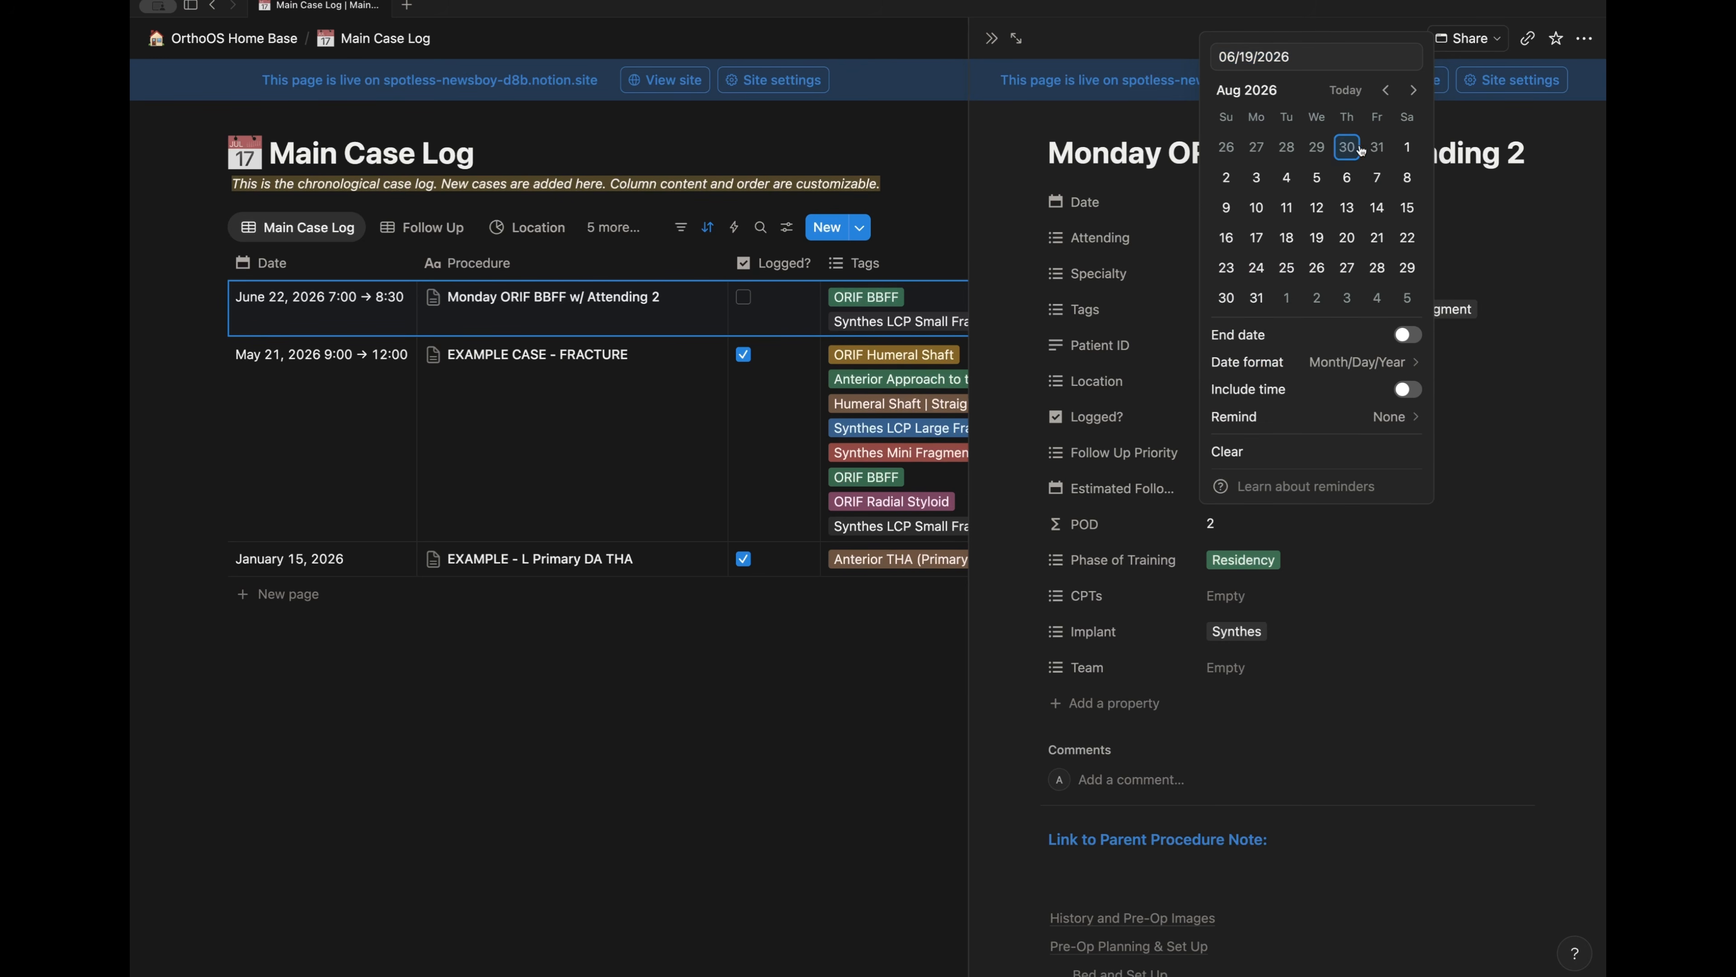
left_click(1378, 178)
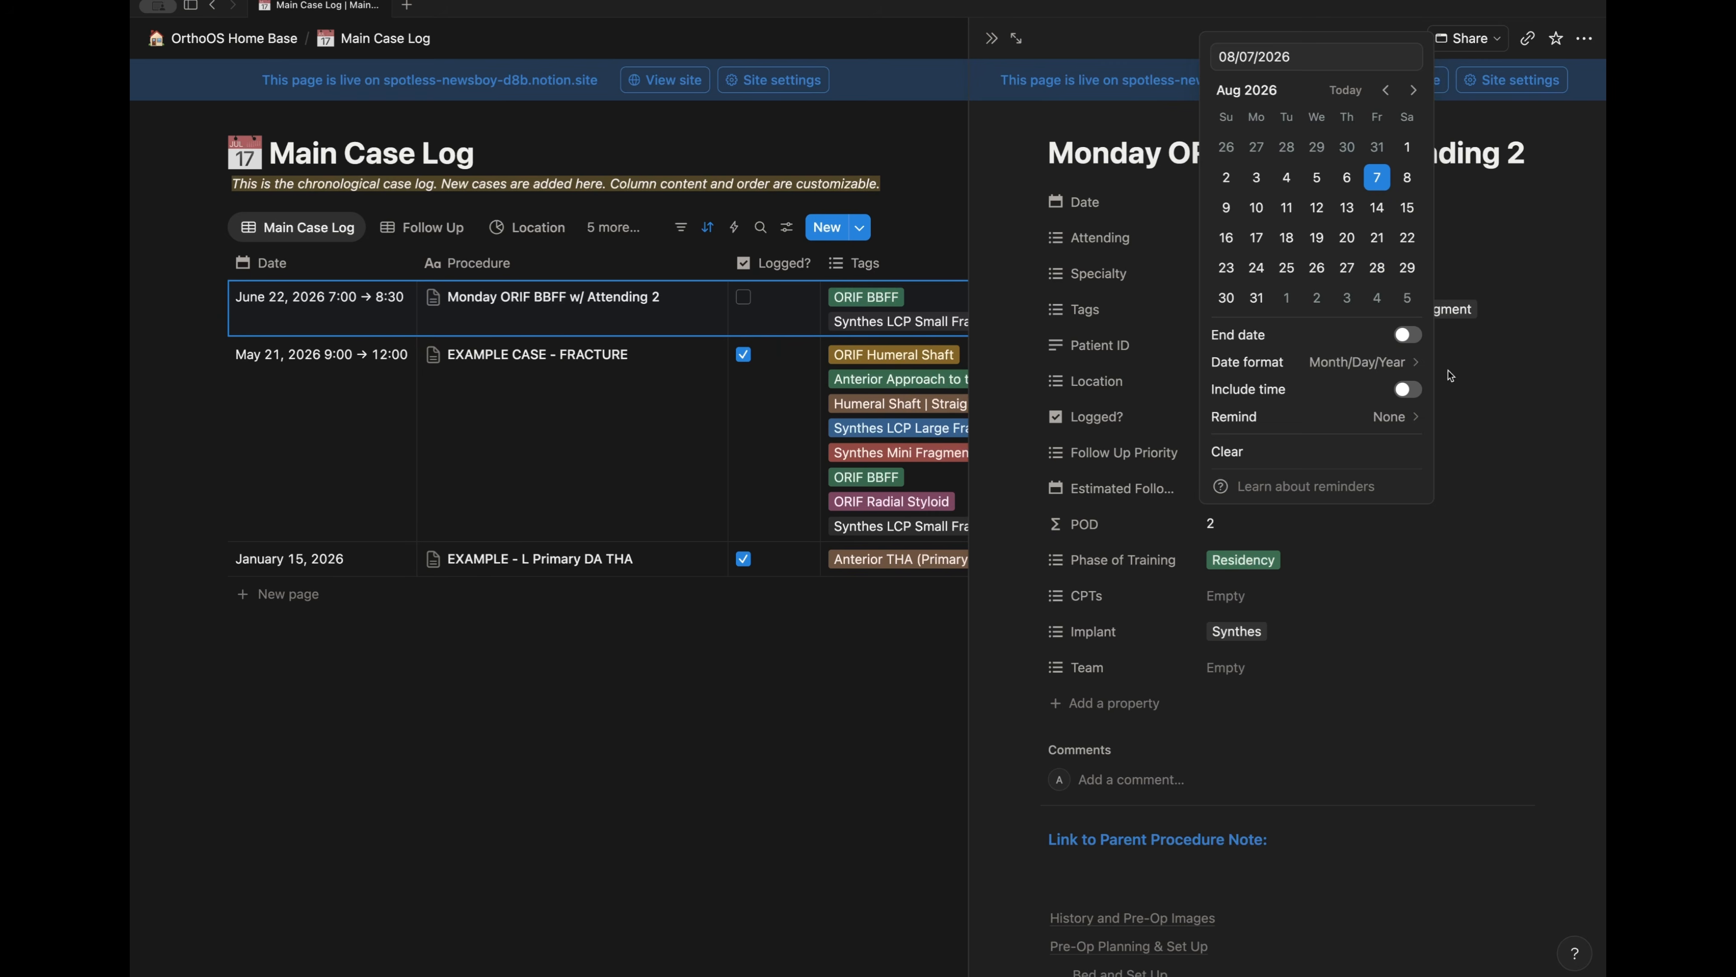
left_click(1466, 383)
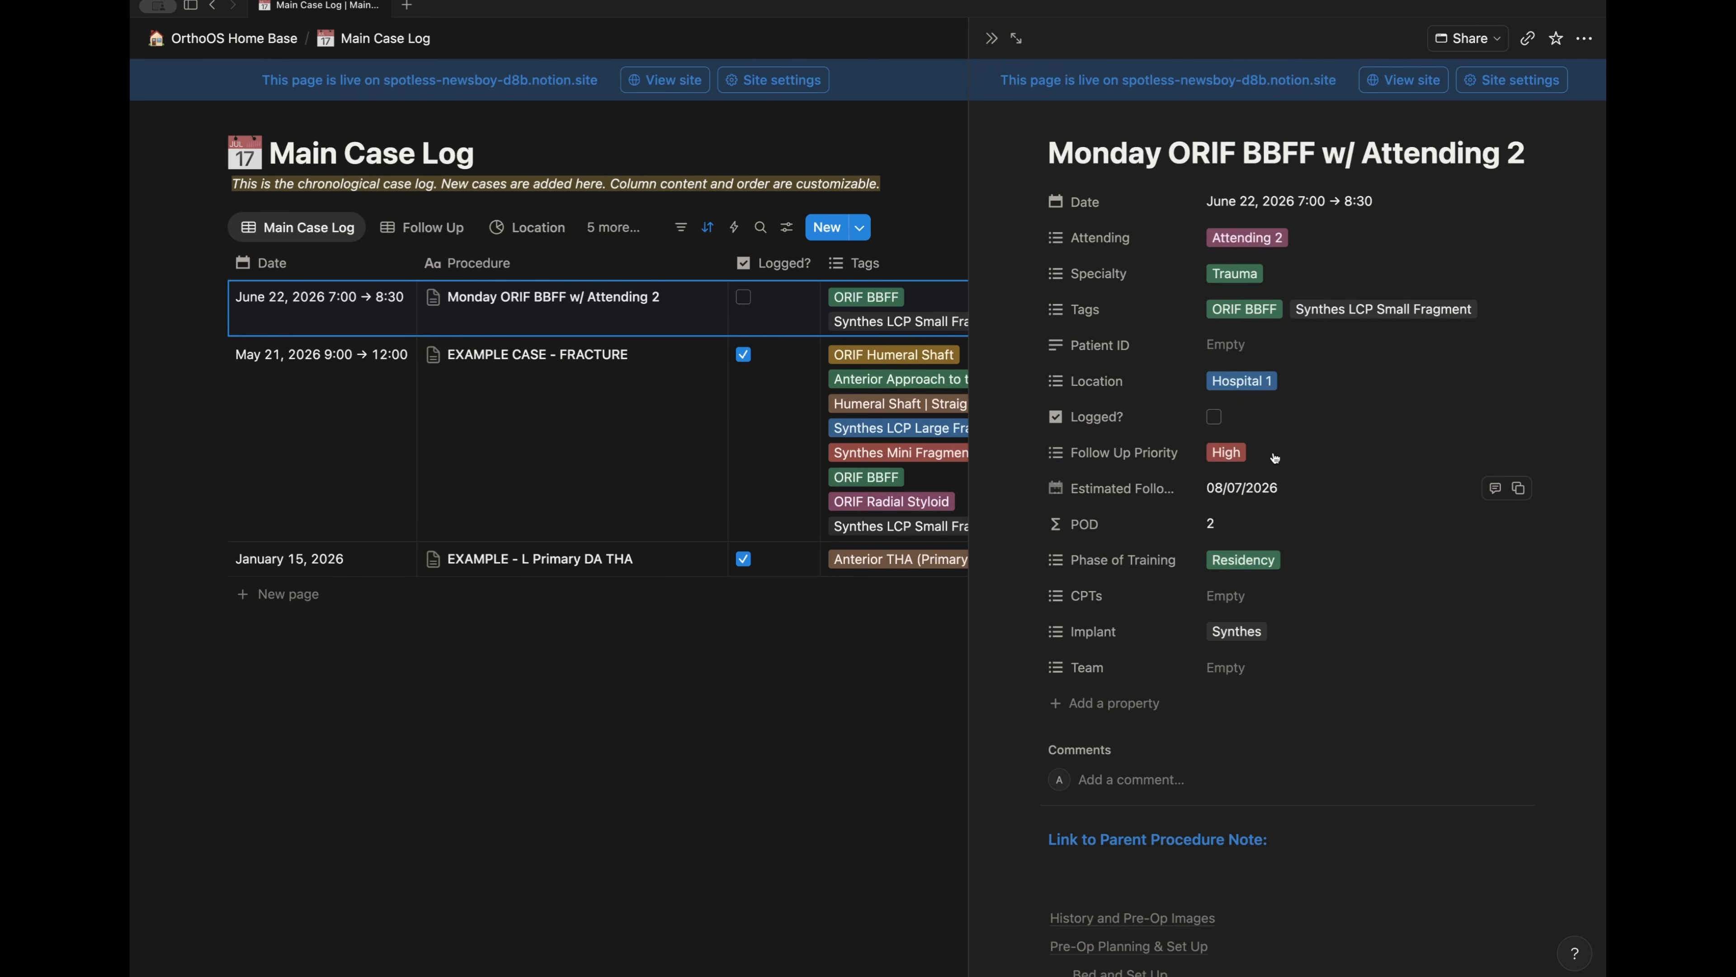
- Set the case's CPTs property to the existing code 25575
scroll(1254, 479, "down", 2)
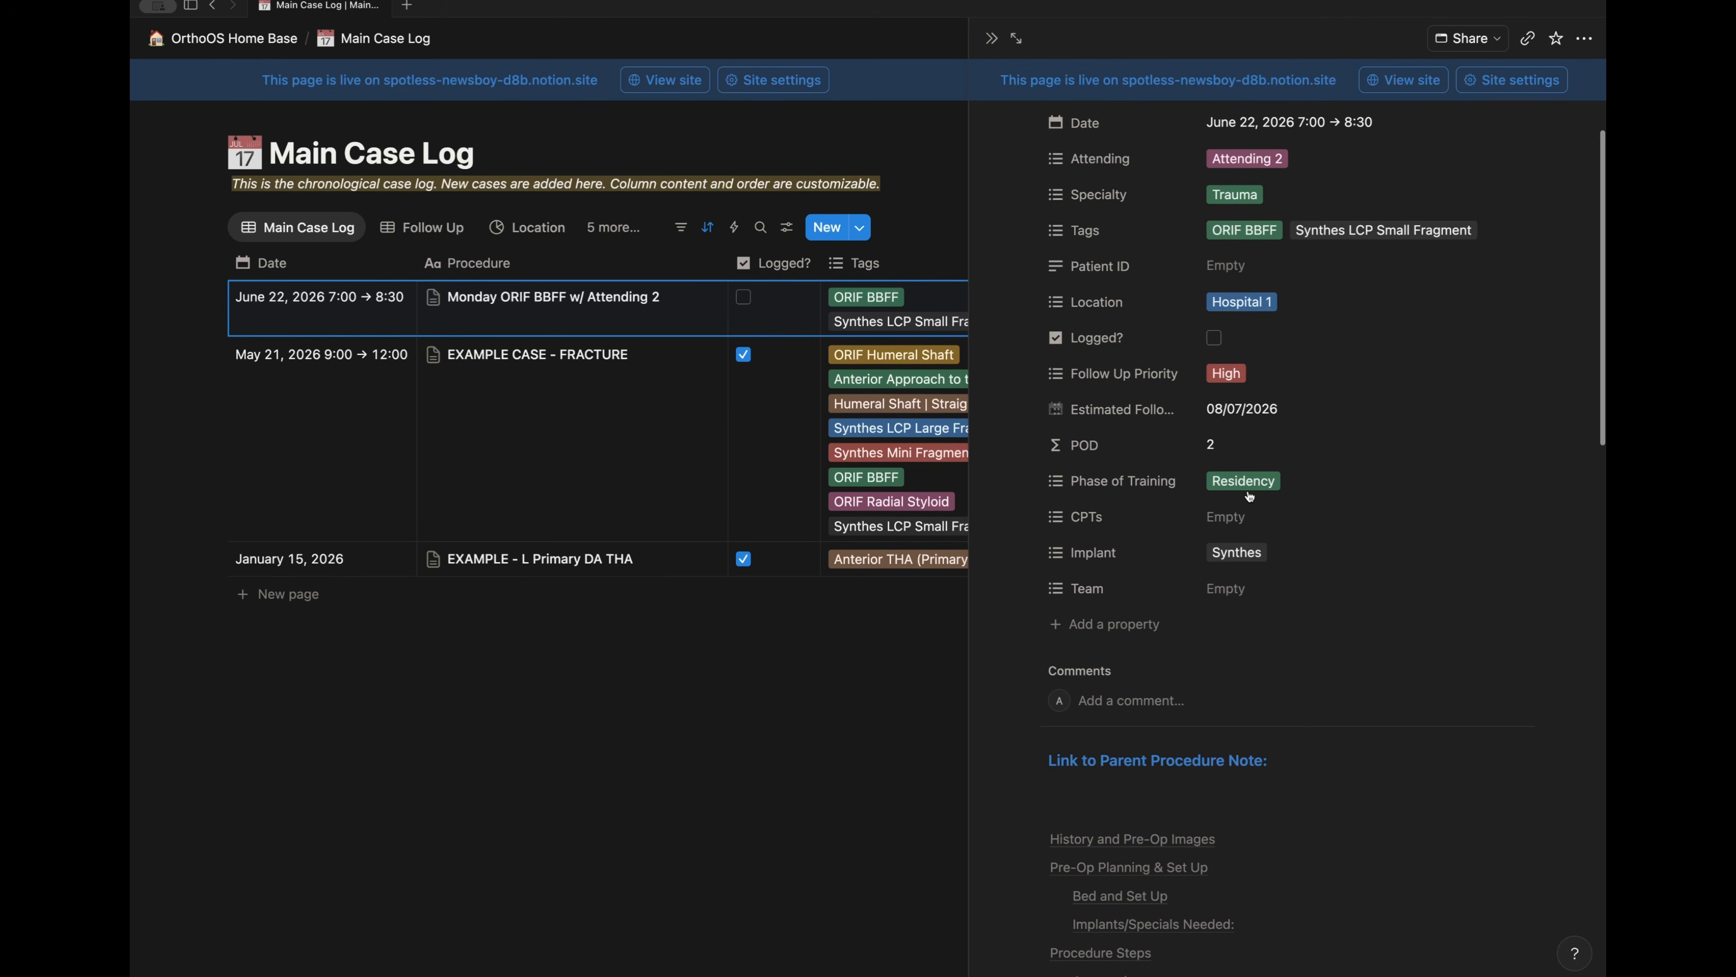
left_click(1363, 521)
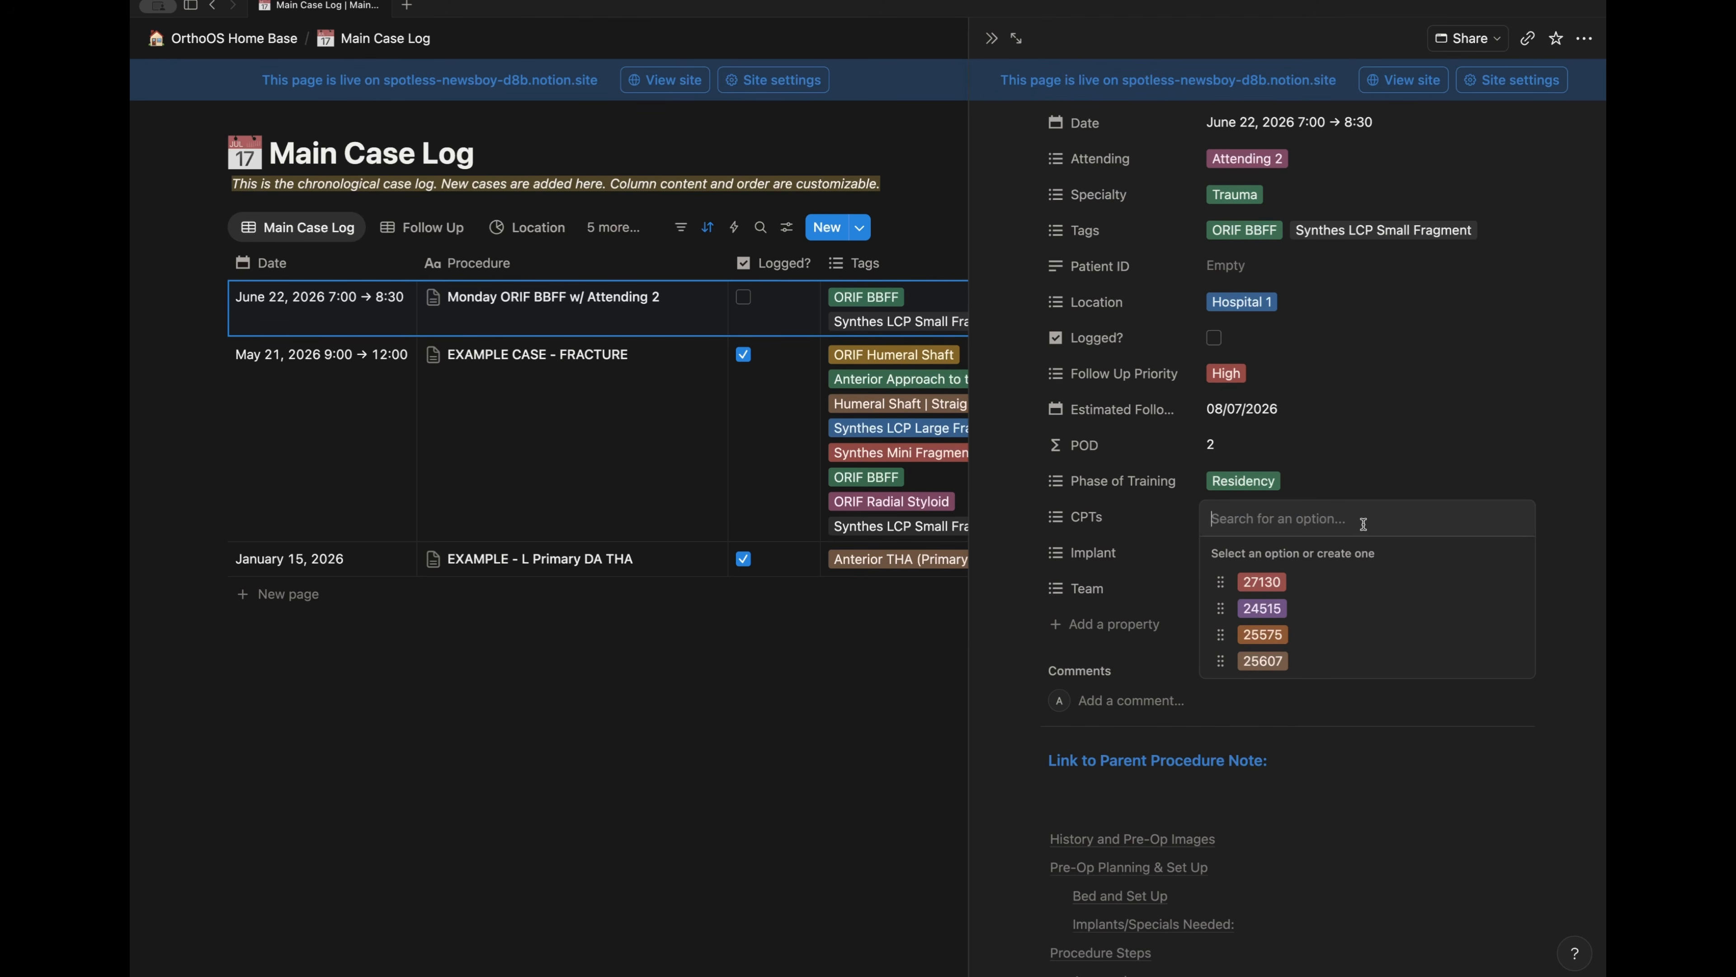
type("25575")
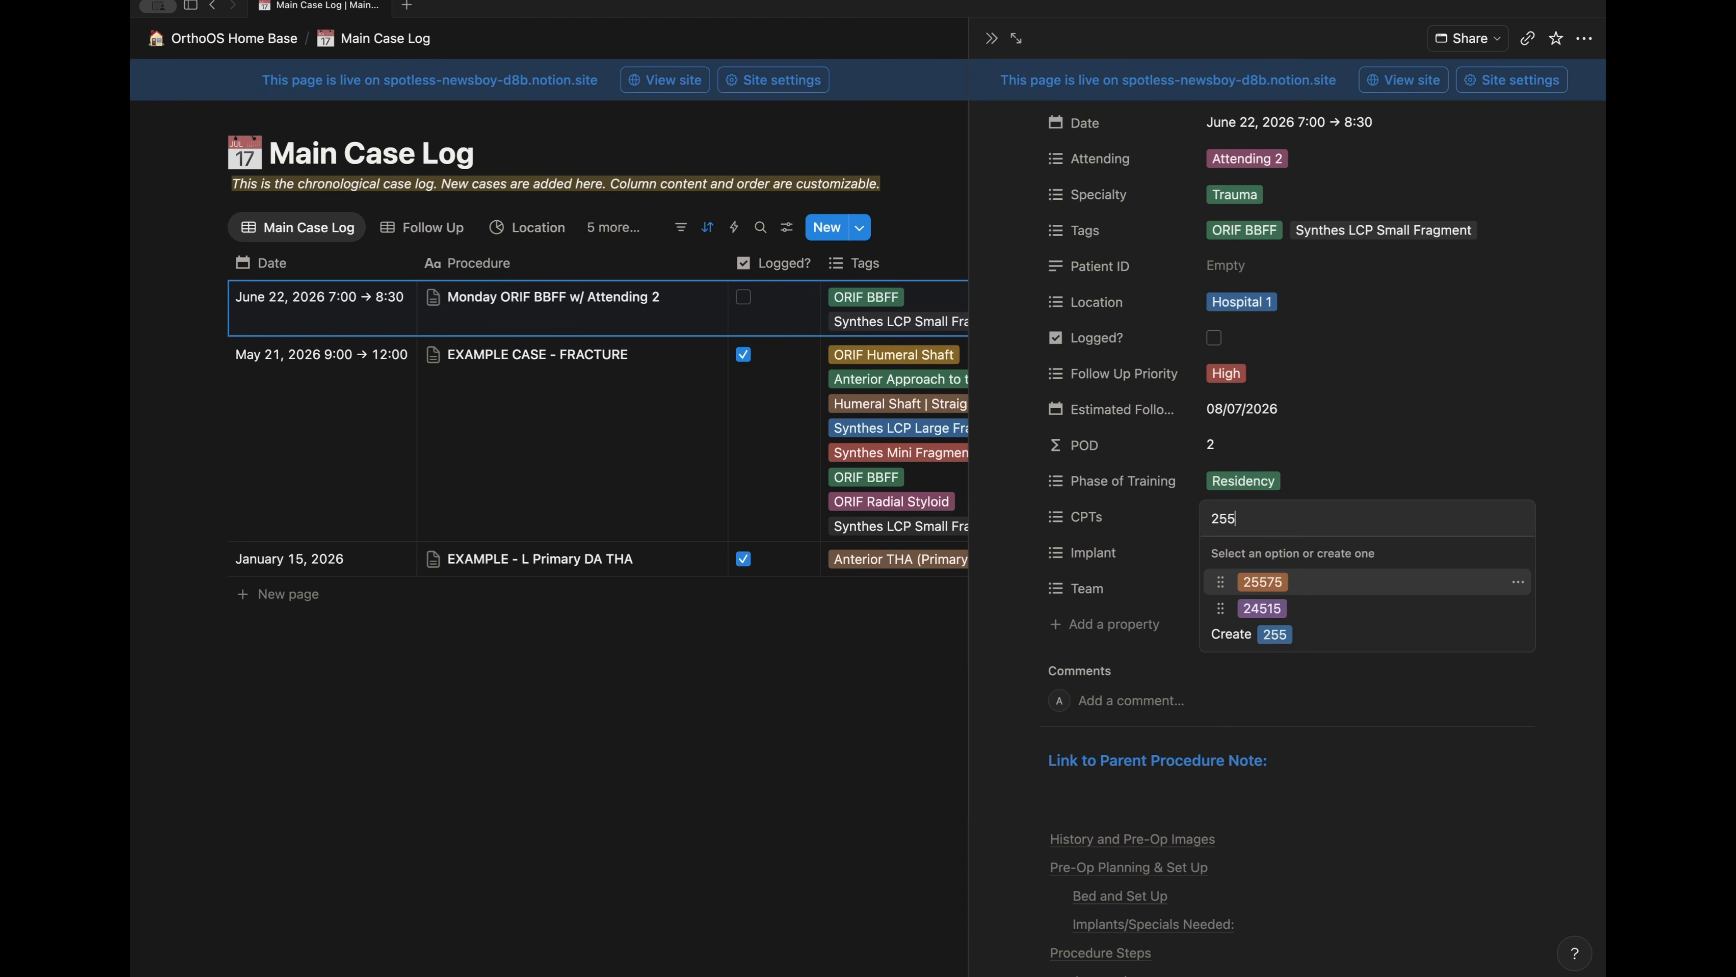
left_click(1260, 592)
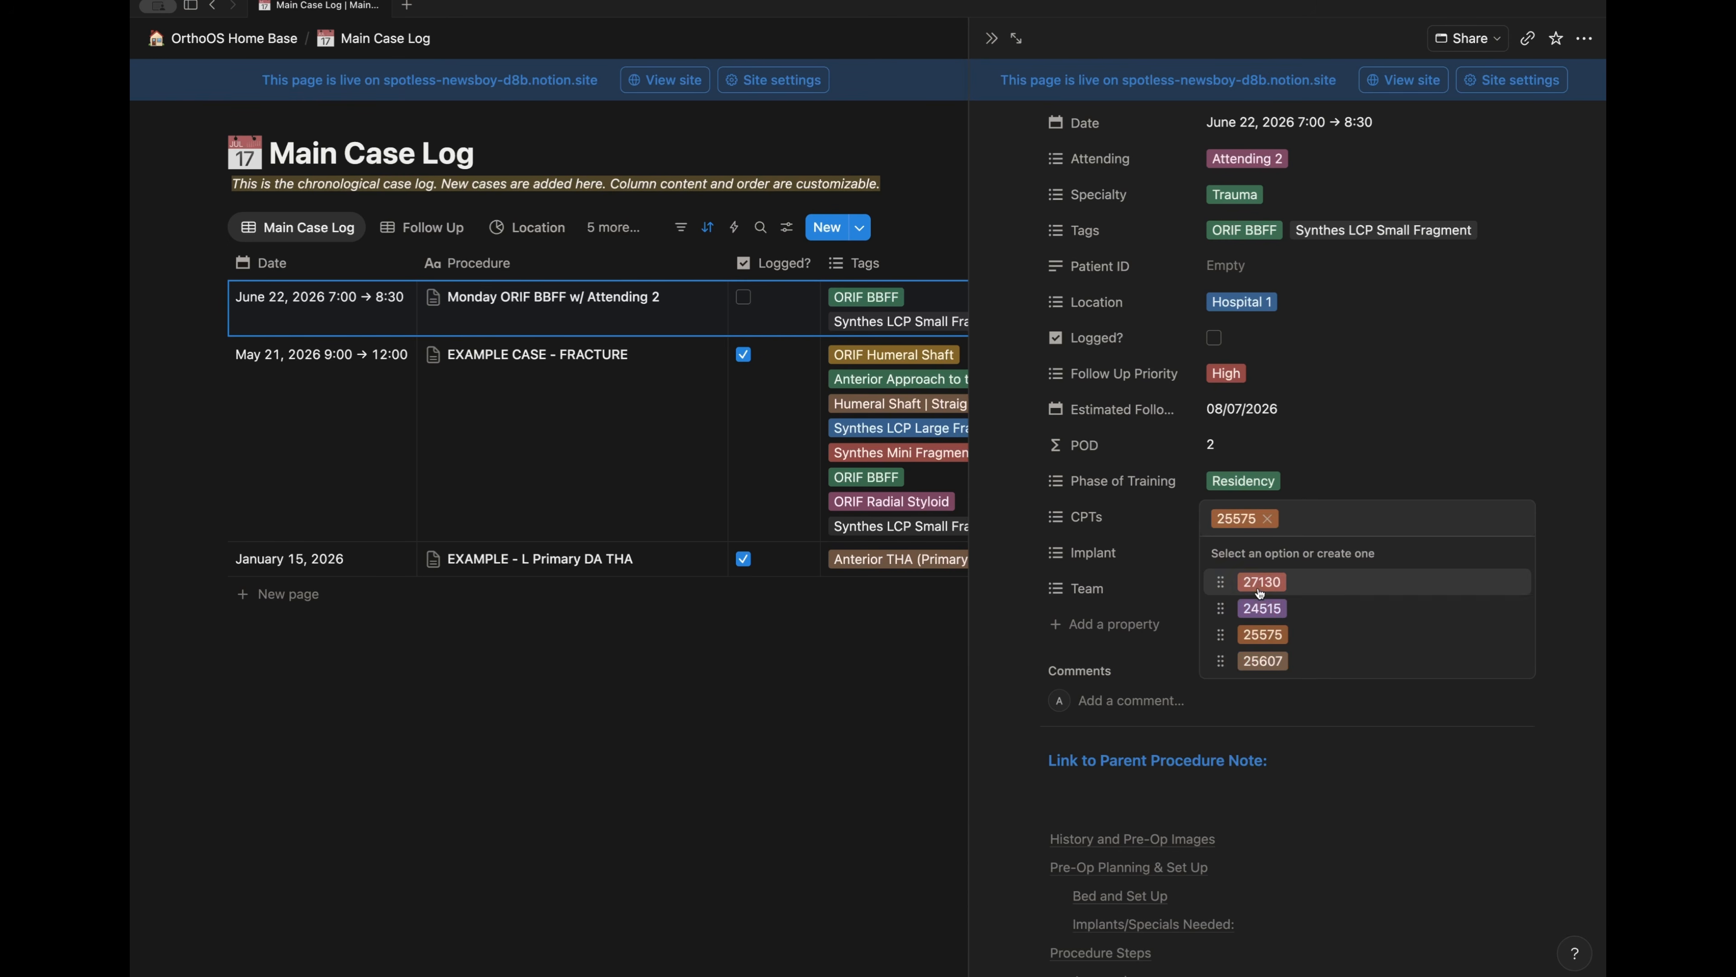
key("Escape")
- Create a new attending option with the surgeon's surname and add it to the case's Attending property
scroll(1289, 258, "up", 2)
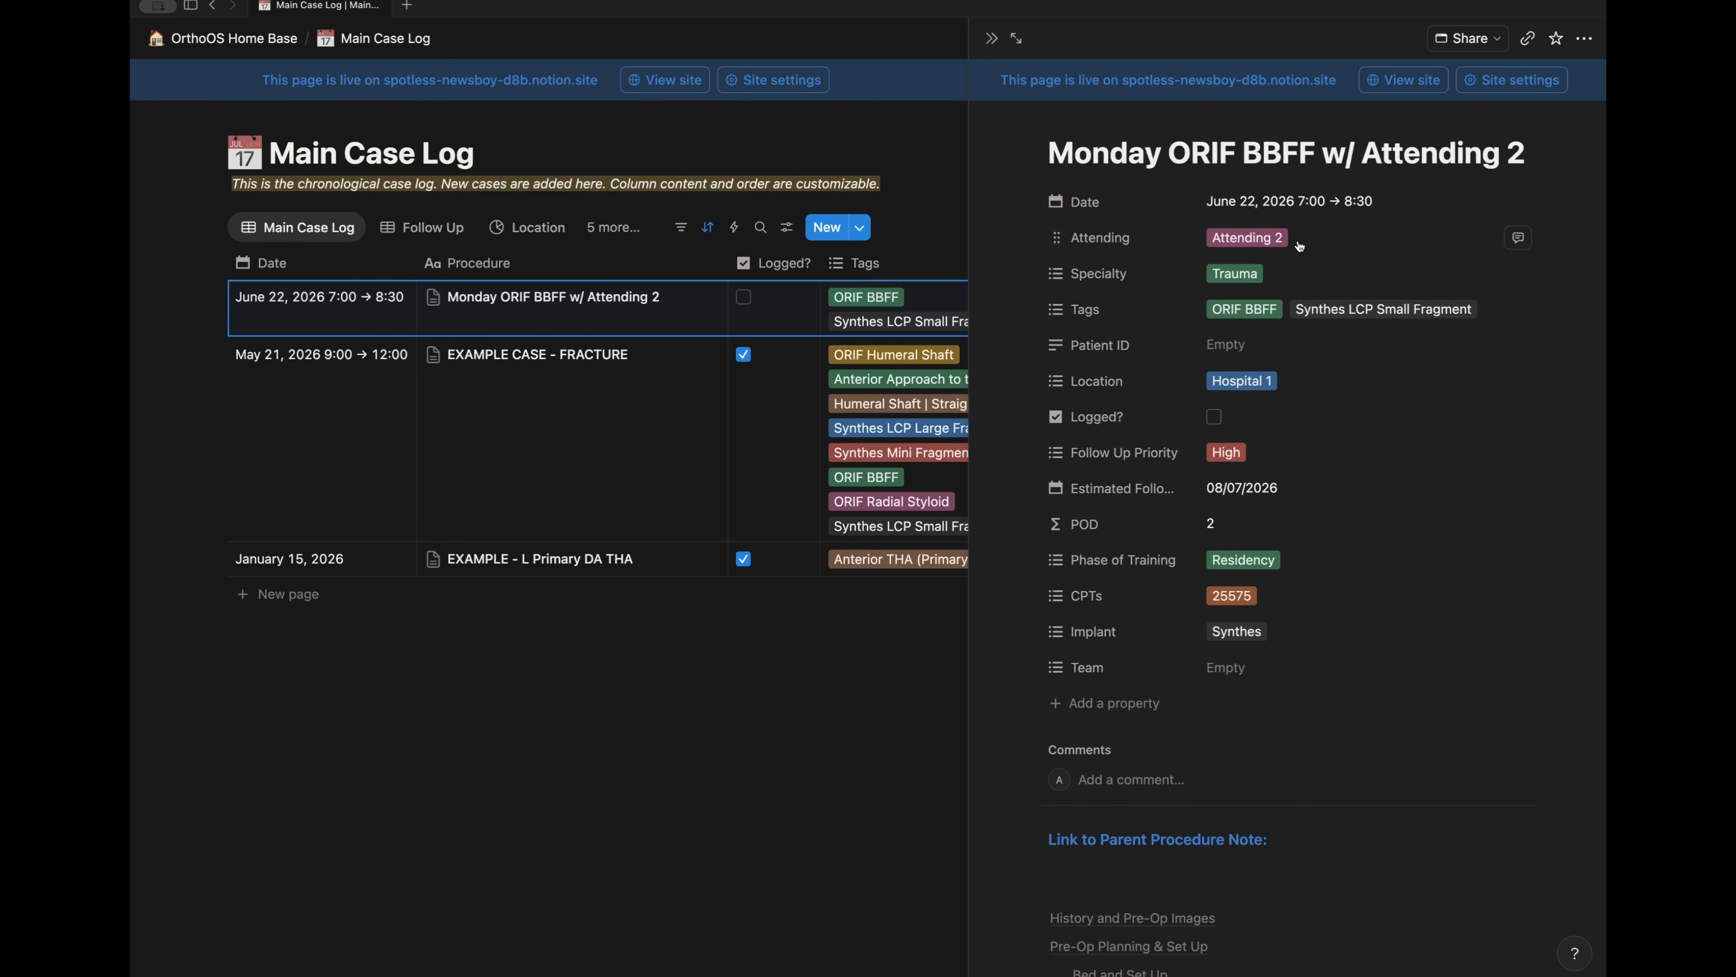
left_click(1294, 237)
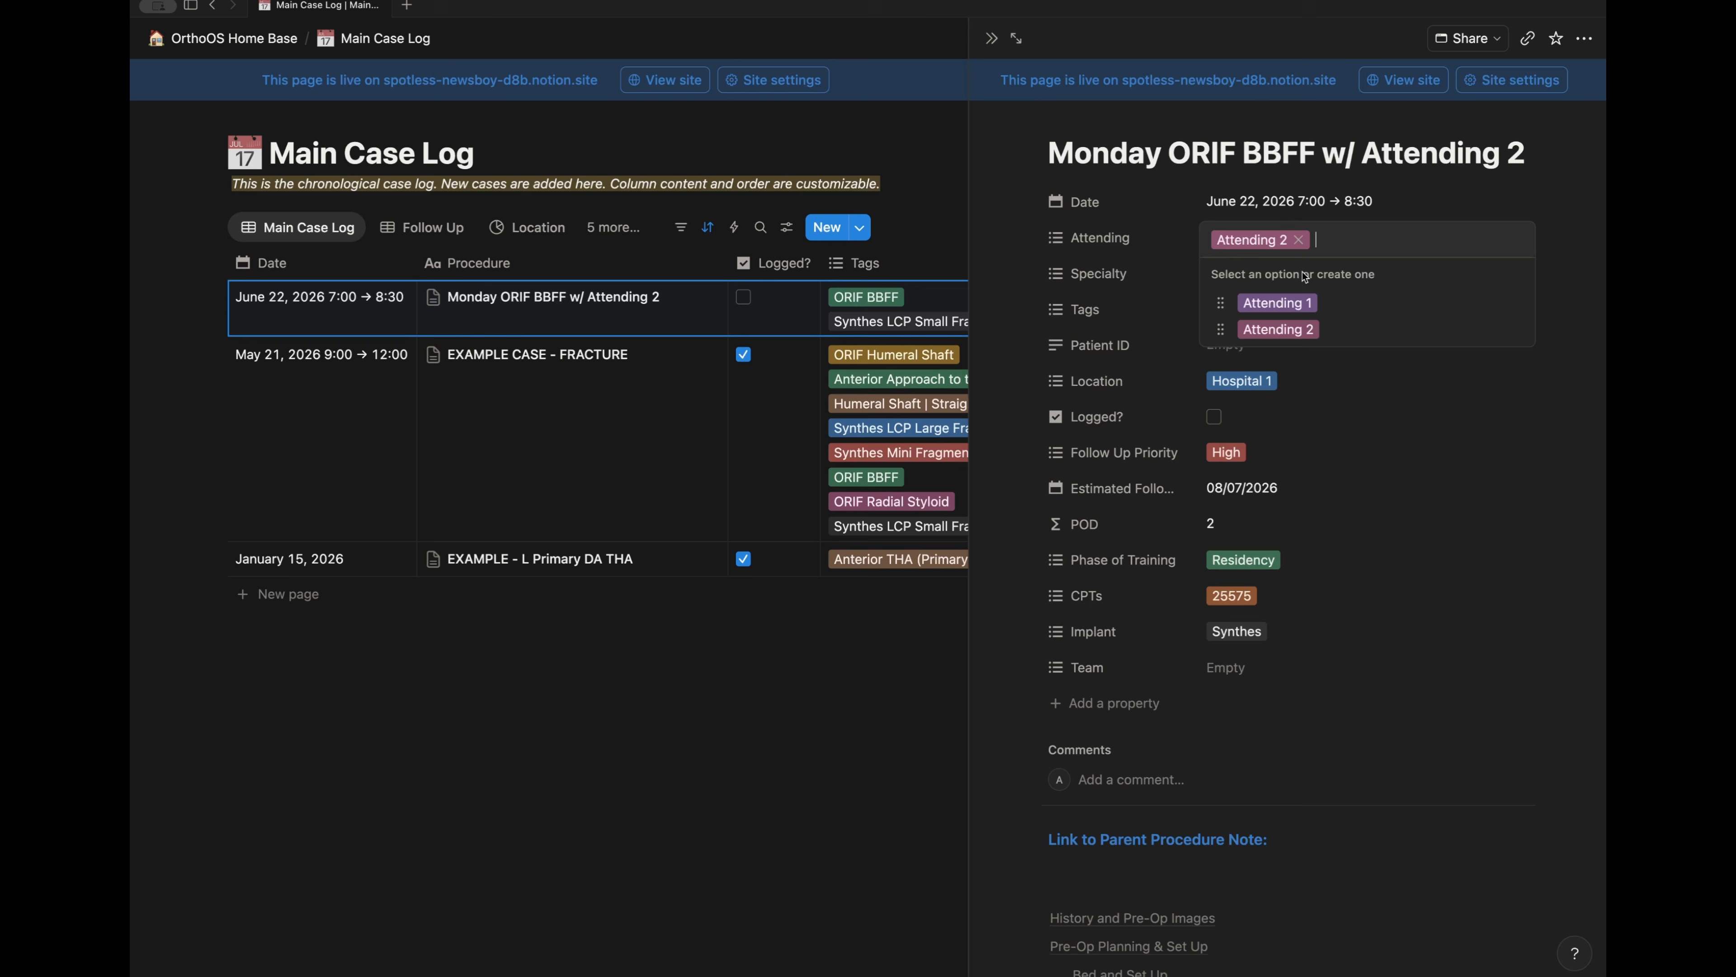
type("Smith")
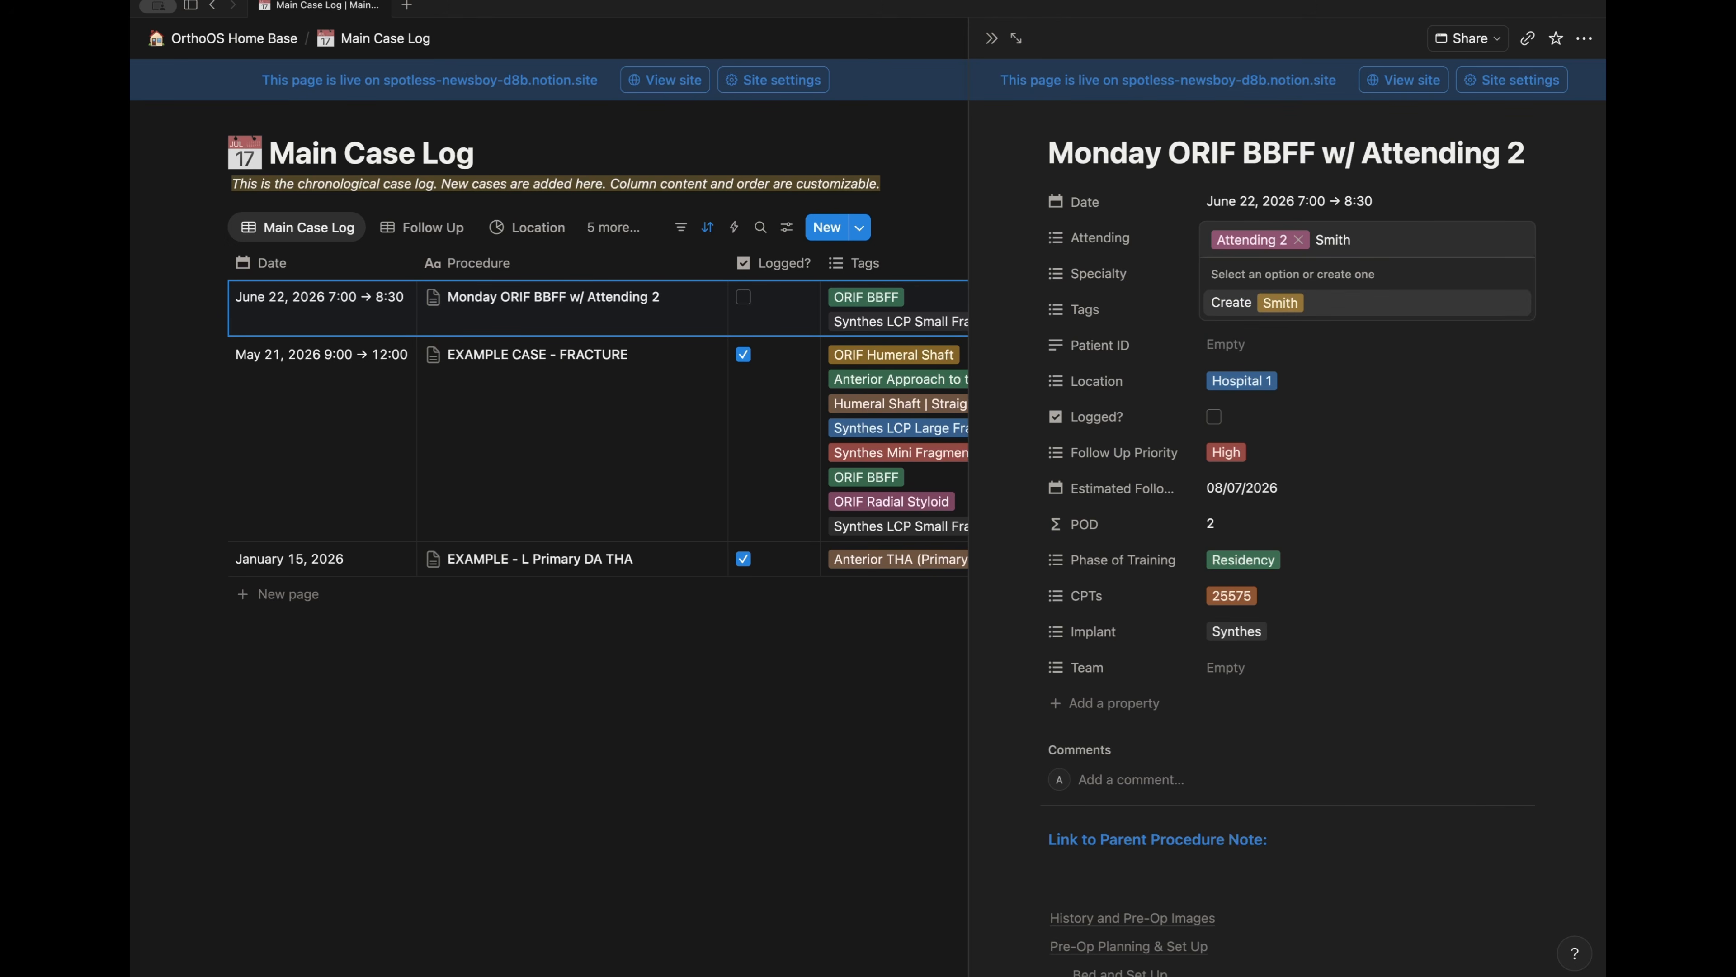
left_click(1279, 309)
left_click(1420, 218)
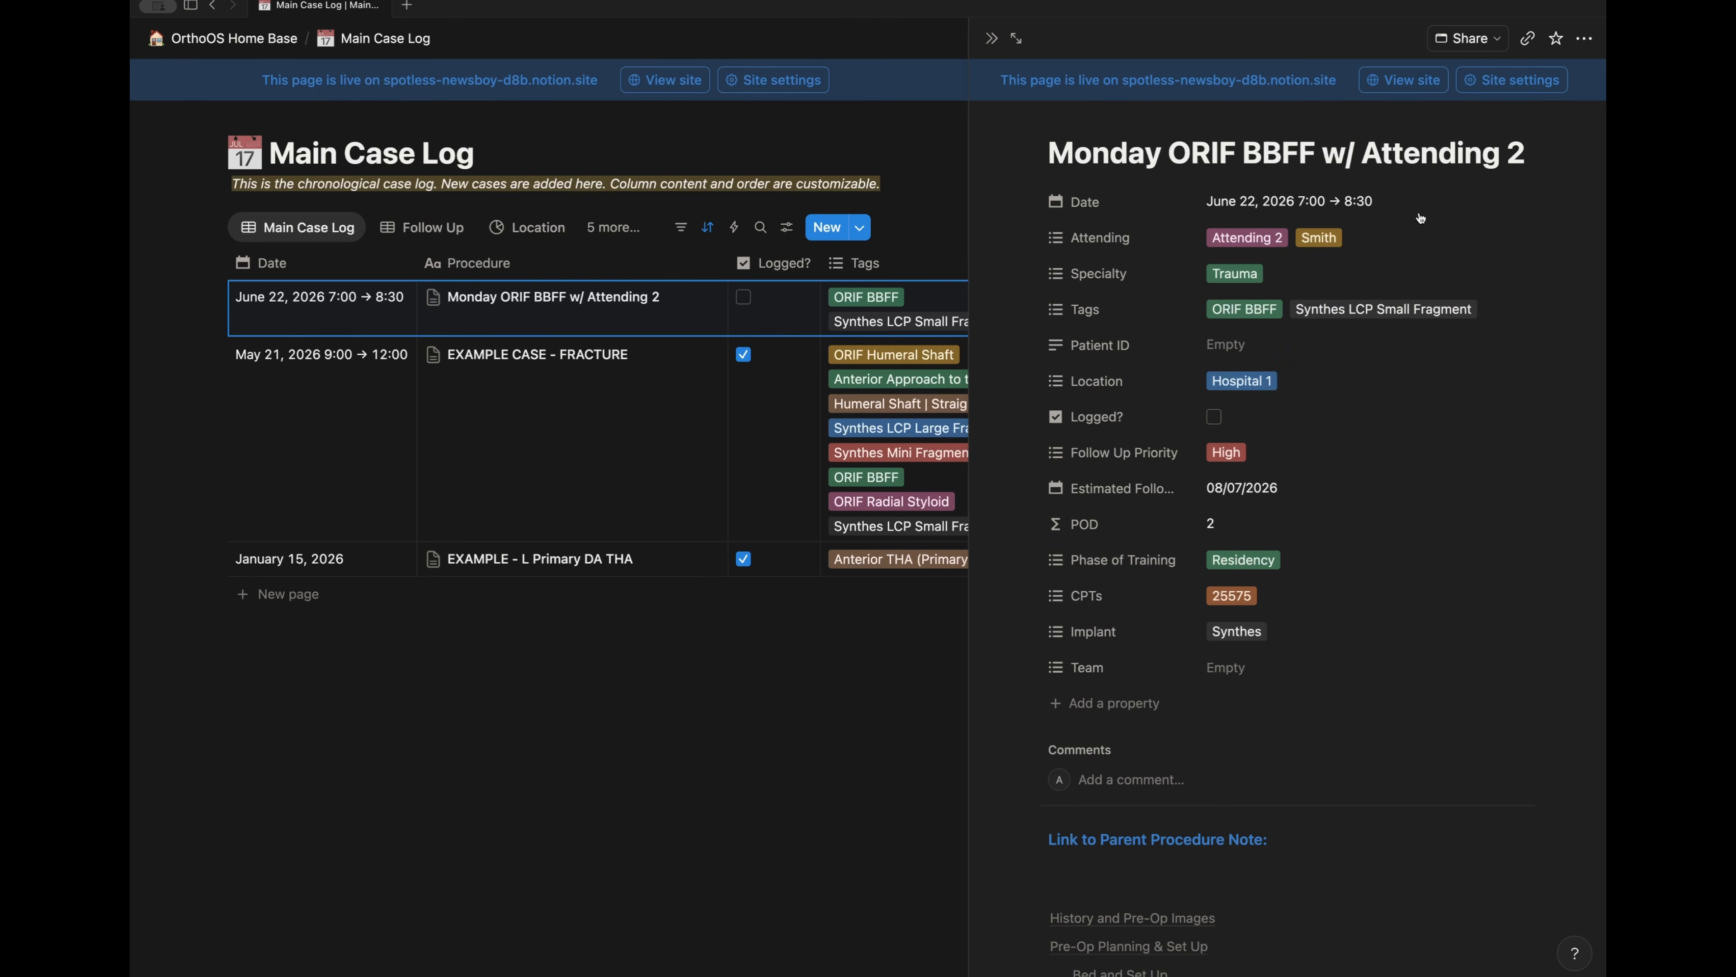
- Create a new tag named BBFF - Lag Screw and add it to the case's Tags
left_click(1491, 315)
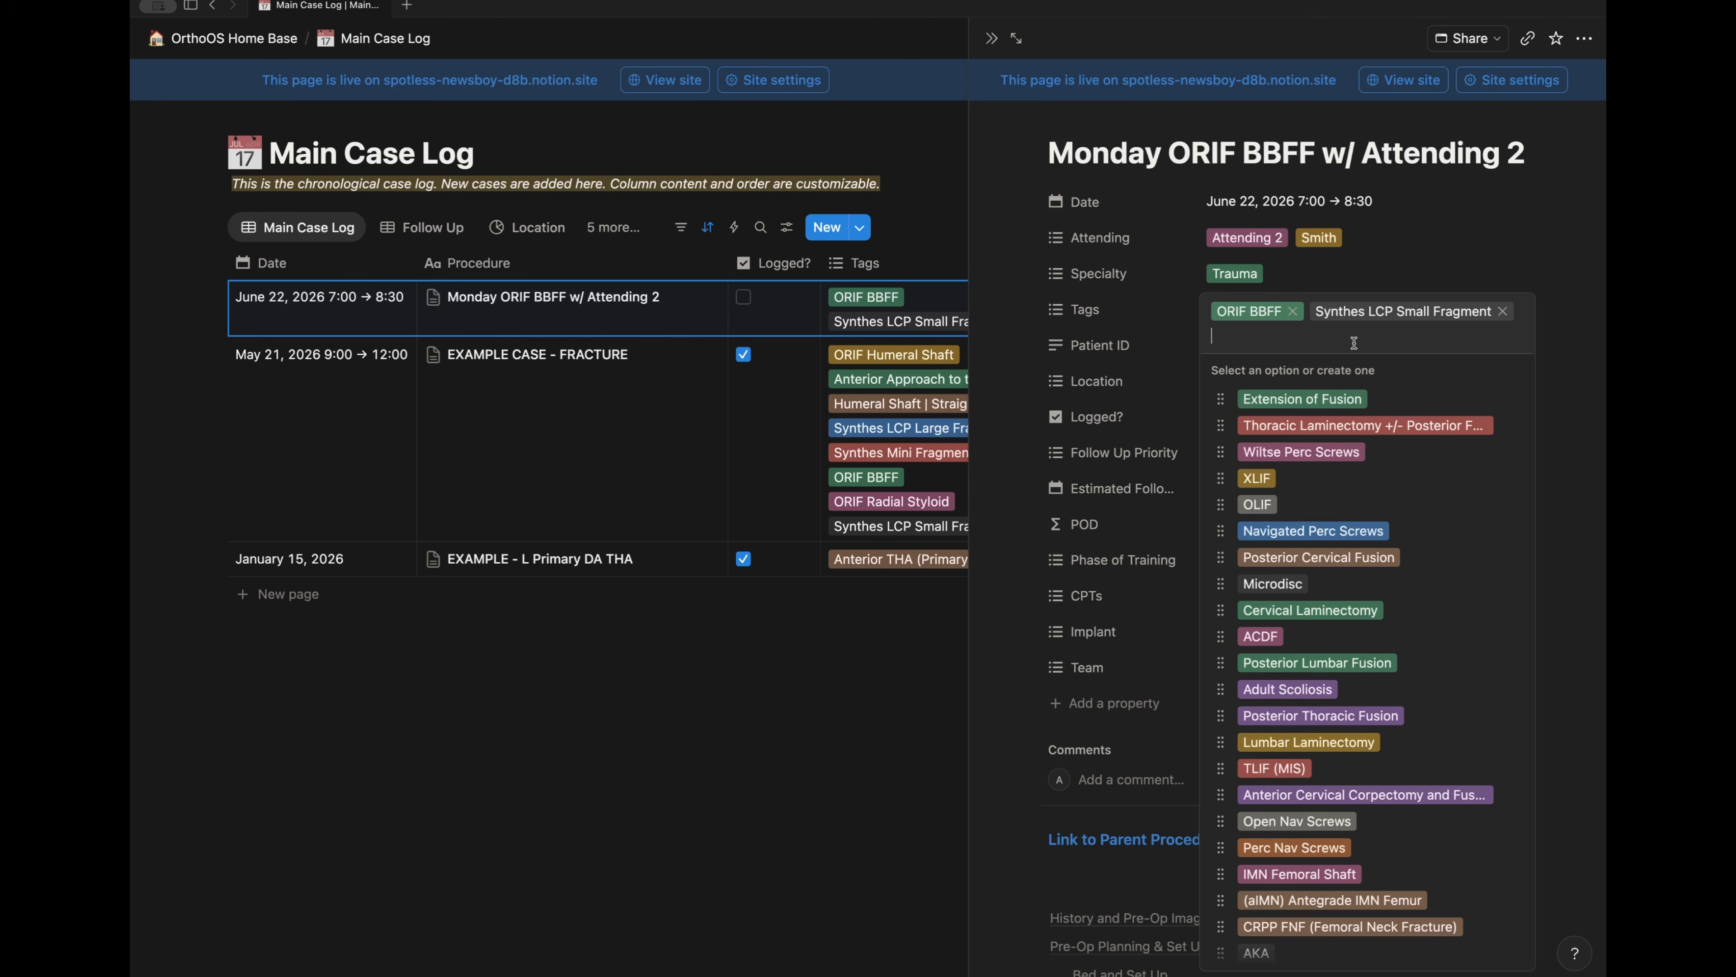
type("BB")
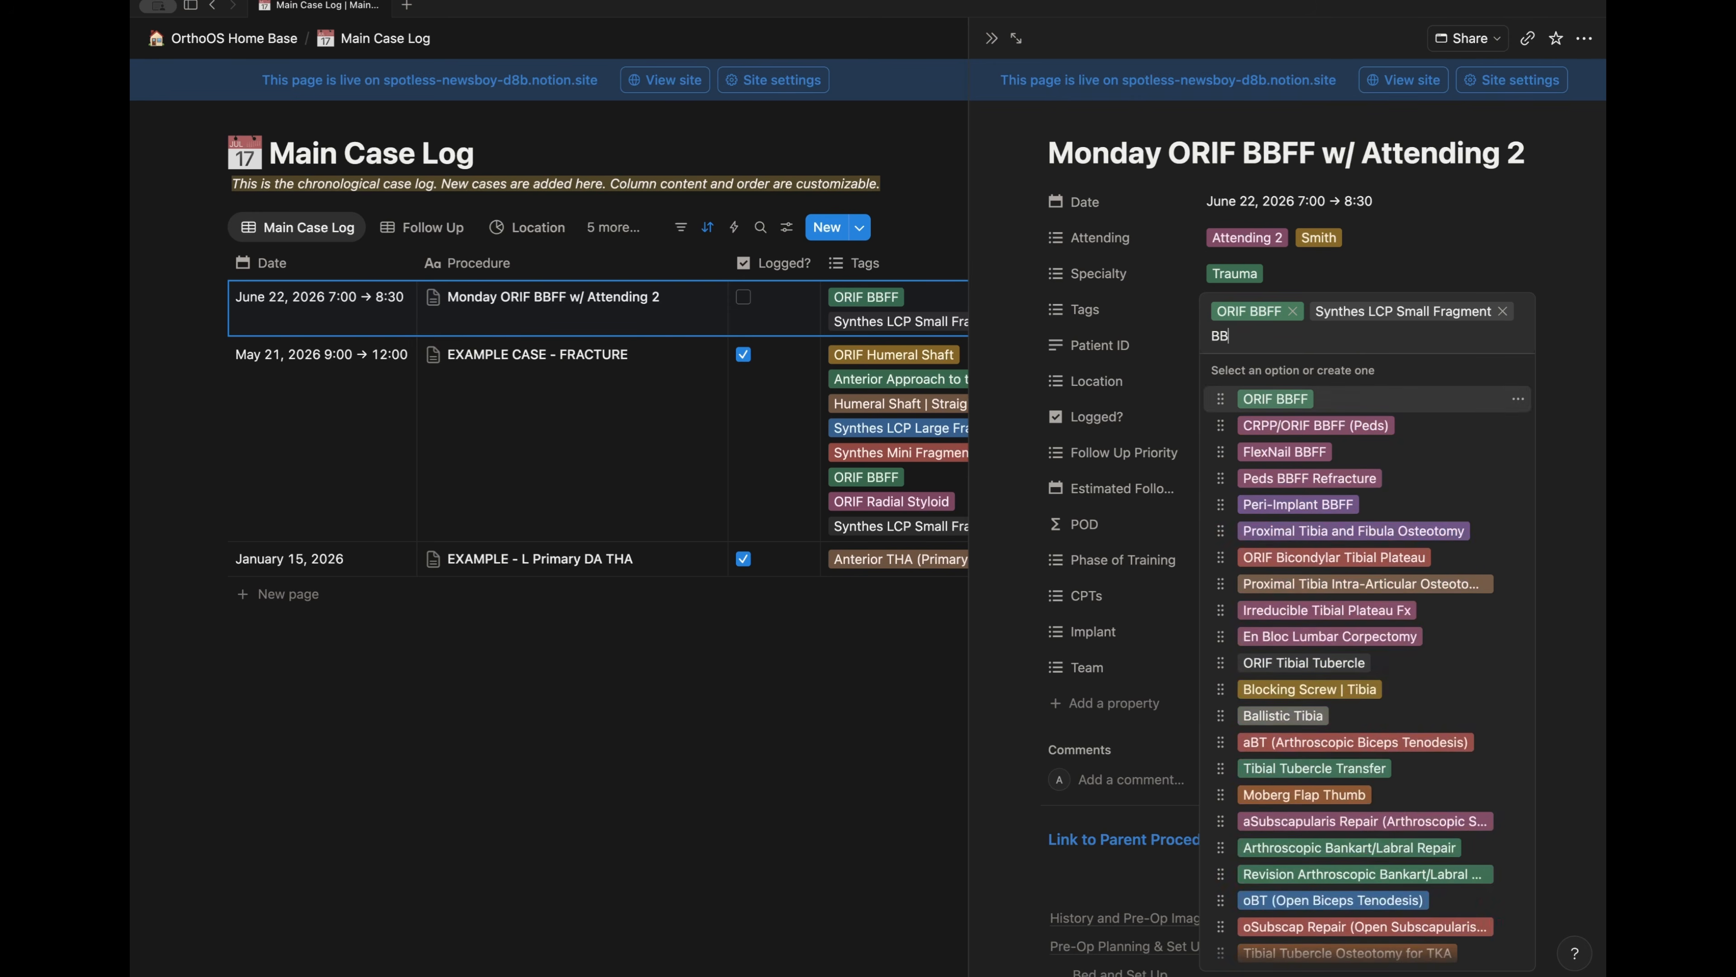
type("FF - La")
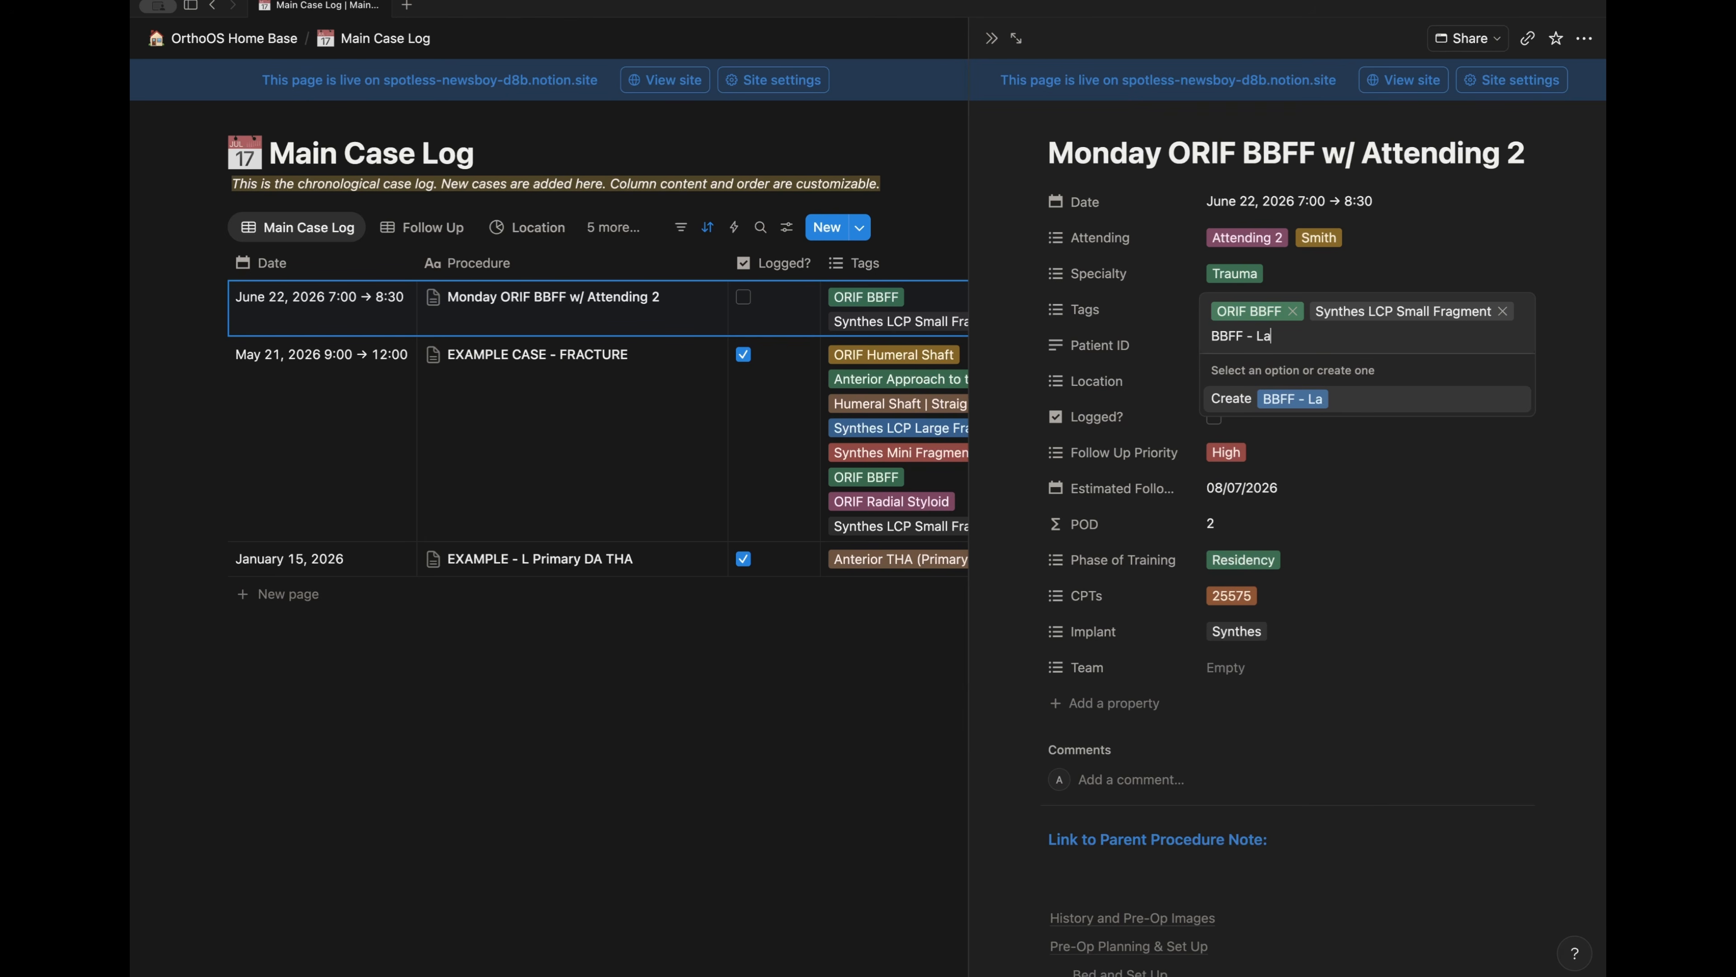
type("g Screw")
left_click(1355, 408)
left_click(1406, 256)
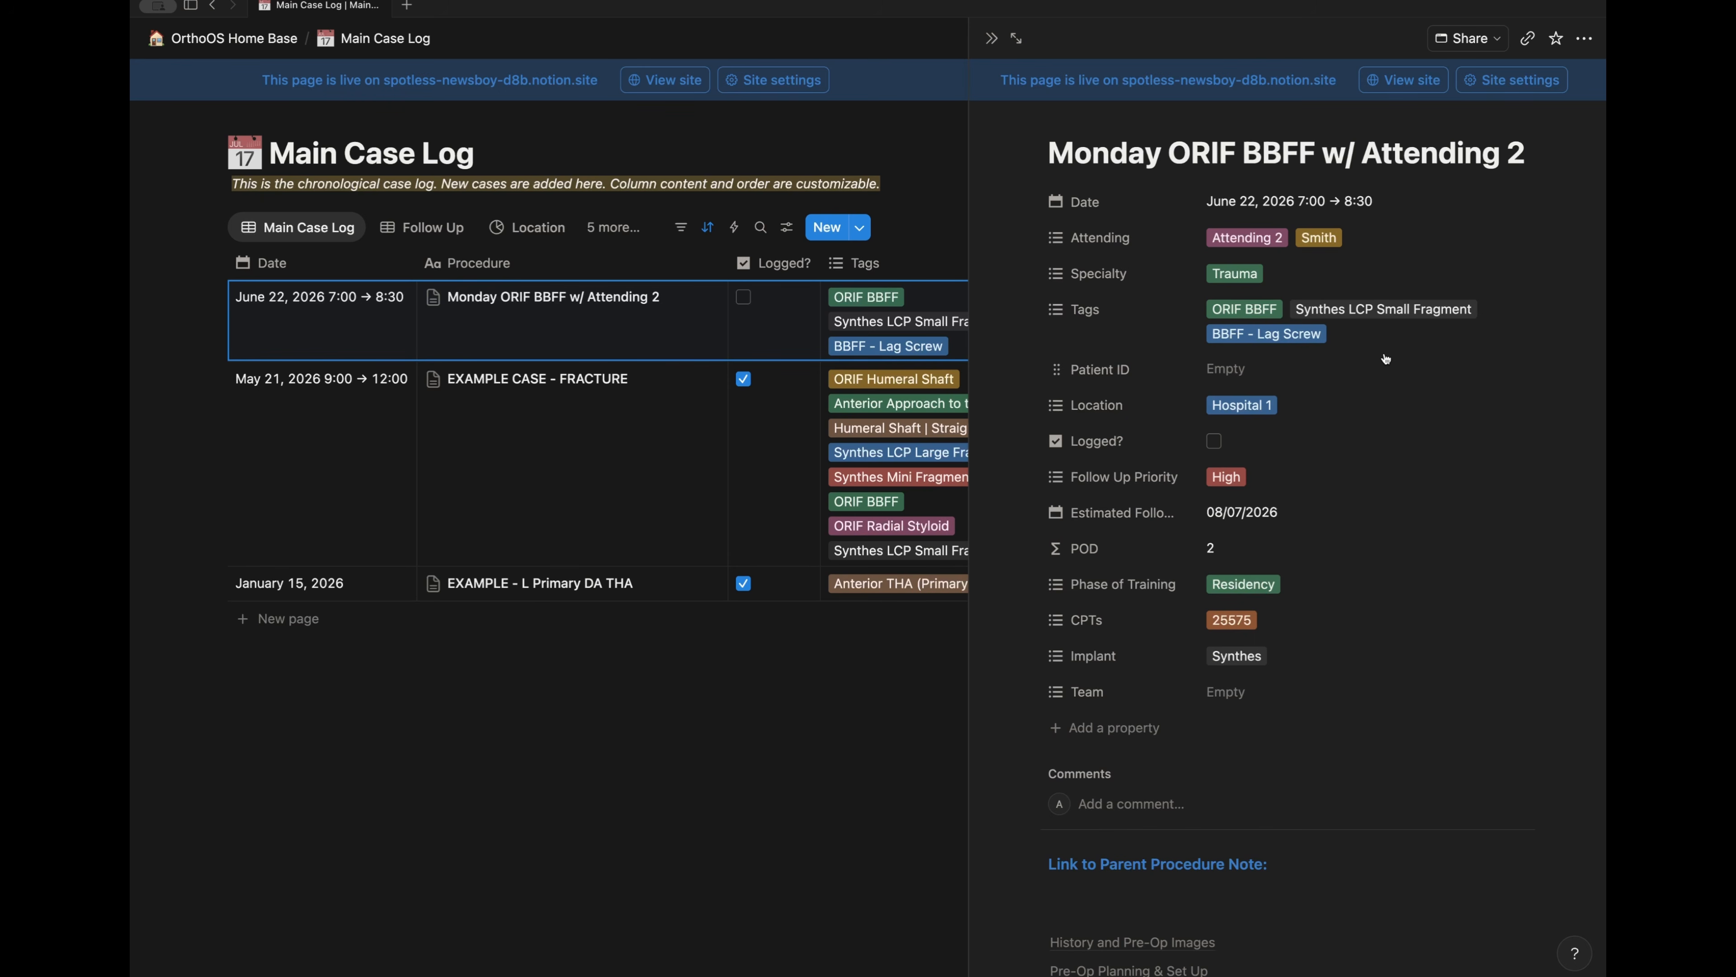
- Create a new location option named Mercy Hospital and add it to the case's Location
left_click(1323, 402)
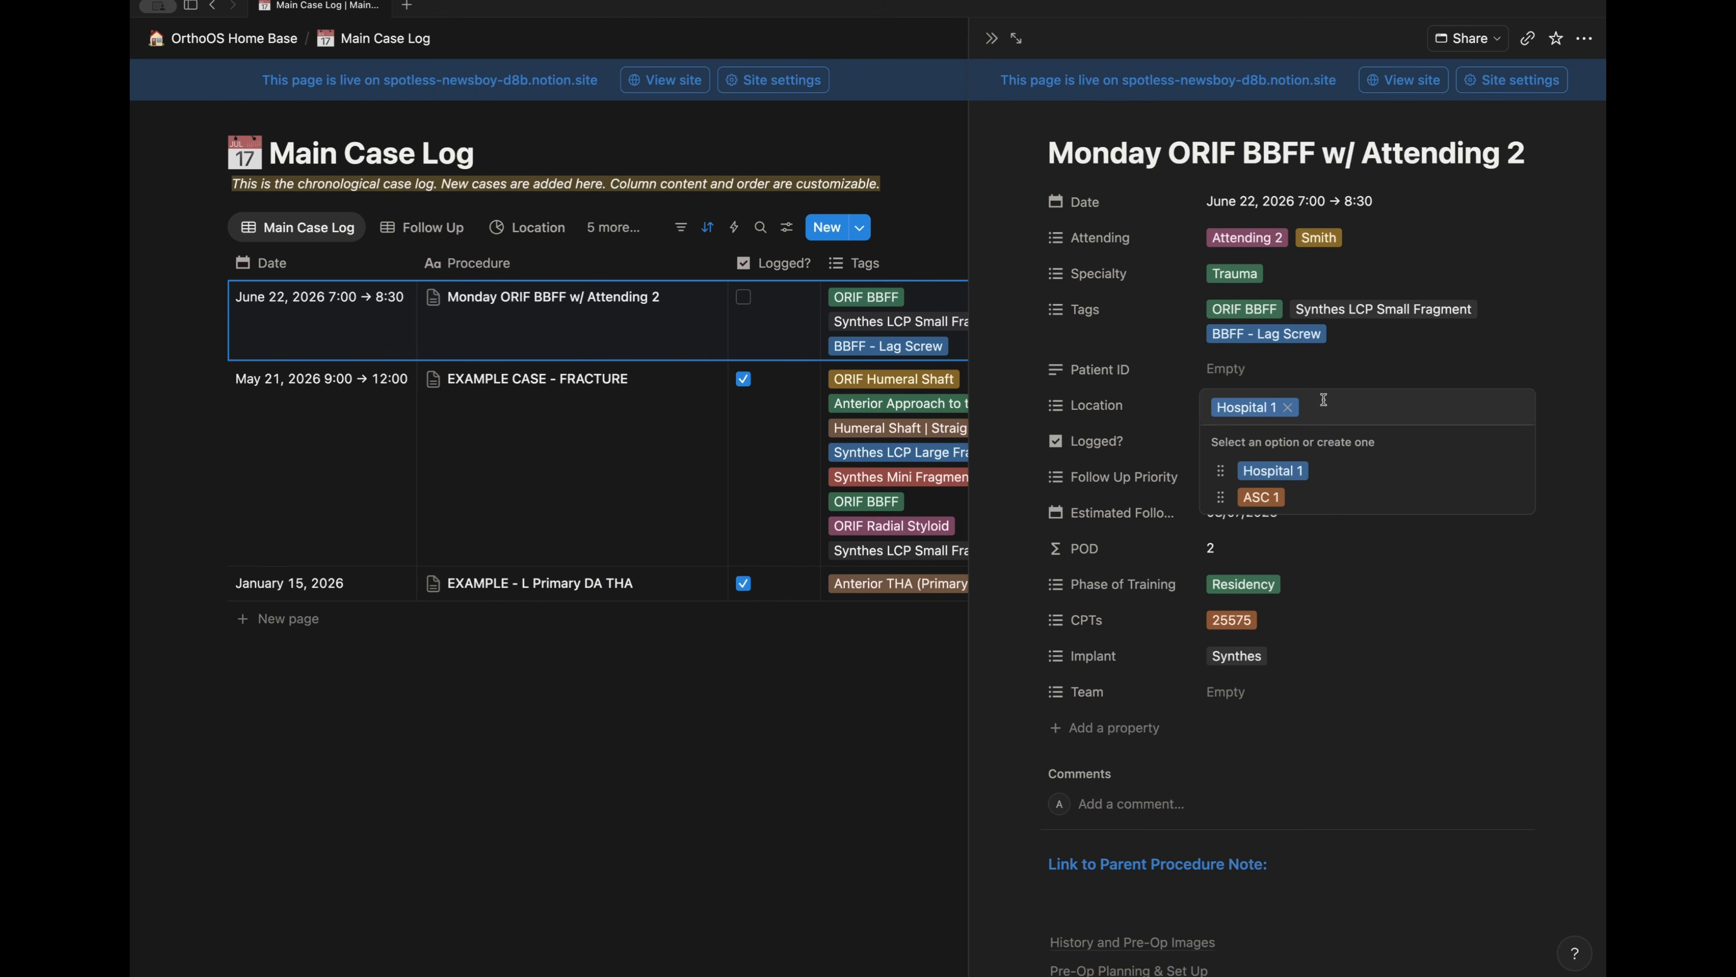
type("Mer")
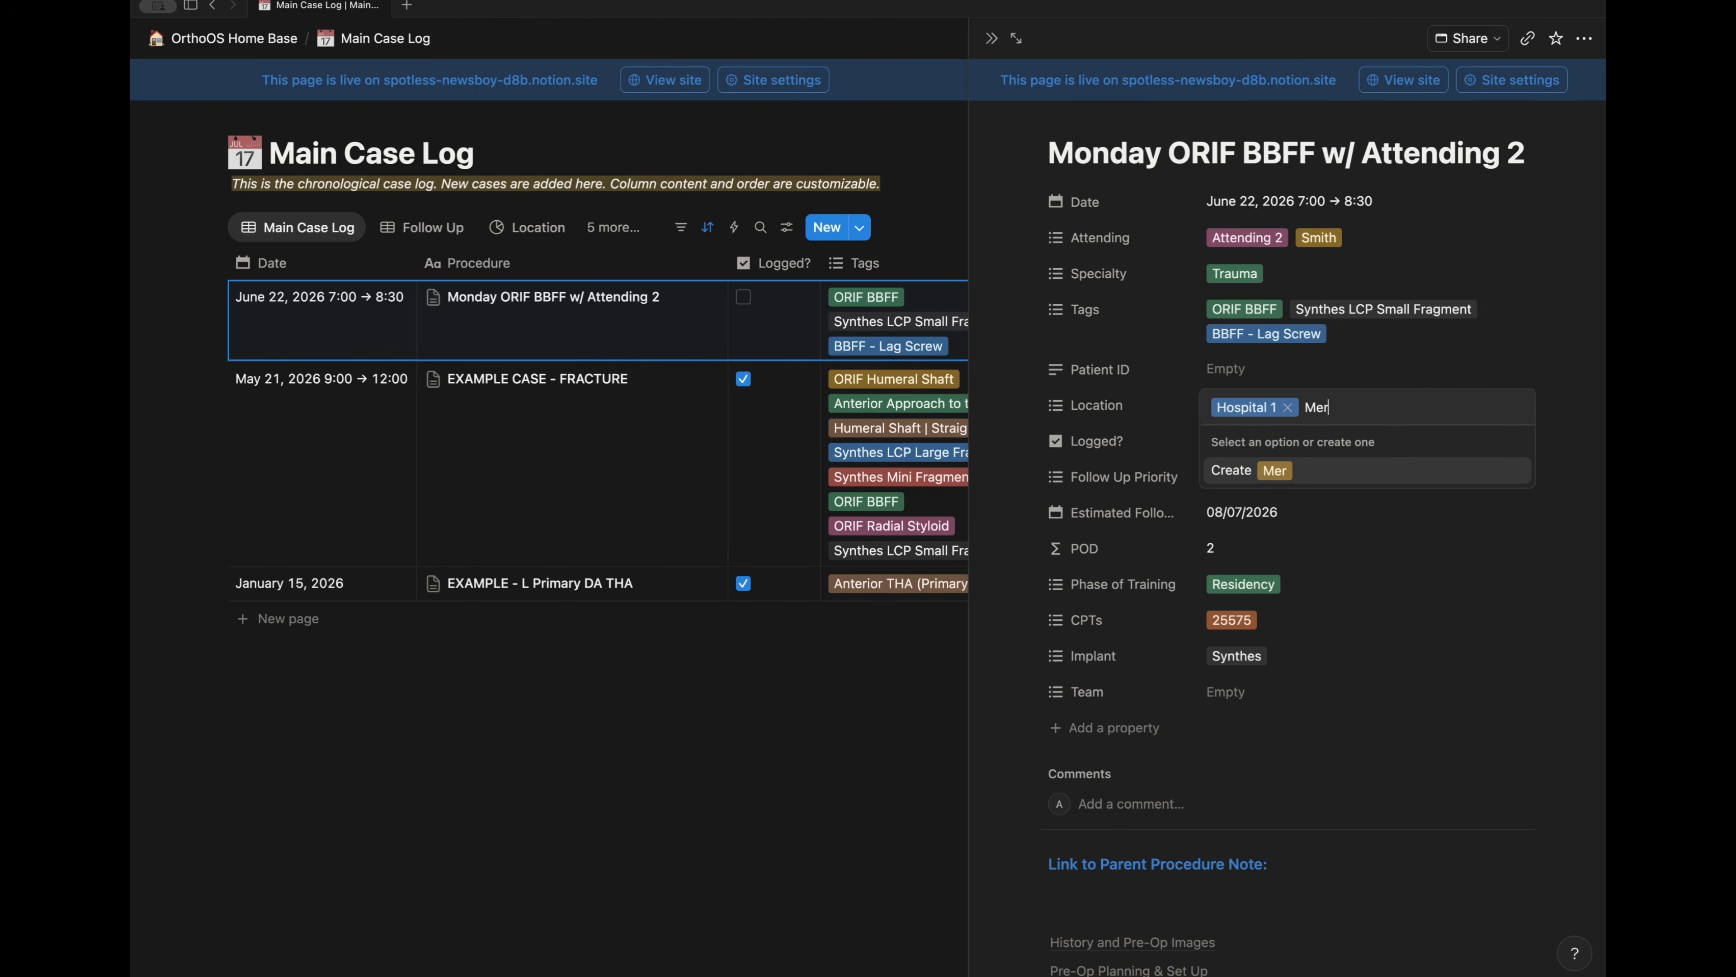
type("cy Hospital")
left_click(1307, 476)
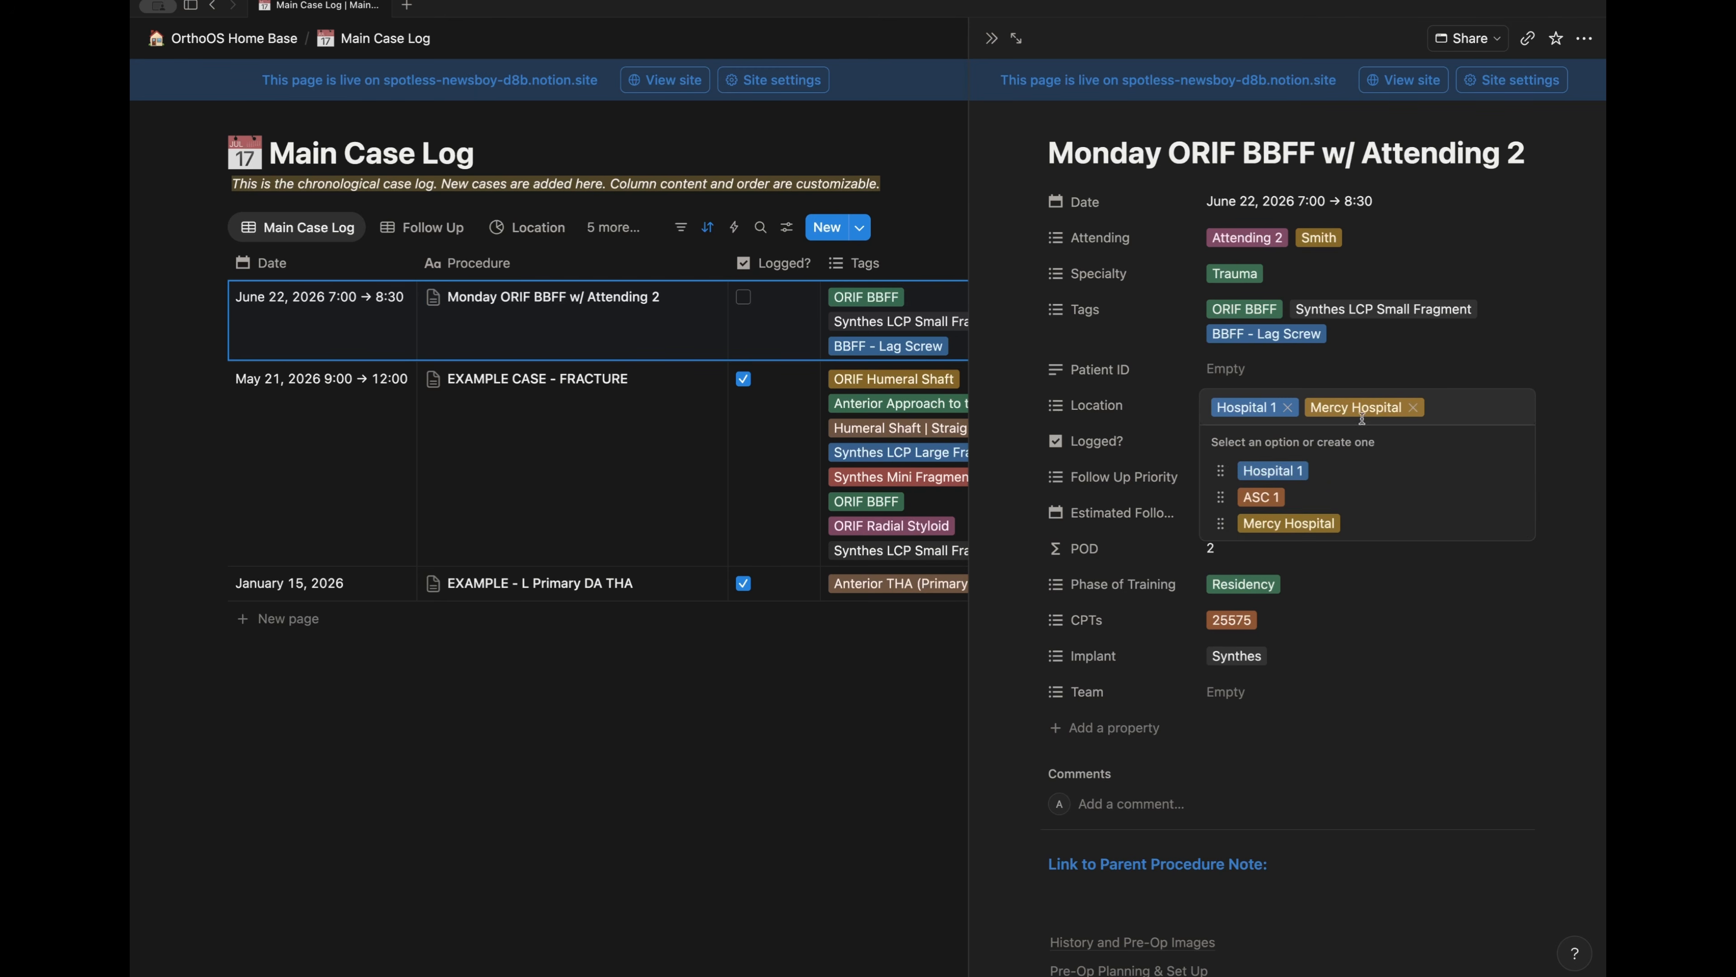
left_click(1157, 350)
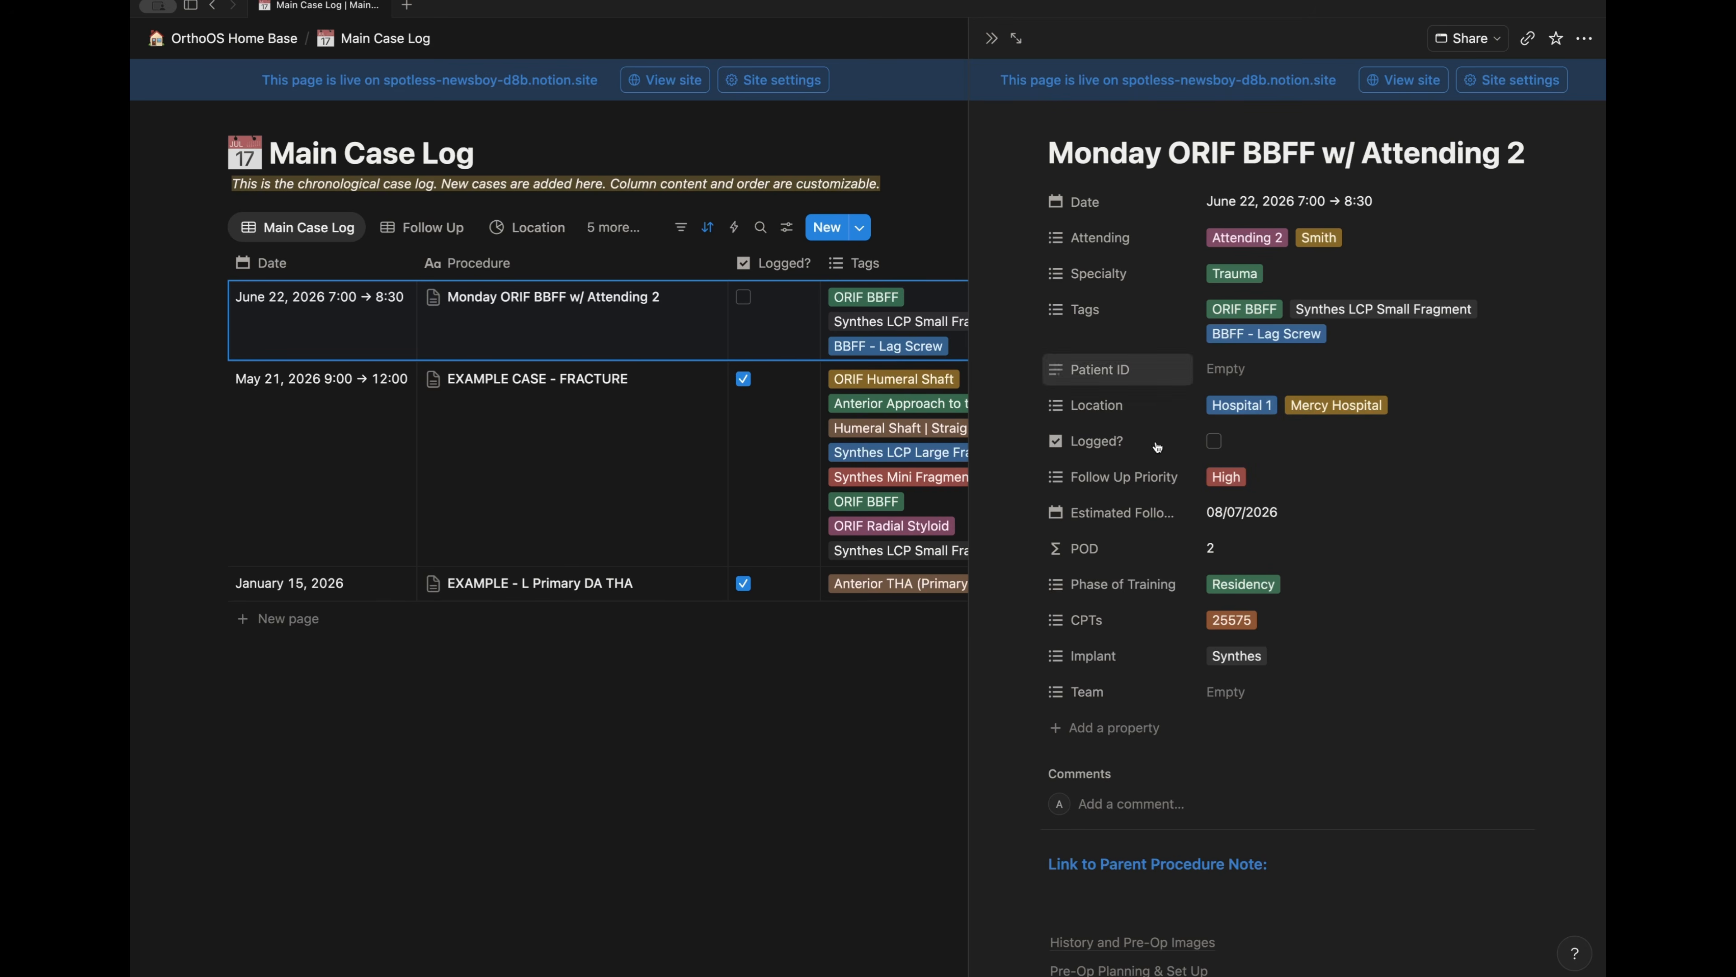
- Widen the case's side page and enter "43yM MVC" under History and Pre-Op Images, followed by a new line
scroll(1235, 880, "down", 3)
scroll(1234, 880, "down", 6)
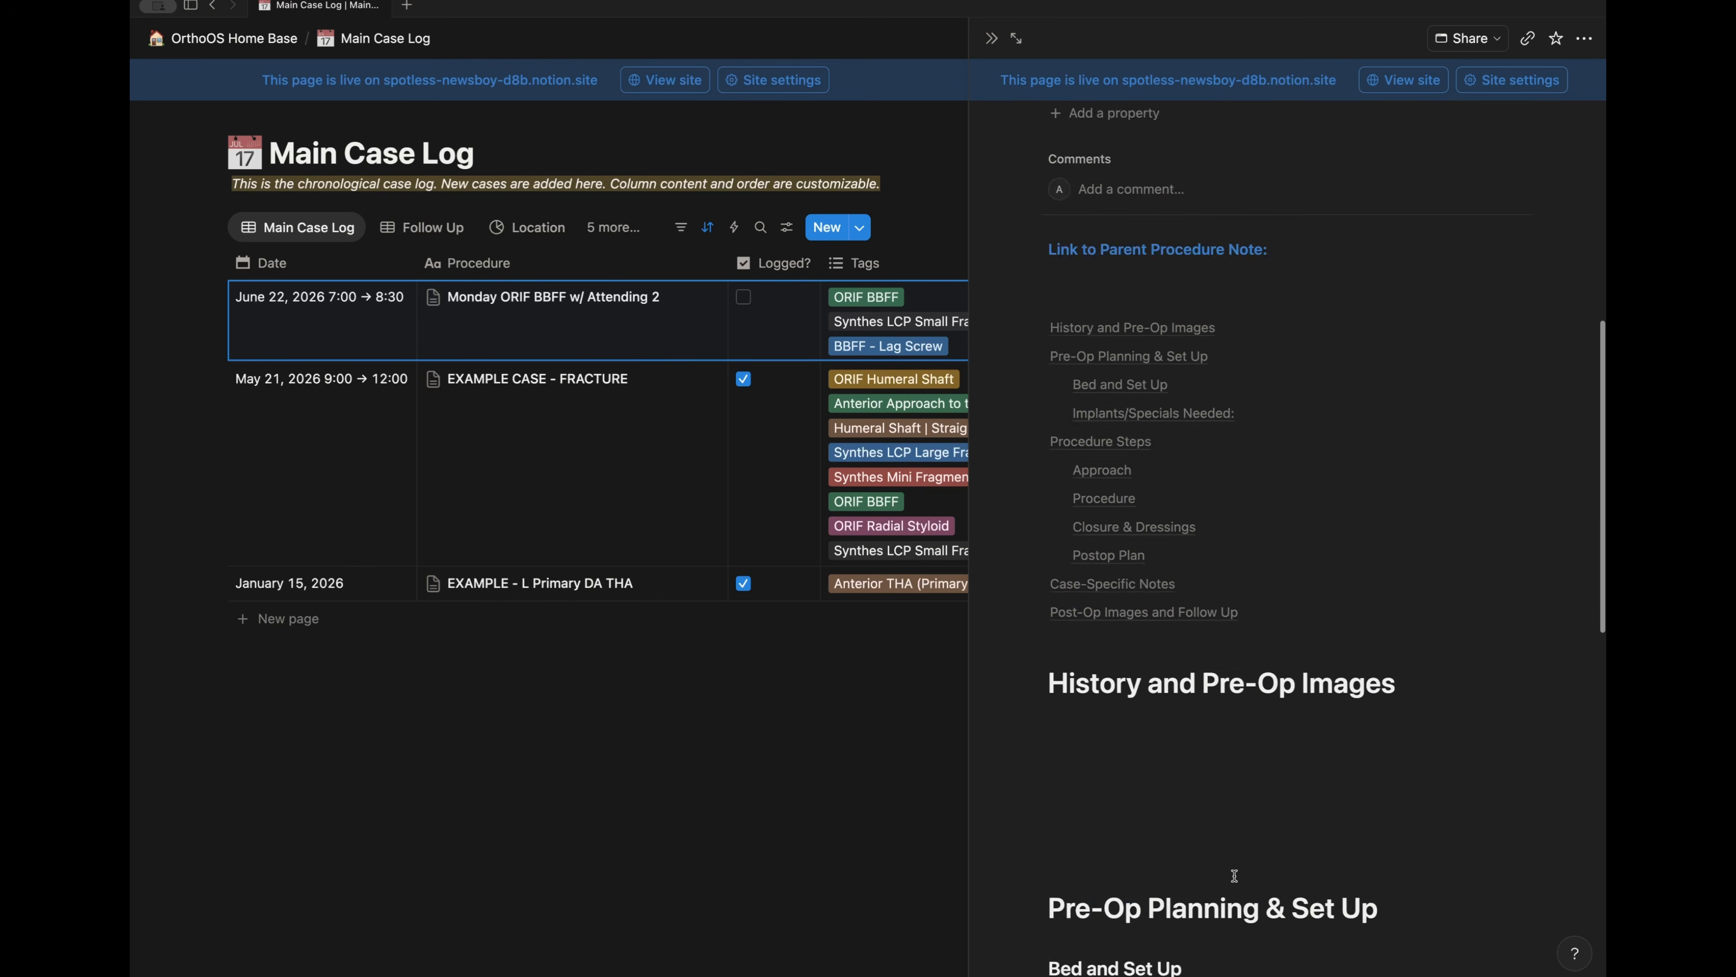
scroll(1234, 877, "up", 3)
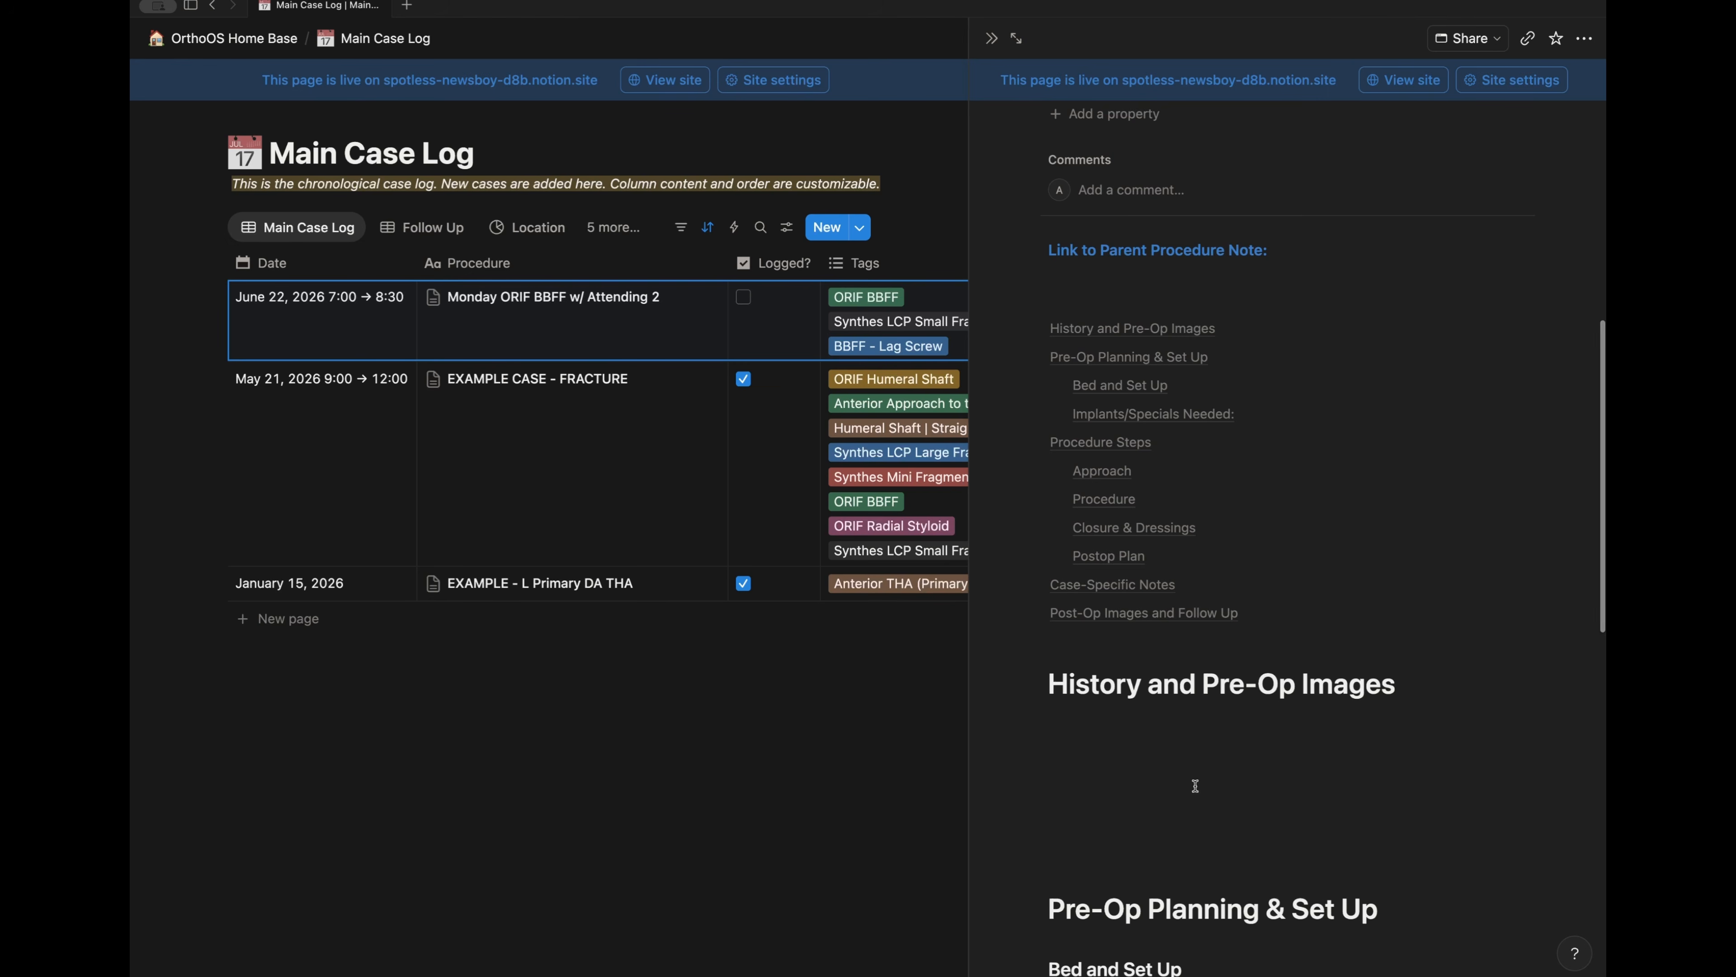
left_click(1136, 724)
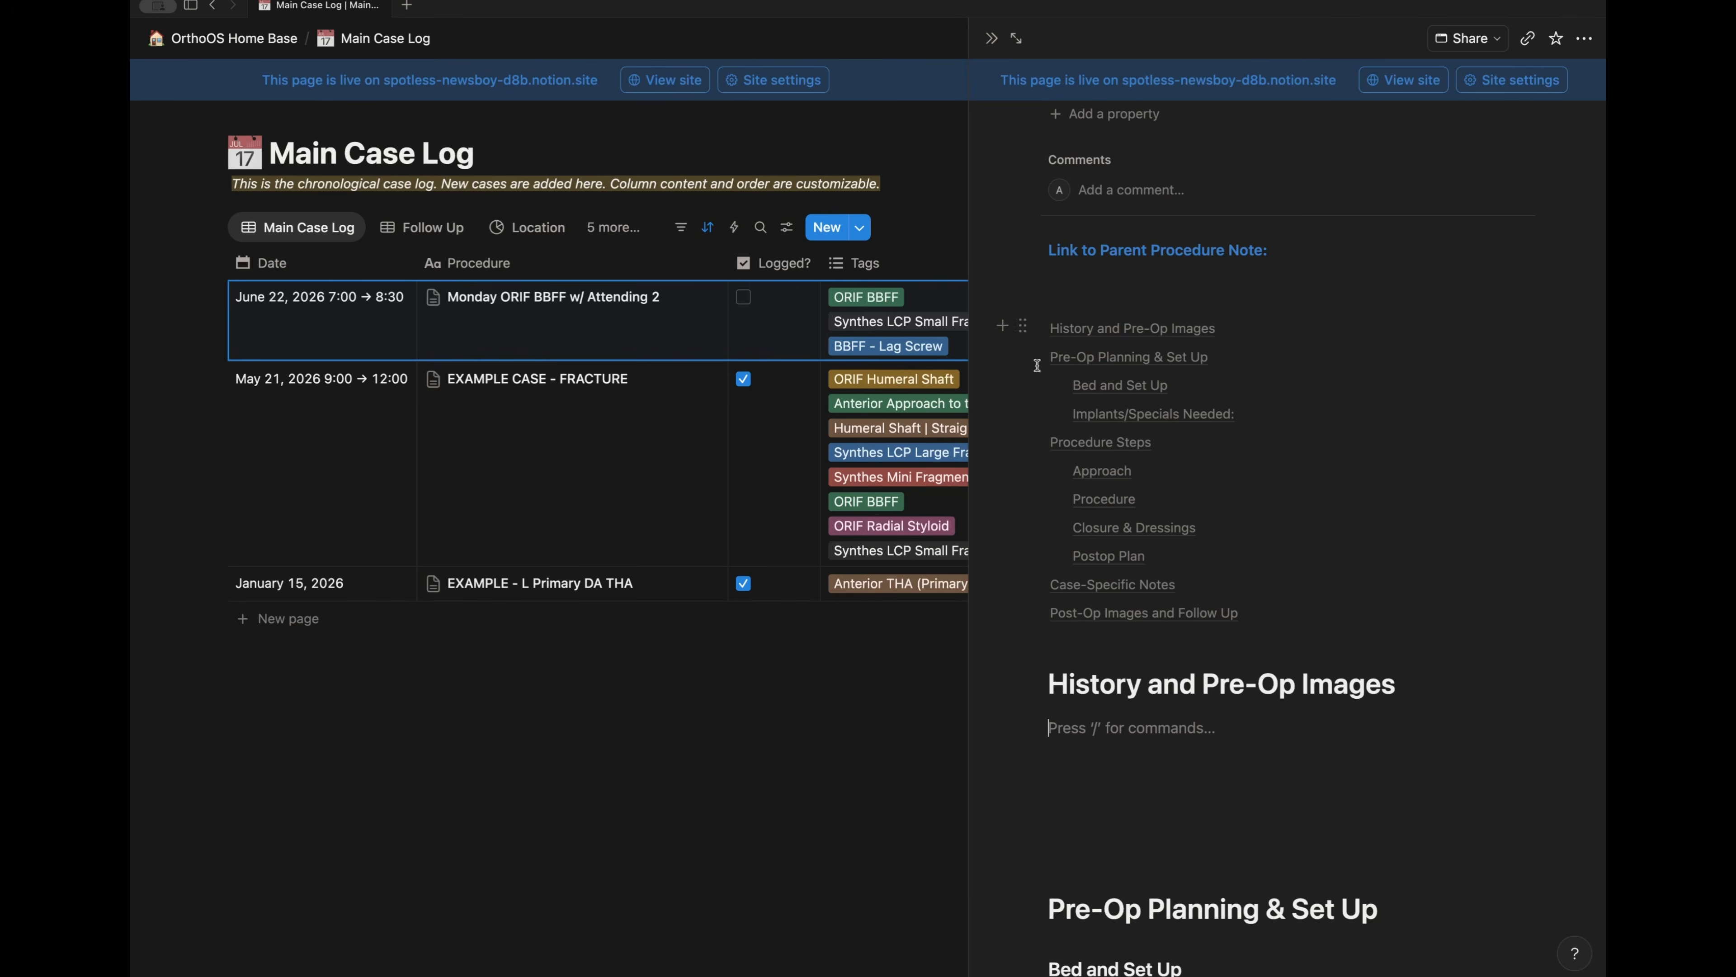
left_click_drag(969, 284, 621, 287)
scroll(925, 717, "down", 1)
left_click(856, 658)
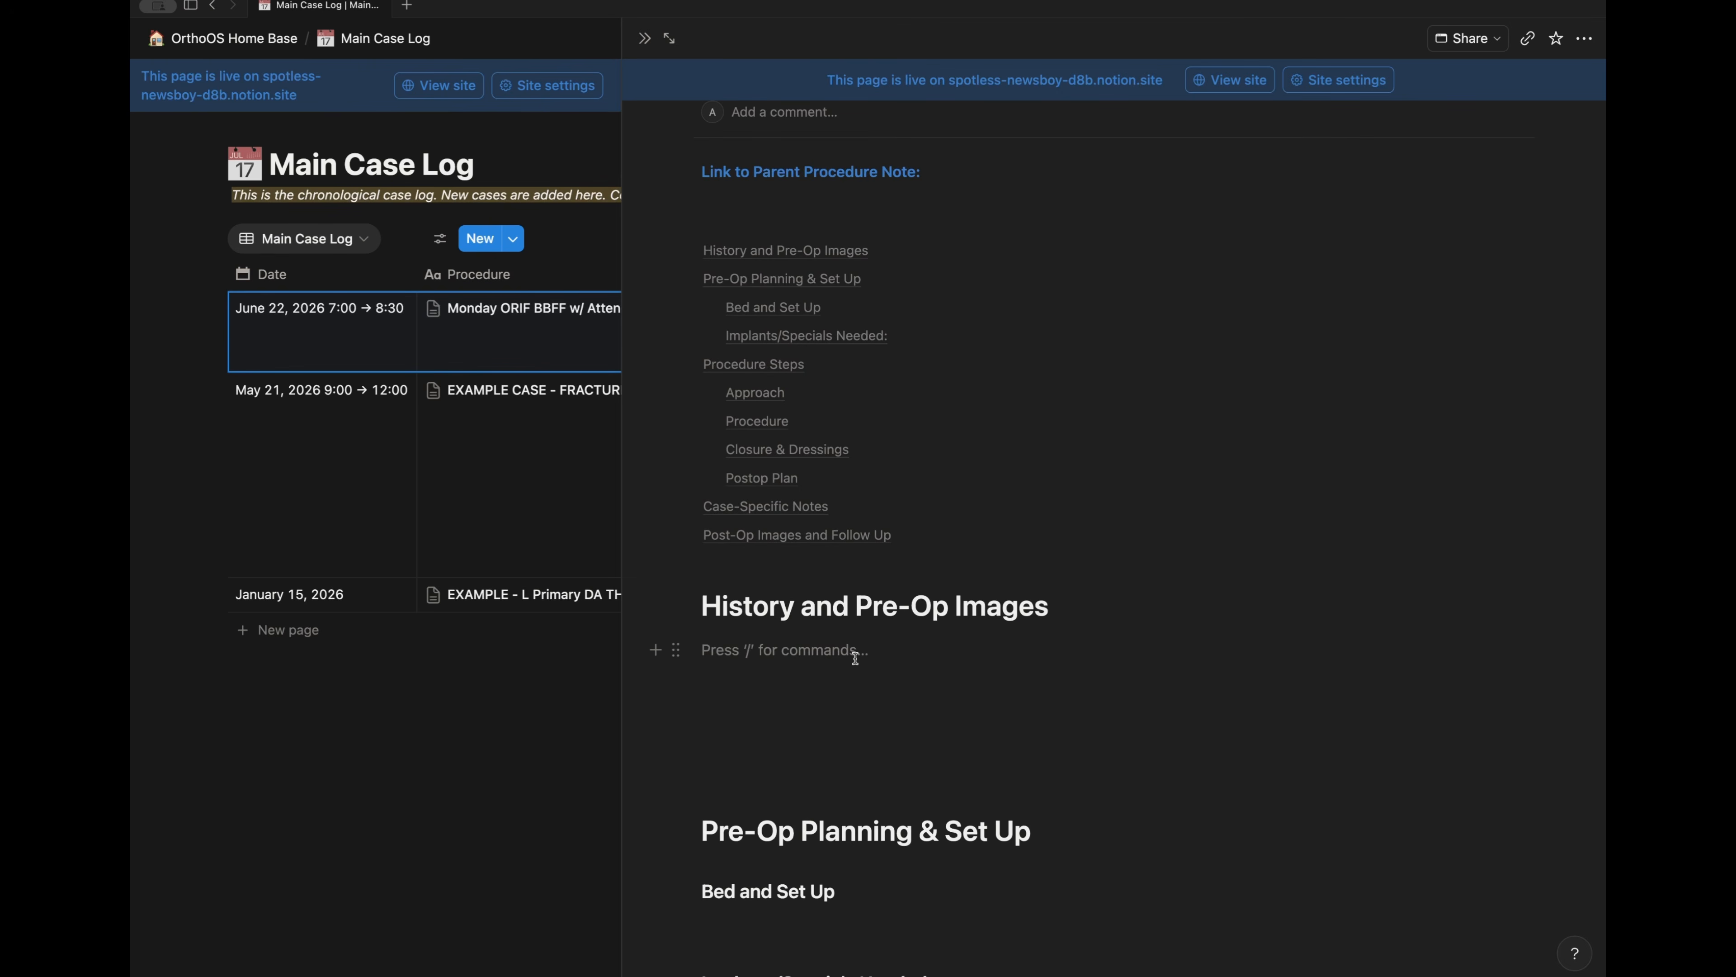
type("43yM MVC")
key("Return")
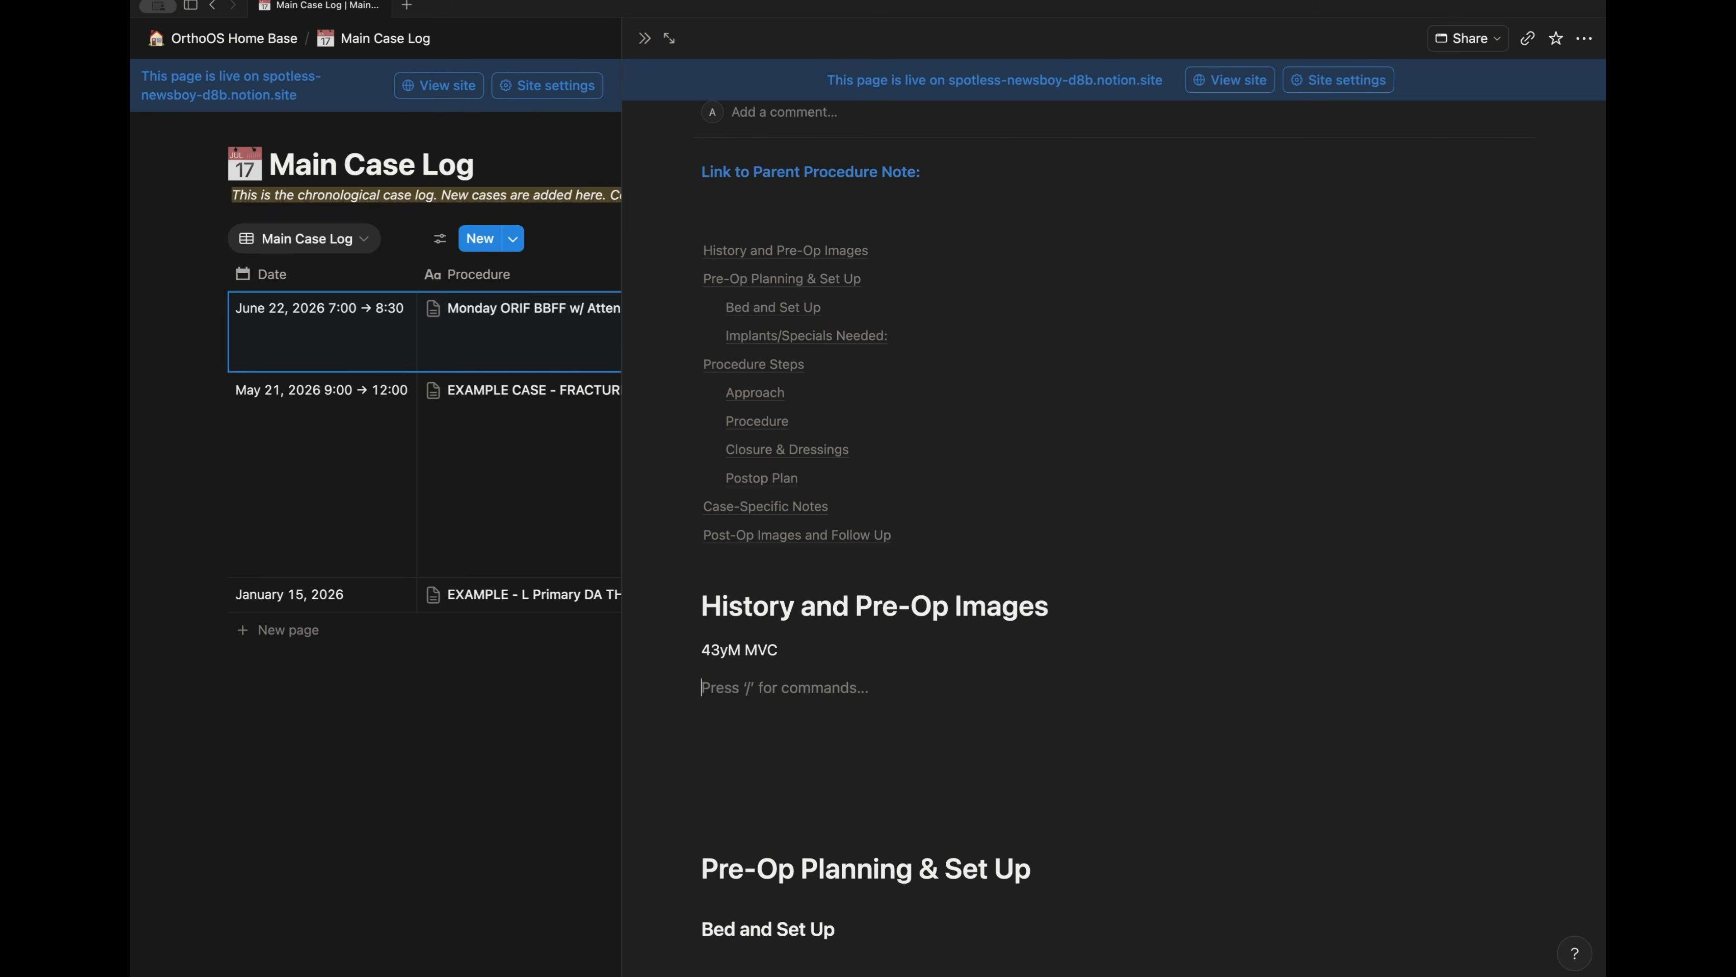
- Insert a page link to ORIF Both Bone Forearm Fracture from the Procedure Notes System under Link to Parent Procedure Note
scroll(871, 577, "up", 8)
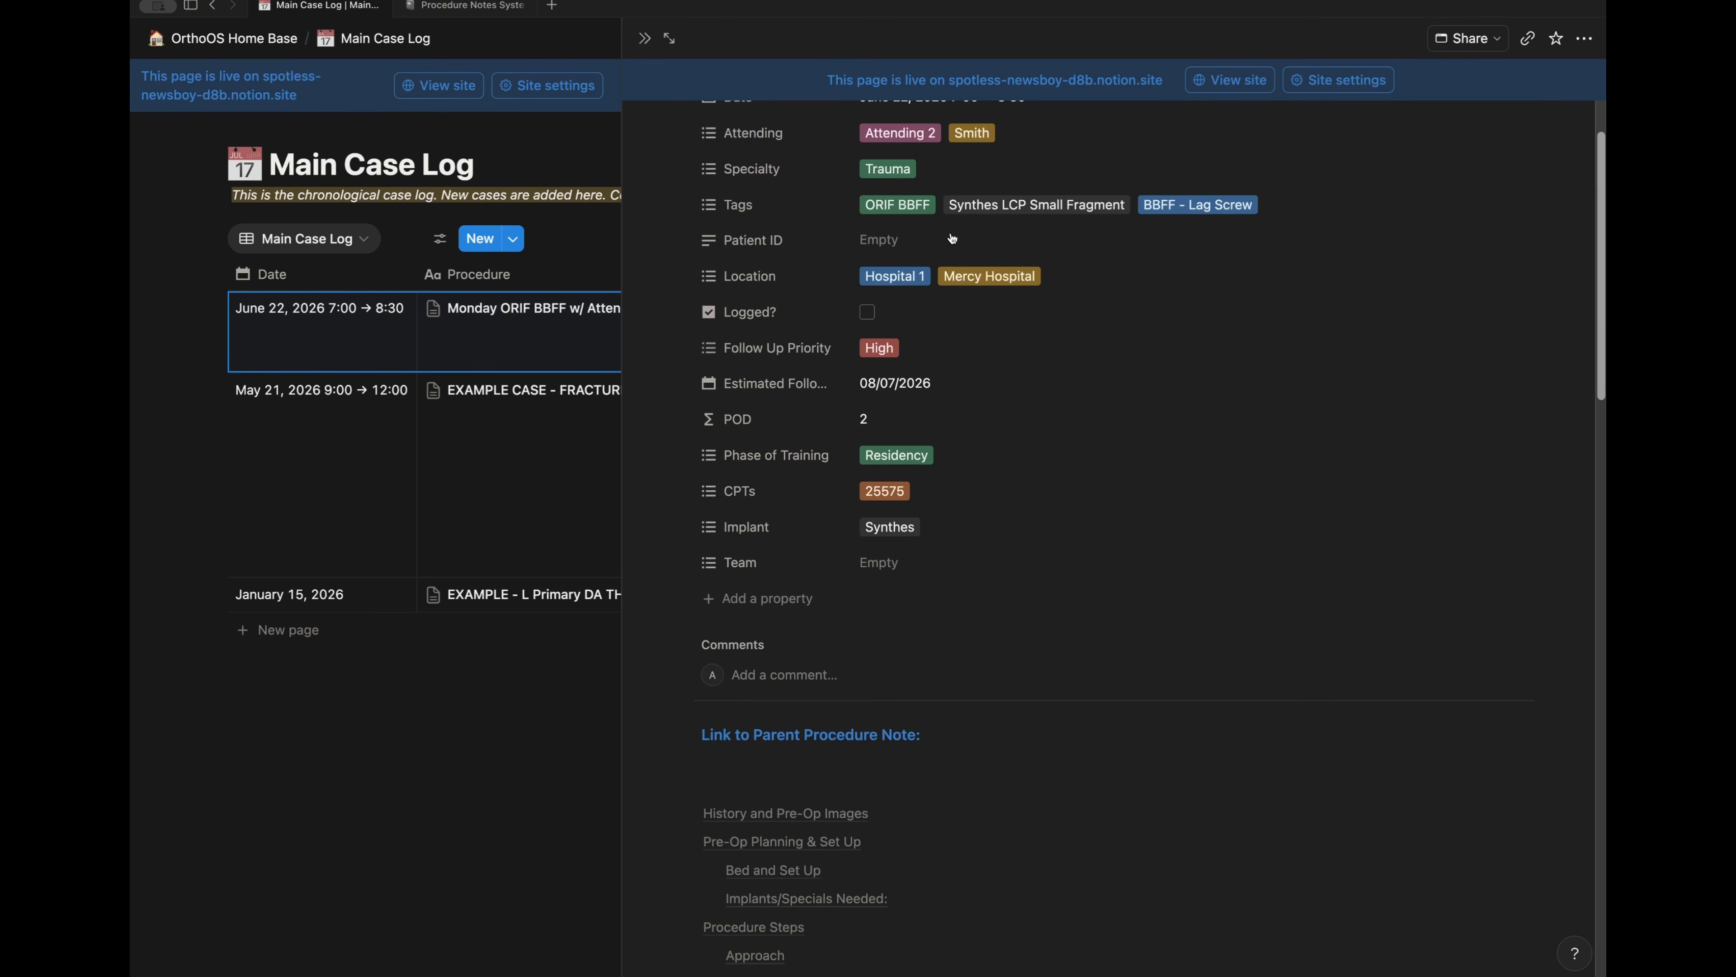
left_click(778, 771)
type("/")
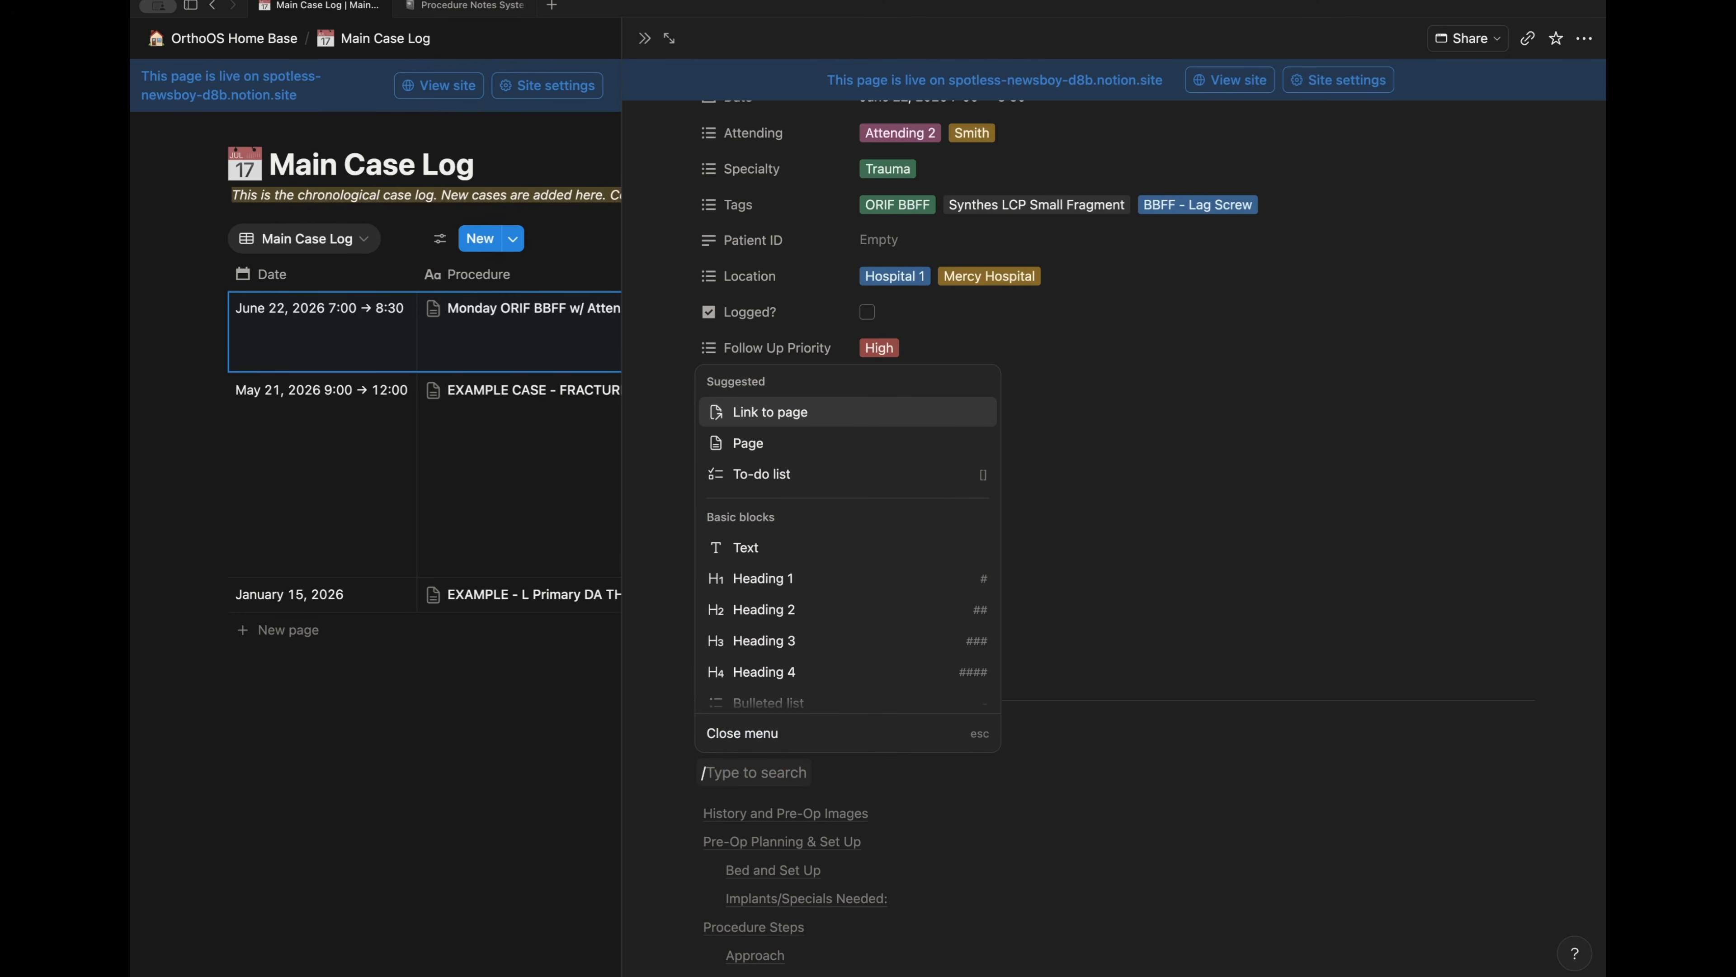
type("link")
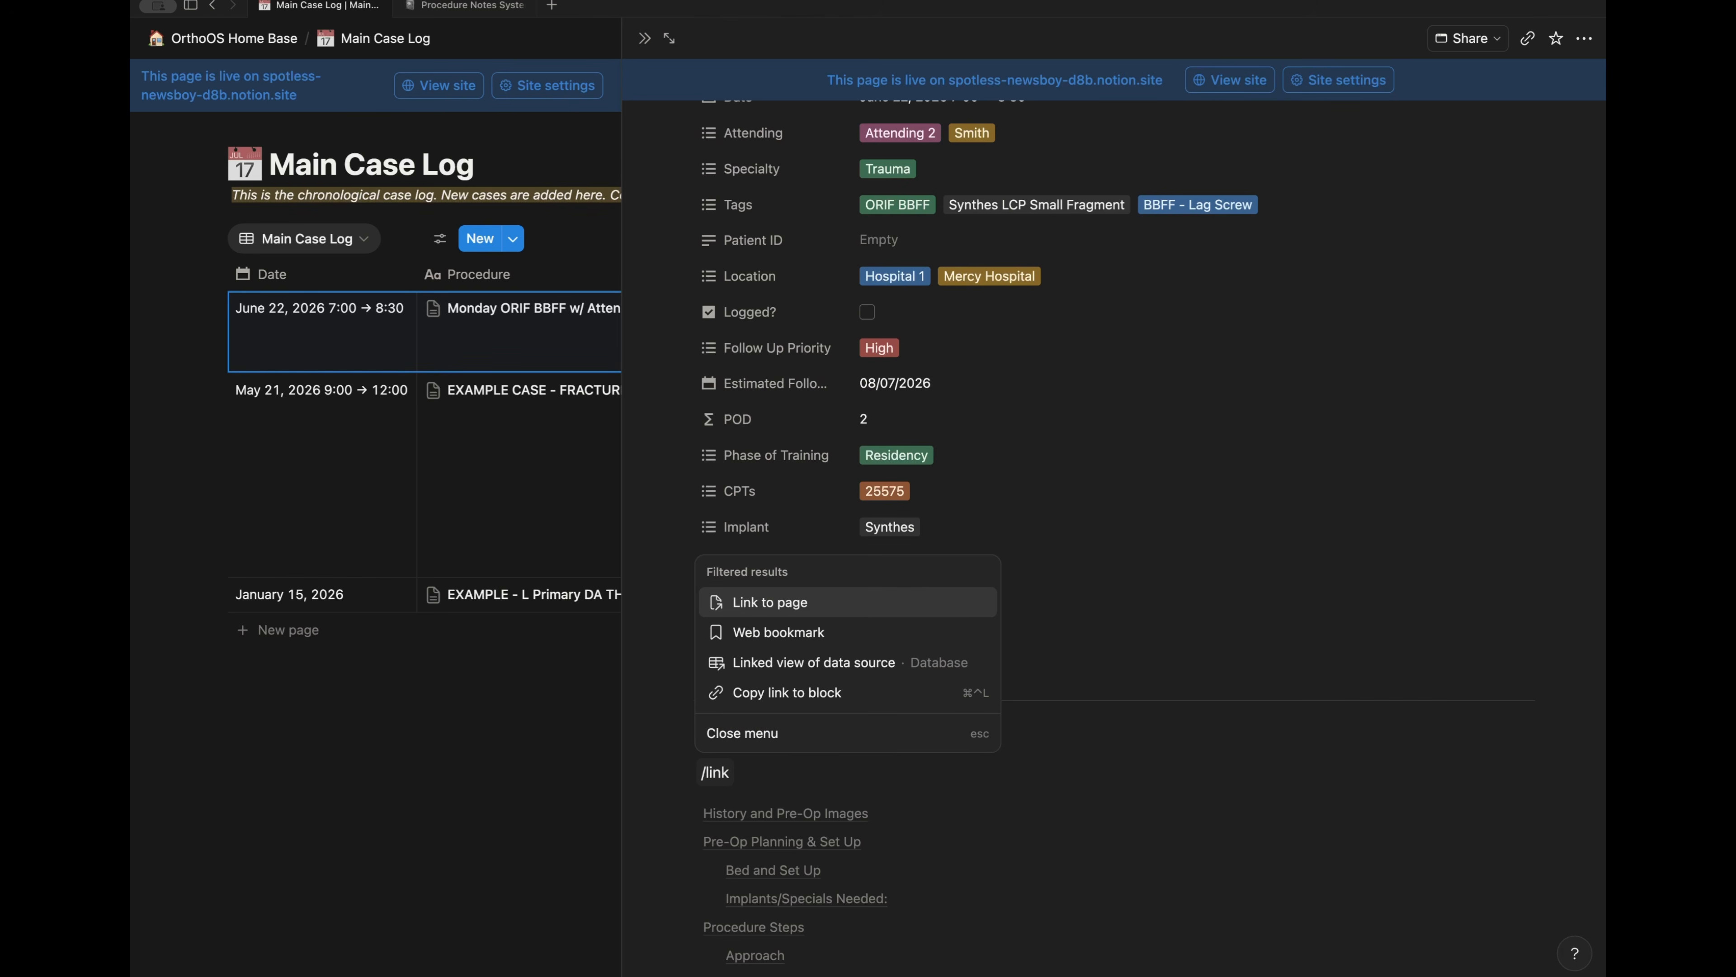
key("Return")
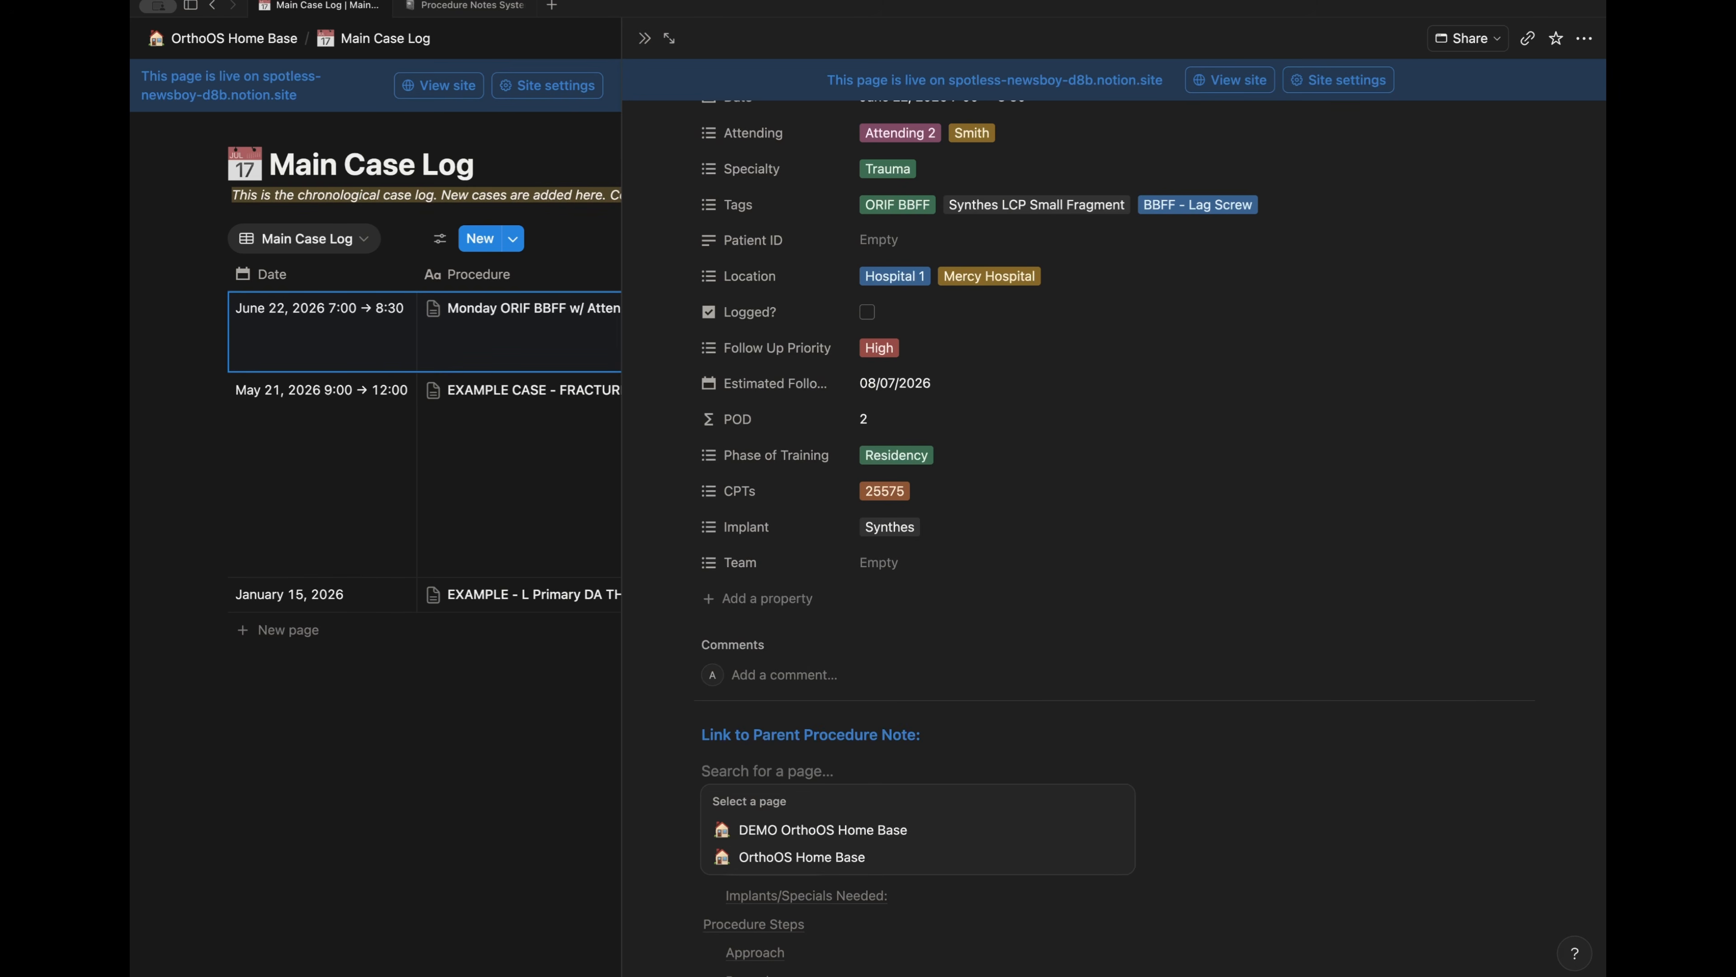
type("ORIF Both bone")
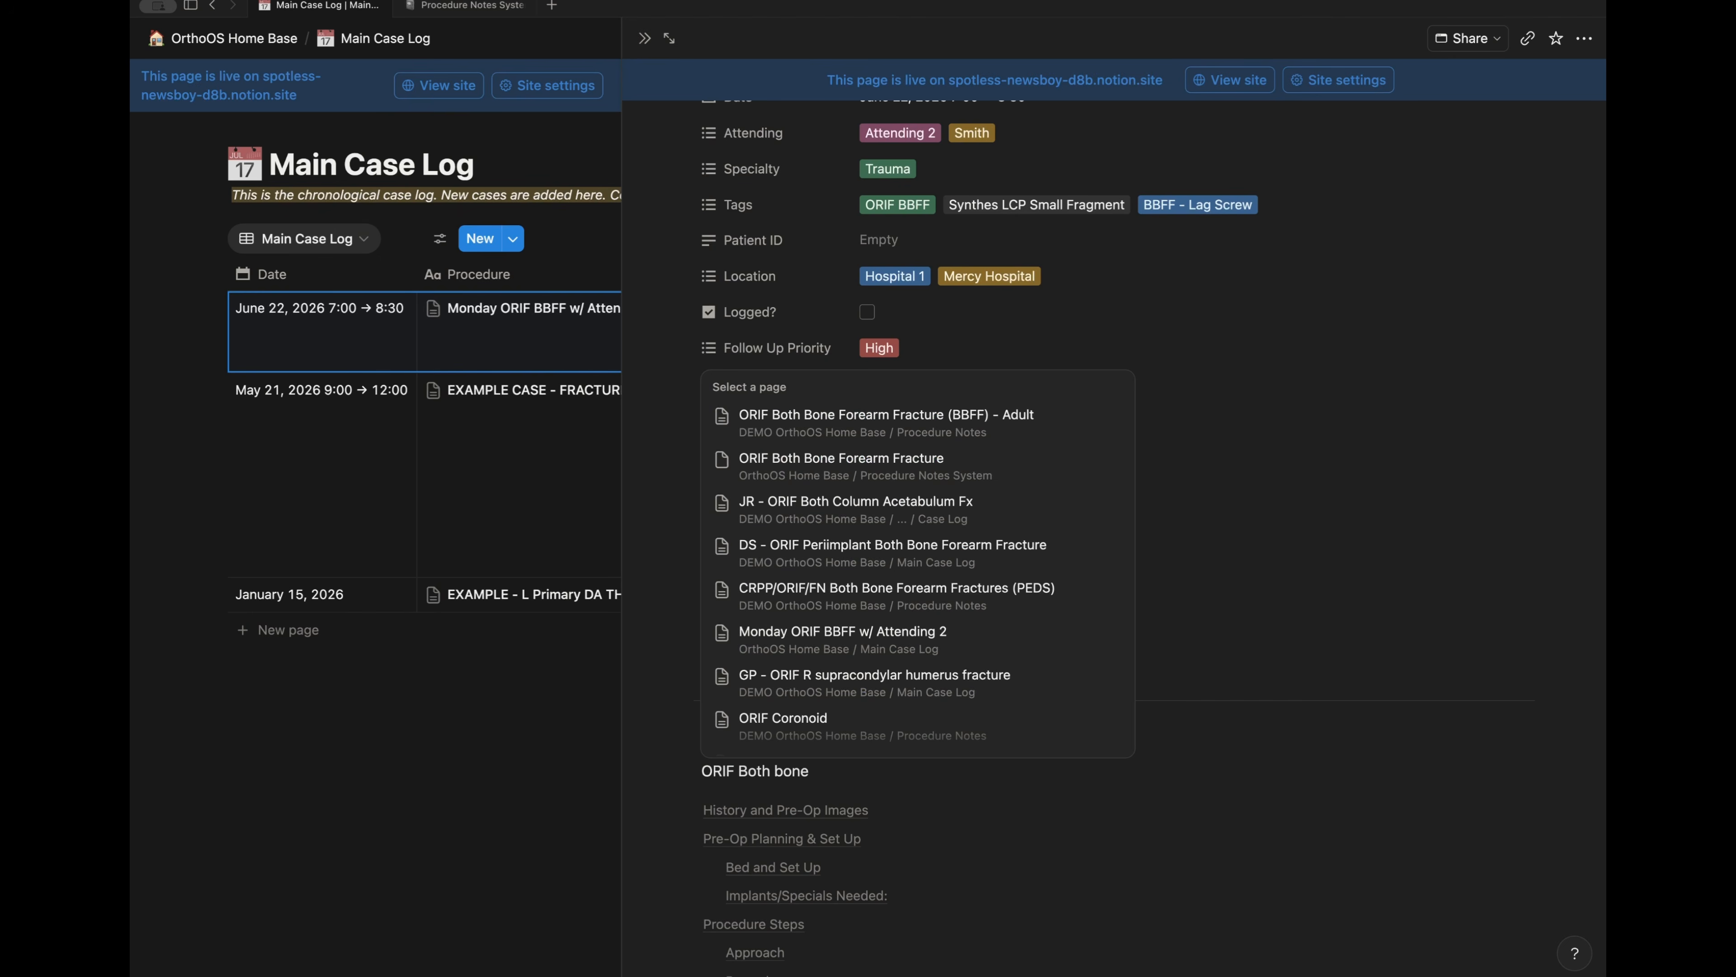
left_click(841, 460)
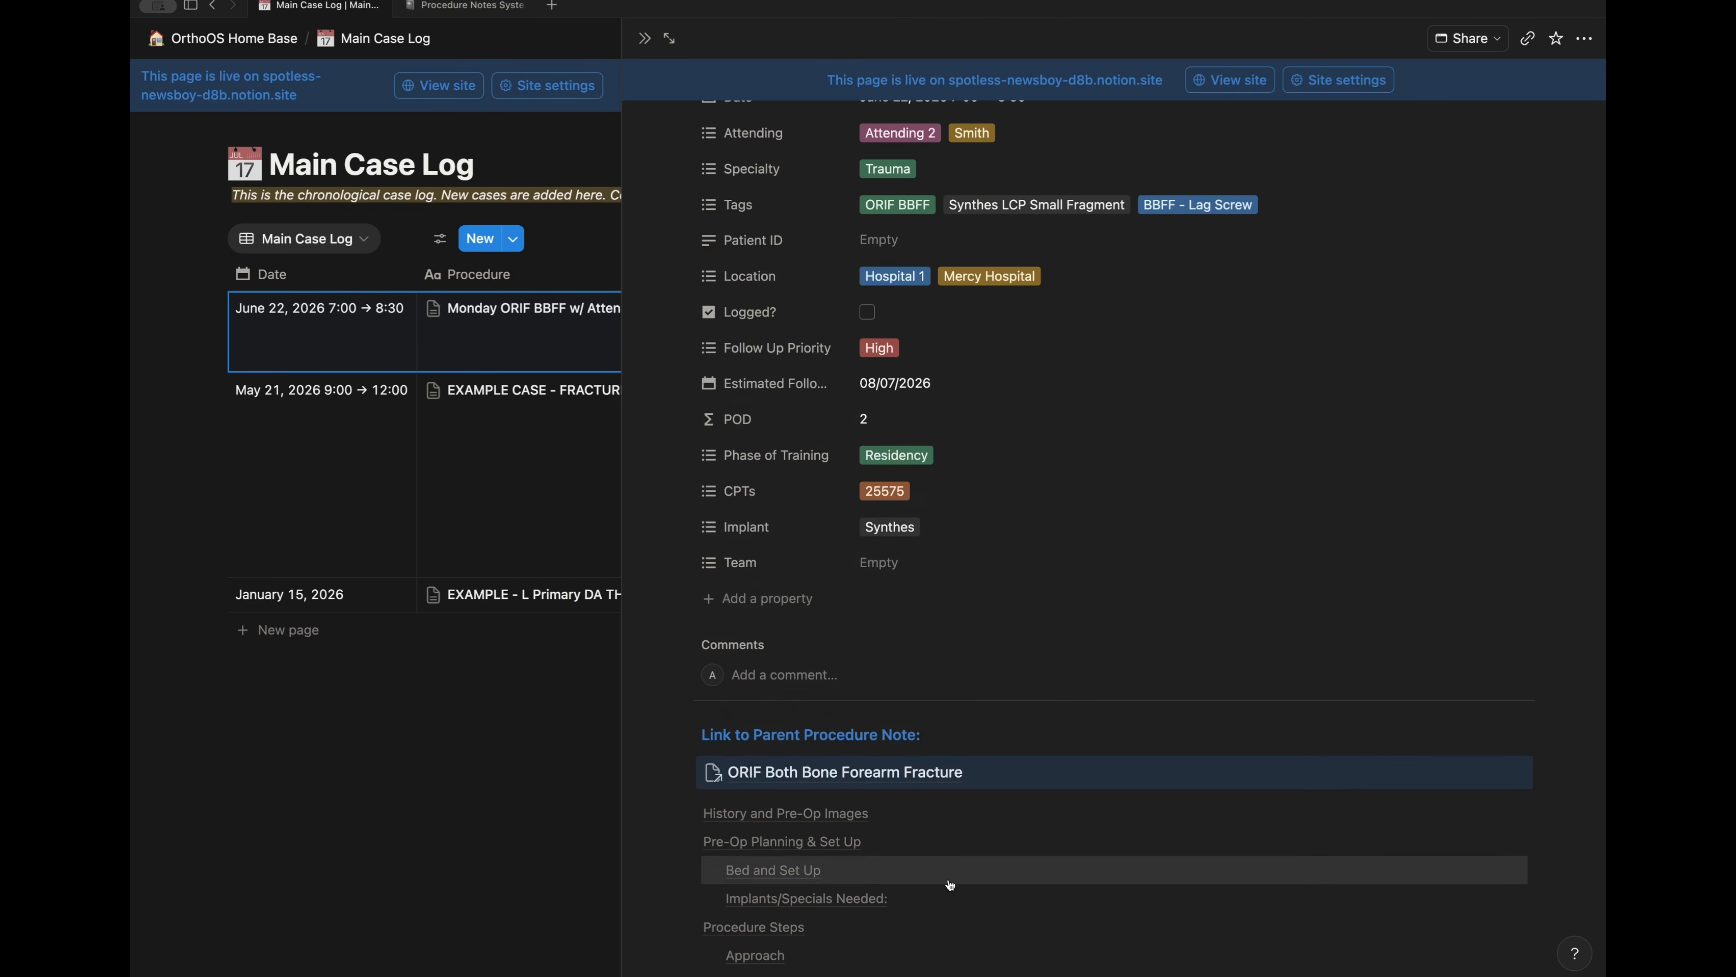
- Remove the extra blank lines below the X-ray image in the History and Pre-Op Images section
scroll(1002, 896, "down", 3)
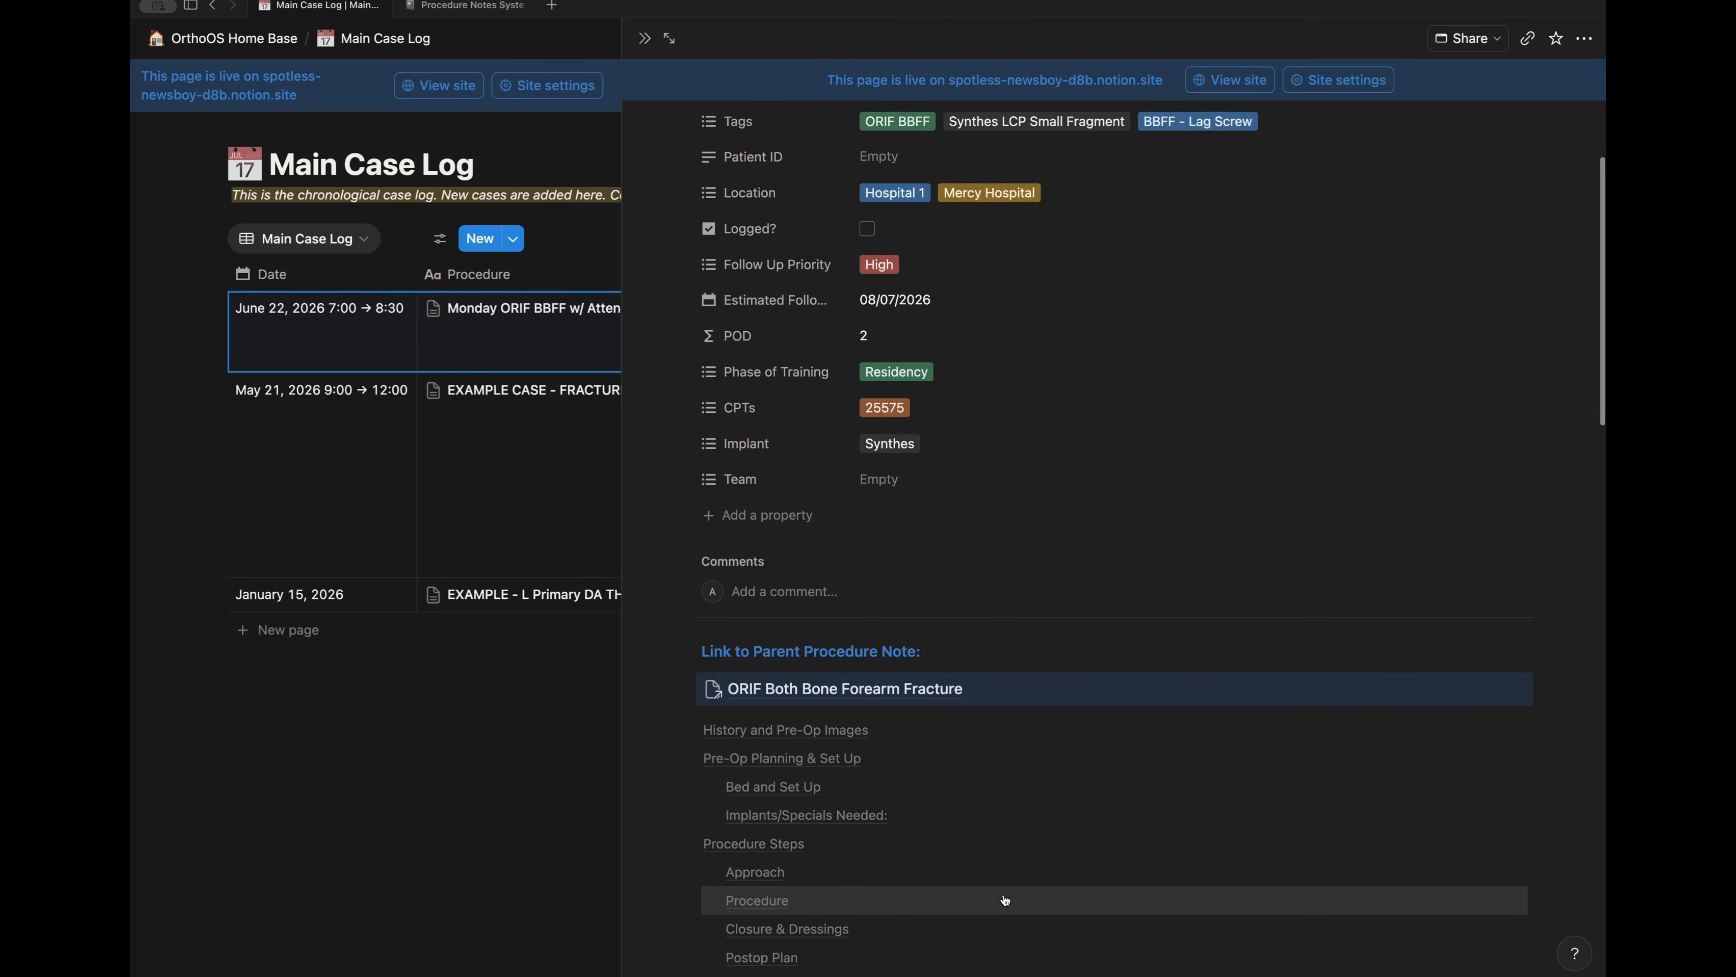
scroll(1004, 899, "down", 10)
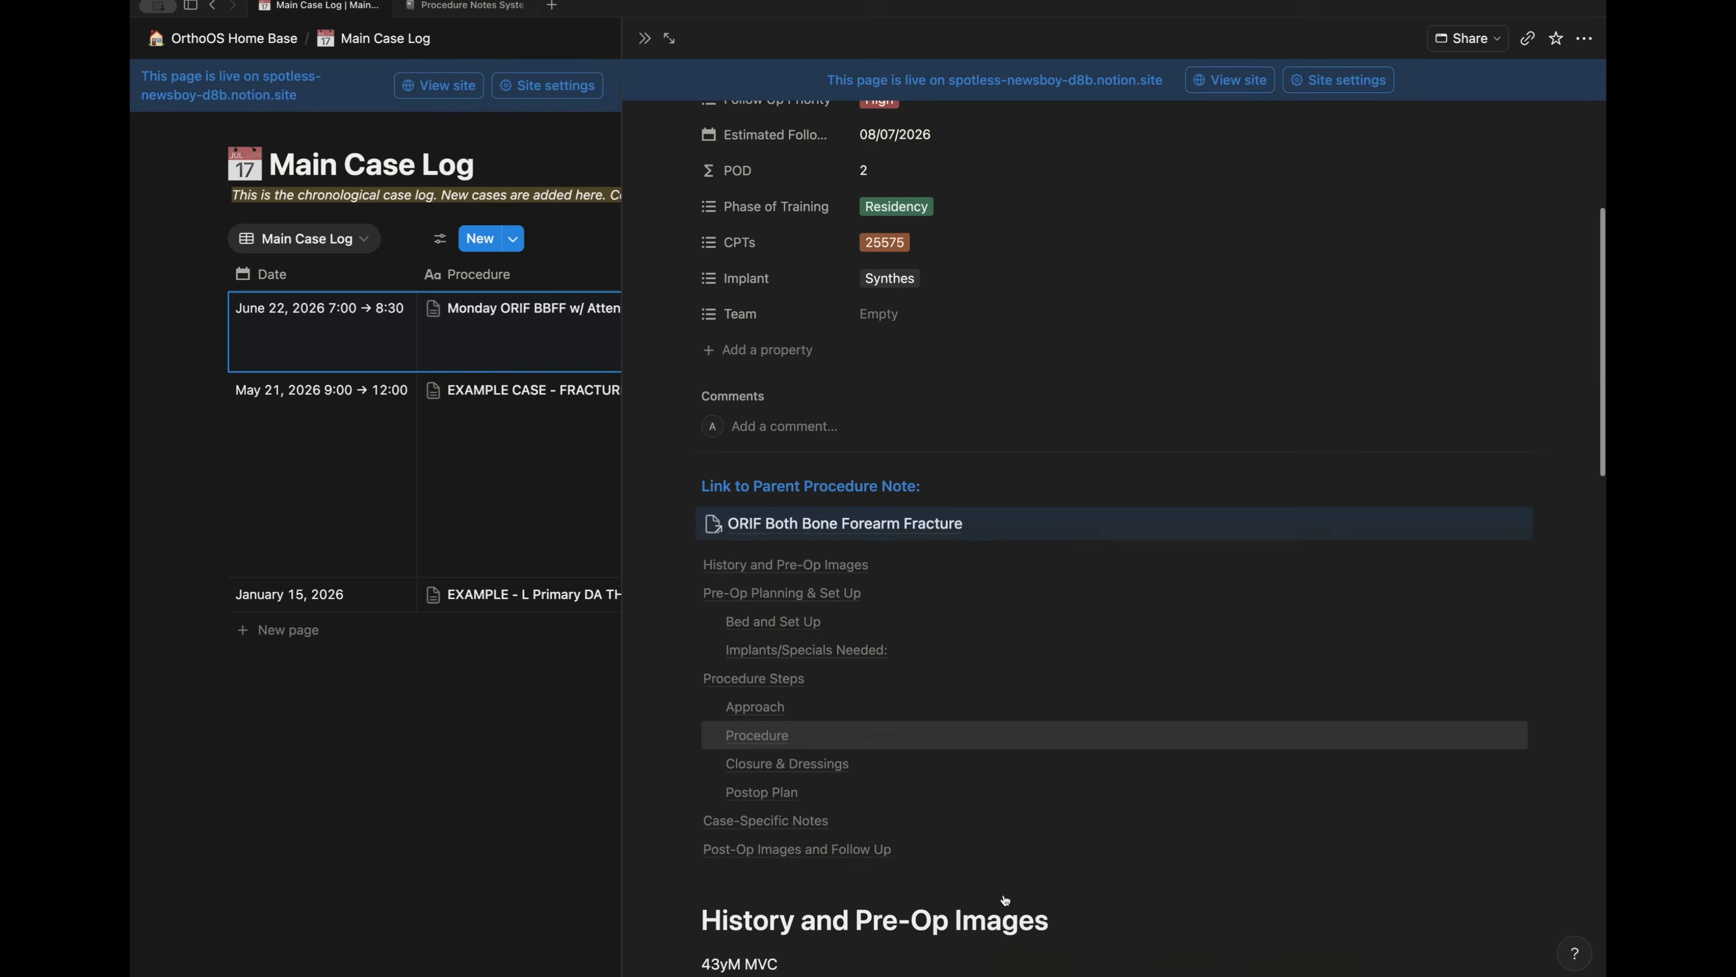
scroll(1002, 896, "down", 2)
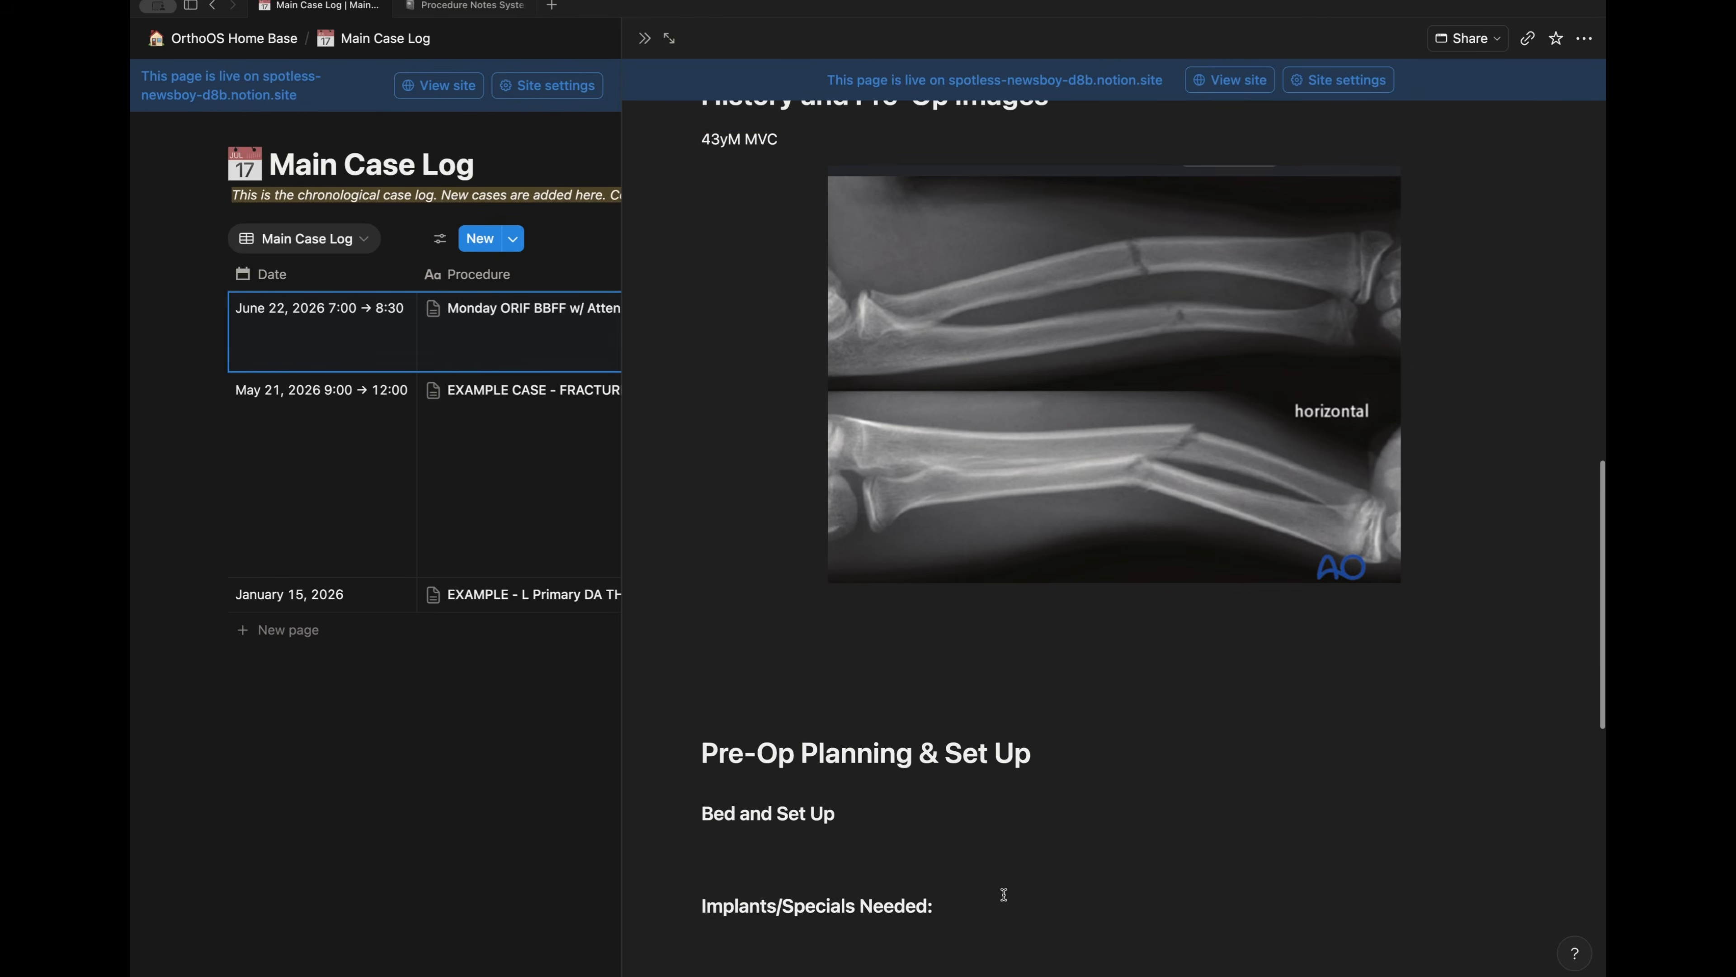
scroll(1000, 892, "up", 9)
key("Escape")
scroll(796, 925, "down", 8)
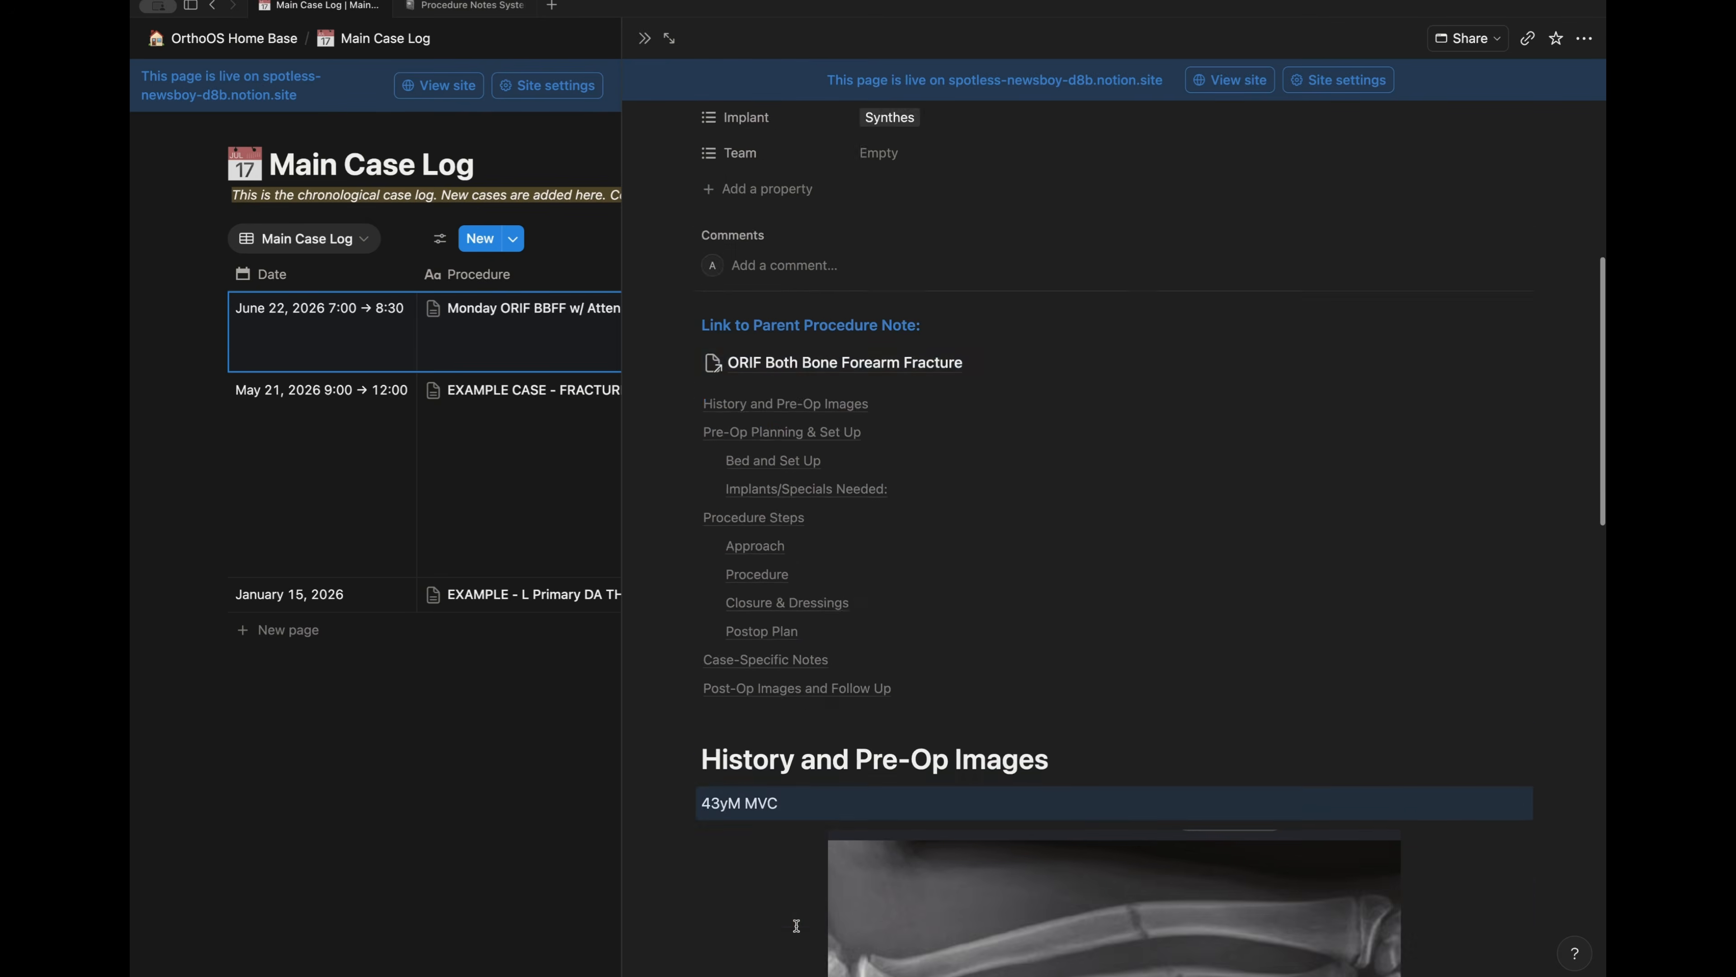
left_click(871, 786)
key("BackSpace")
key("BackSpace")
scroll(793, 718, "down", 3)
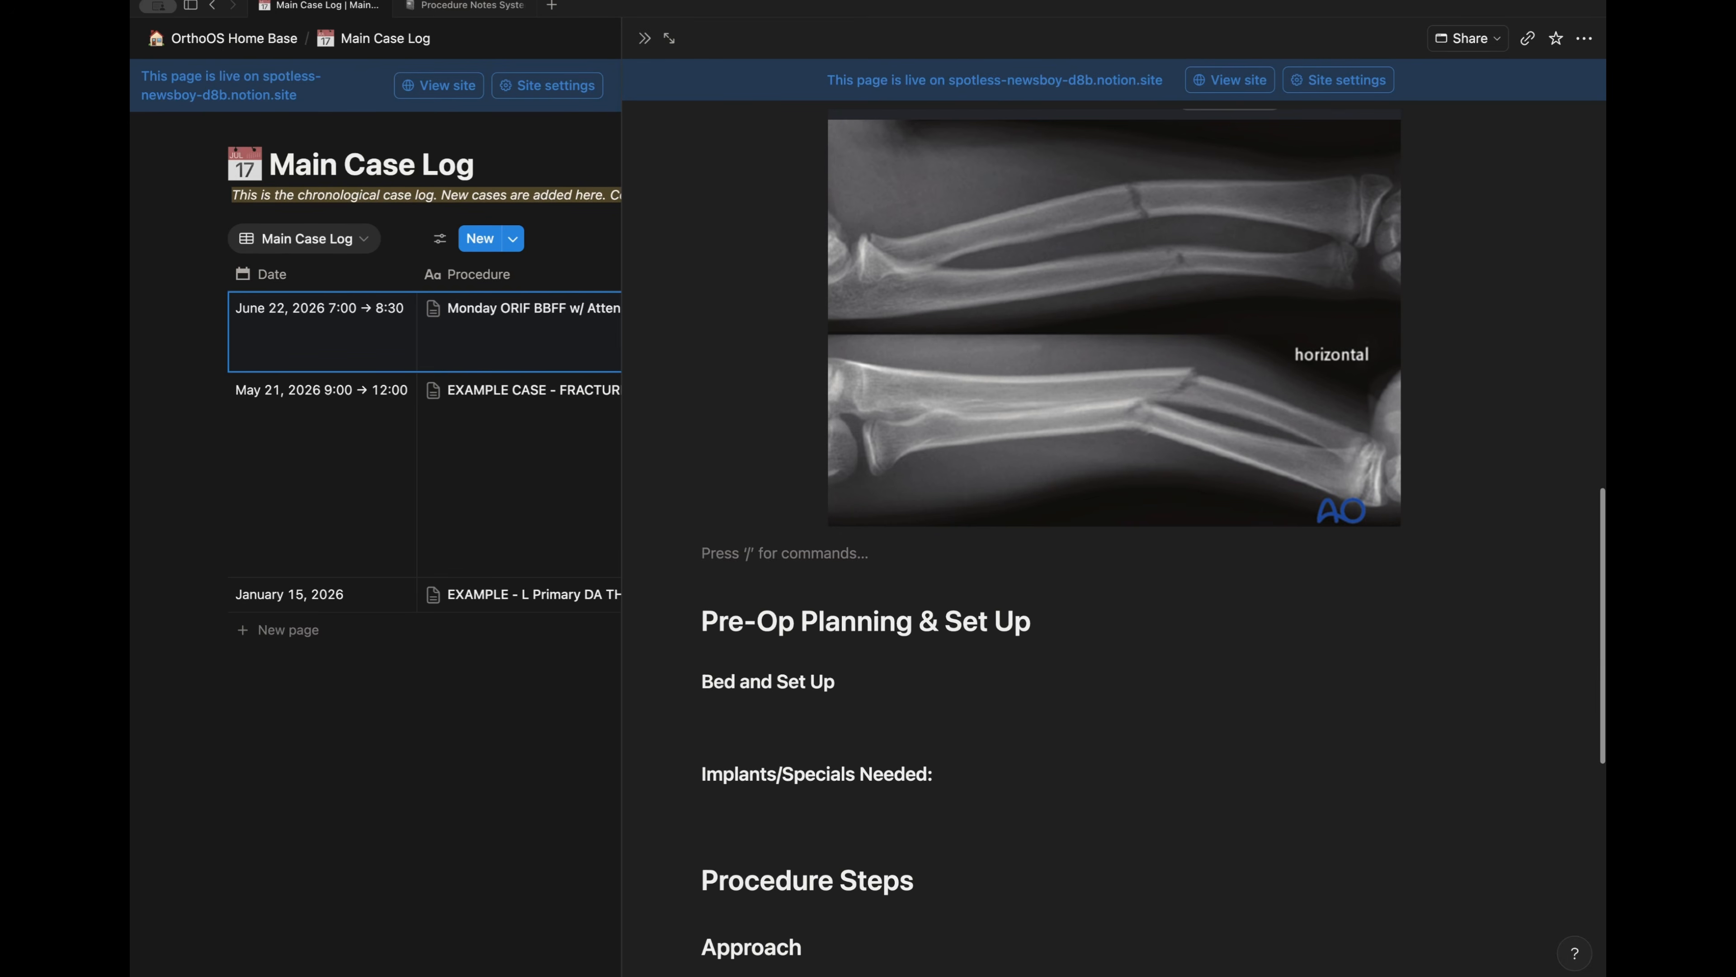
- Enter "Supine, floating arm table, C arm coming in from the head" under Bed and Set Up
left_click(792, 720)
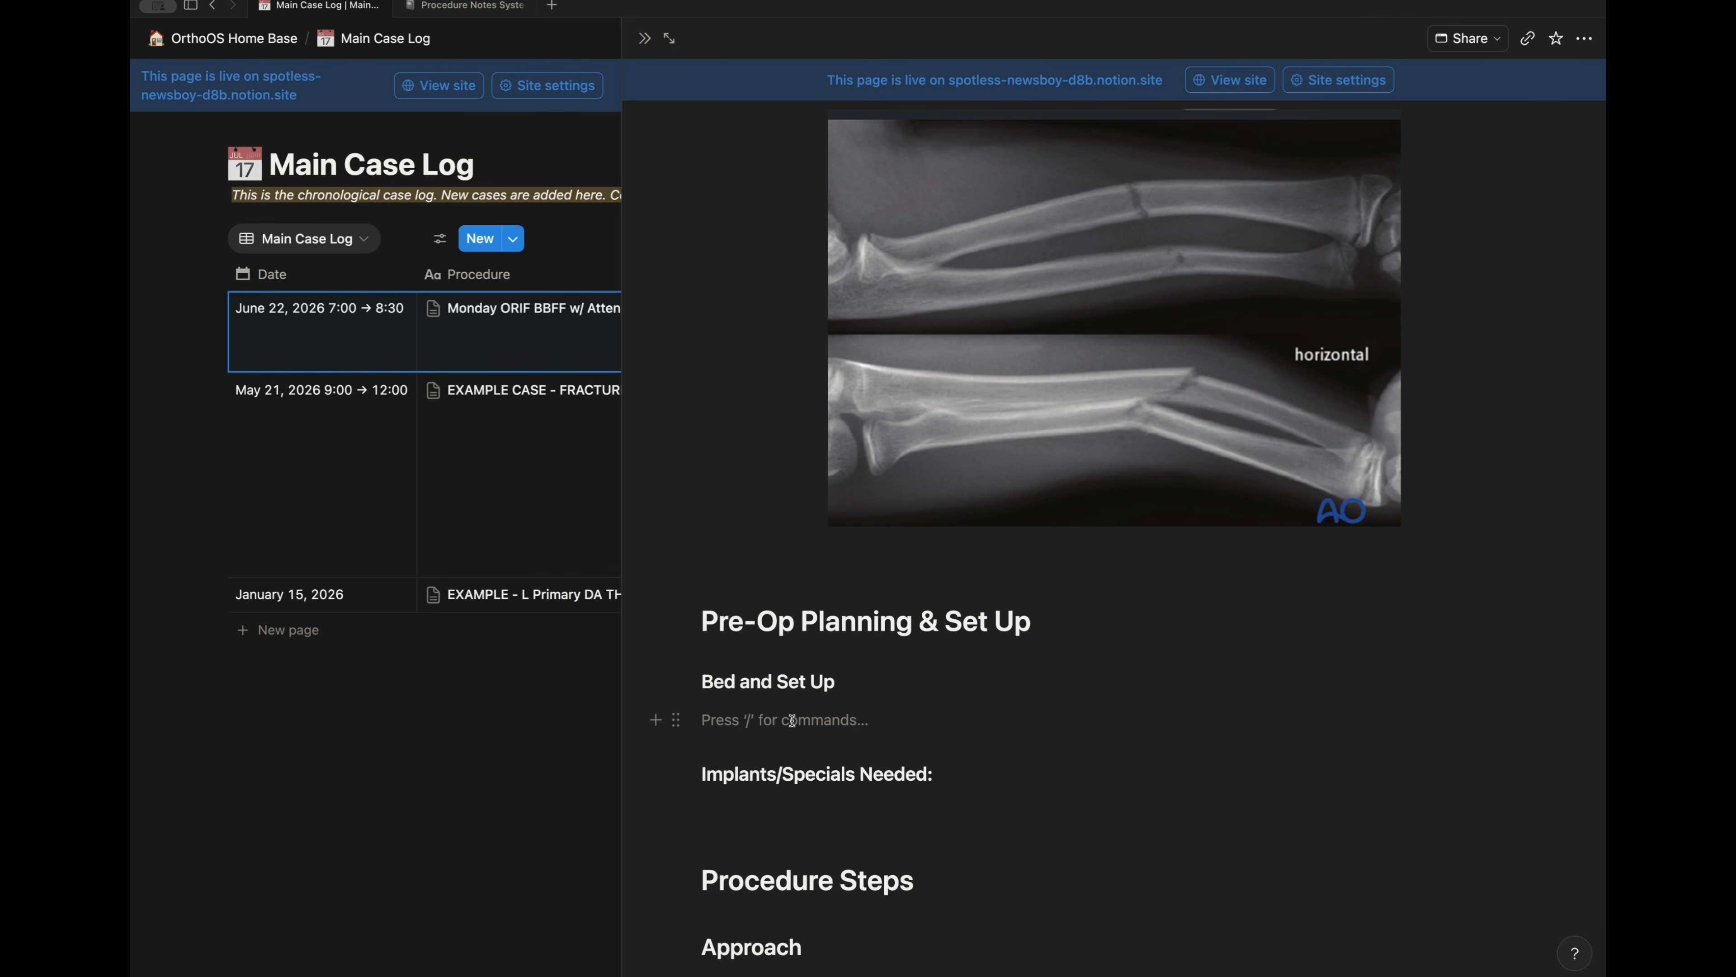
type("Supine, floating arm table, C arm coming in from the head")
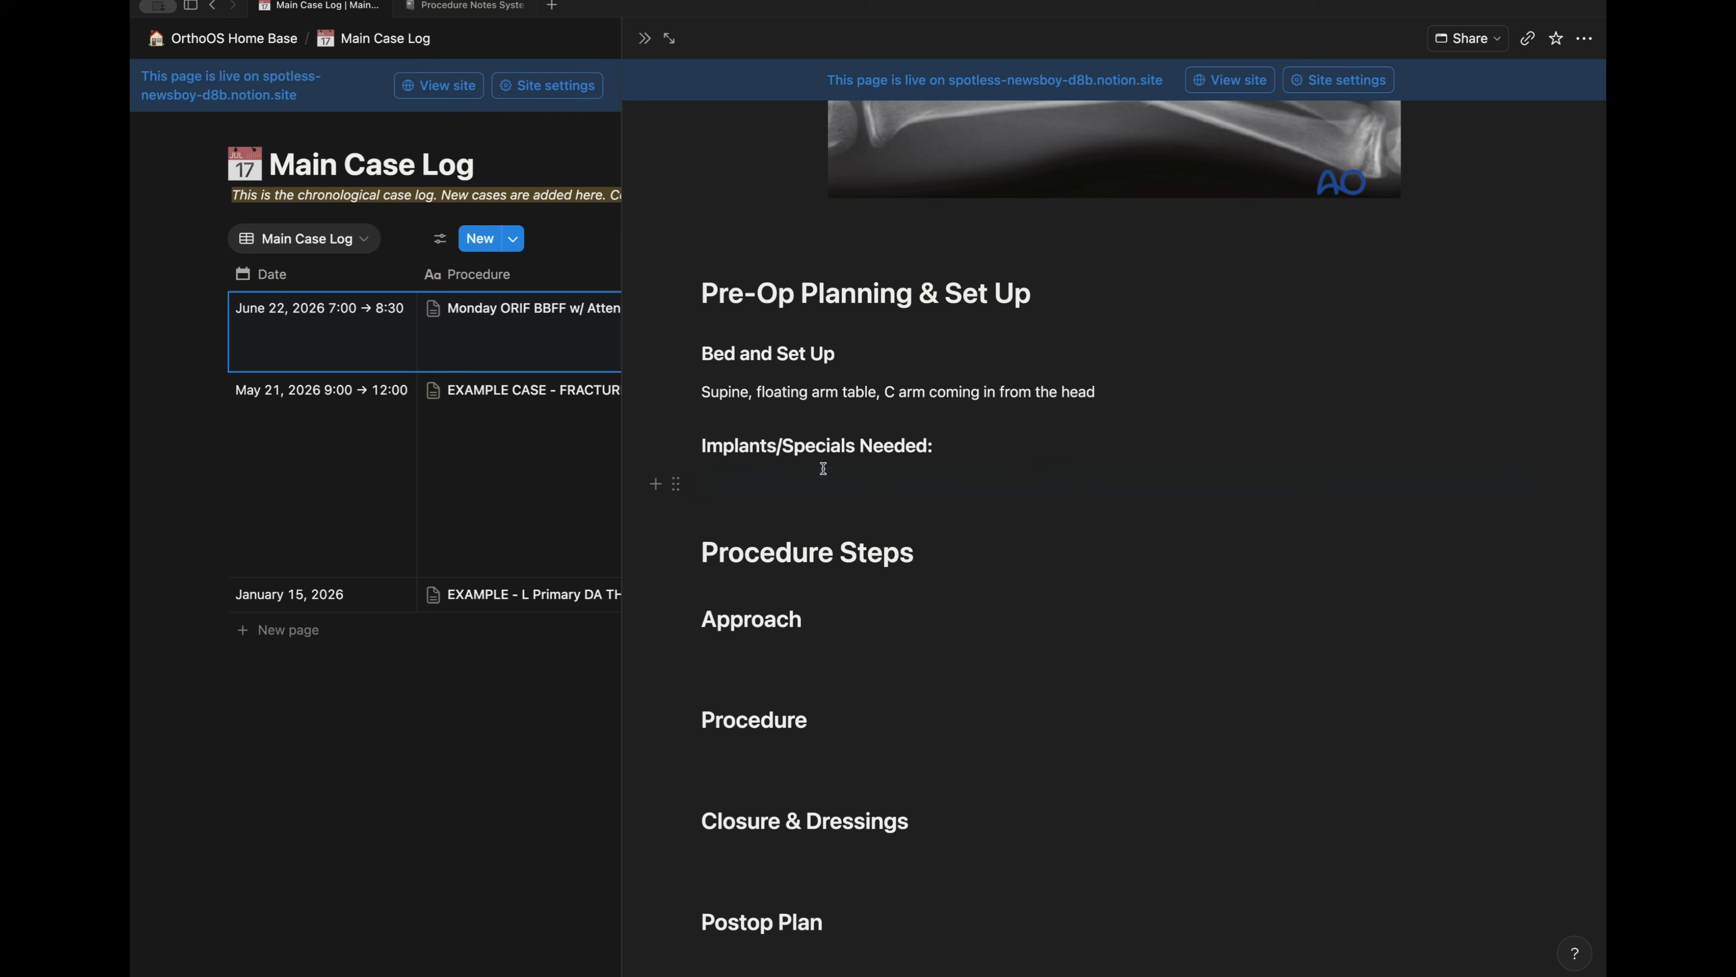
- Enter "Nonsterile upper arm tourniquet" under Implants/Specials Needed
left_click(823, 469)
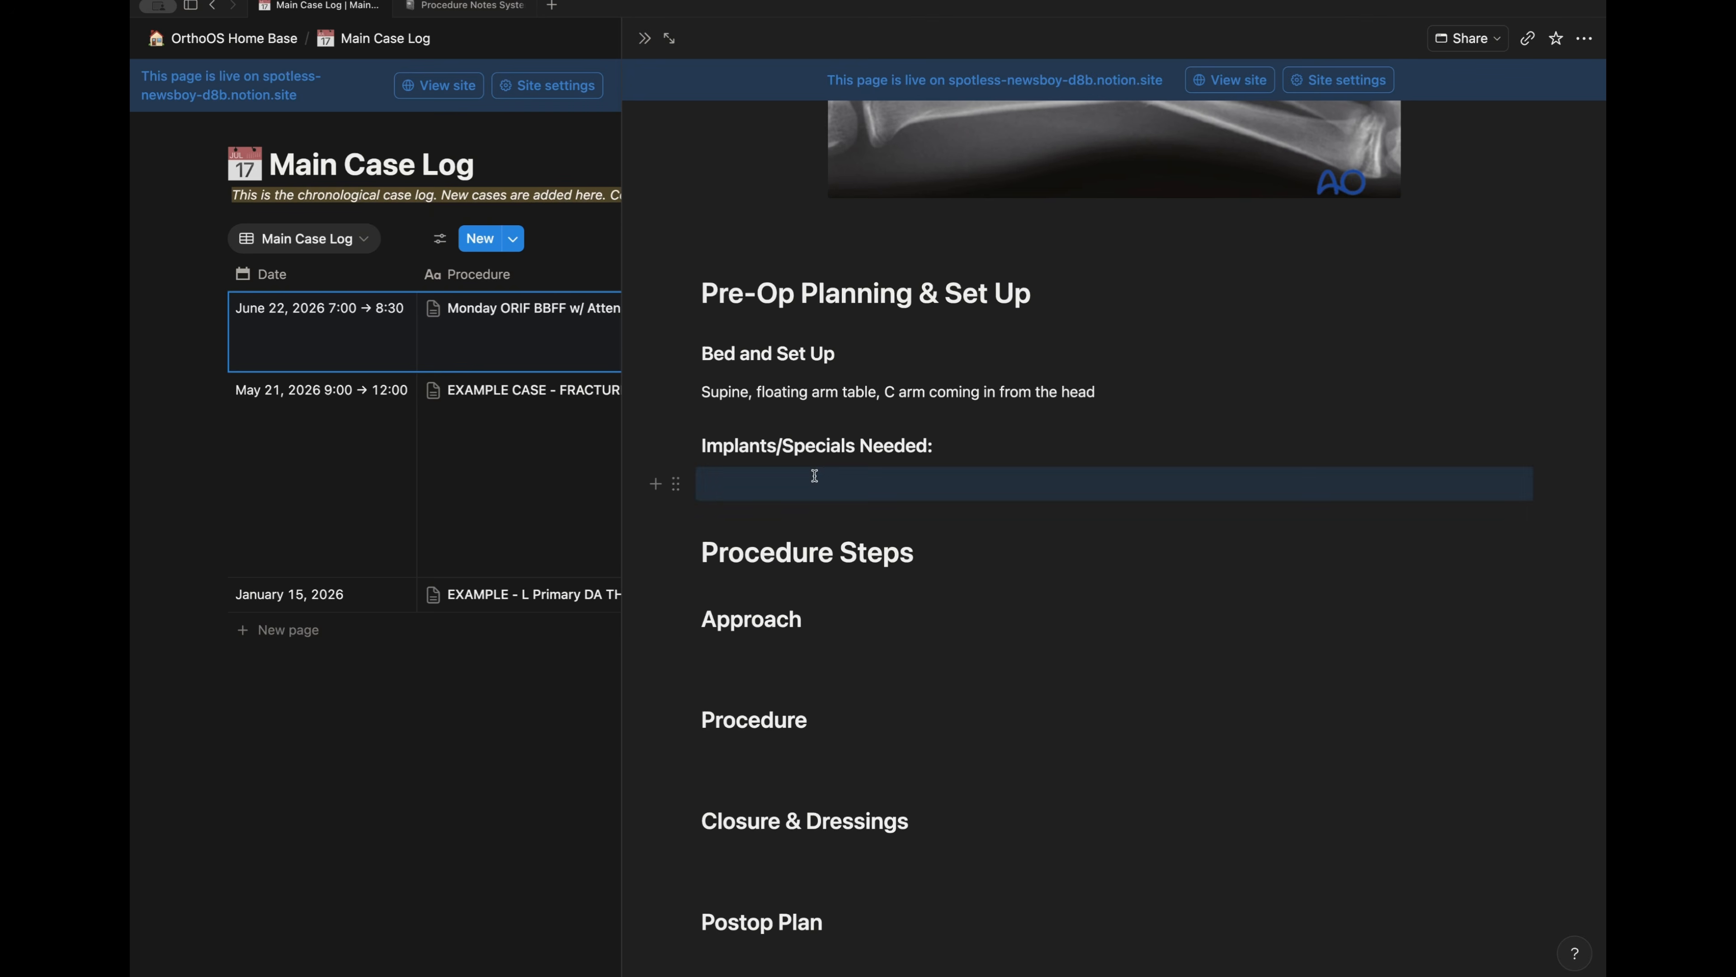
left_click(812, 483)
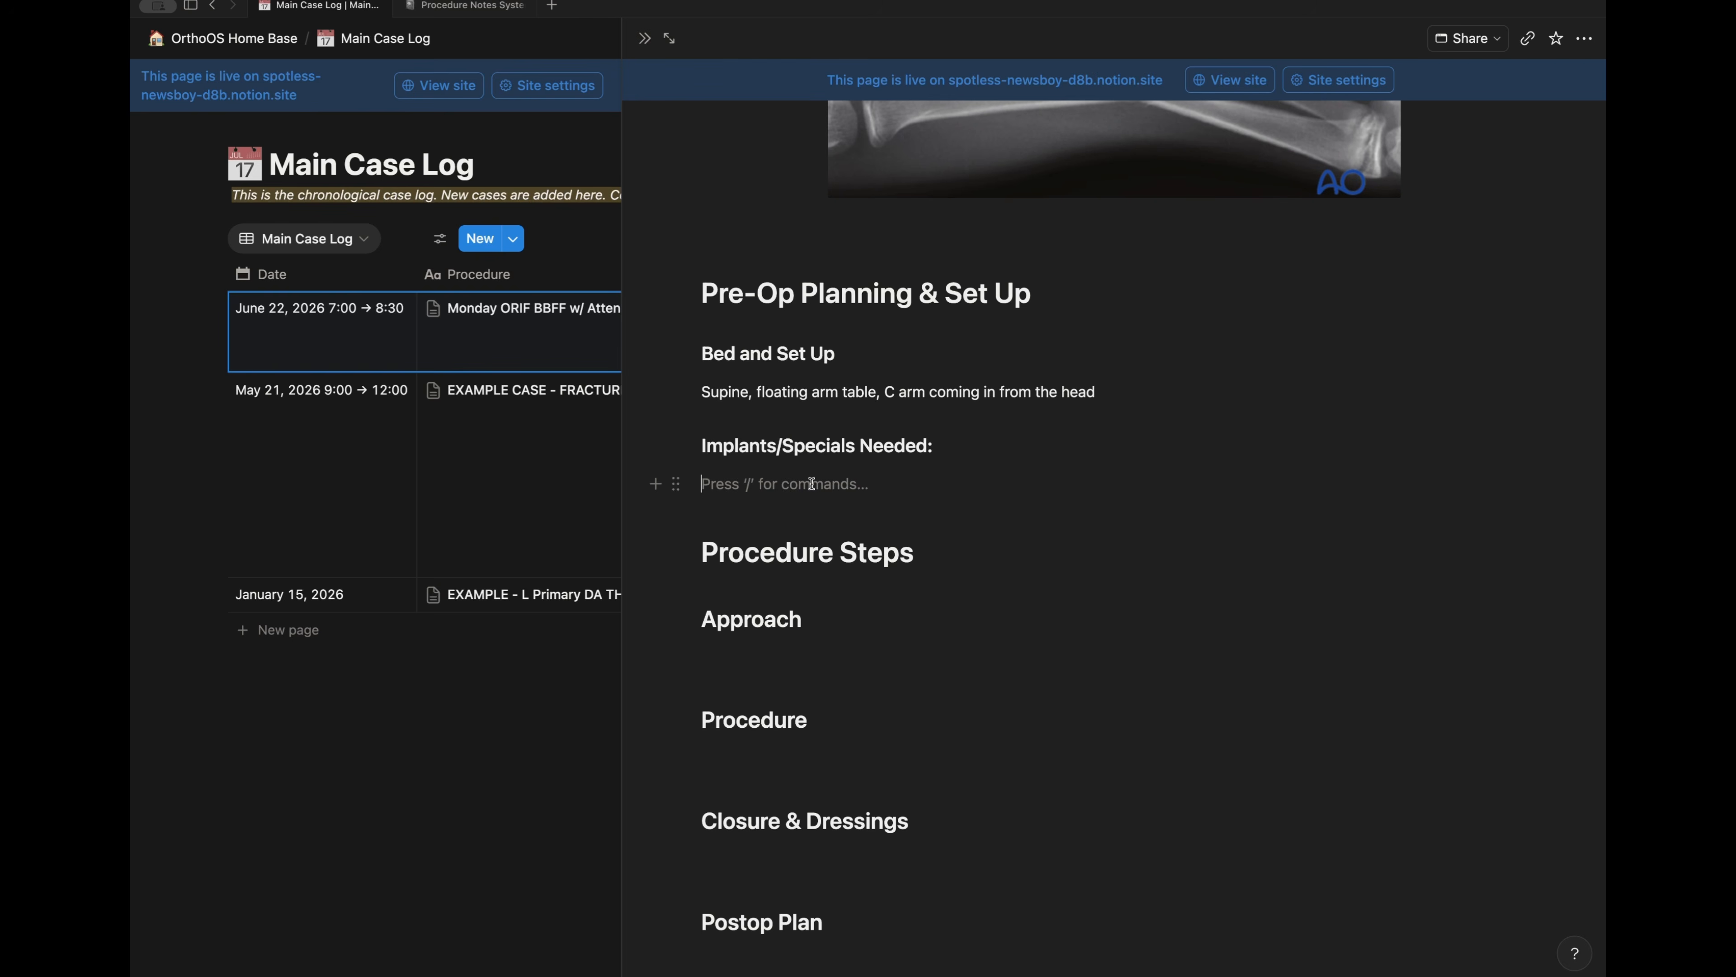
type("Nonsterile upper arm tourniquet")
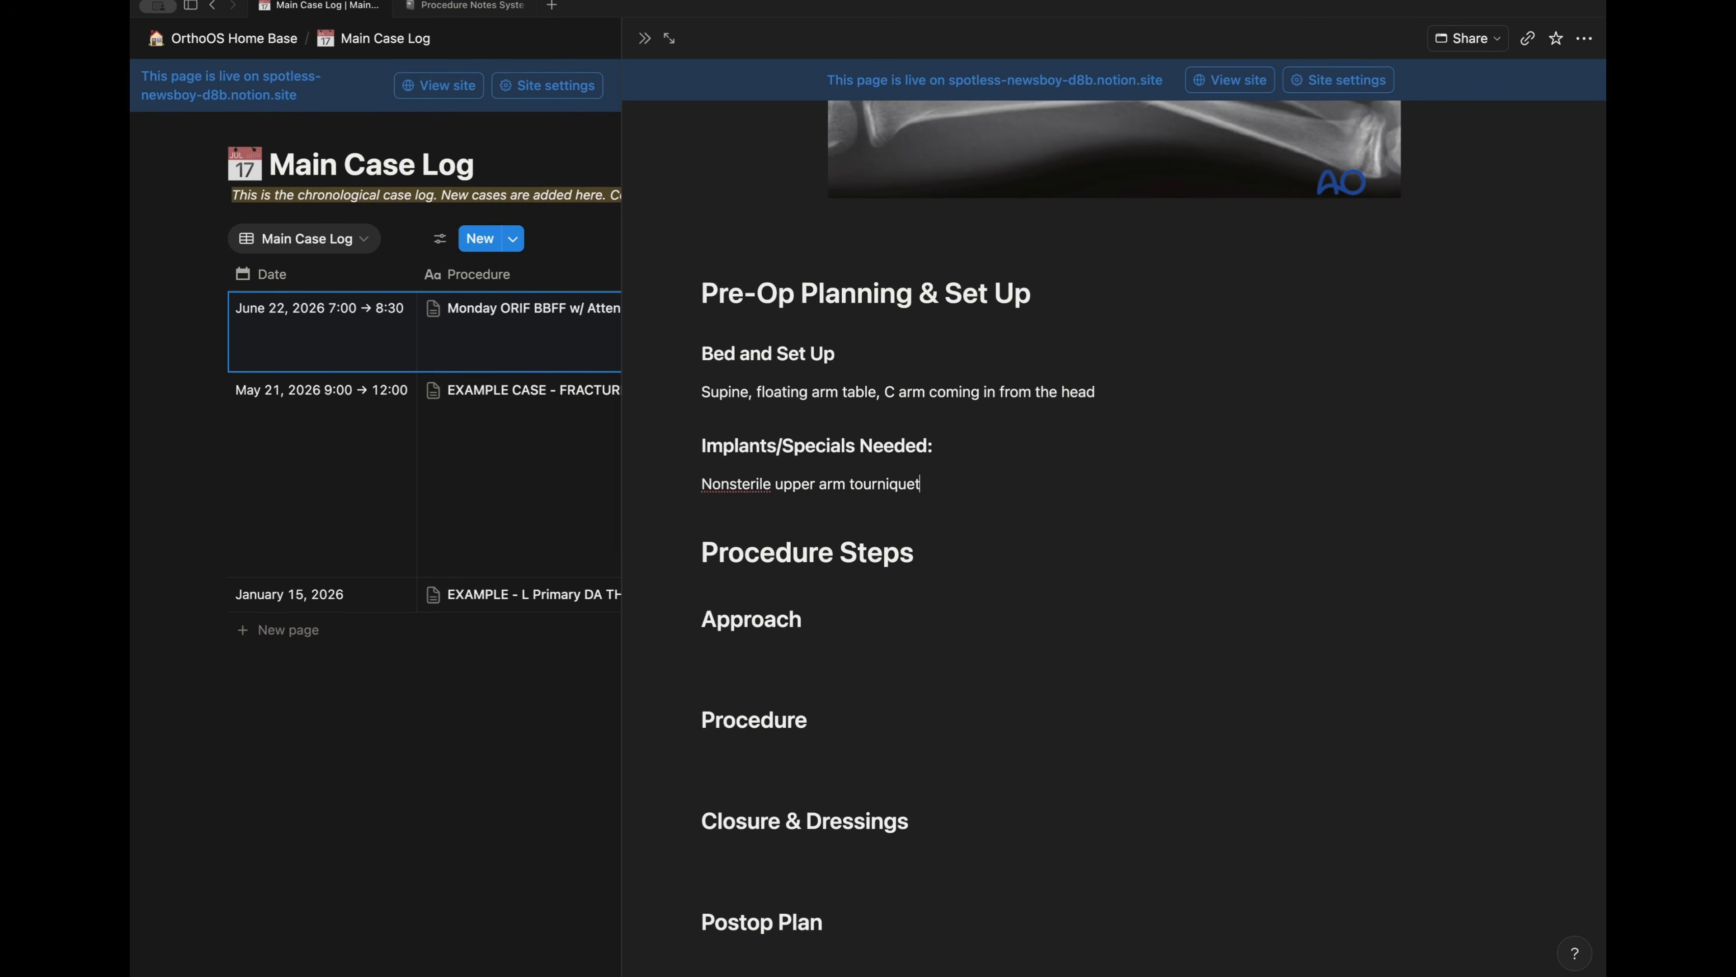
- Insert a page link to Synthes LCP Small Fragment on a new line below the tourniquet note
key("Return")
type("/link")
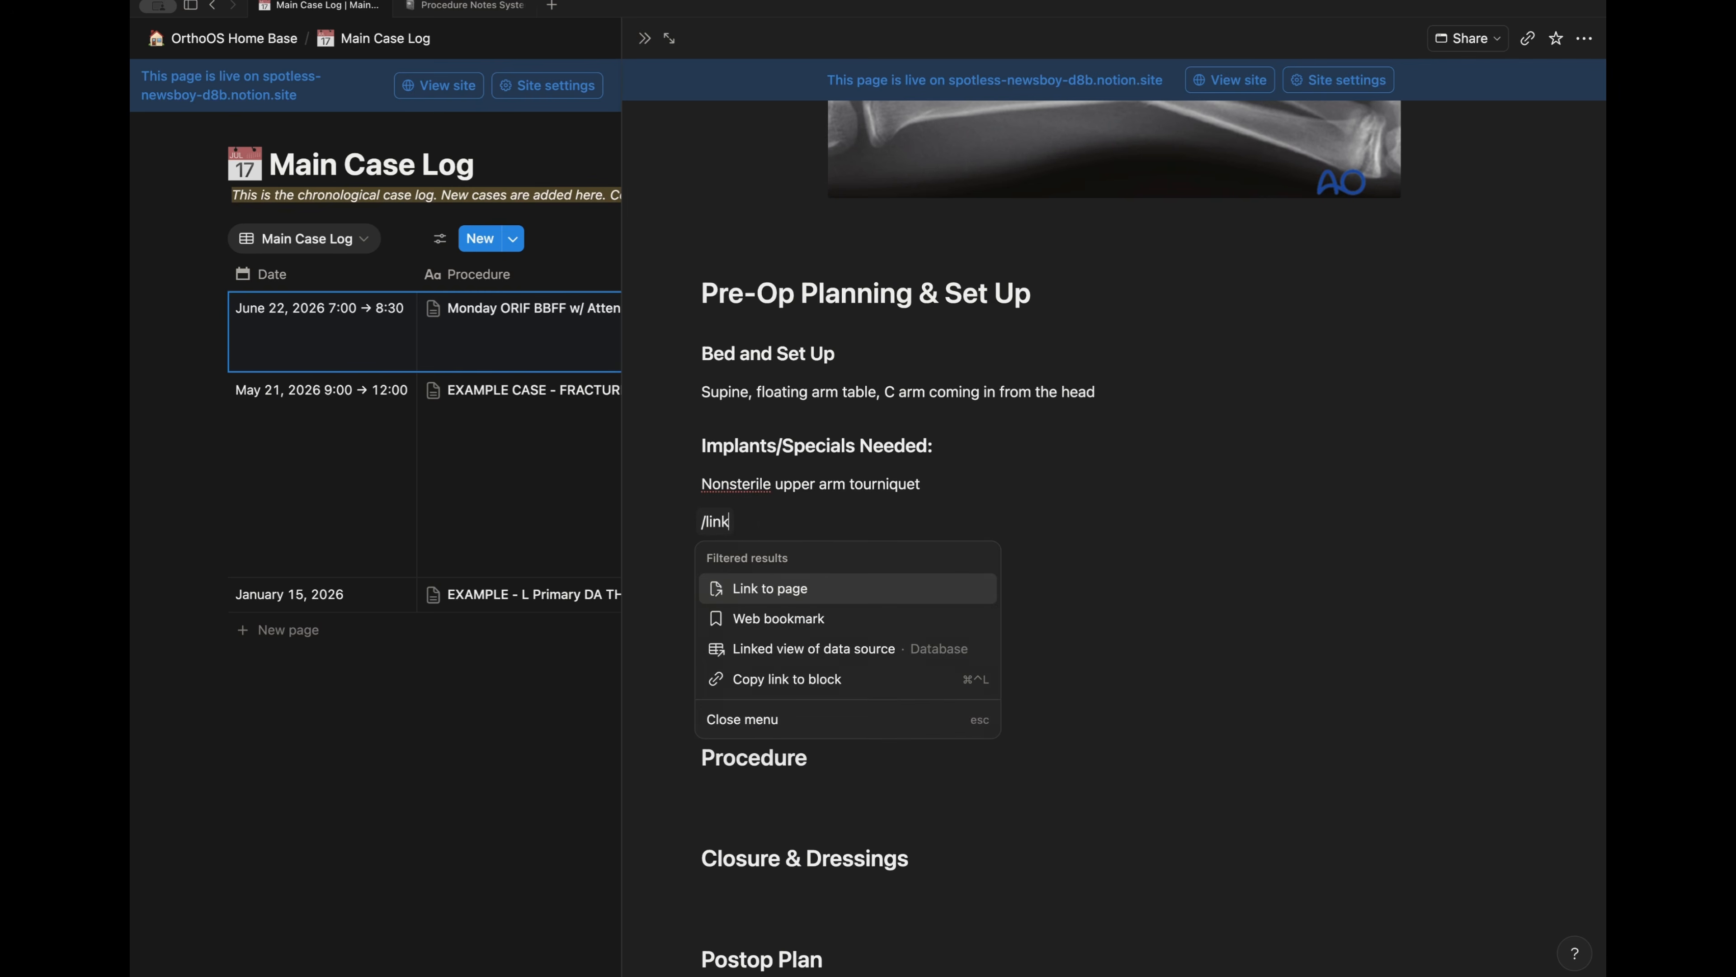
key("Return")
type("synth")
key("Return")
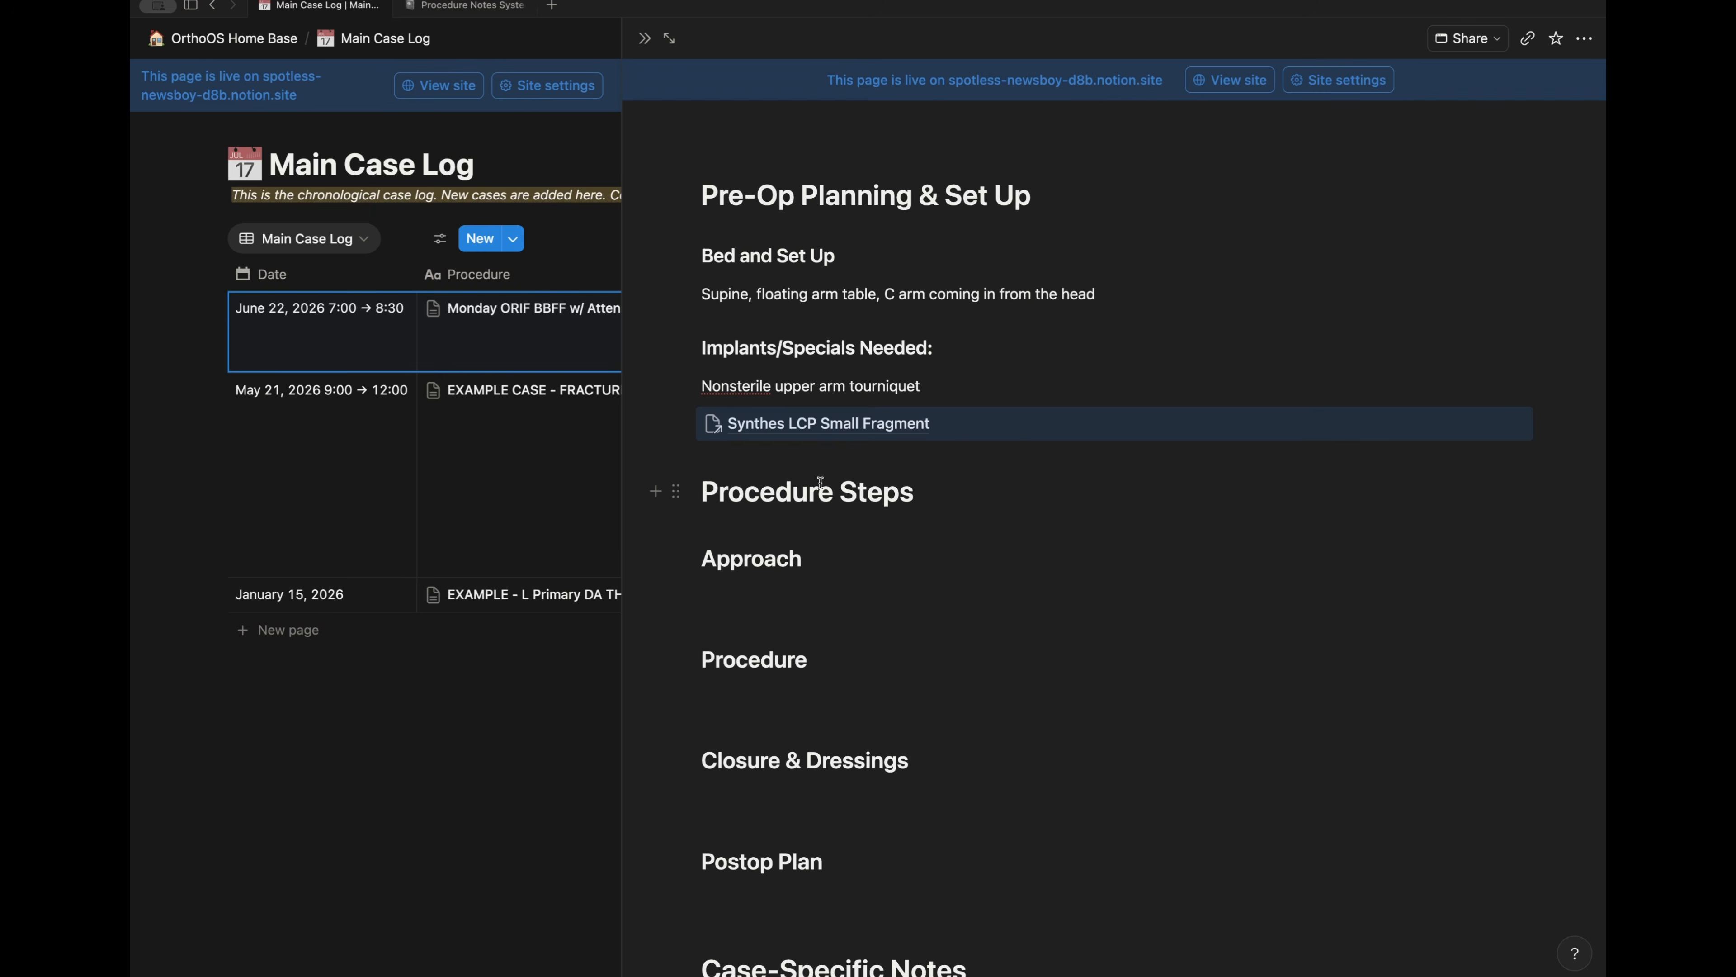
- Enter "Subcu approach to the ulna" and "Volar henry for radius" on separate lines under Approach
left_click(770, 595)
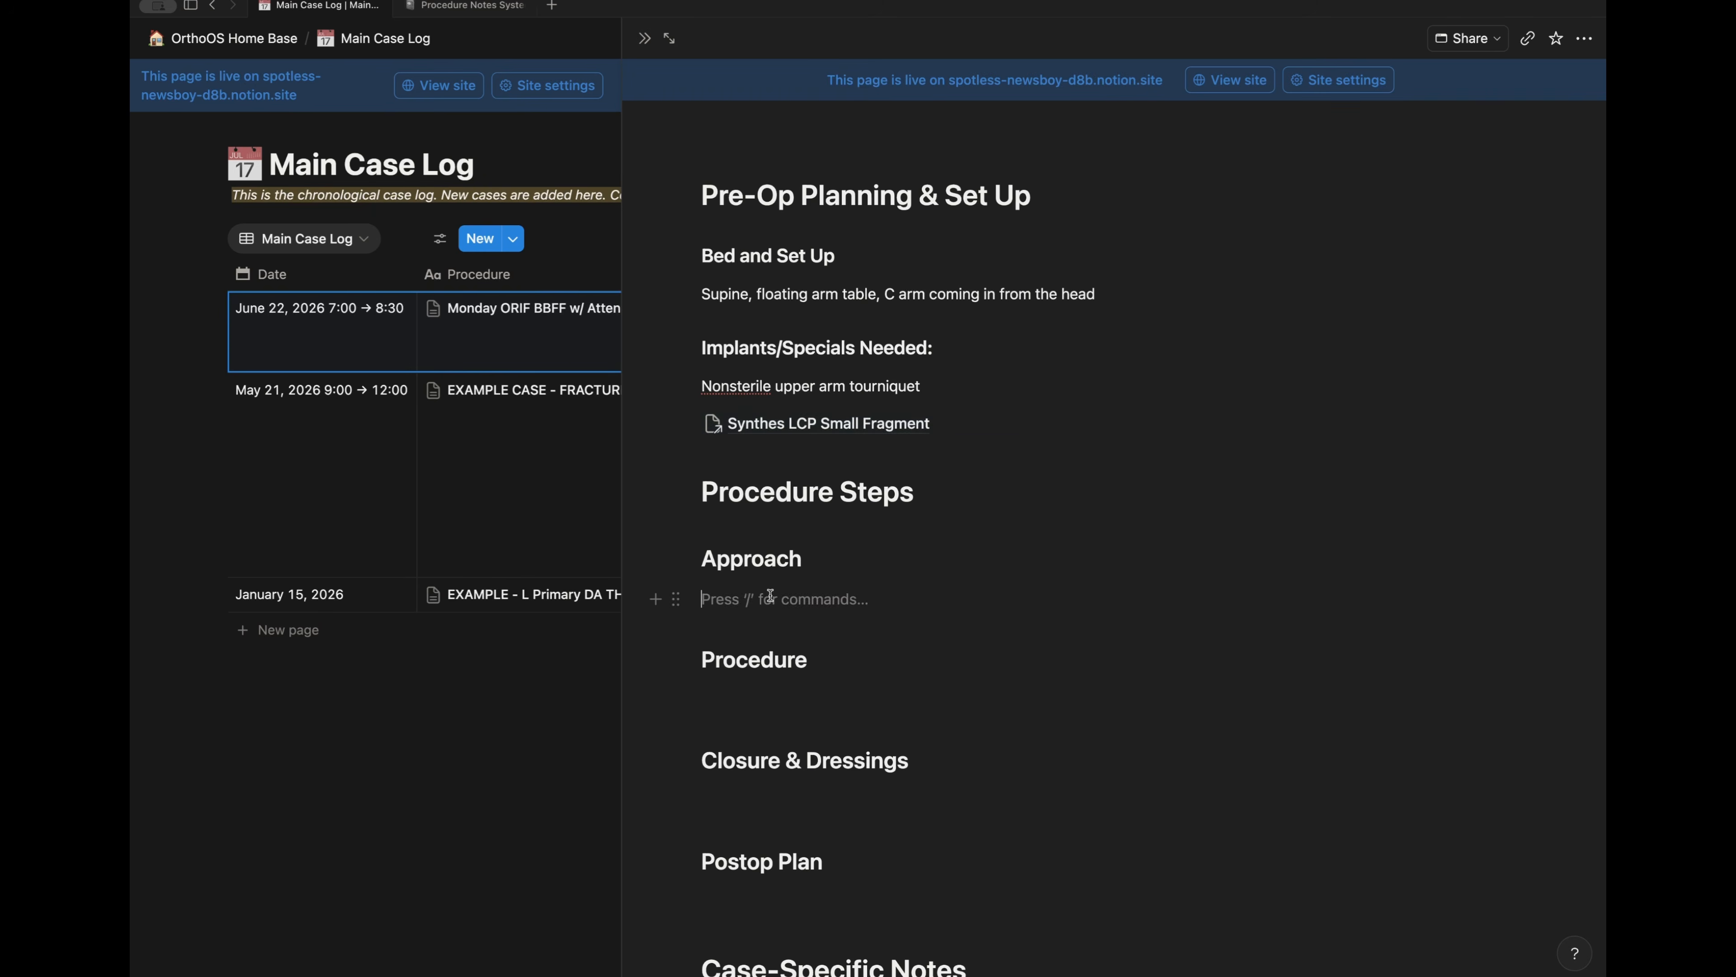
scroll(941, 527, "down", 3)
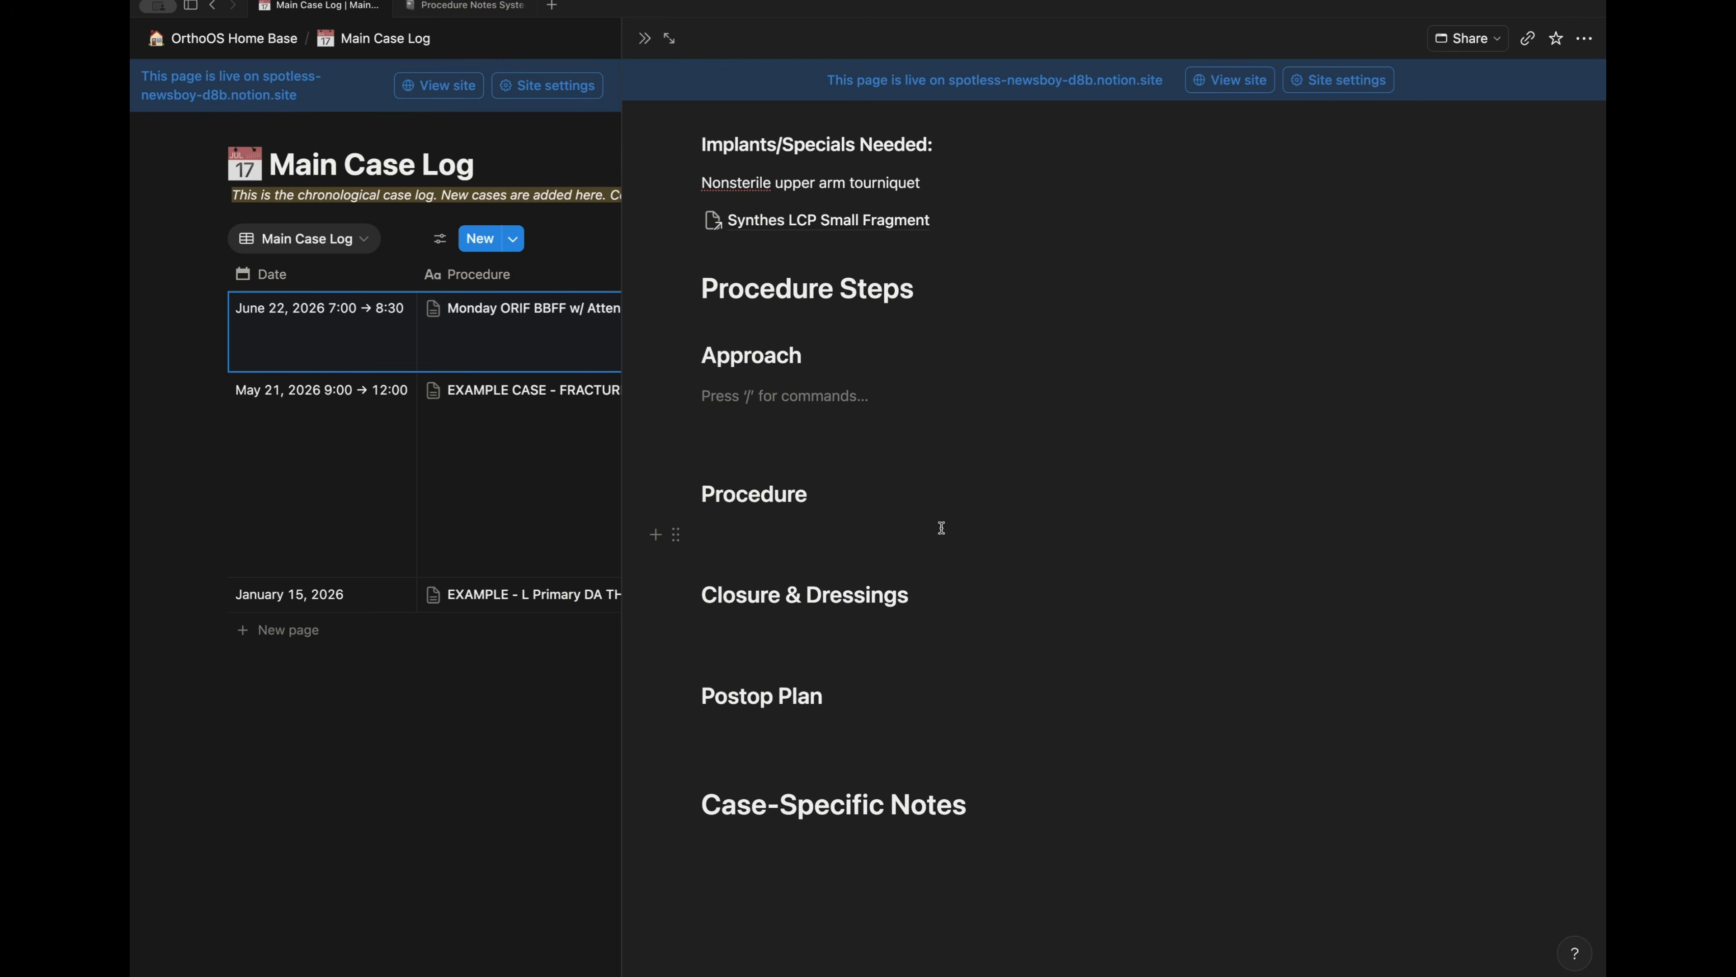
type("Subcu approach to the ulna")
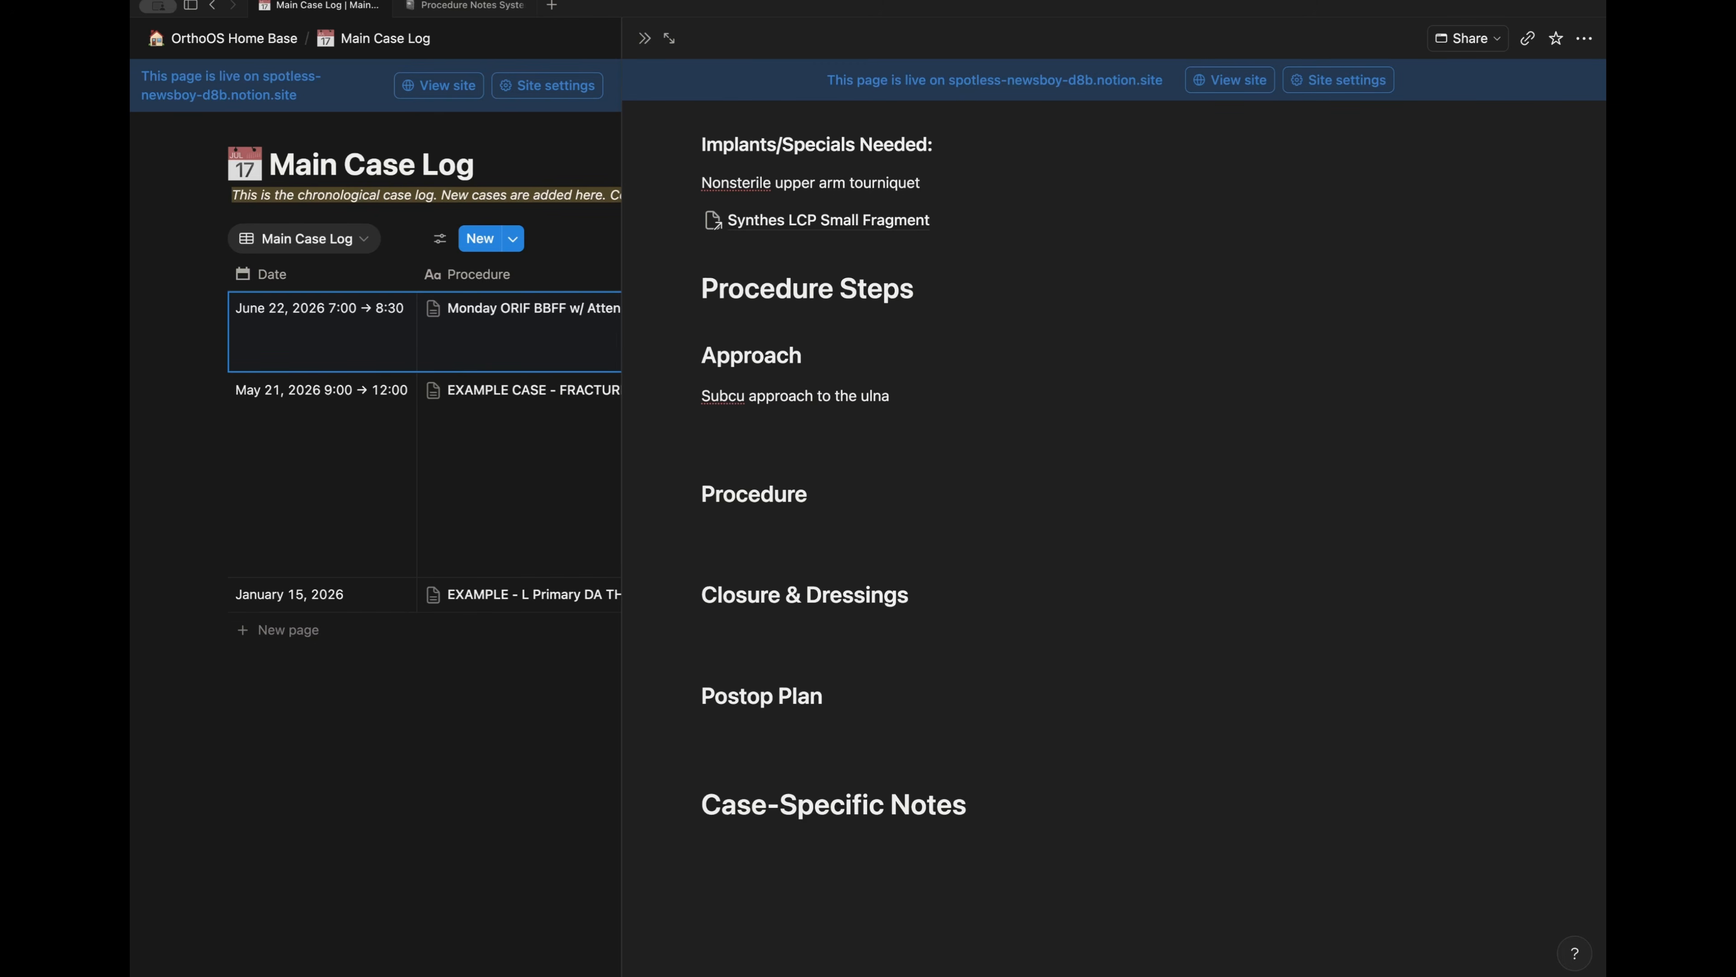
key("Return")
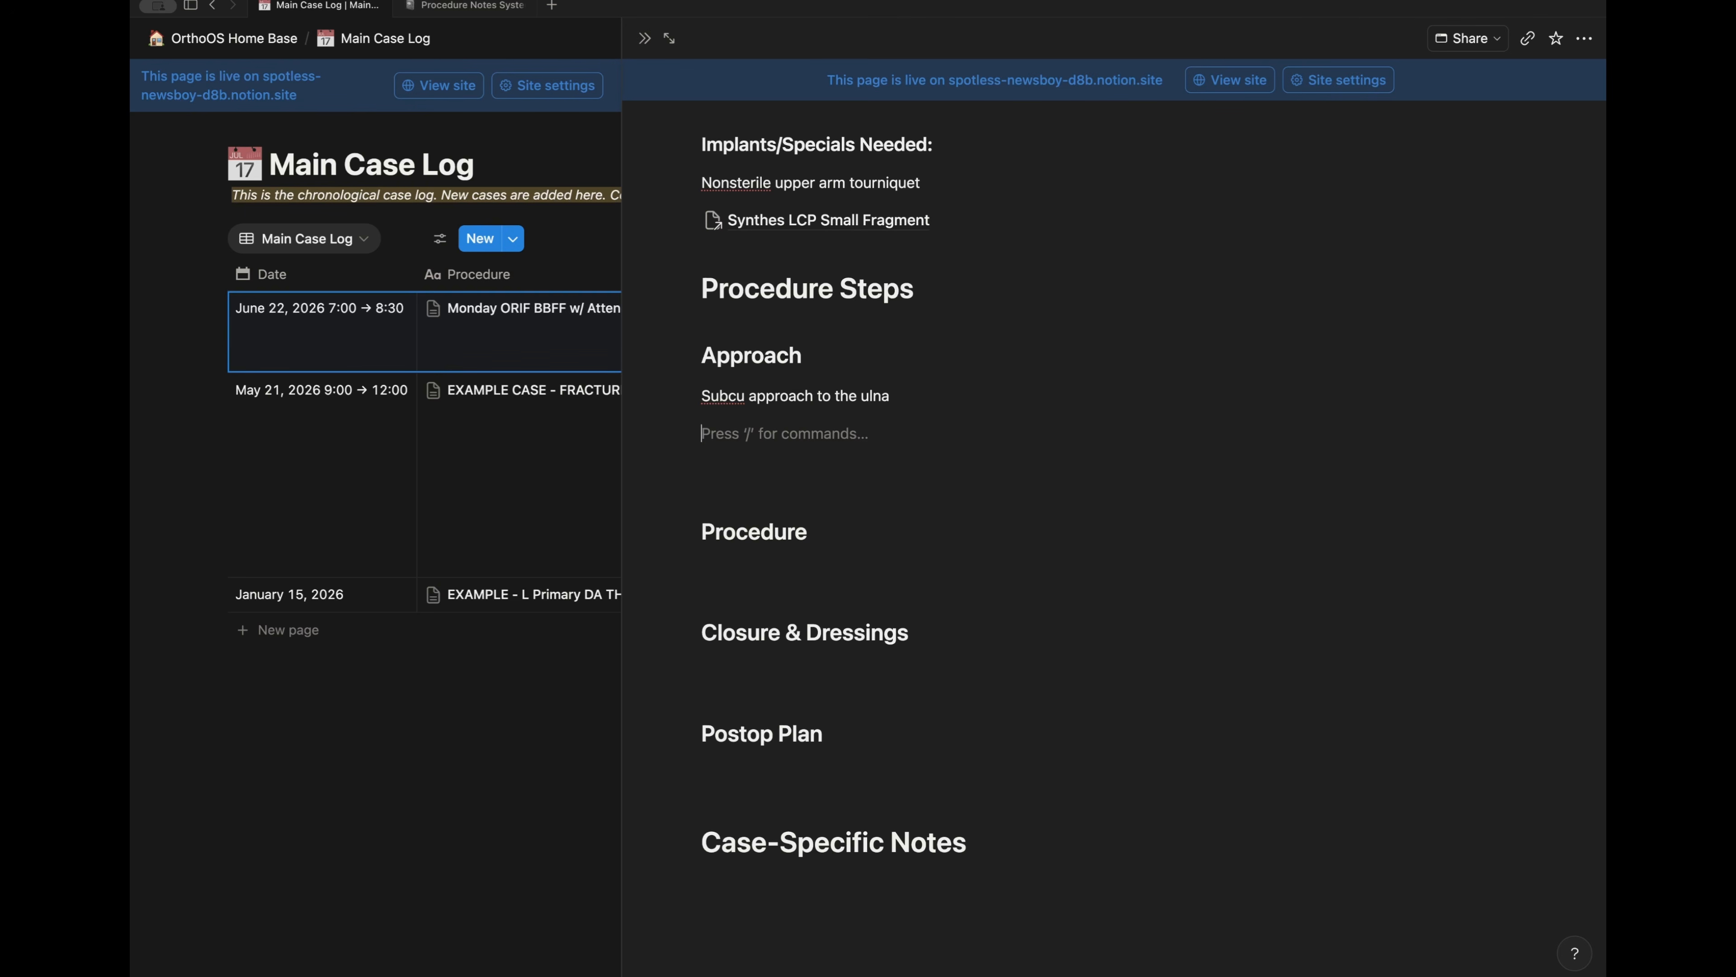
type("Volar henry for radius")
- Enter "Clamp + lag screw for ulna" under Procedure, followed by a line with "..."
left_click(831, 566)
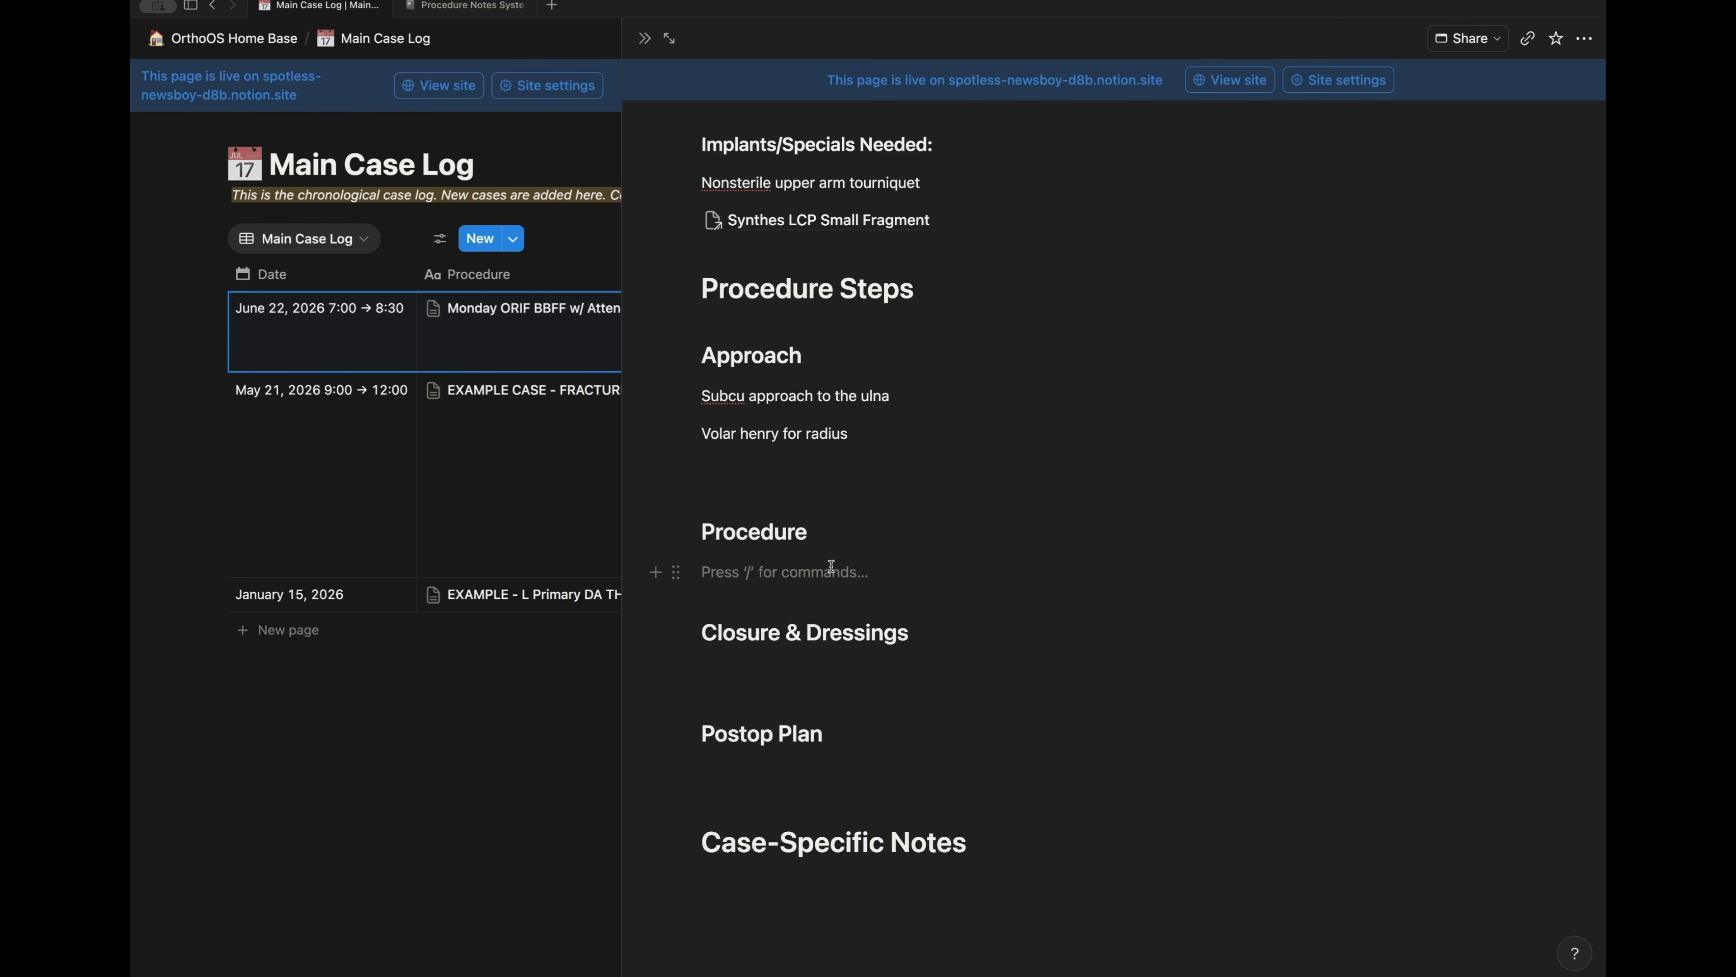
type("Clamp + lag screw for ulna")
key("Return")
type("...")
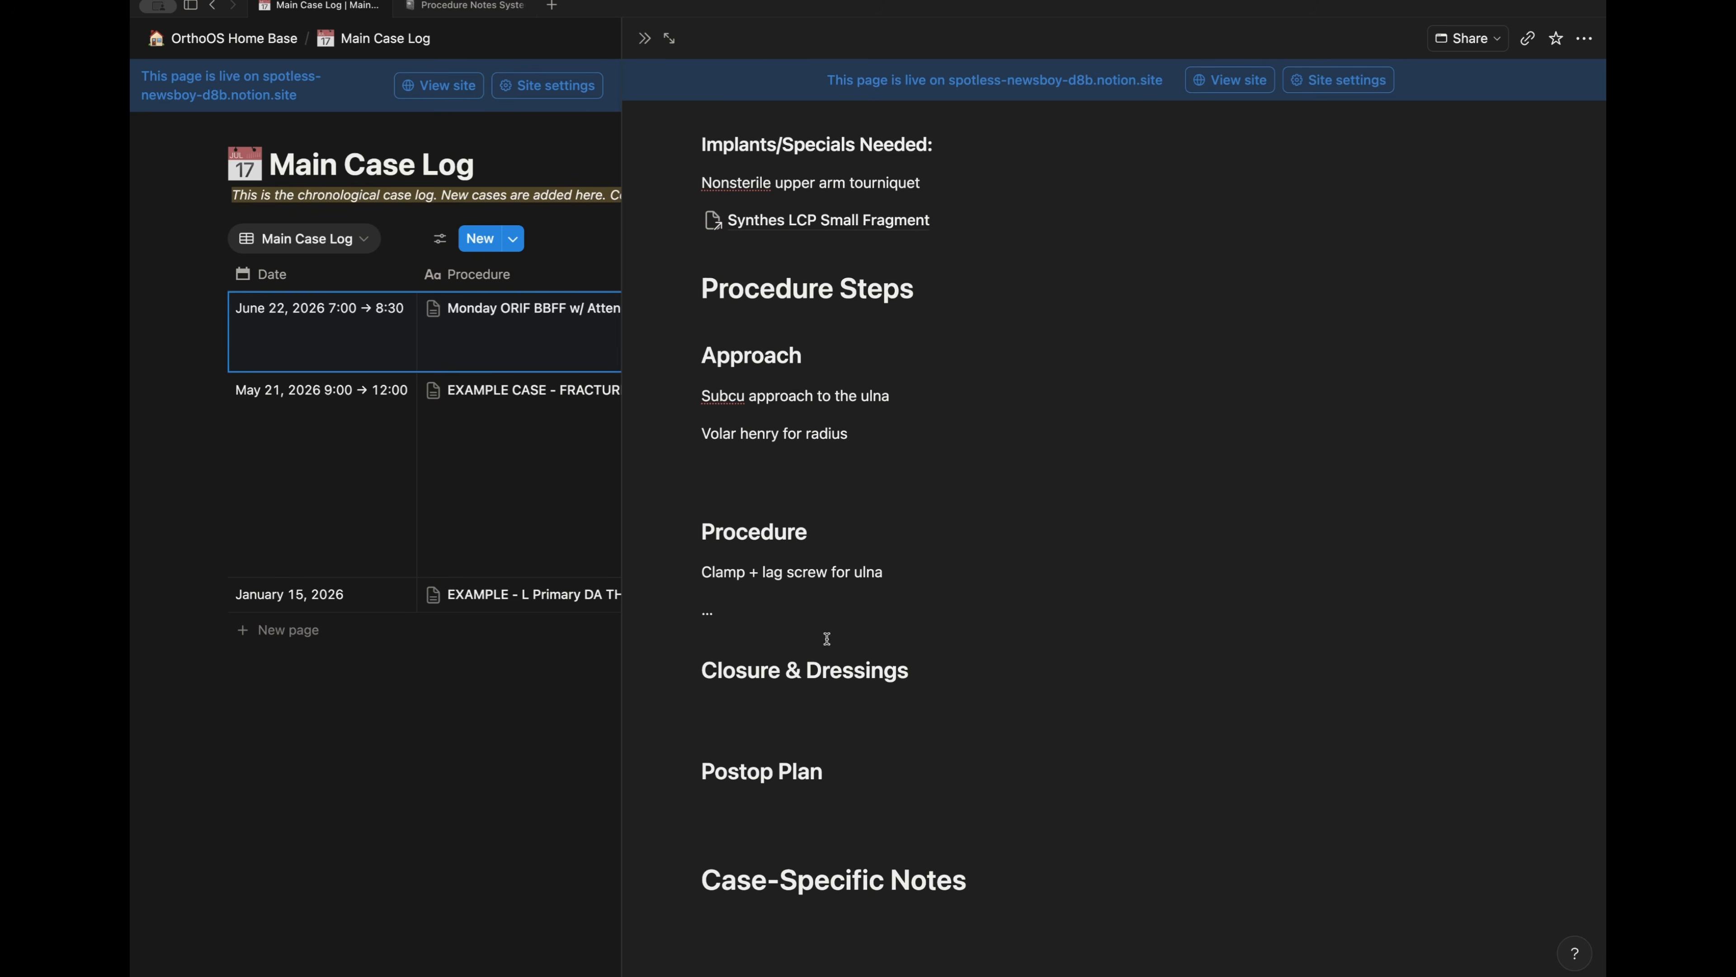
- Delete the Closure & Dressings and Postop Plan headings together with their blank lines
left_click(789, 710)
scroll(796, 691, "down", 2)
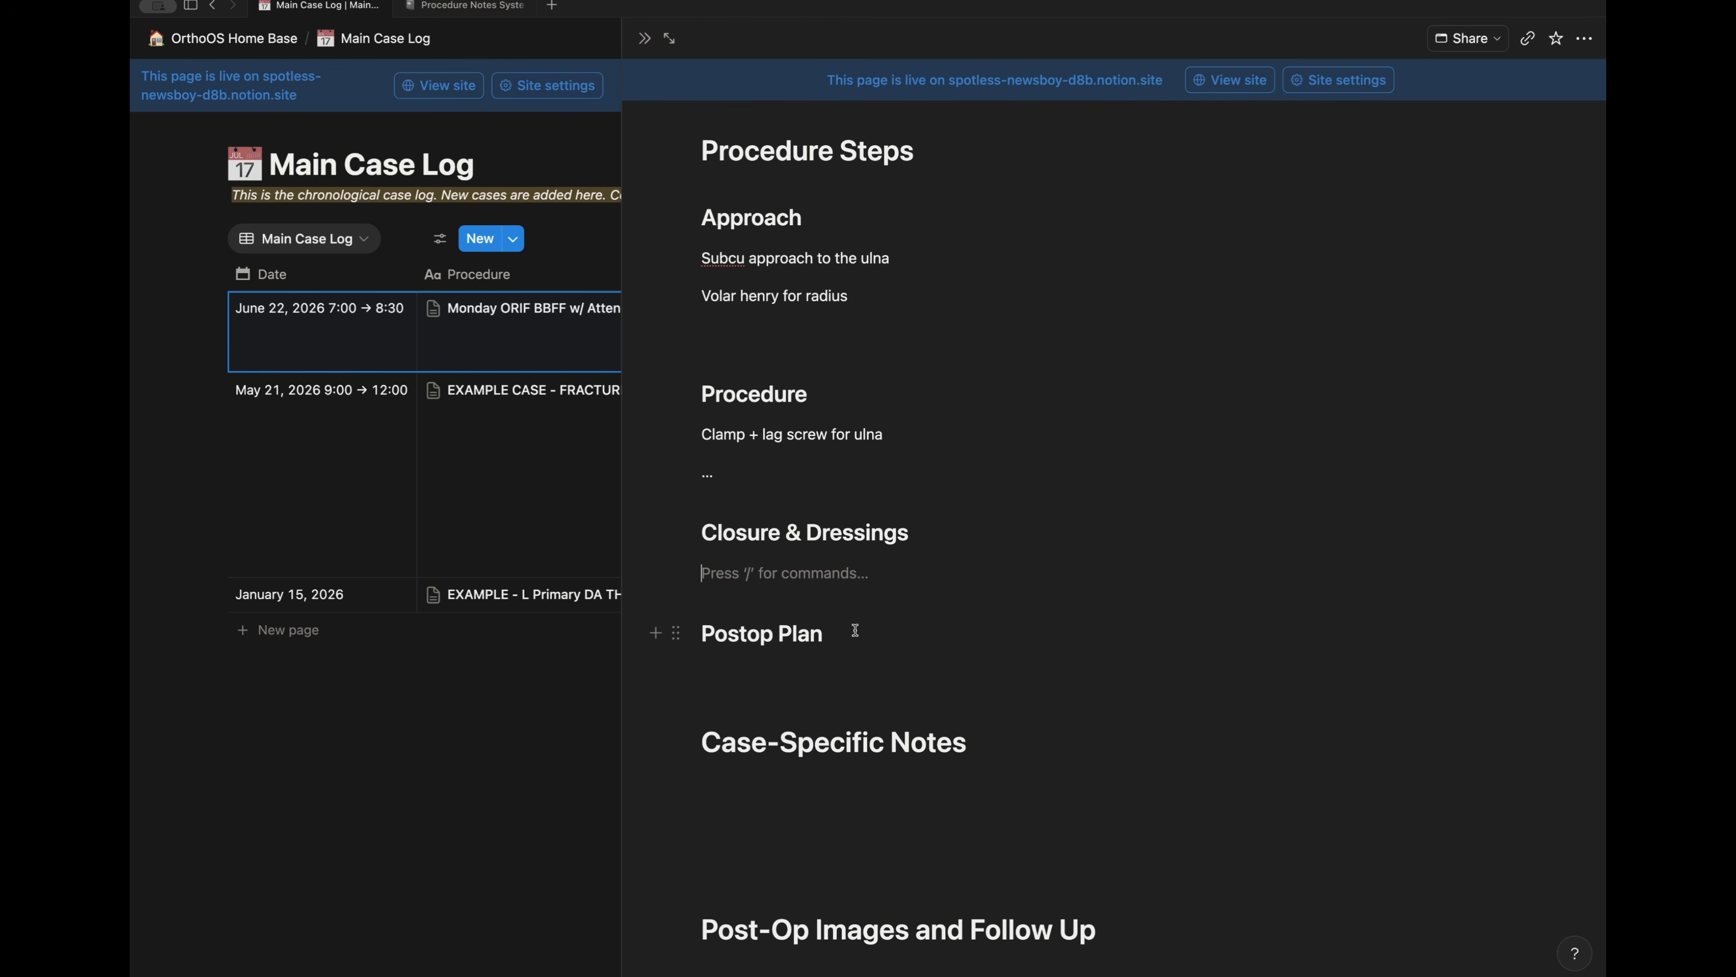
left_click_drag(822, 601, 700, 512)
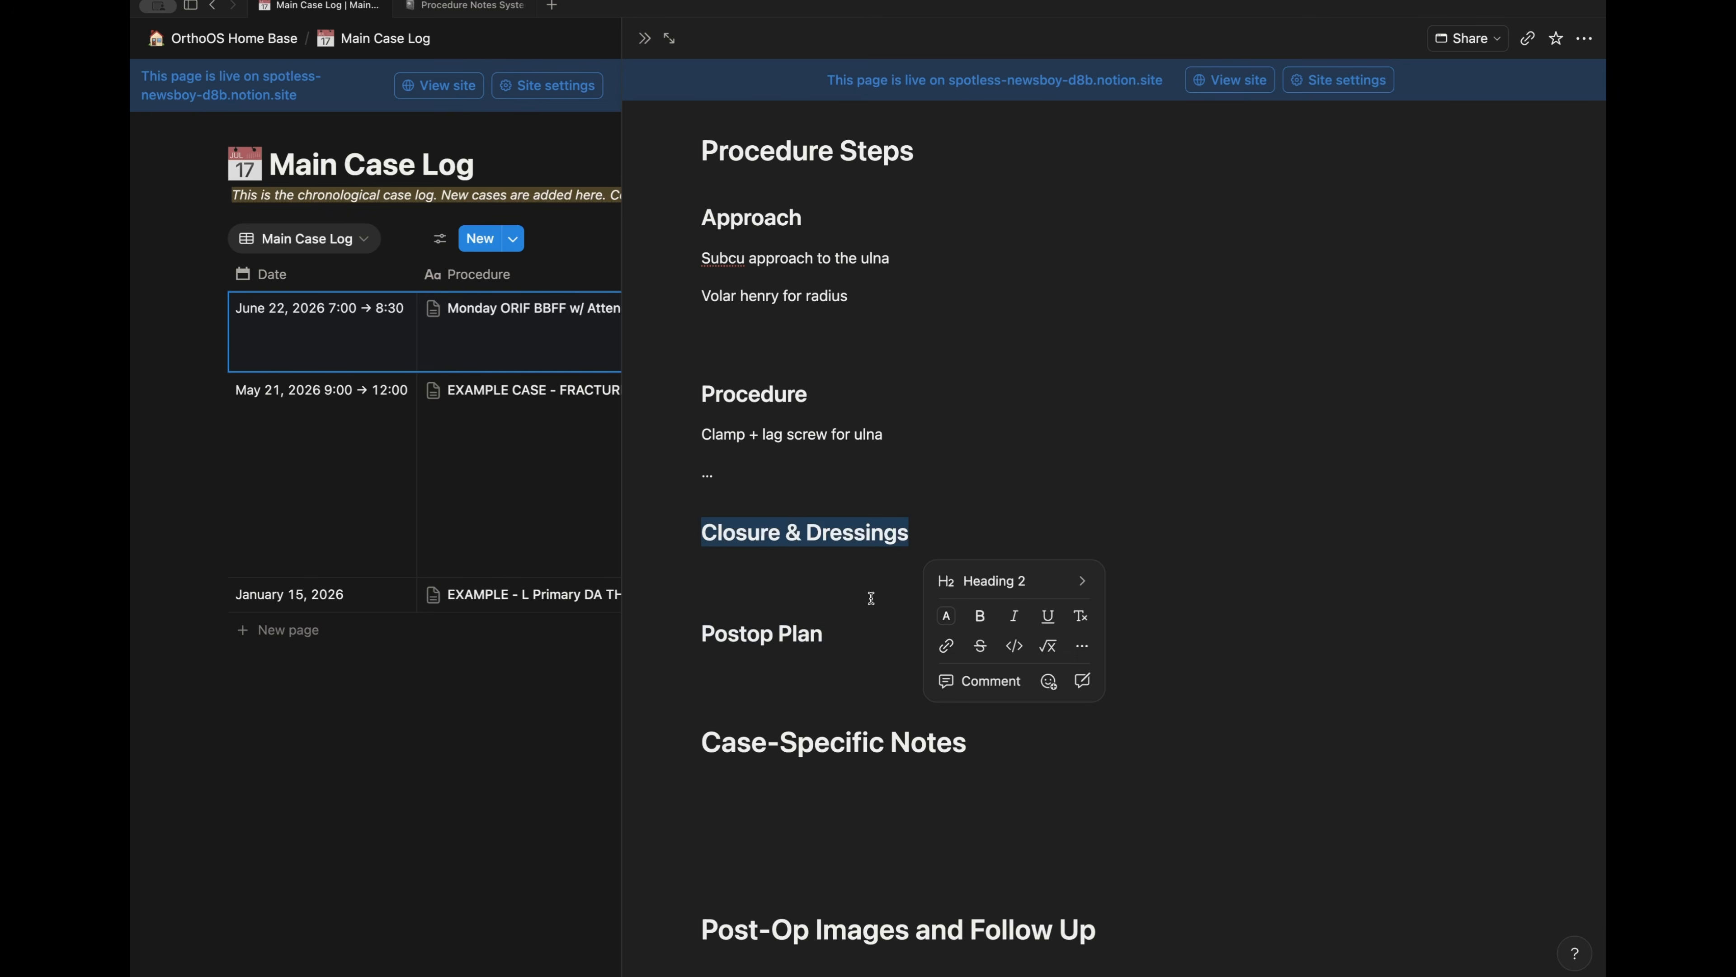
key("BackSpace")
key("BackSpace")
left_click_drag(866, 600, 800, 533)
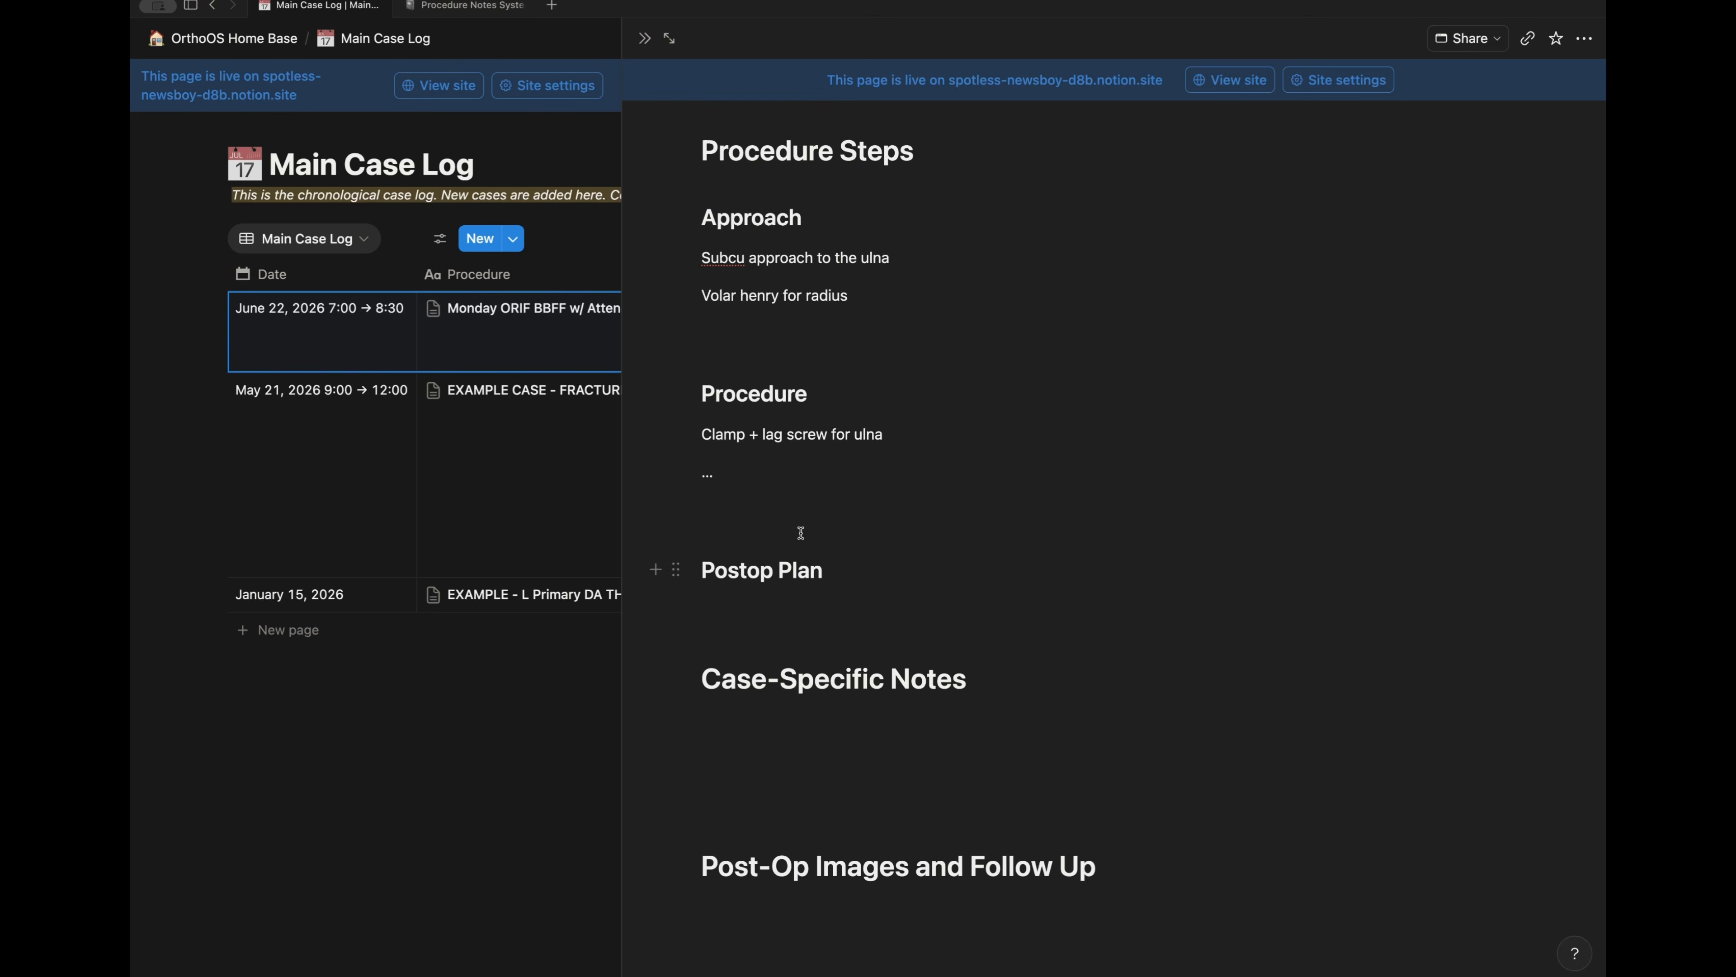
key("BackSpace")
left_click(782, 590)
key("BackSpace")
key("BackSpace")
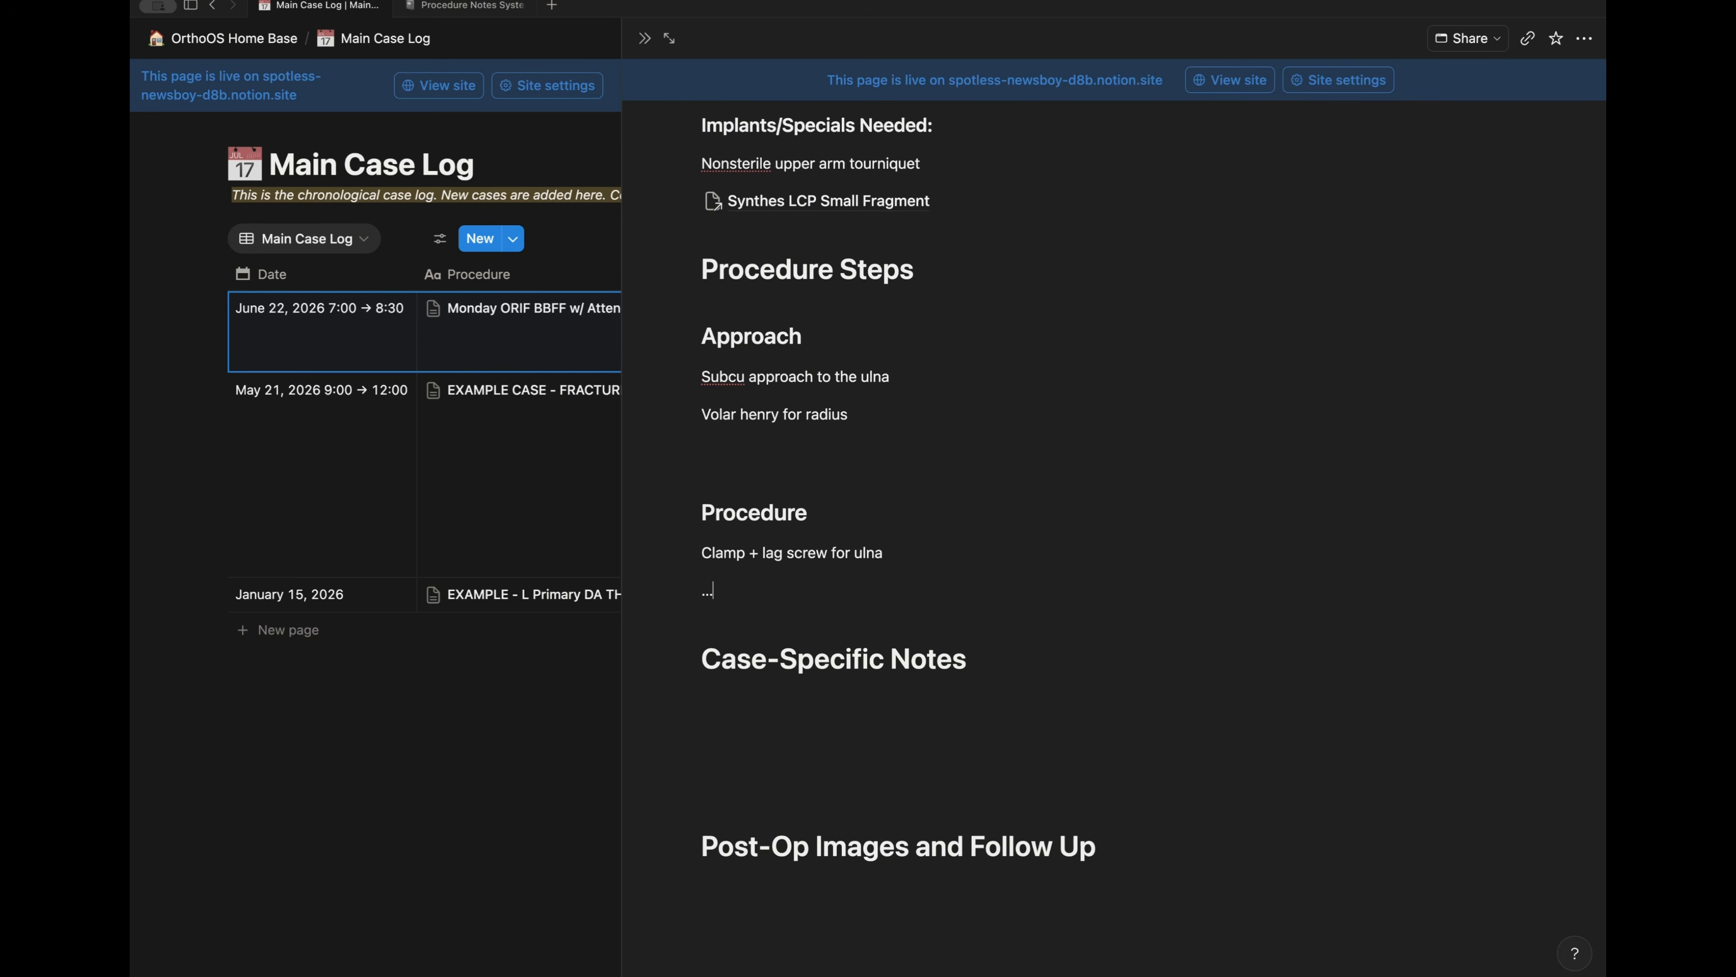
- Under Case-Specific Notes write "Lag screw on ulna didn't work well because fracture was too transverse." and "Bailed and went to plate assisted reduction which worked well."
left_click(735, 698)
type("Lag screw on uln")
type("a didn'r")
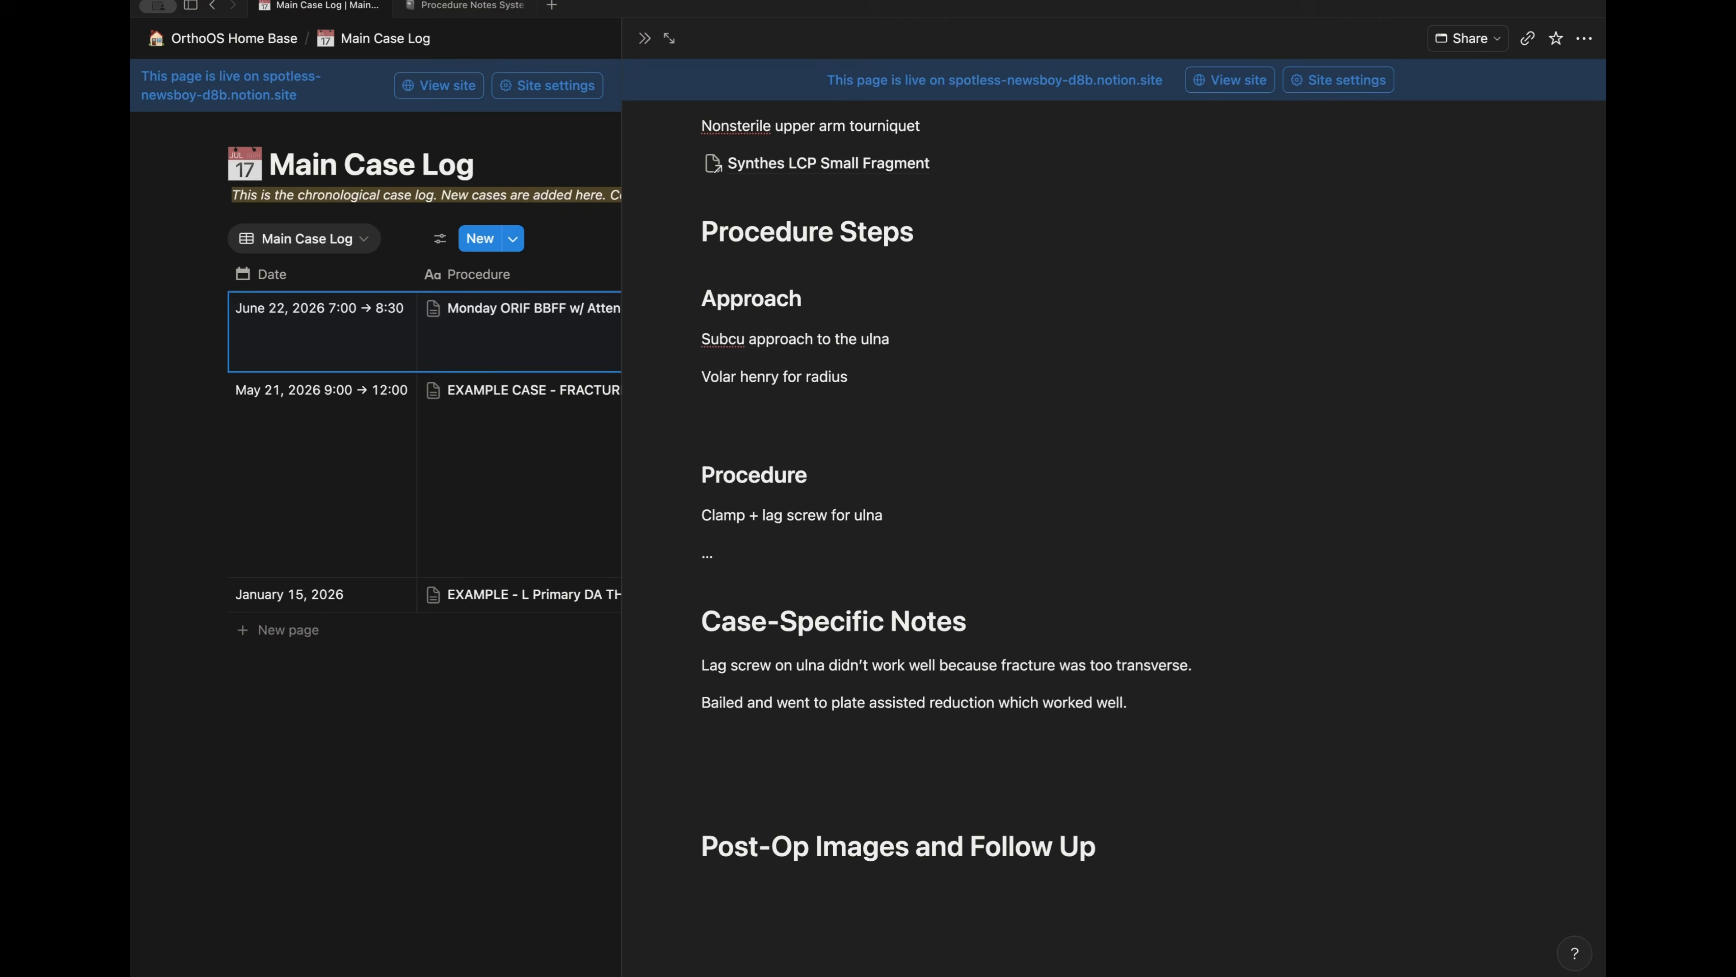
- Add the line "Pearl from attending 2: Don't try multiple lags to avoid fracture propagation" to the Case-Specific Notes
key("Return")
type("Pearl from a")
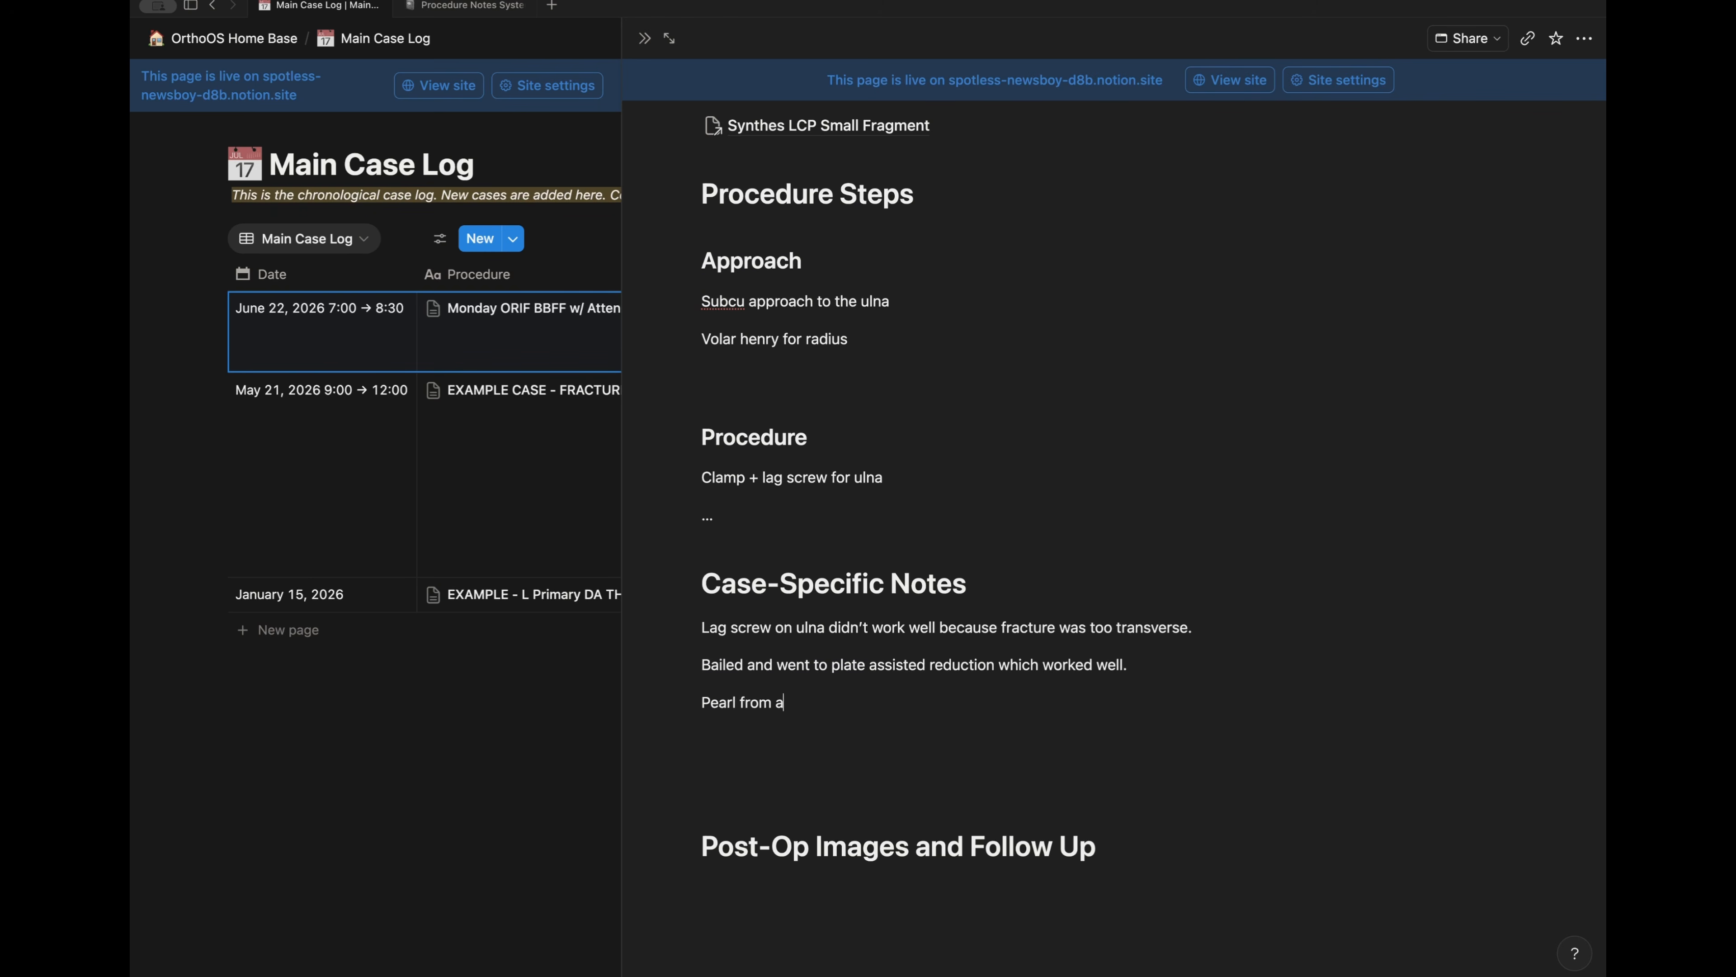
type("ttending 2: Don't try multiple lags to avoid fracture propagation")
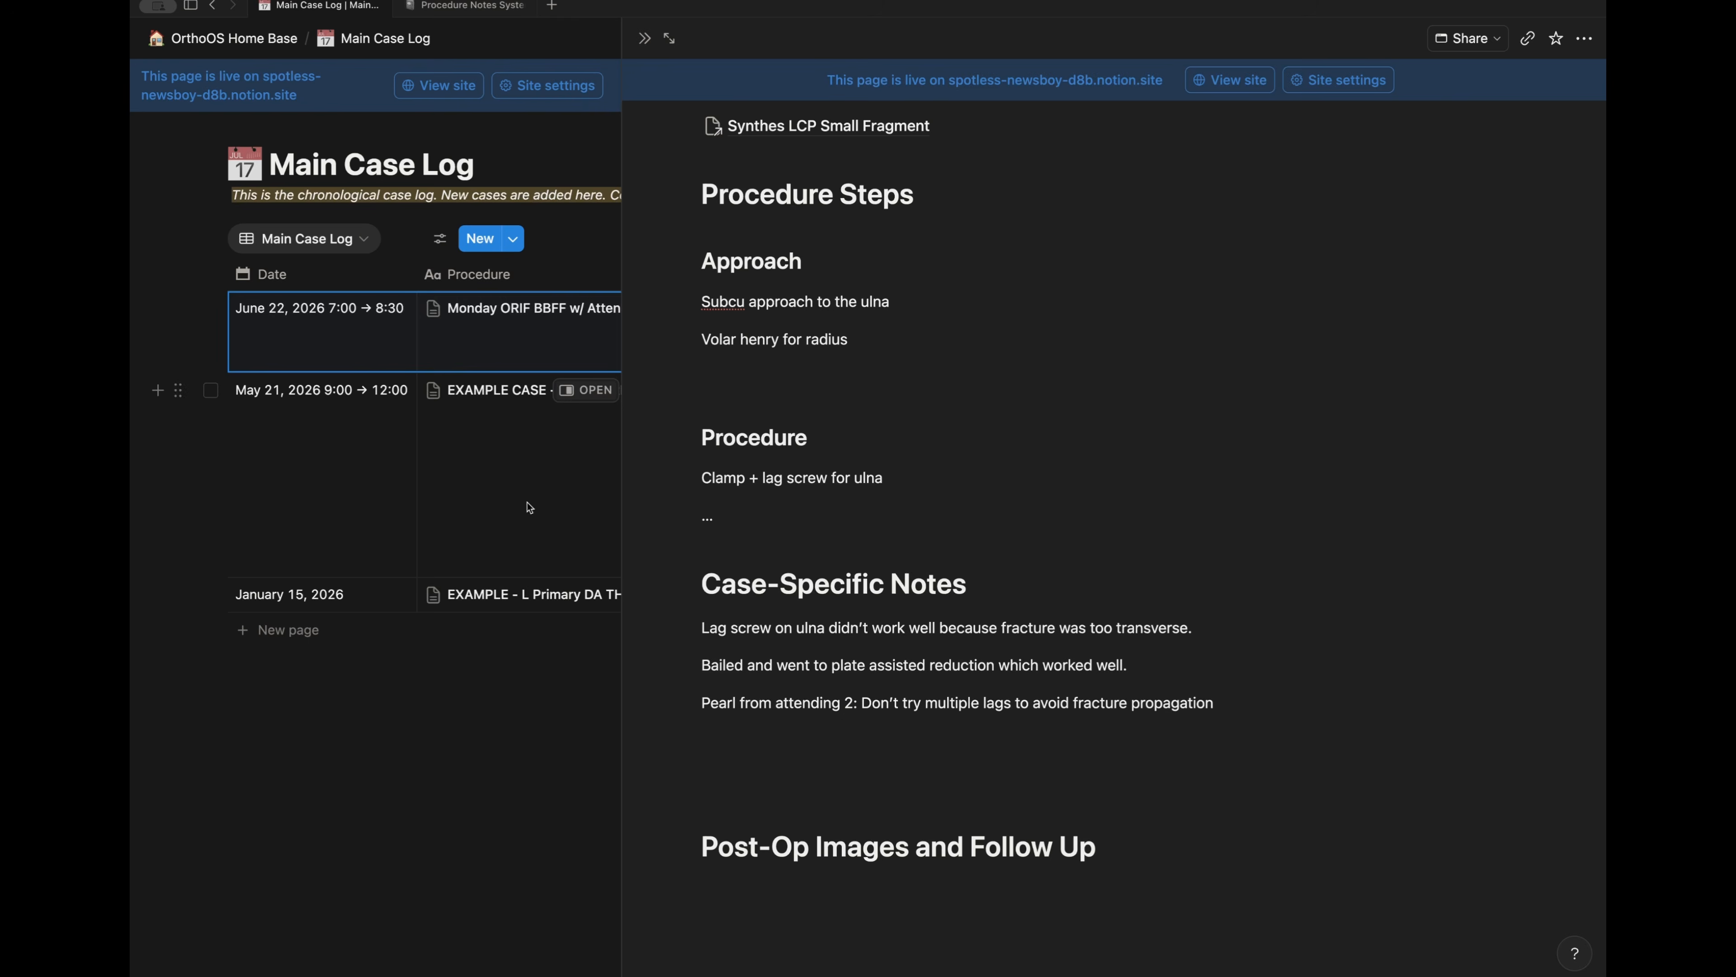
- Paste the copied post-op forearm X-ray under Post-Op Images and Follow Up
scroll(1398, 484, "up", 15)
scroll(1353, 474, "up", 5)
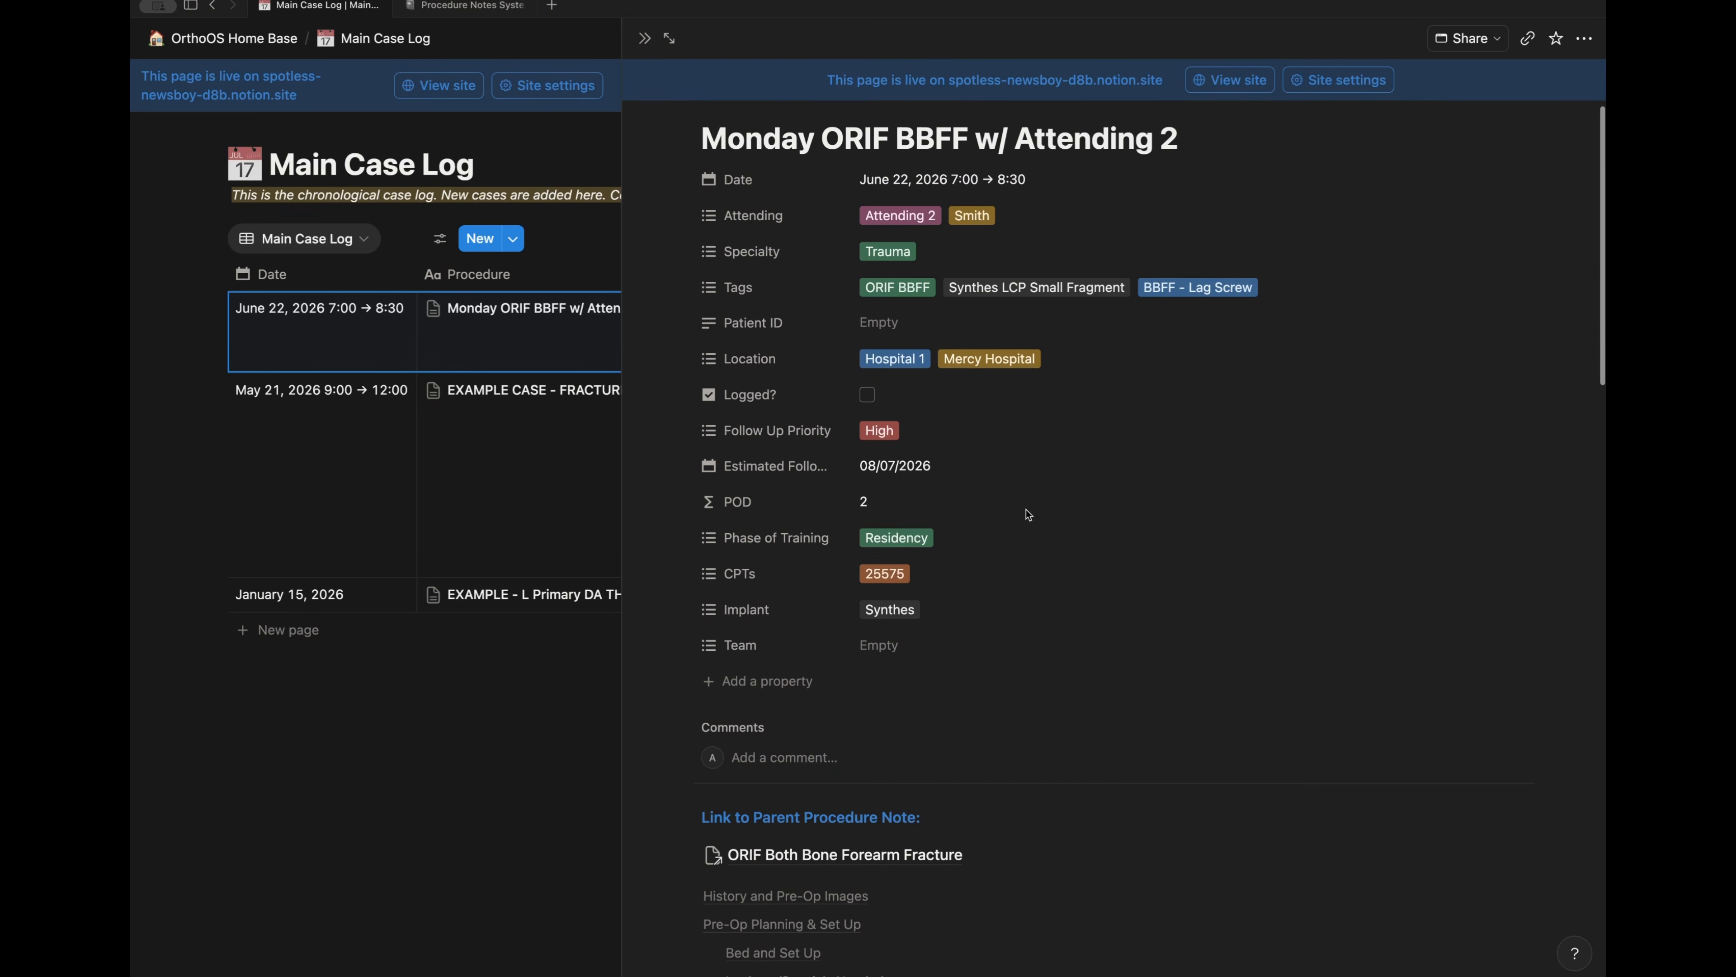
scroll(901, 506, "down", 15)
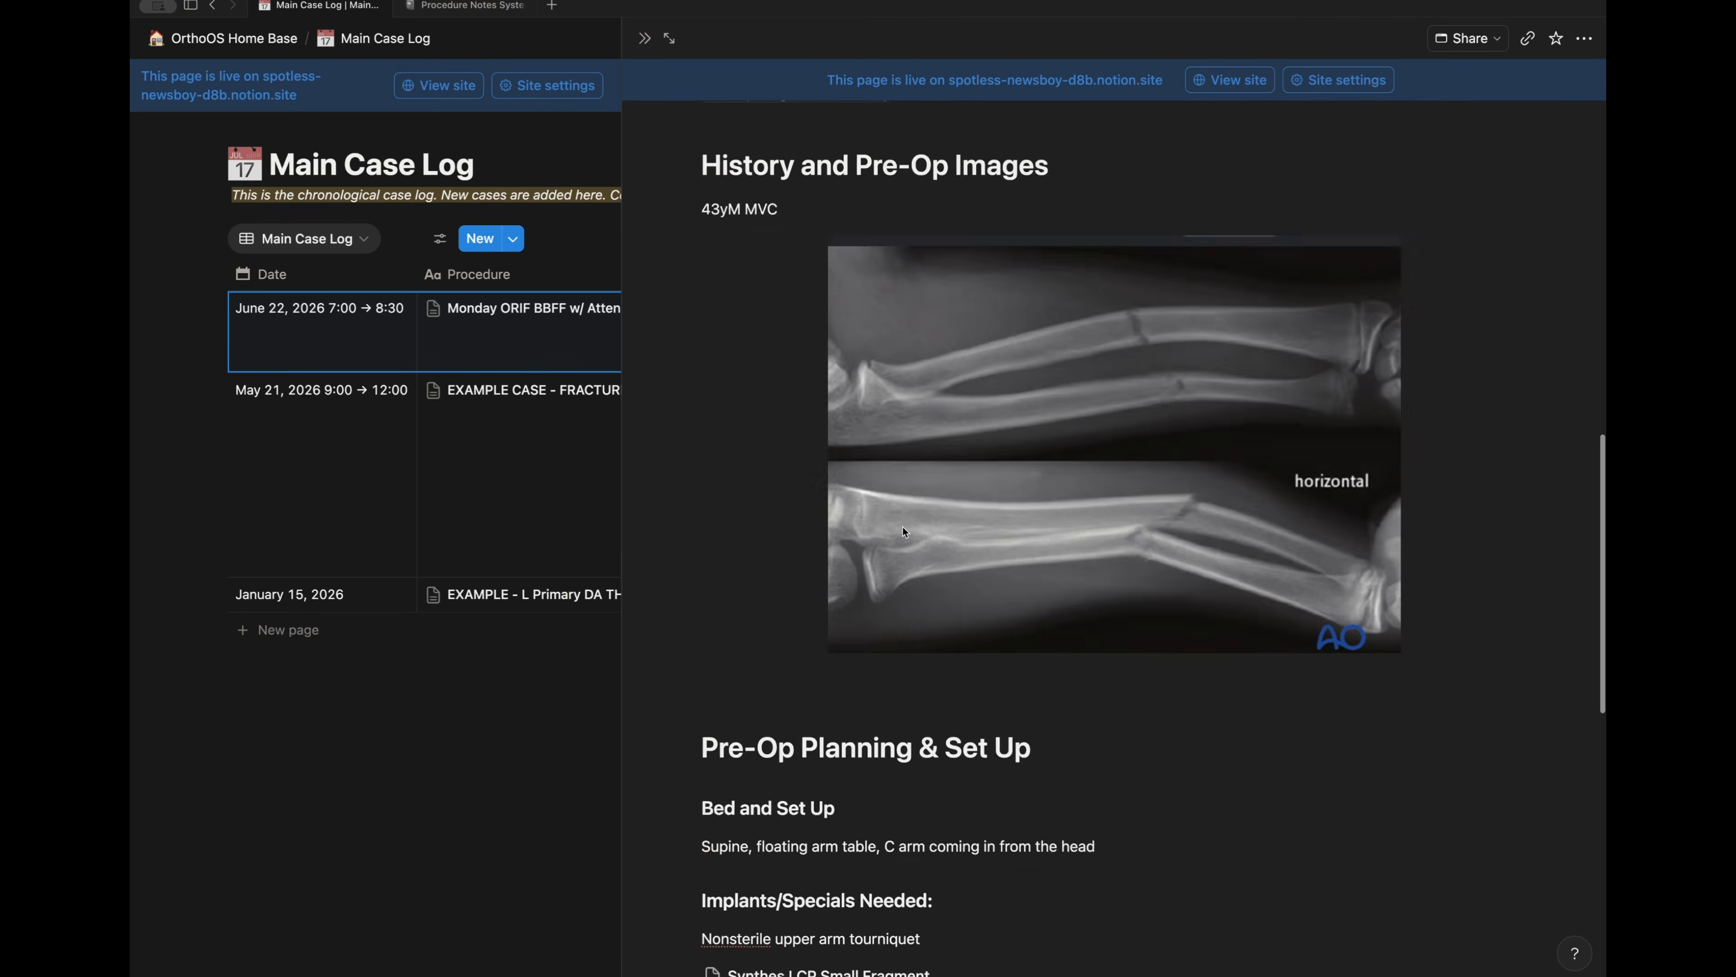
scroll(904, 532, "down", 8)
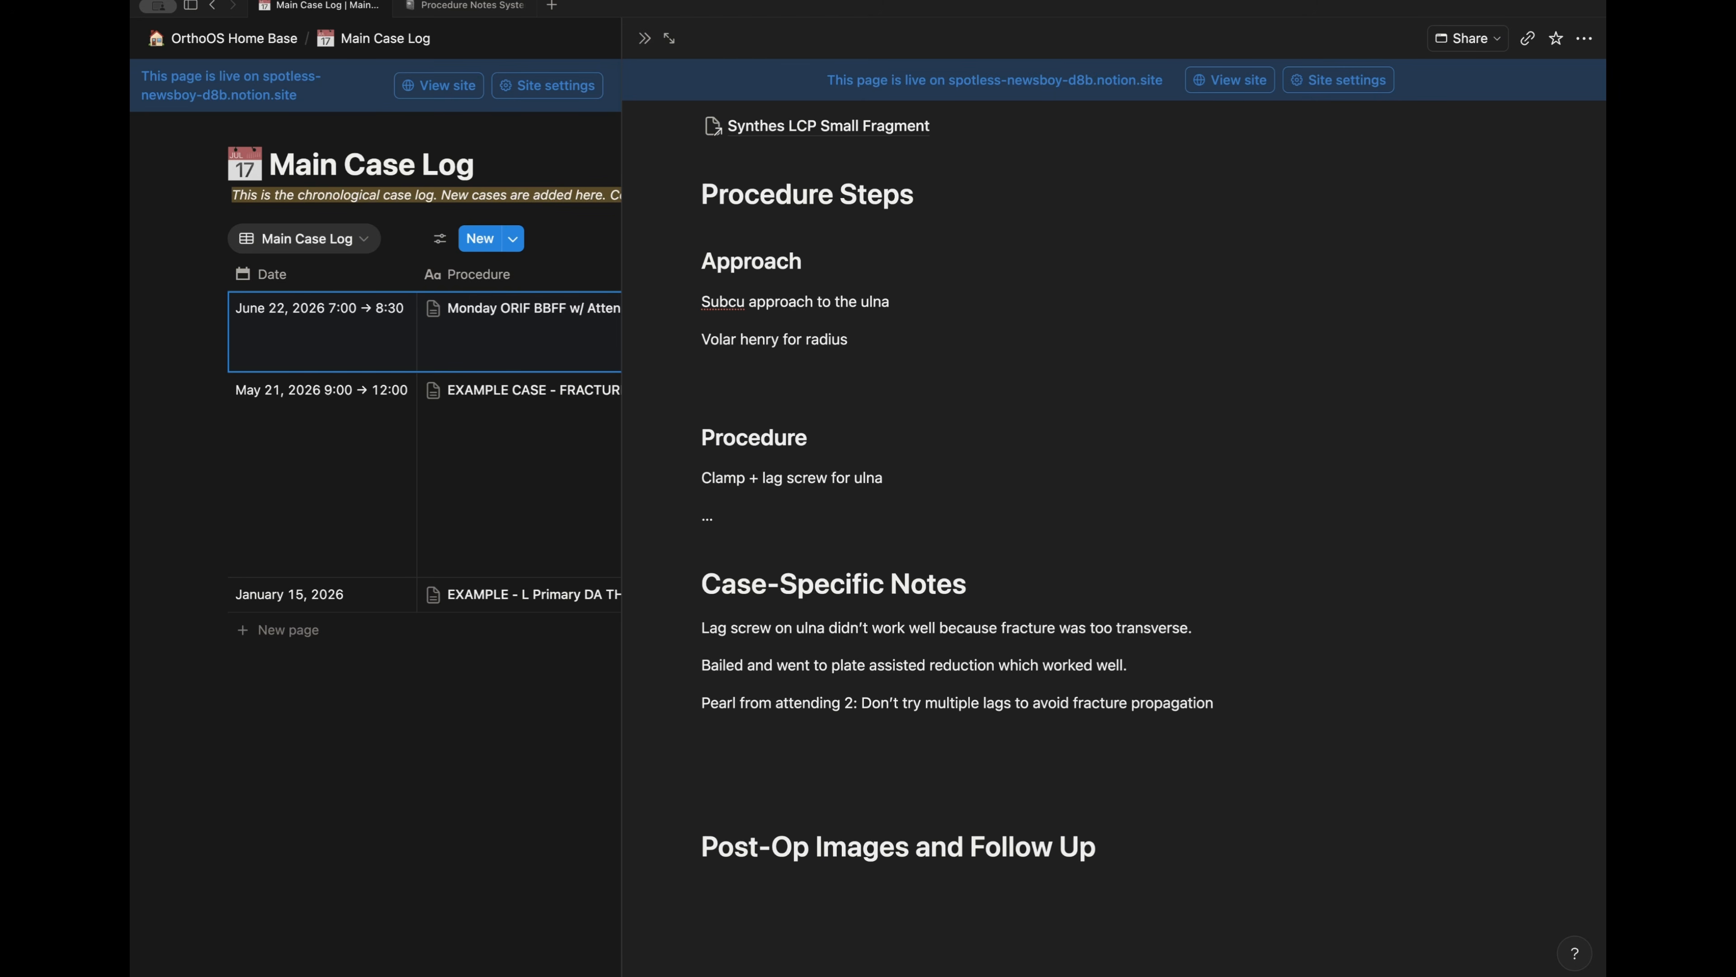
left_click(967, 917)
key("ctrl+v")
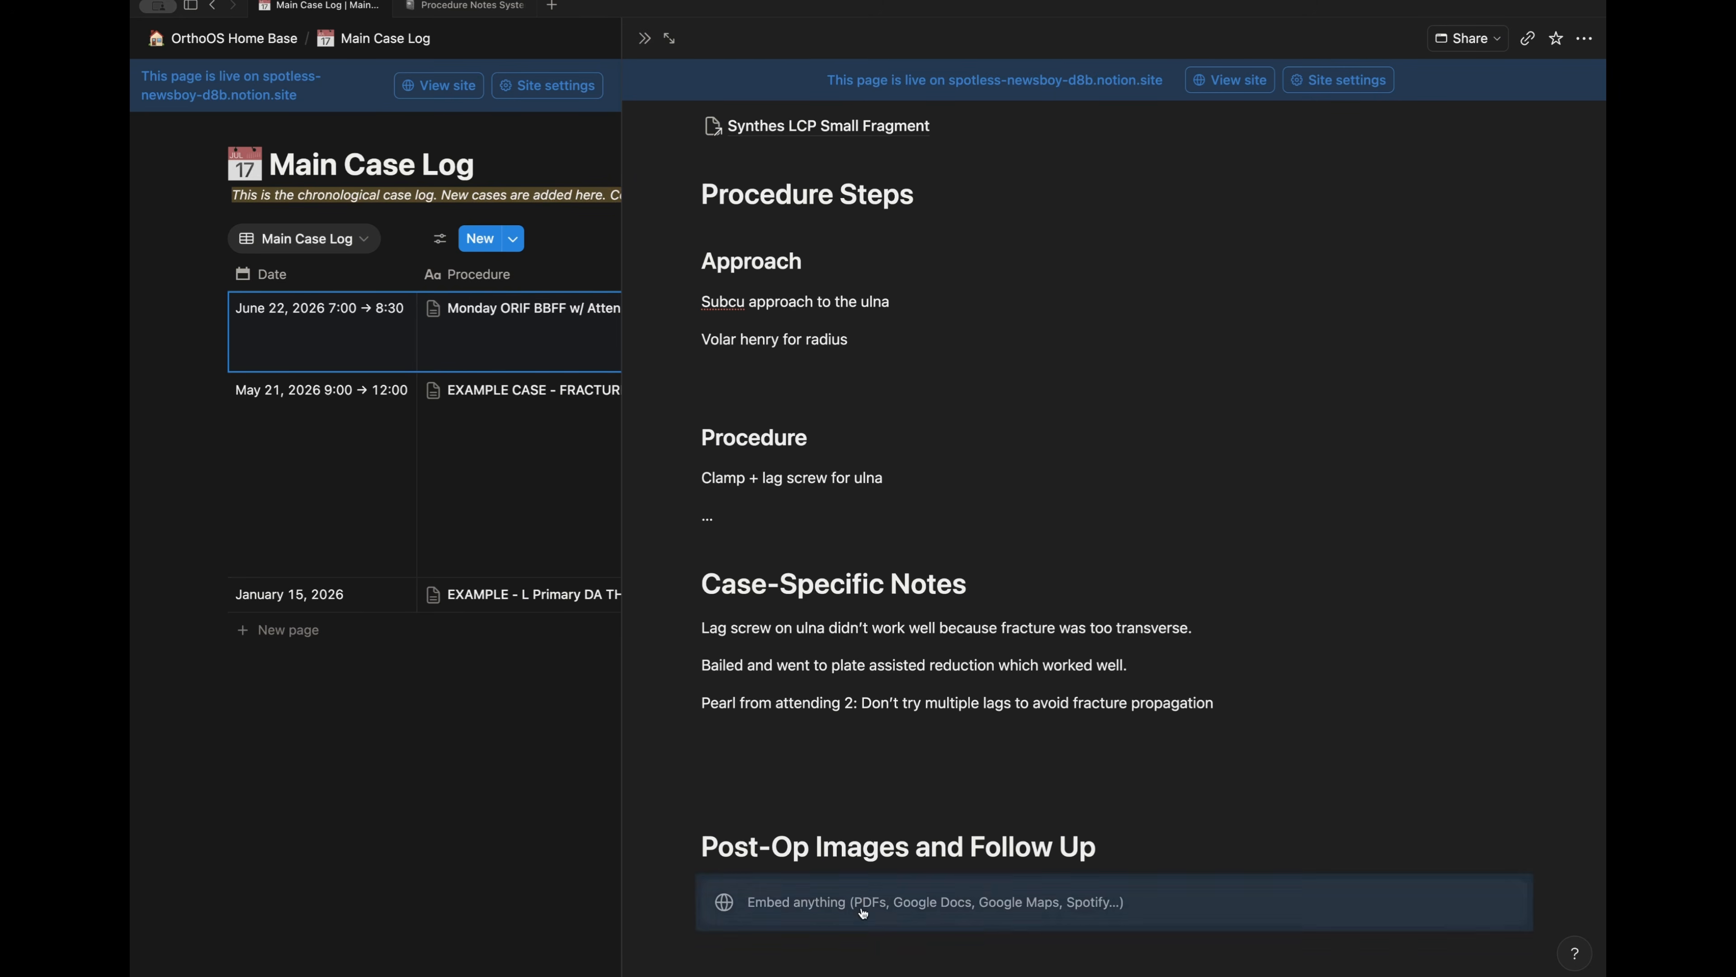
scroll(1088, 867, "down", 5)
- Add the line "Working through some wrist stiffness at 6 weeks but no pain" above the post-op X-ray and close the case page
left_click(1130, 641)
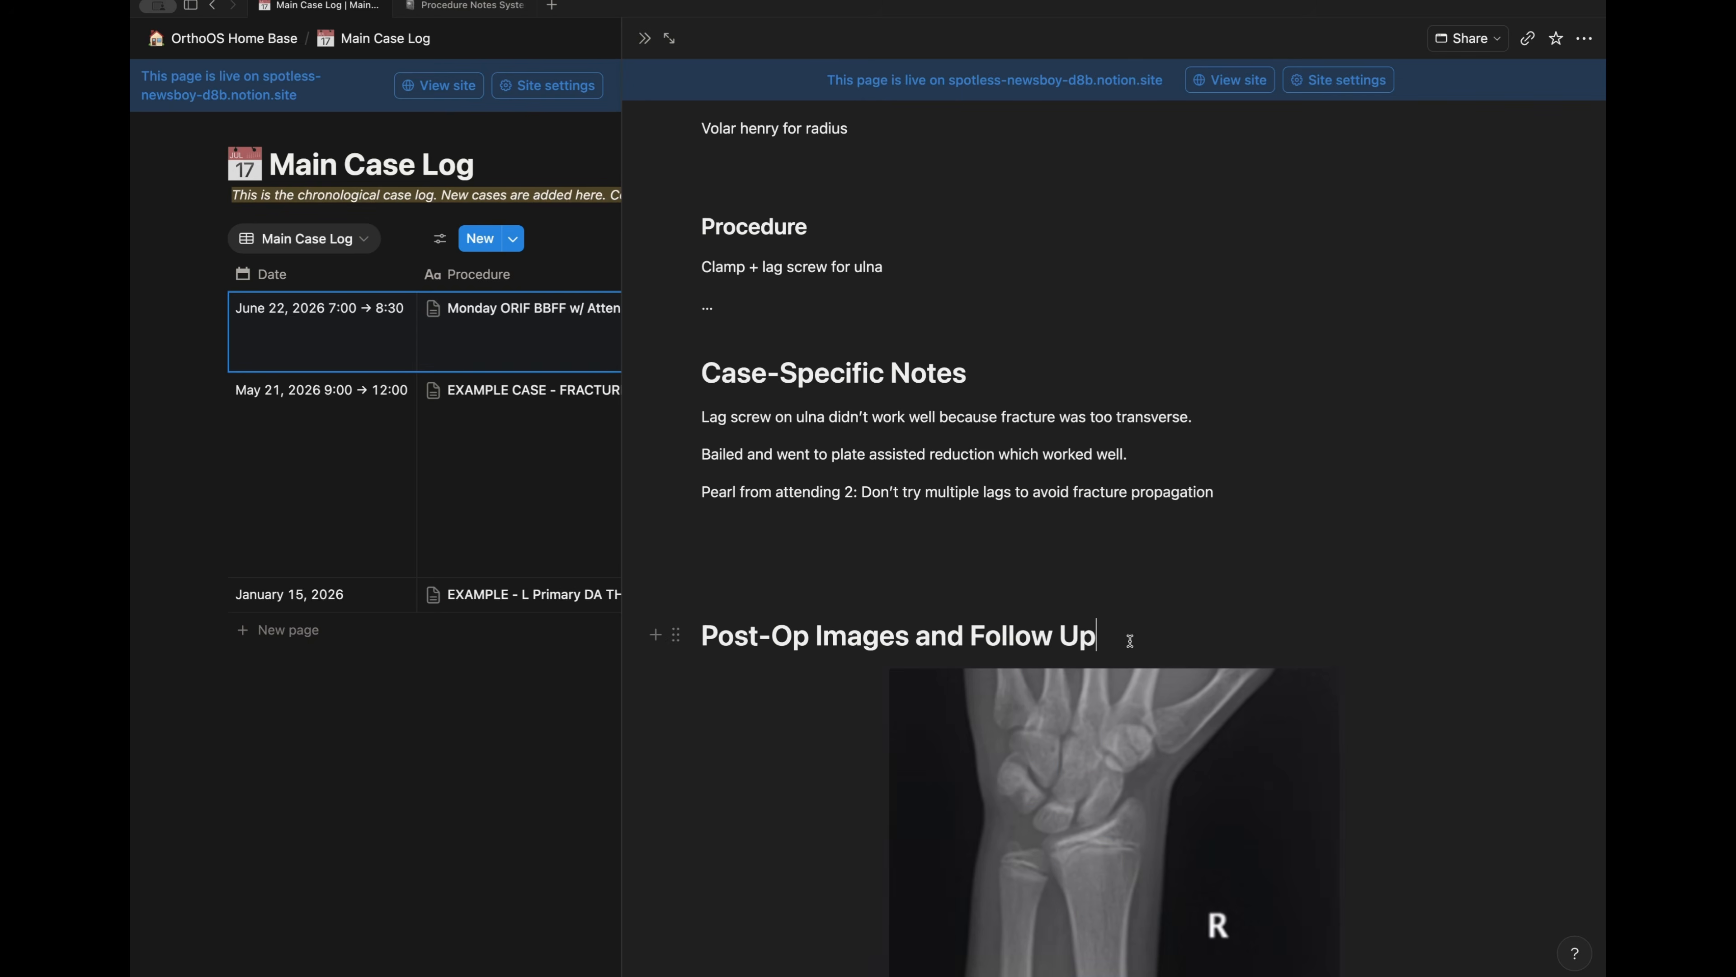
key("Return")
type("Working through some wrist stiffness at 6 weeks but no paiun")
key("BackSpace")
key("BackSpace")
type("n")
scroll(1181, 396, "down", 10)
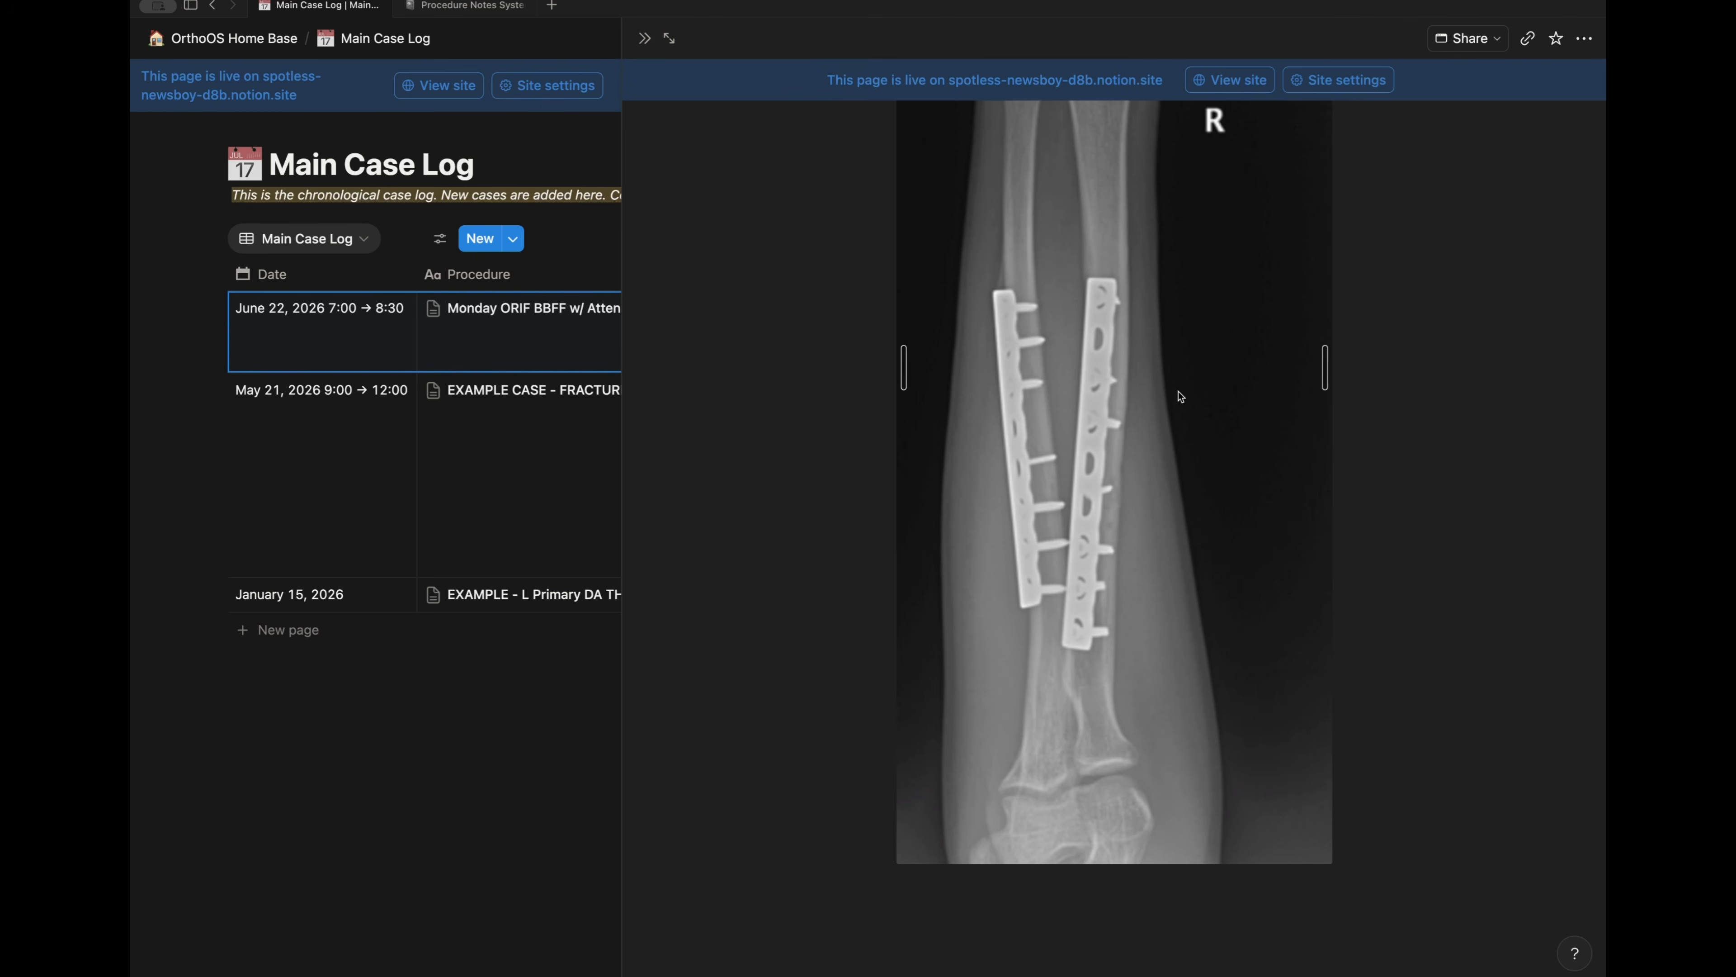
scroll(1197, 432, "up", 20)
scroll(1196, 433, "up", 15)
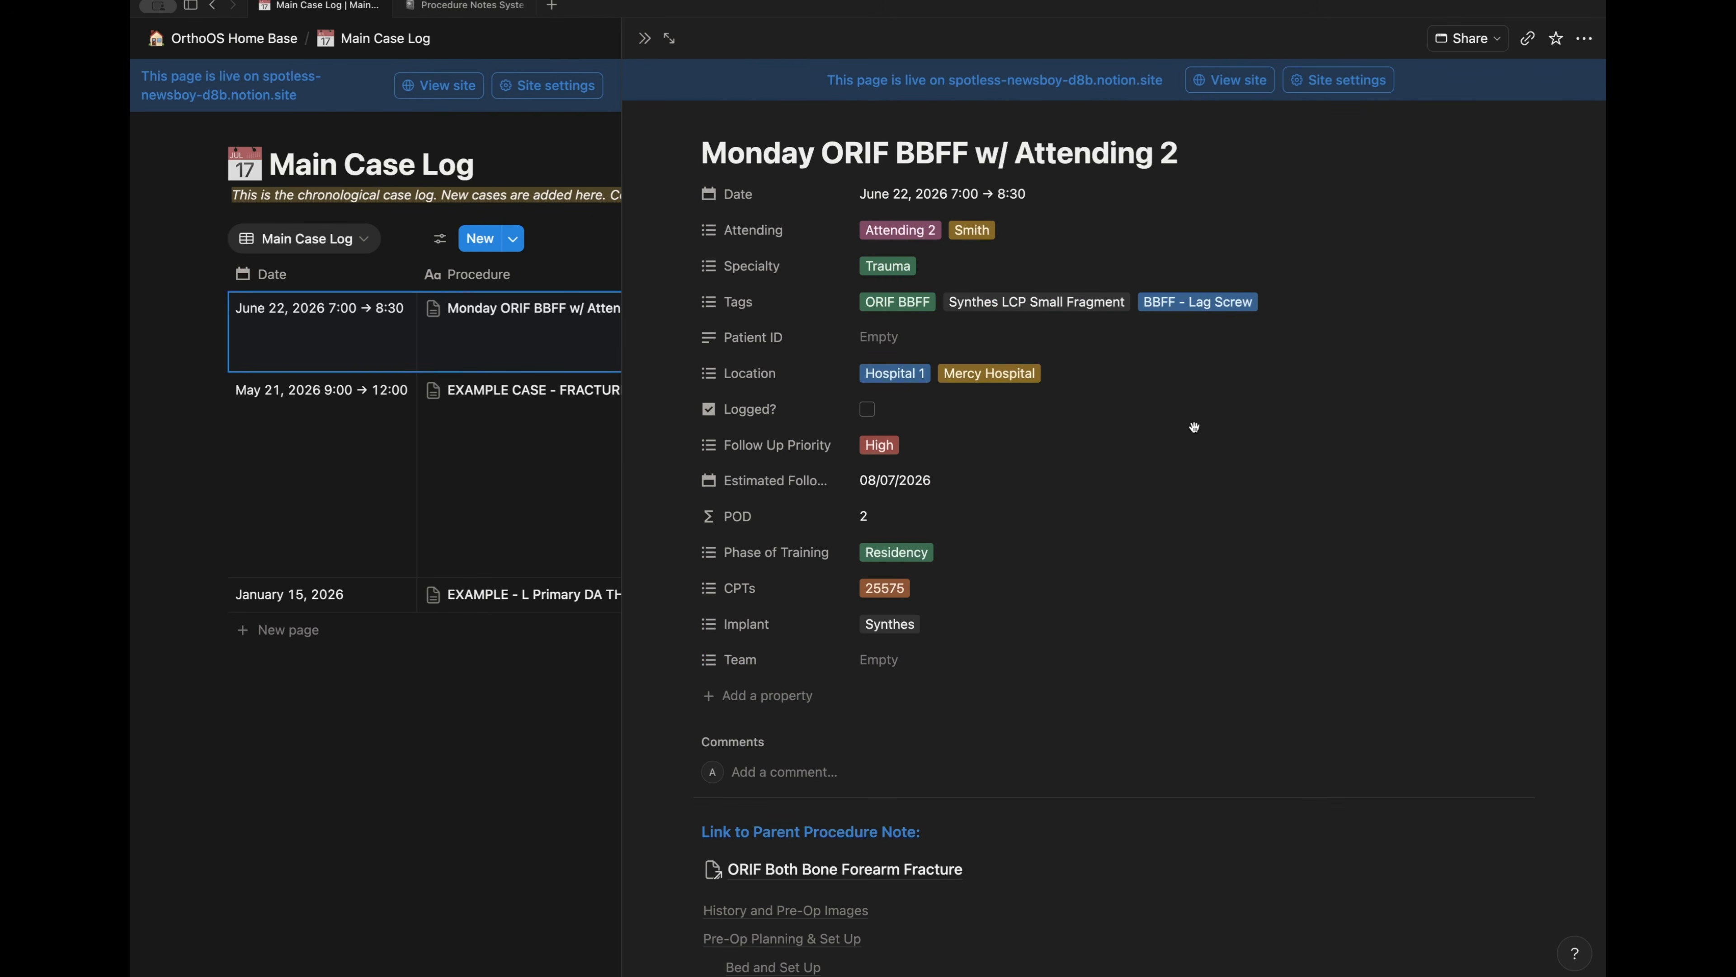
left_click(645, 38)
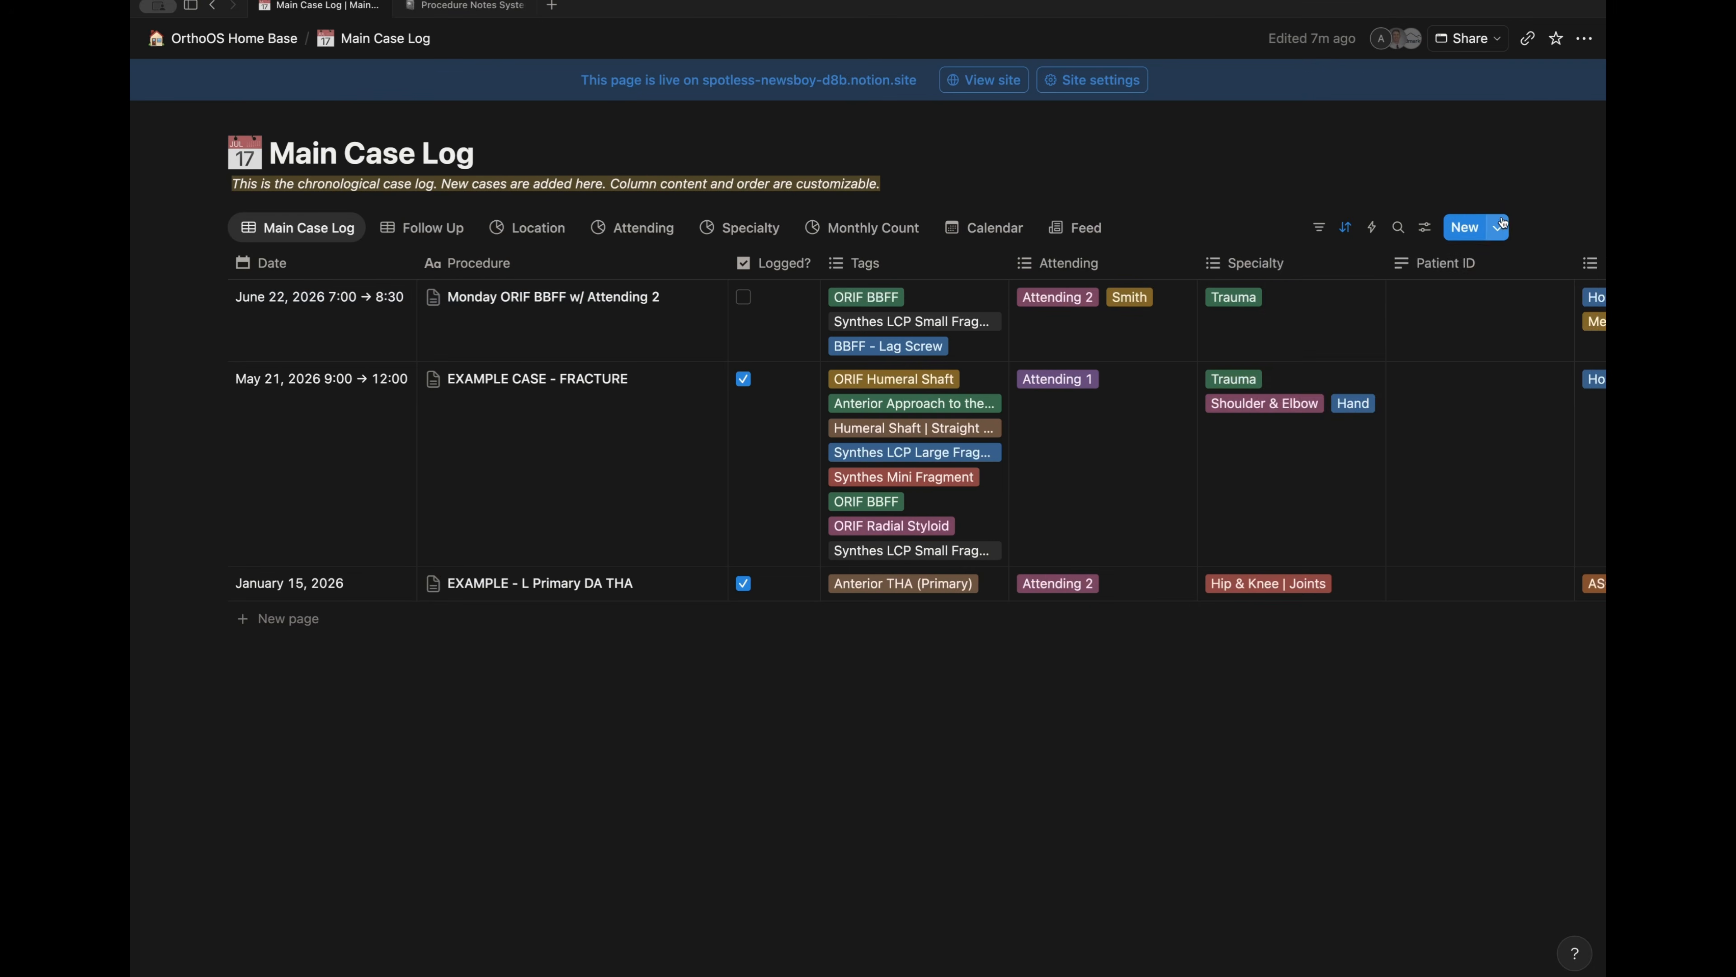
- Create a case entry from the Post-Hoc Notes template and look through its preop, case notes and post-op sections
left_click(1500, 229)
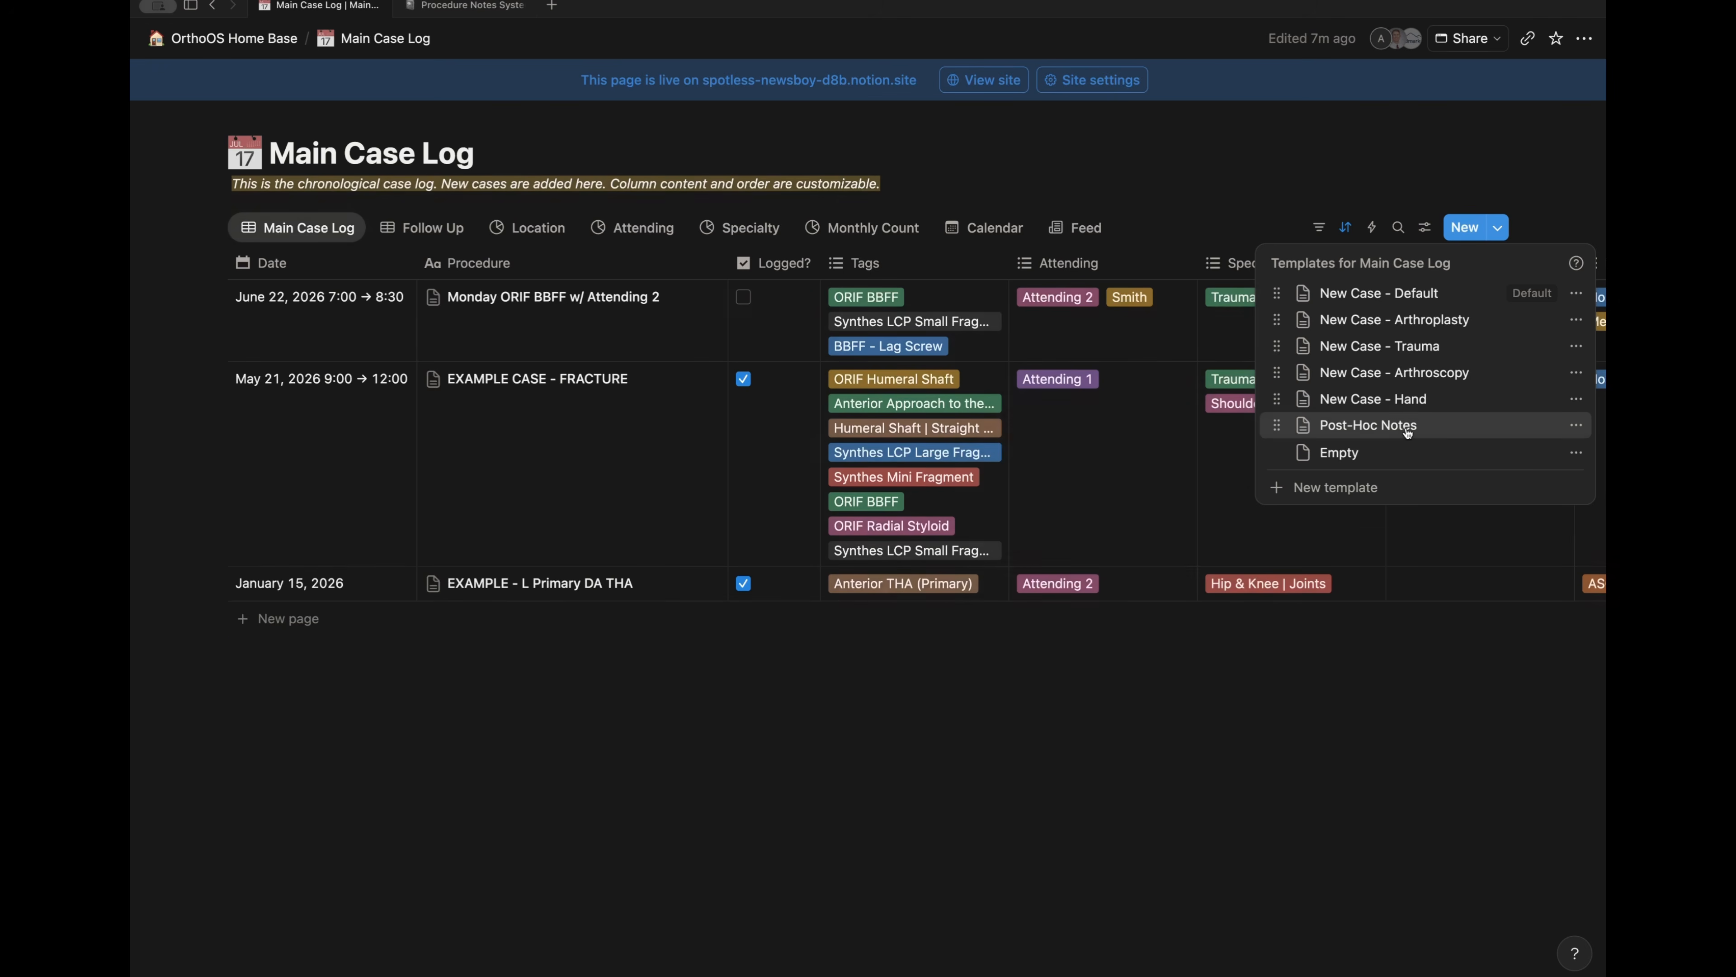
left_click(1406, 429)
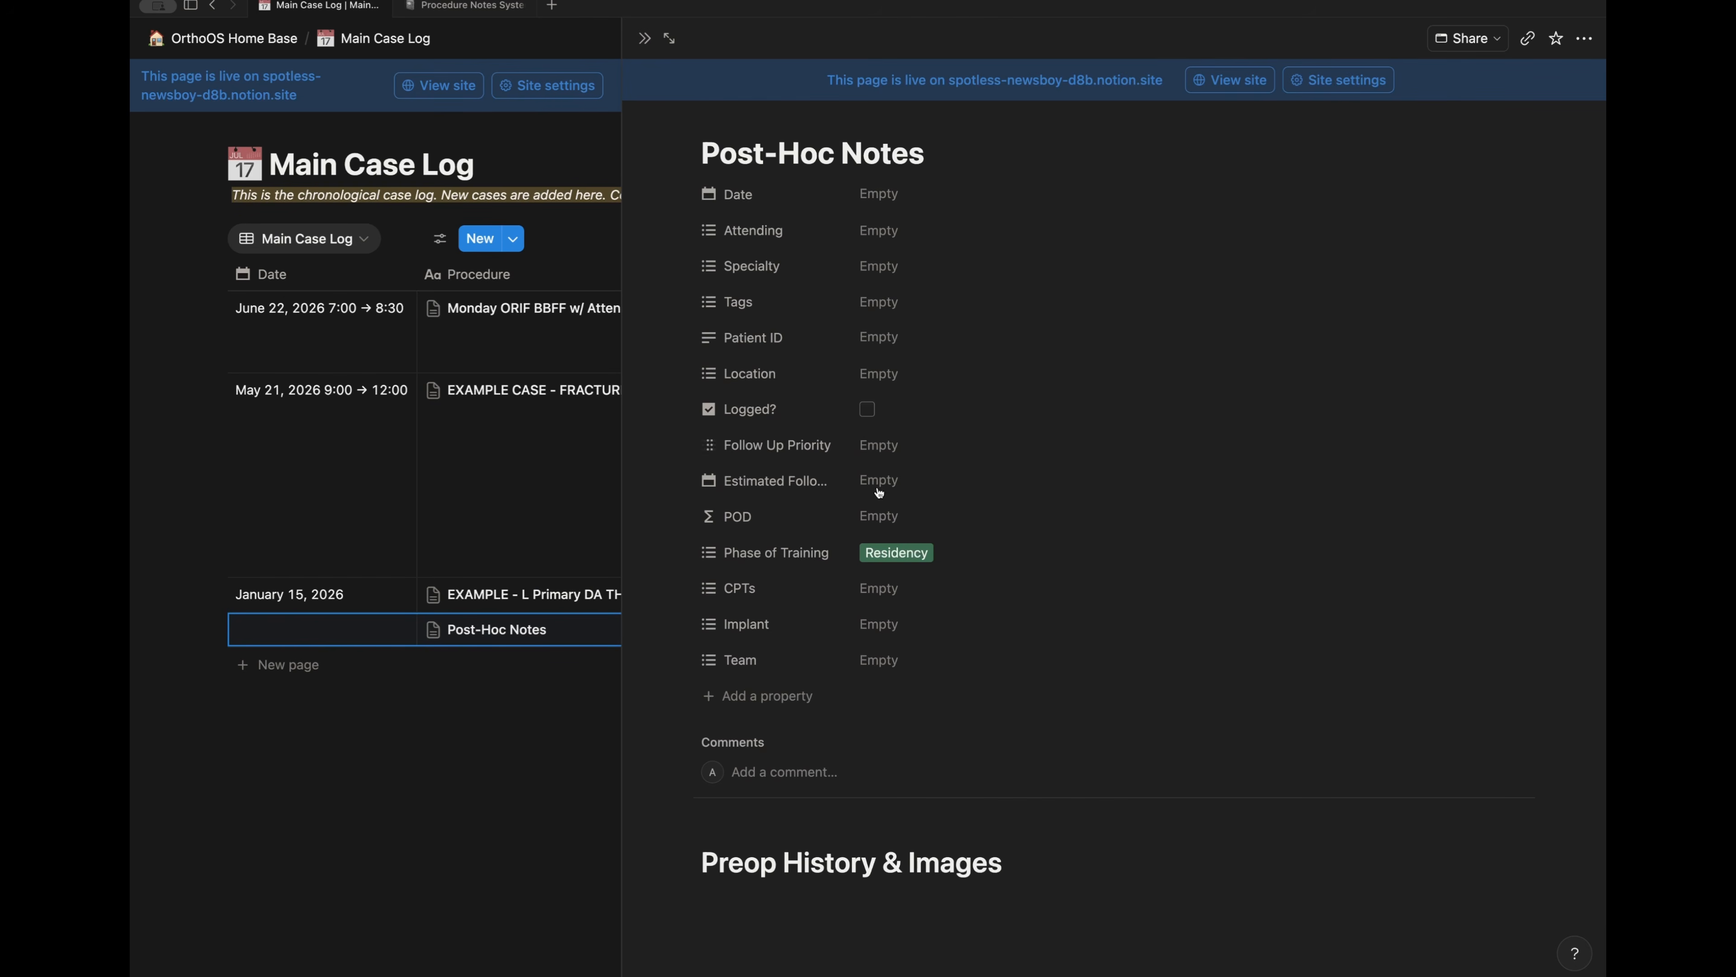
scroll(882, 733, "down", 6)
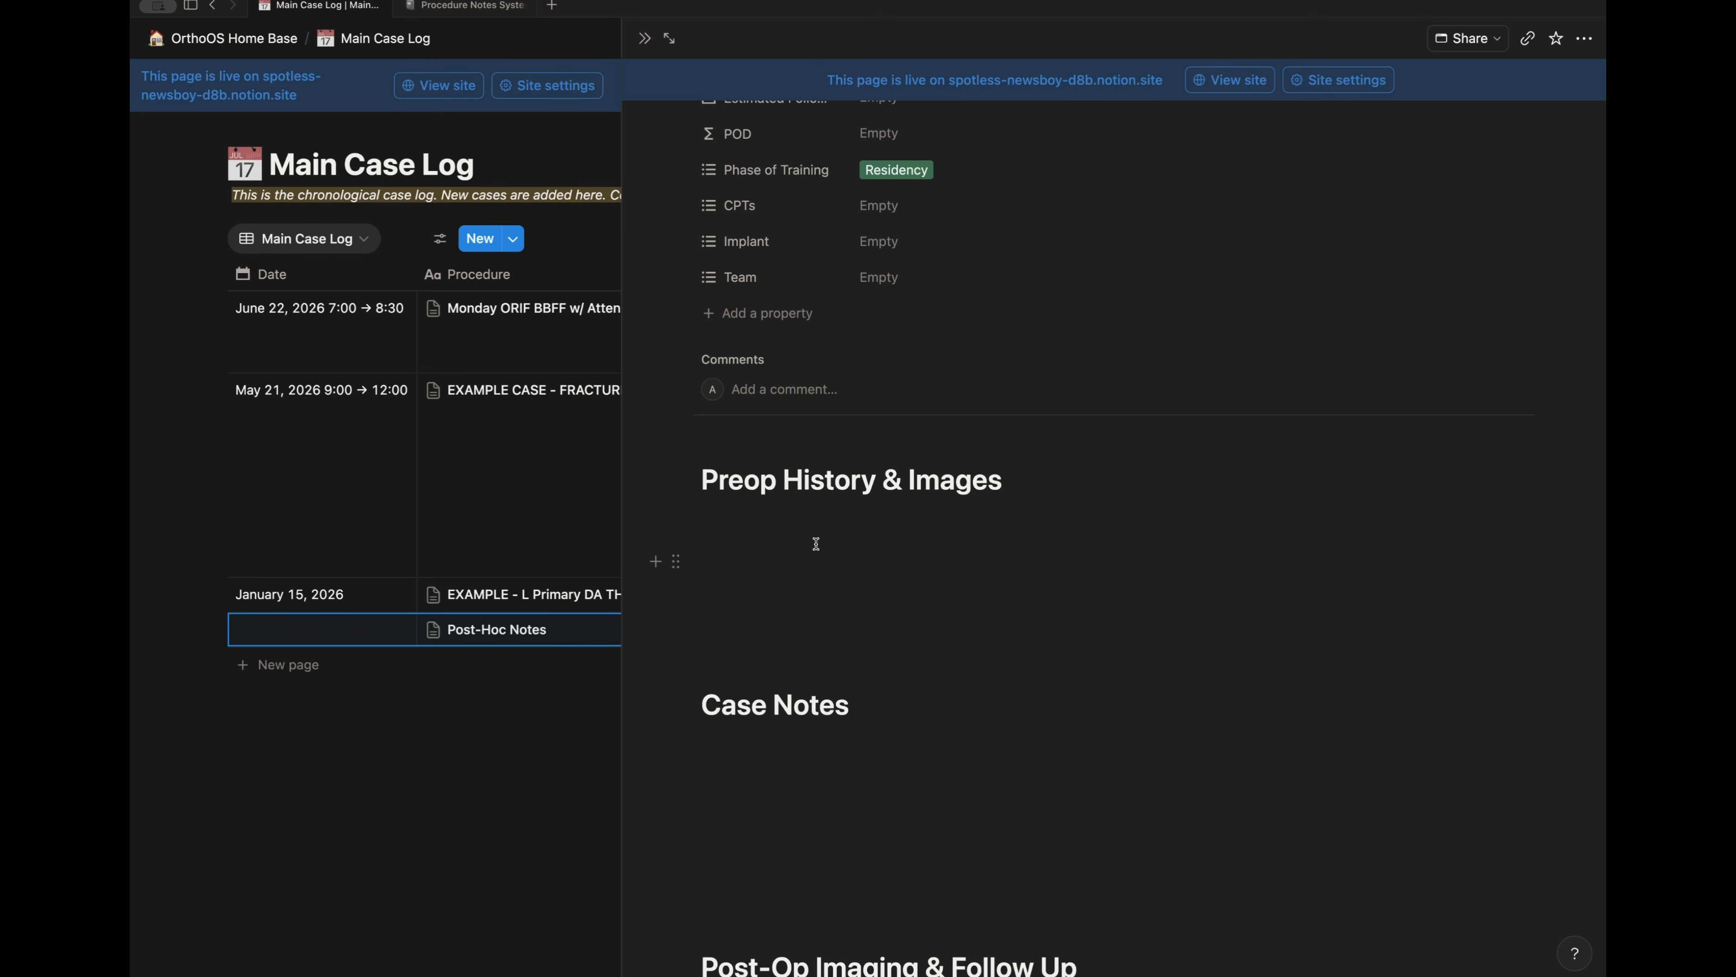
scroll(816, 544, "down", 1)
left_click(742, 662)
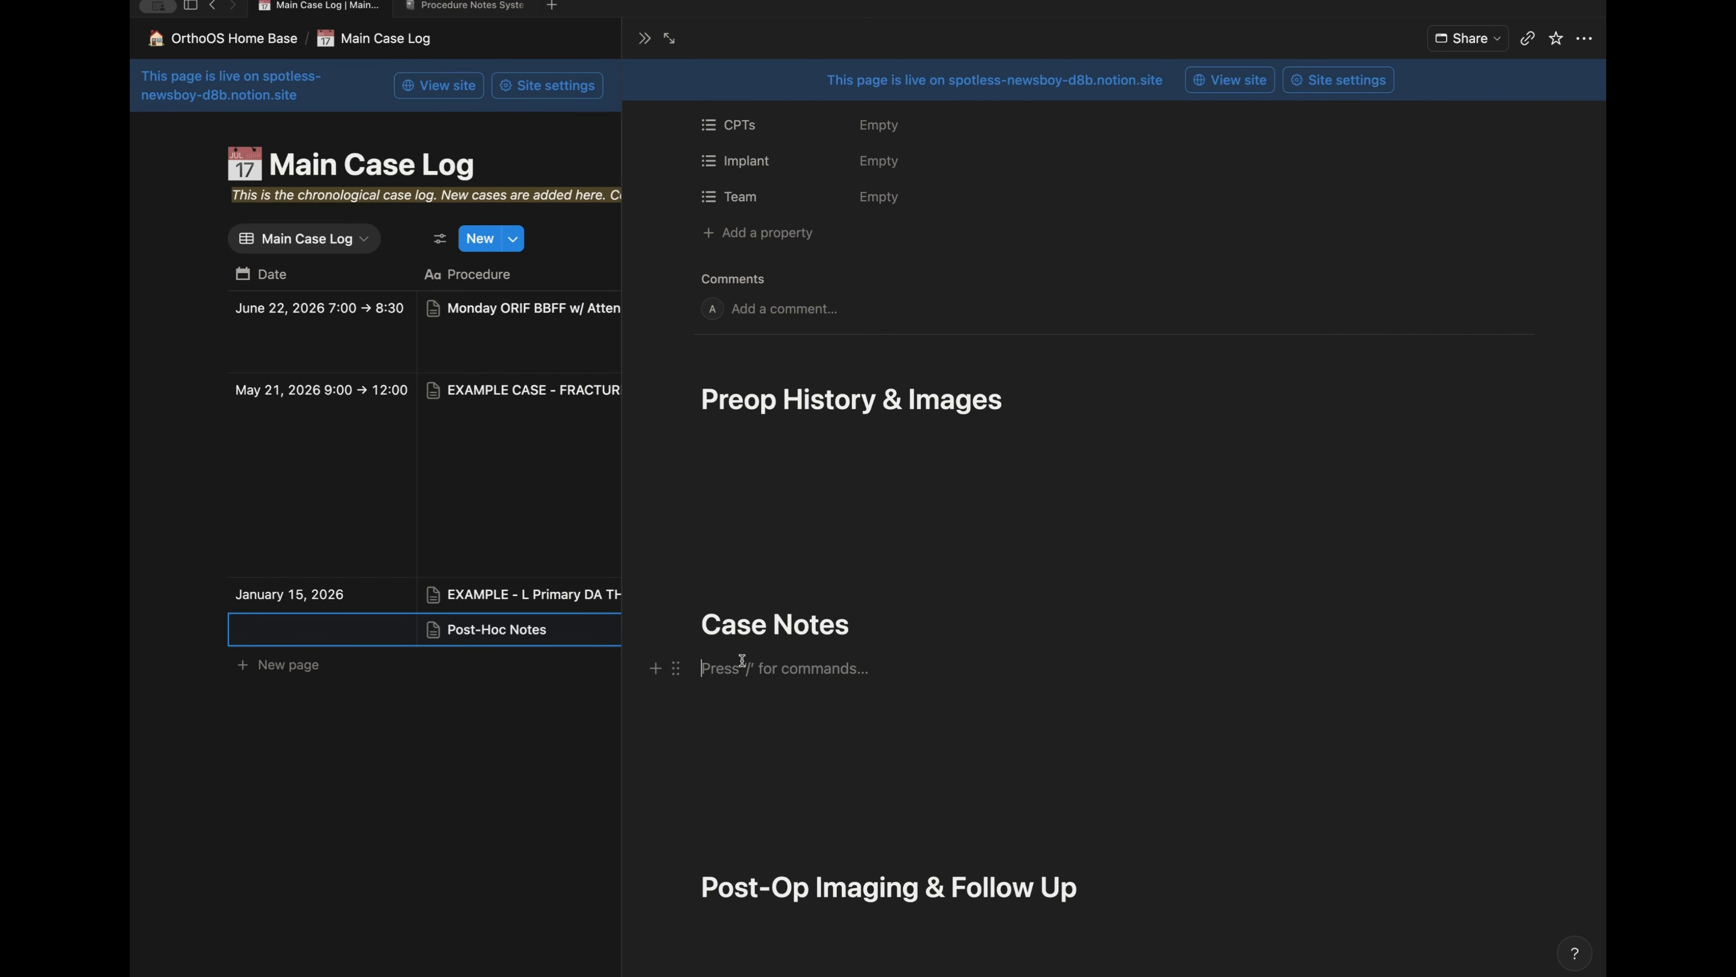
scroll(820, 694, "down", 1)
left_click(782, 900)
scroll(793, 900, "up", 8)
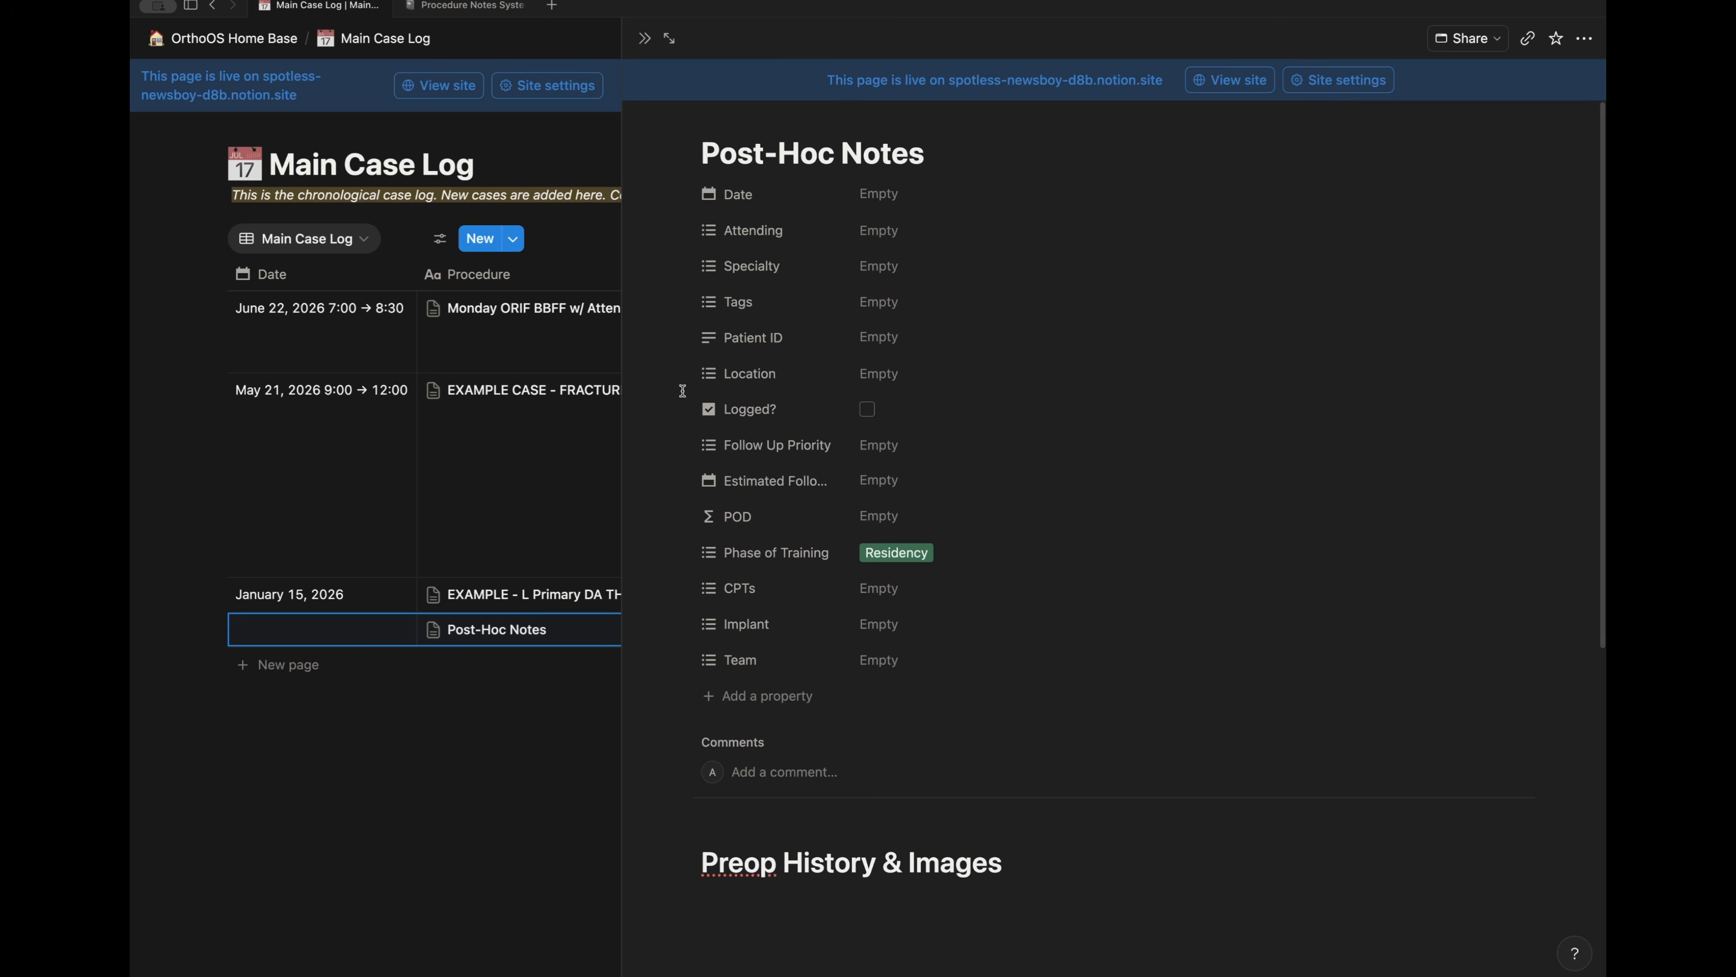
left_click(644, 39)
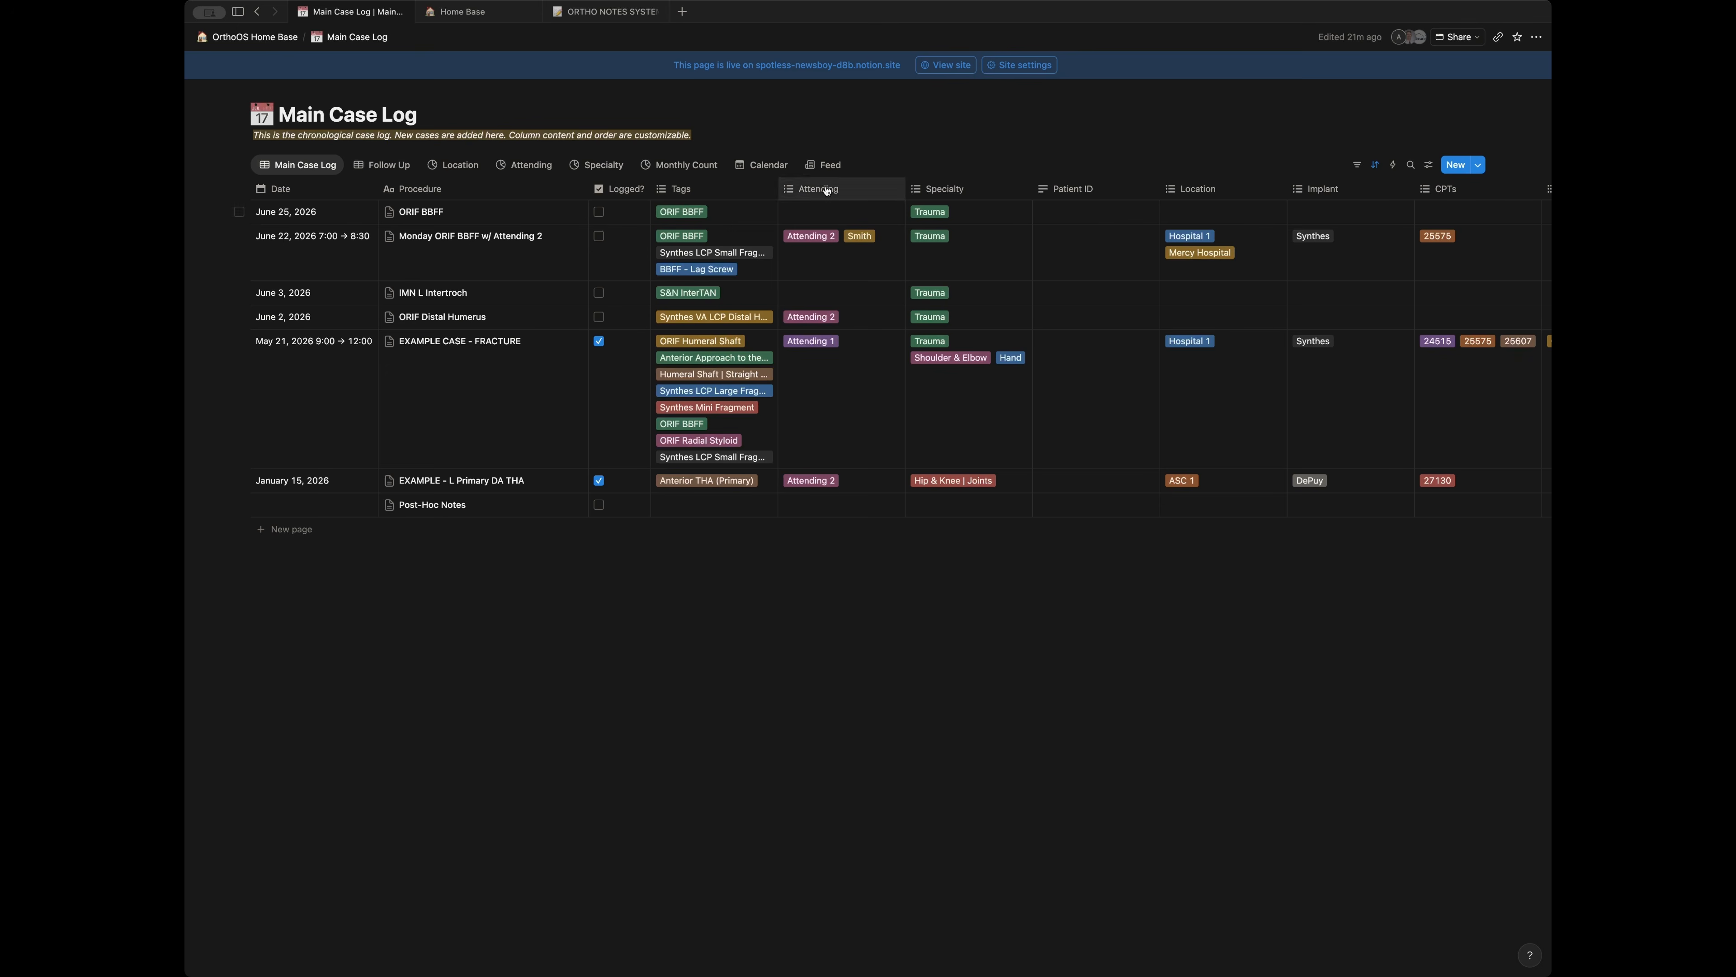
- Switch the case log to the Follow Up view and examine its follow-up priority and date columns
left_click(387, 166)
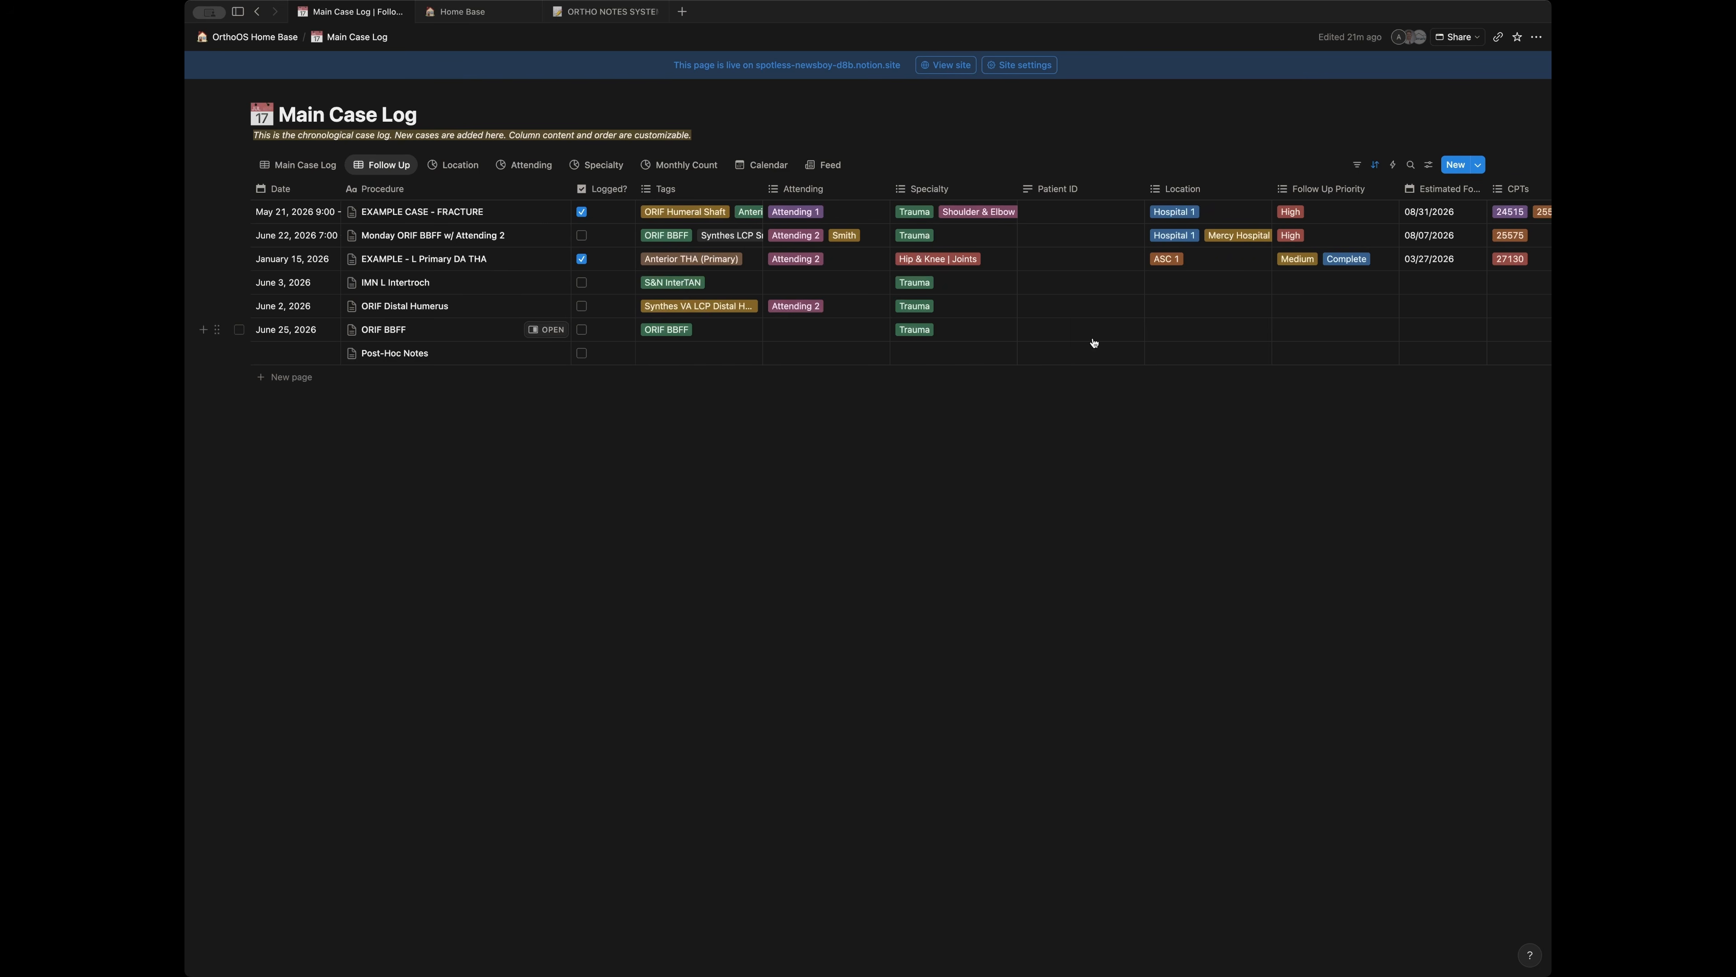
scroll(1097, 339, "right", 3)
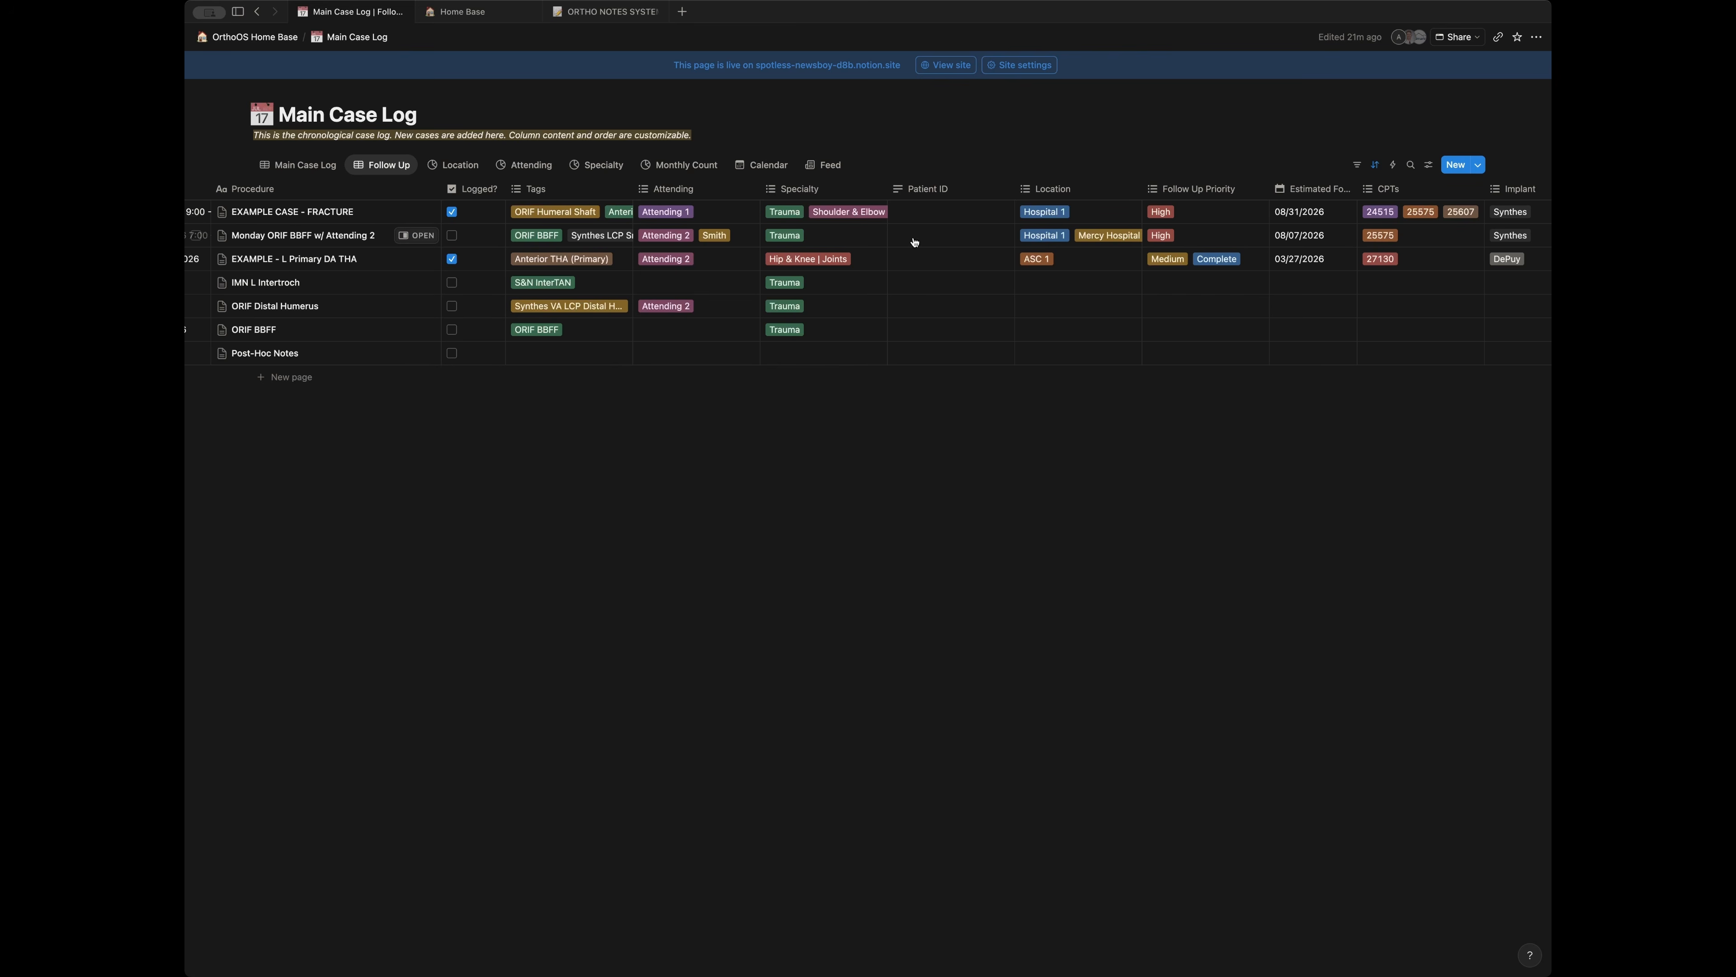
scroll(410, 247, "left", 3)
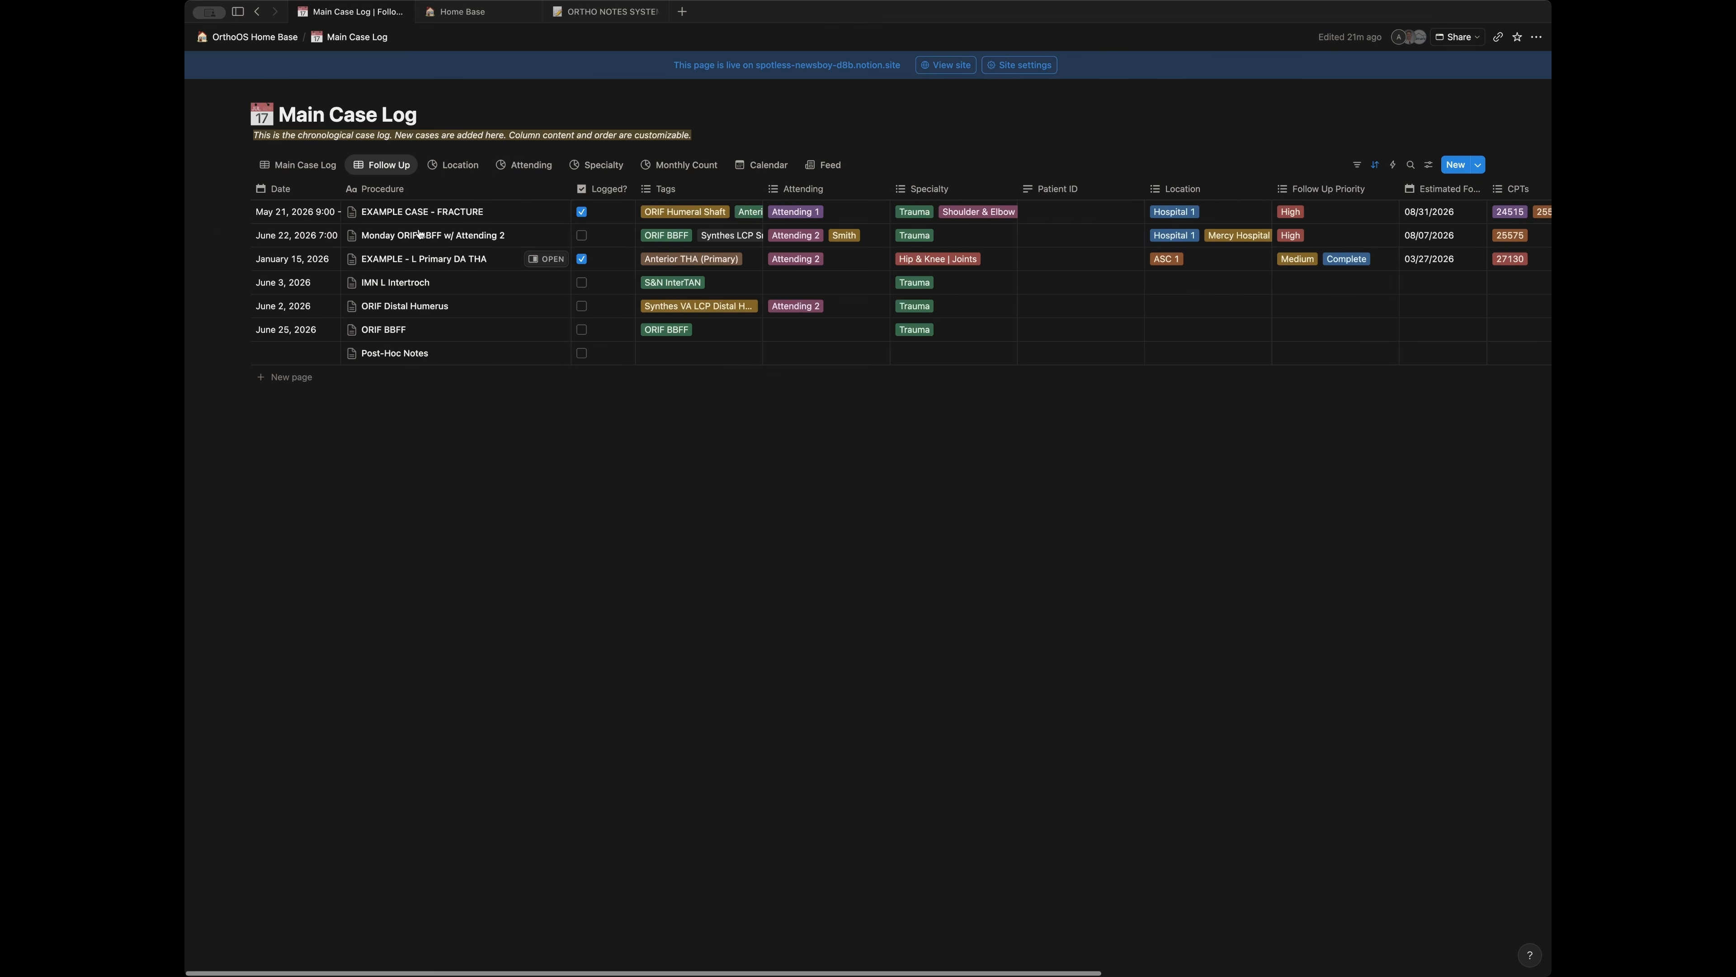
- Examine the case log's Location, Attending, Specialty and Monthly Count chart views in turn
left_click(457, 165)
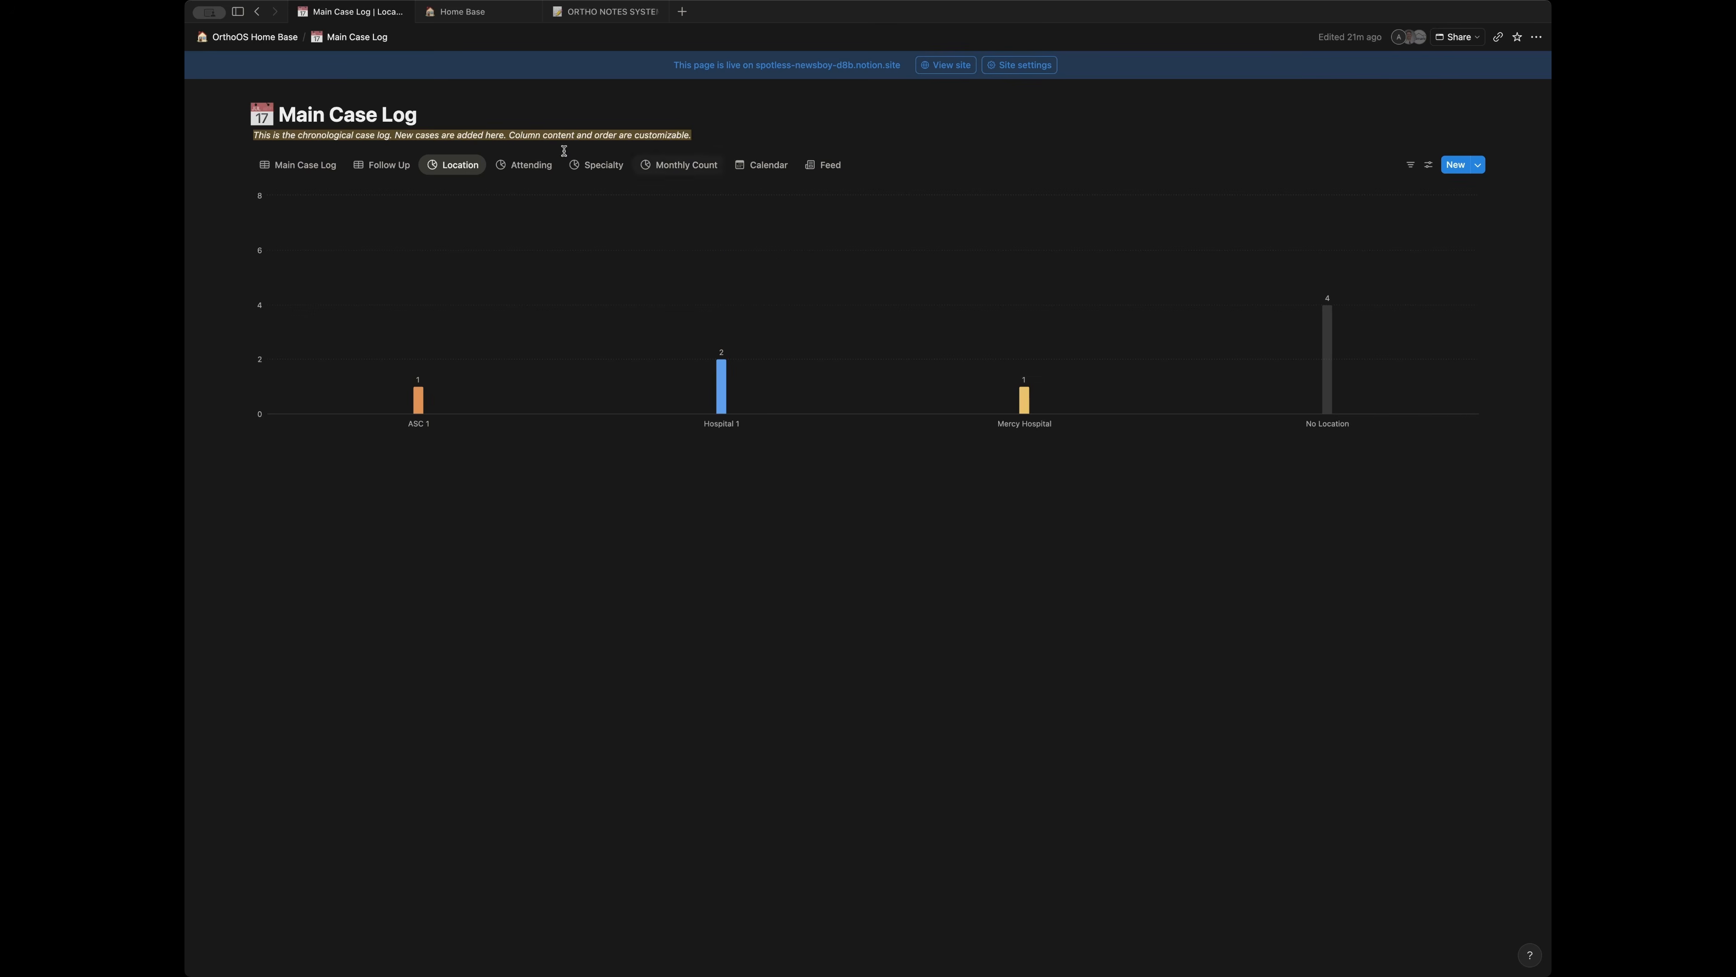
left_click(529, 166)
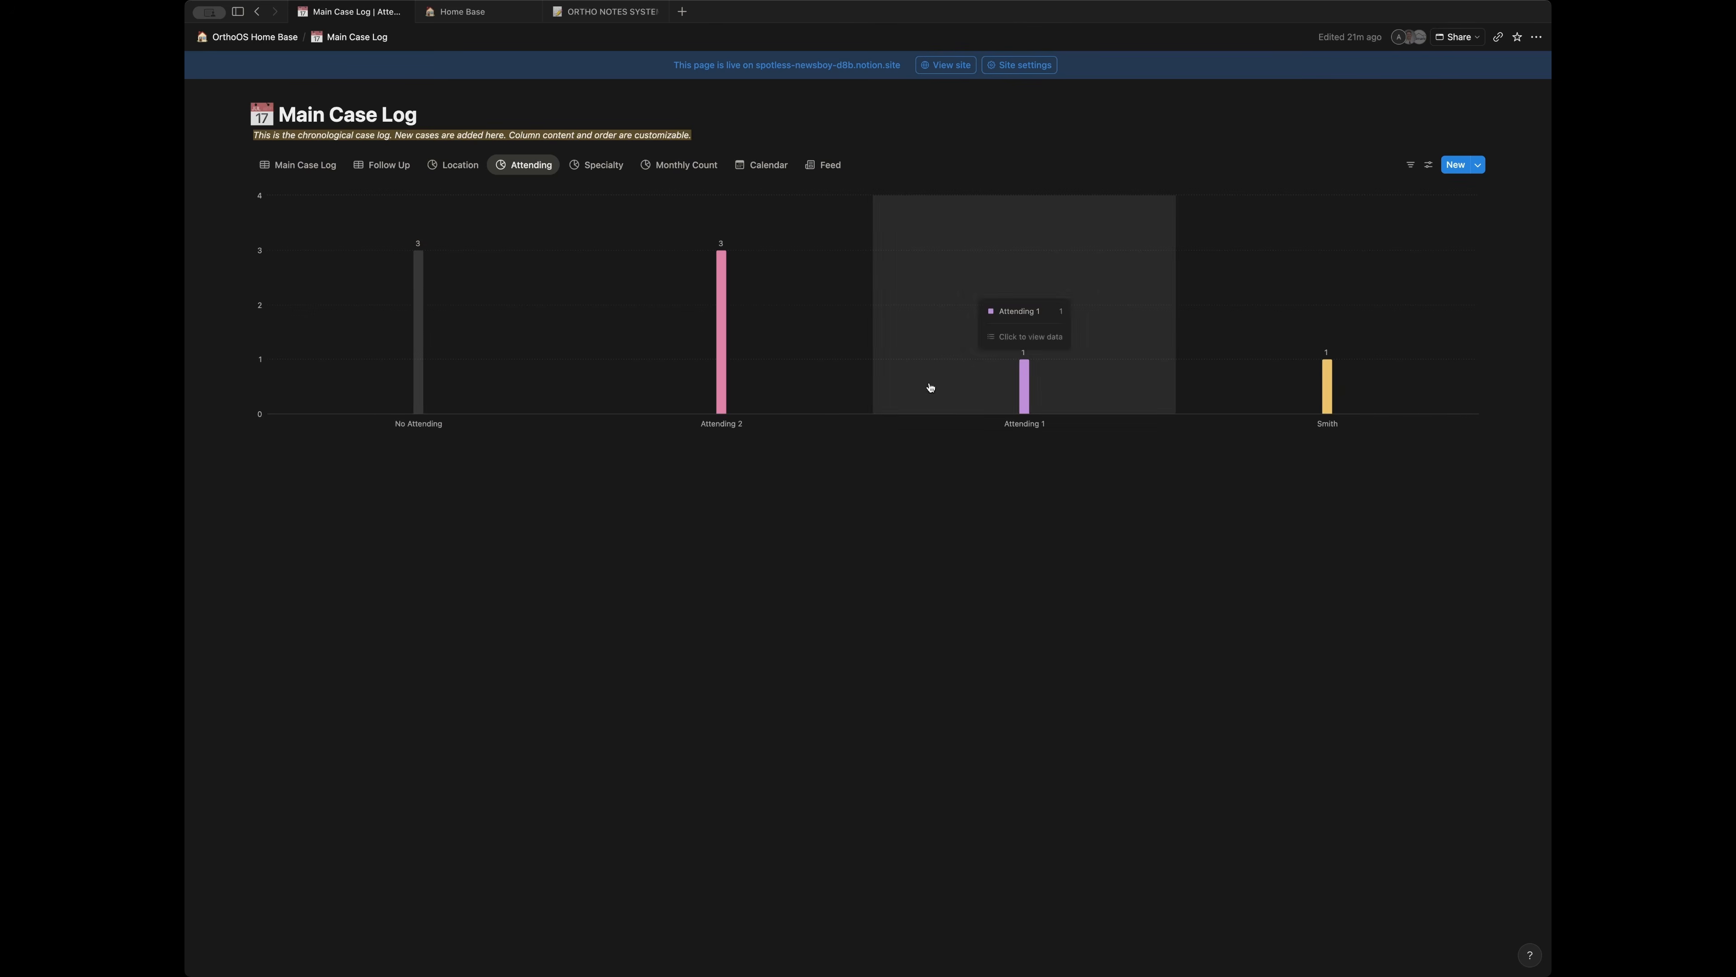
left_click(596, 165)
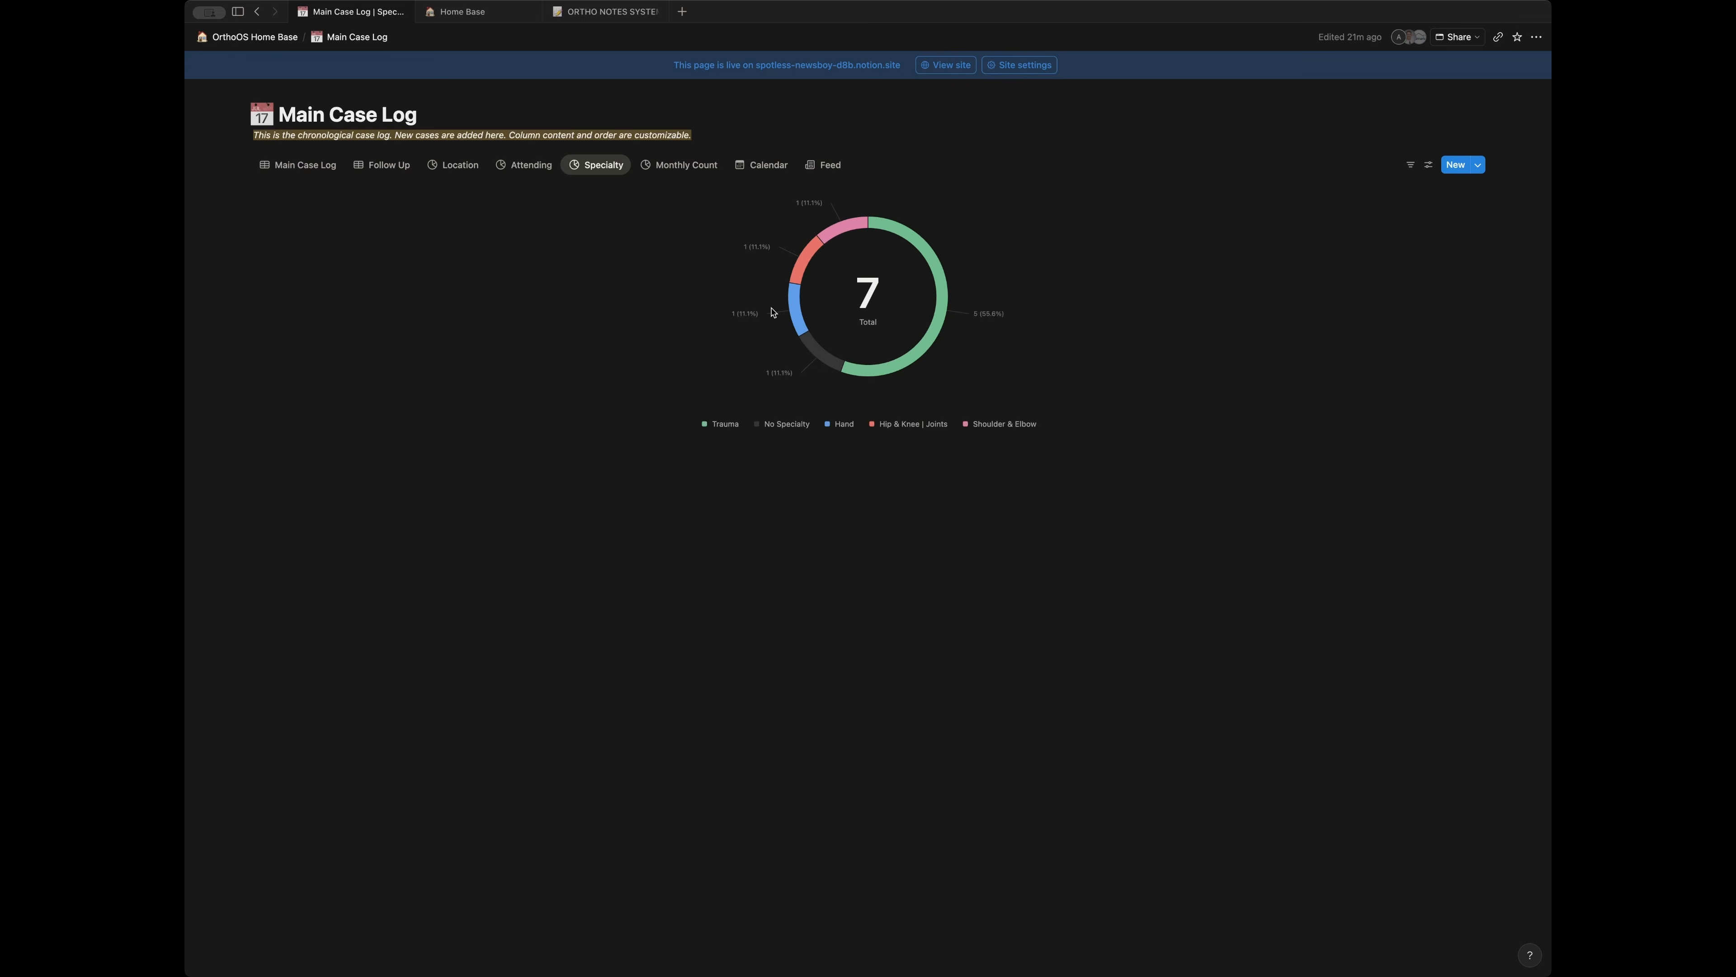
left_click(680, 165)
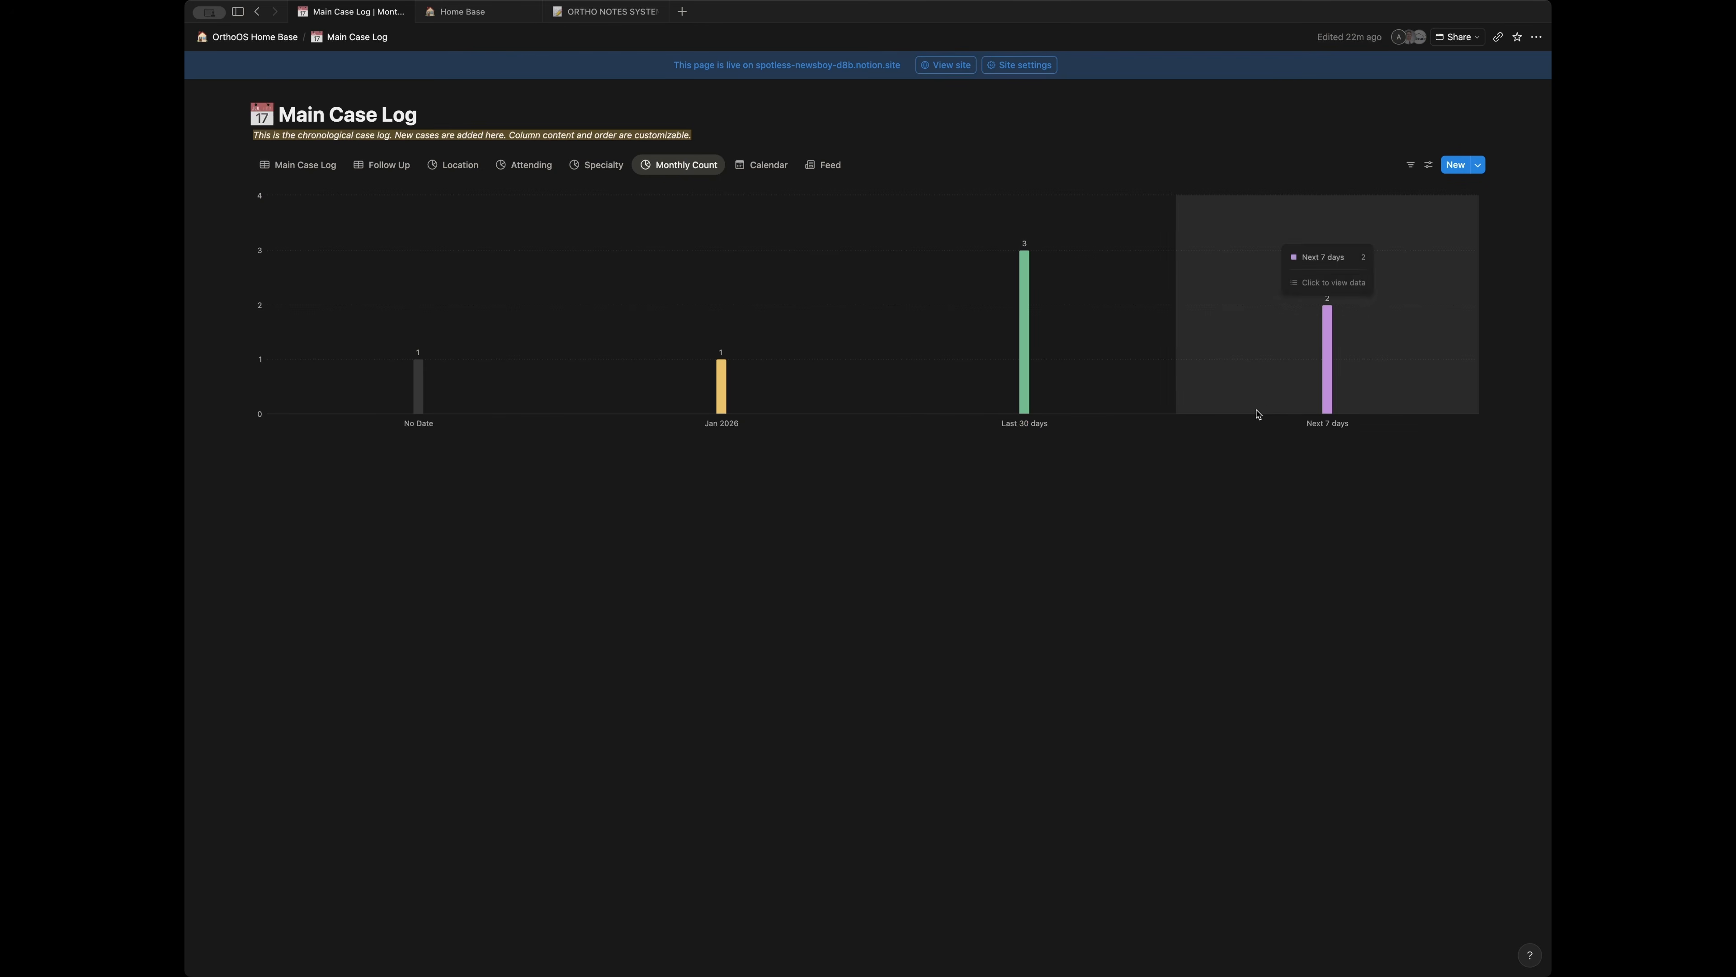
- Switch the case log to the Calendar view and look over the scheduled cases from June 2026 onward
left_click(758, 168)
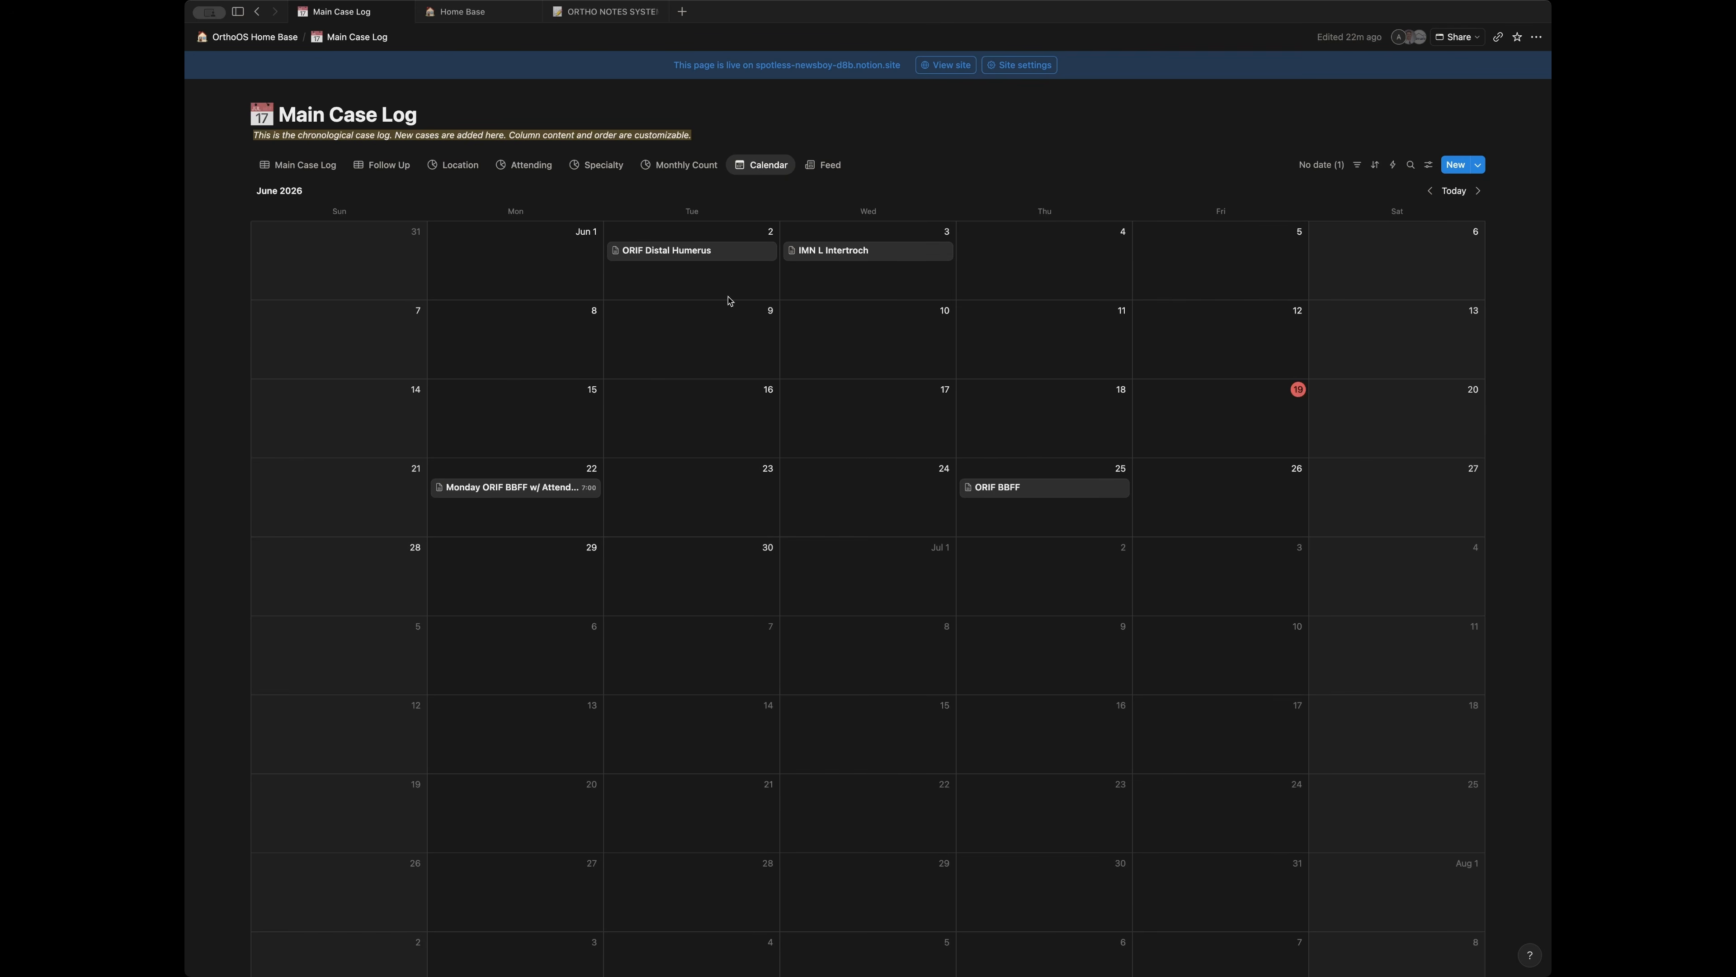
scroll(691, 512, "down", 10)
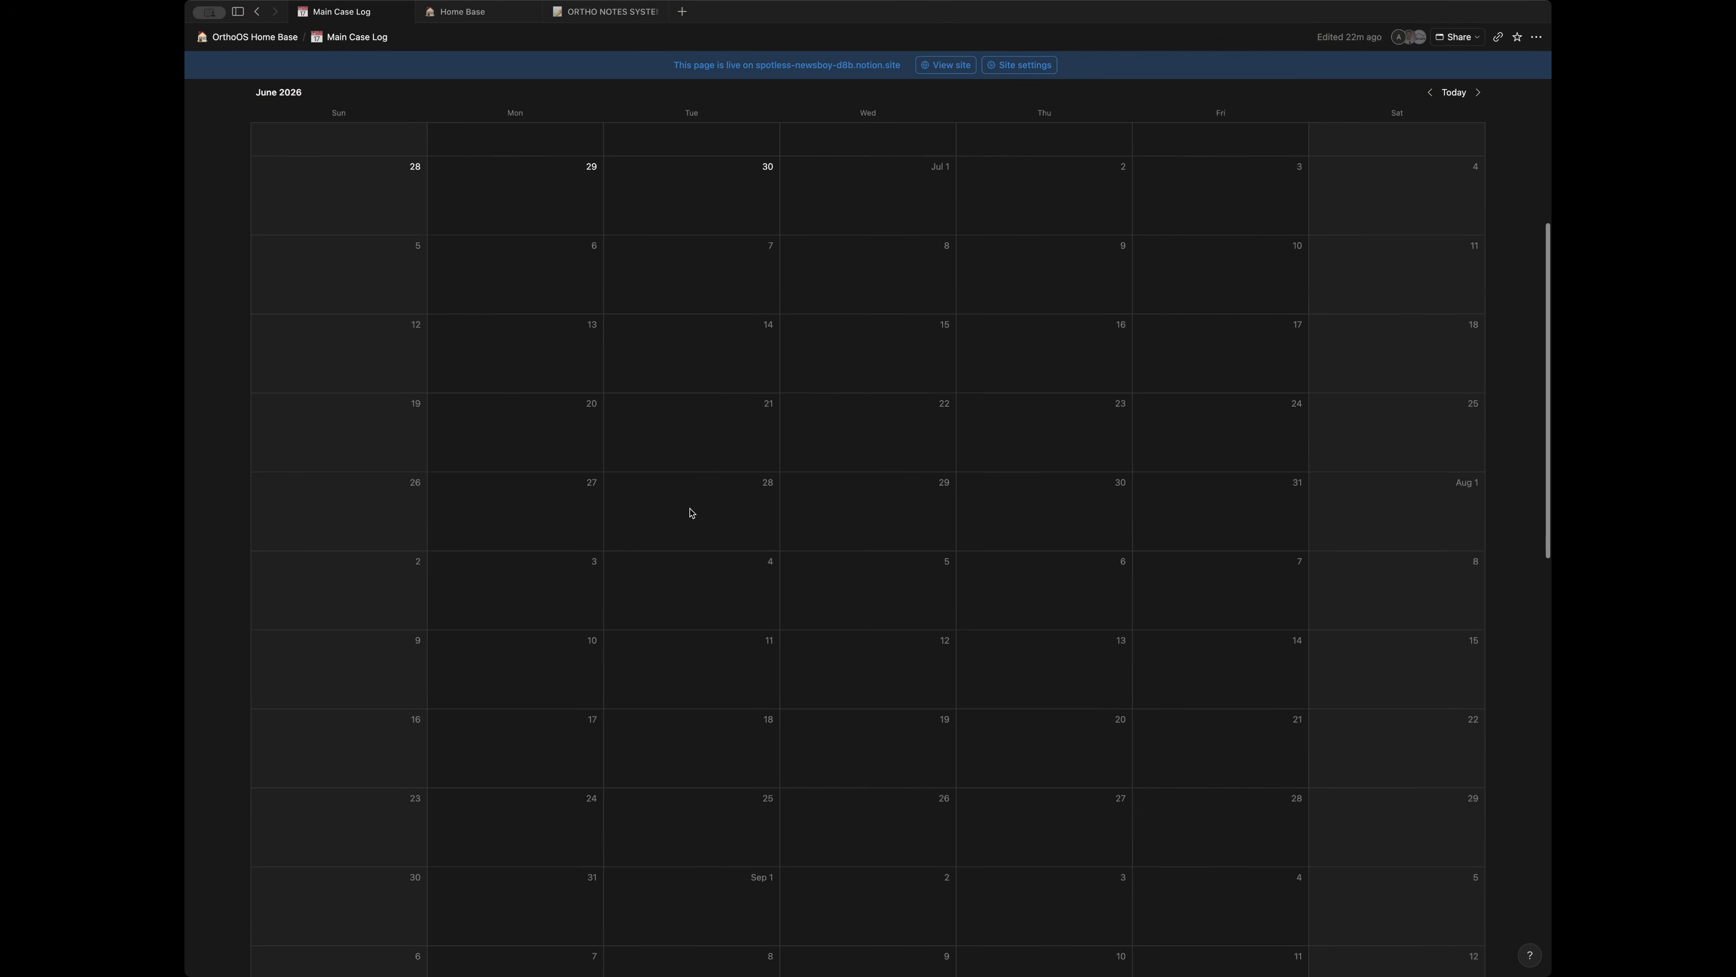
scroll(690, 512, "up", 6)
scroll(691, 512, "up", 3)
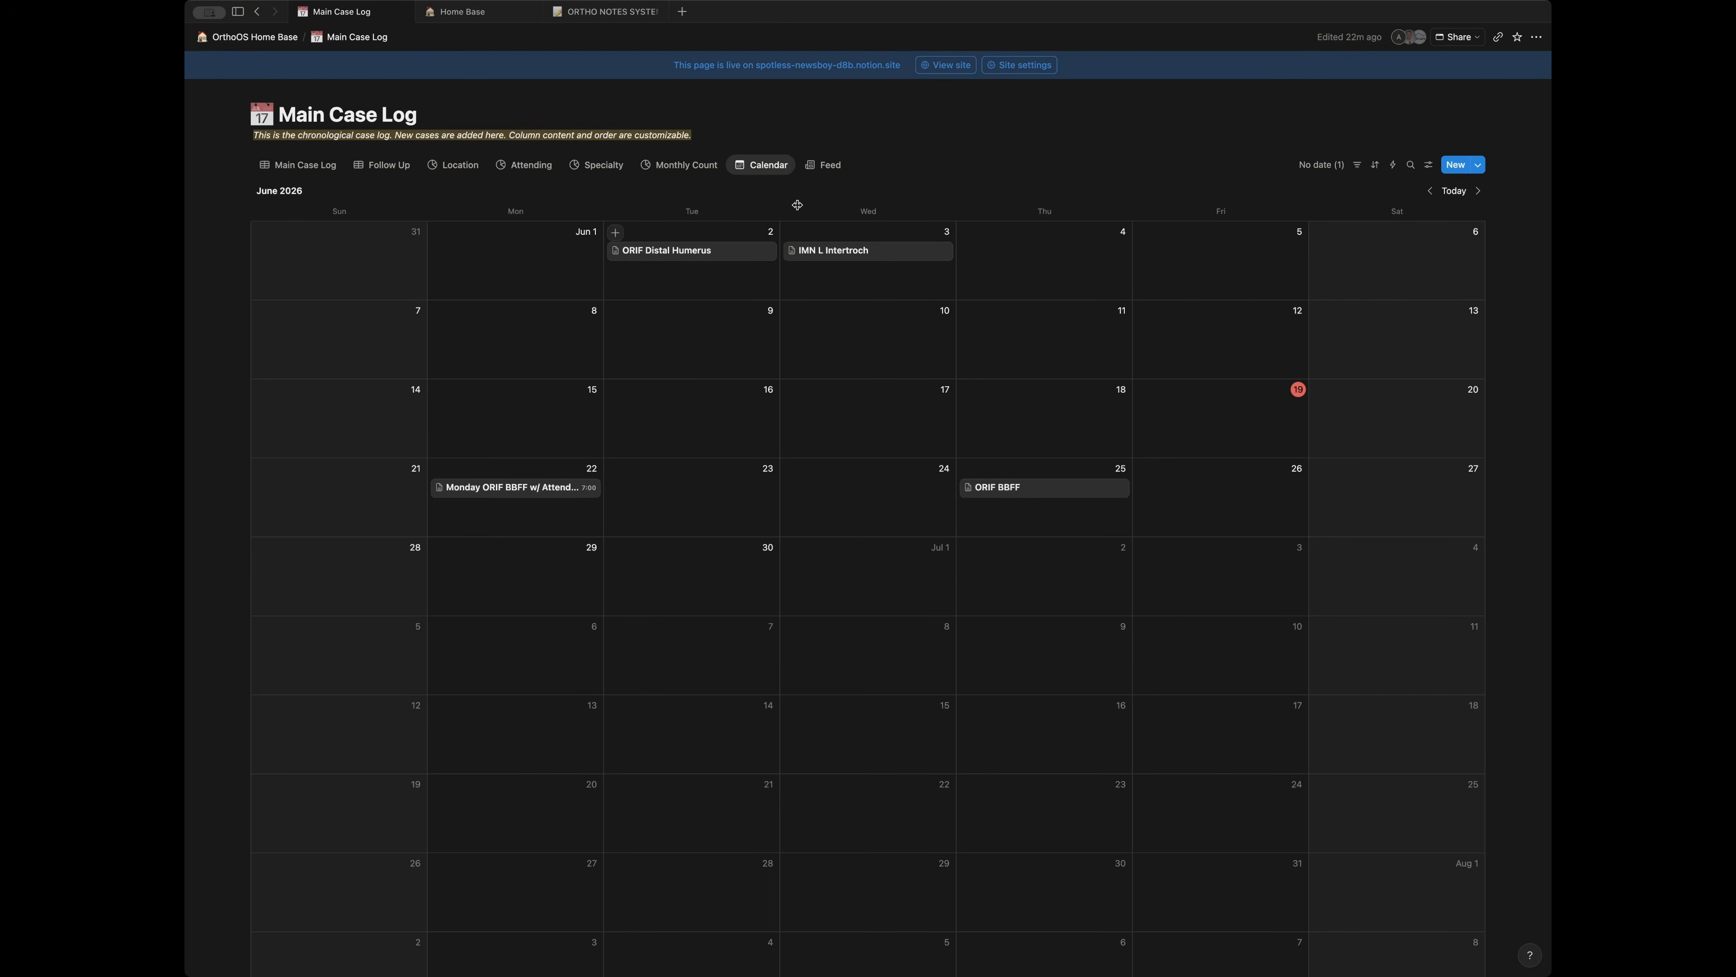
- Switch the OrthoOS case log to the Feed view and look through its case posts
left_click(828, 166)
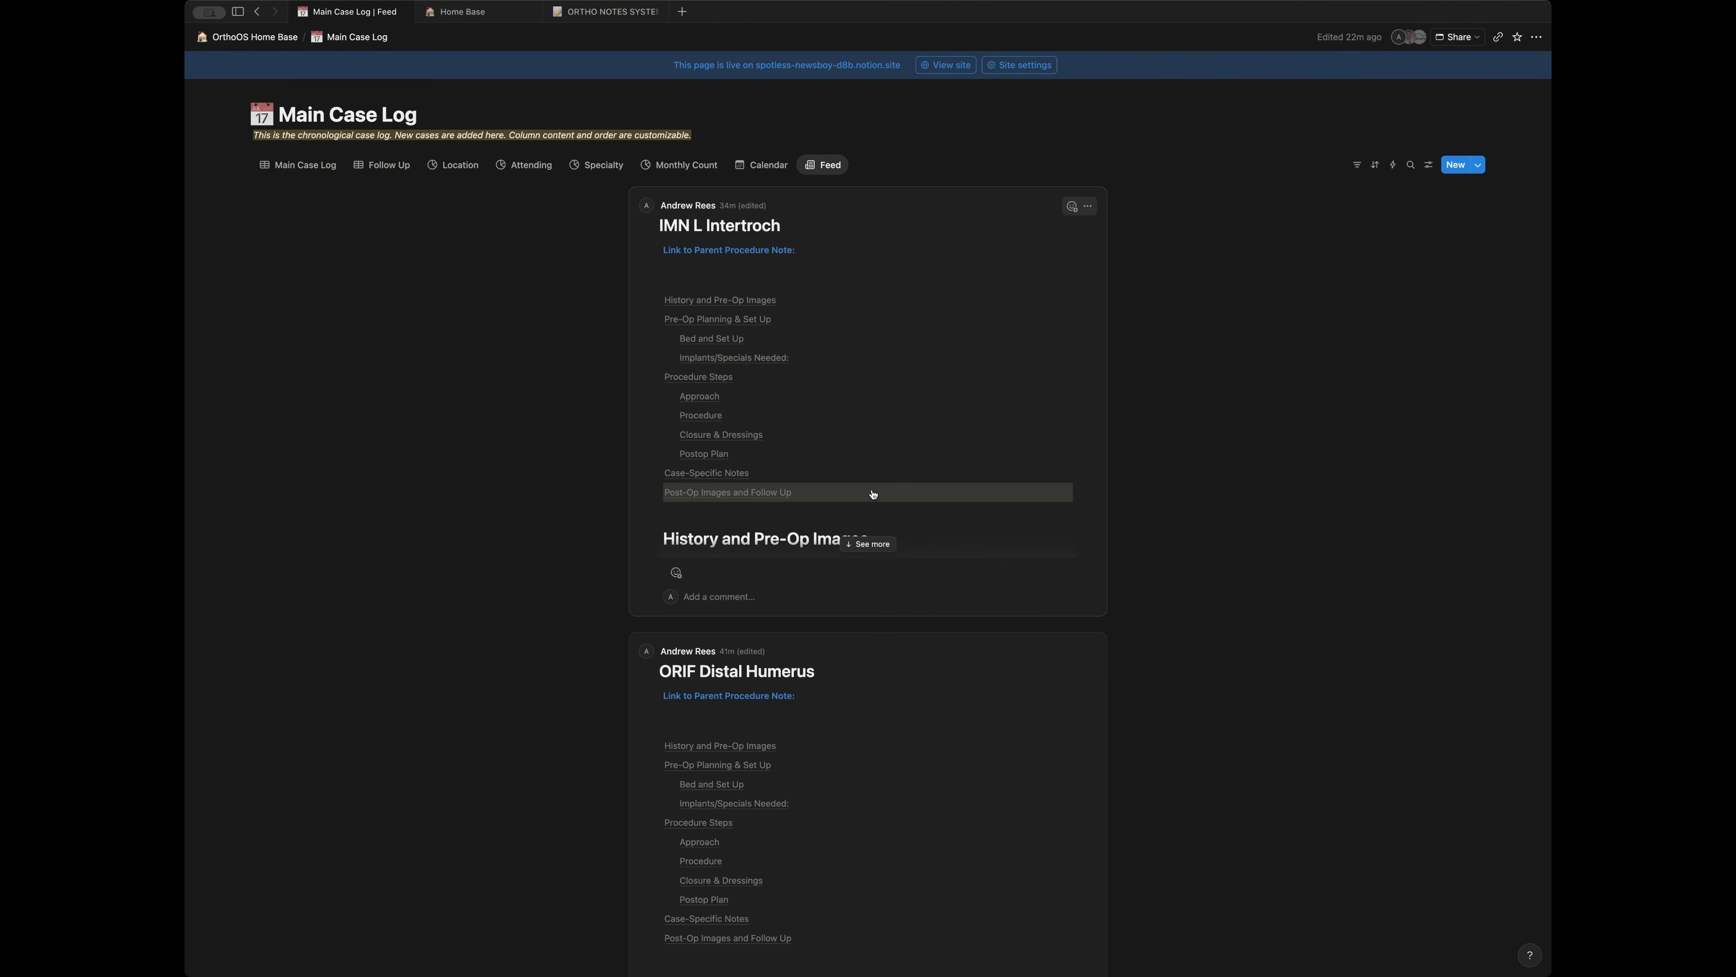
scroll(872, 494, "down", 10)
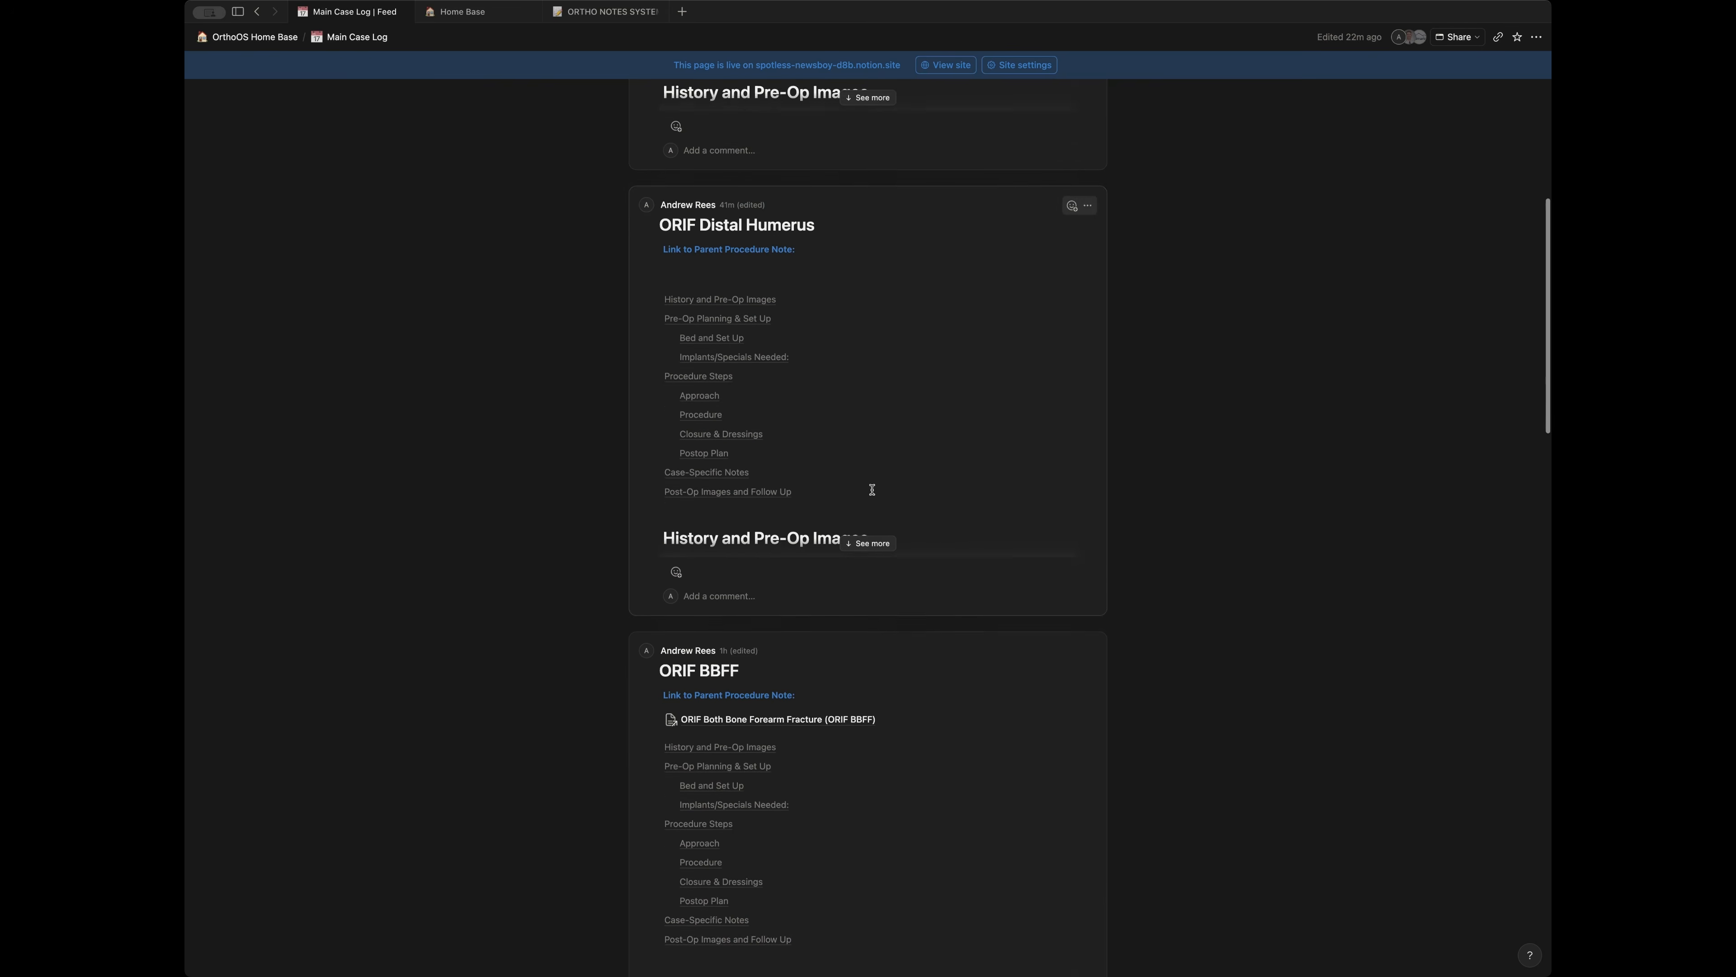
scroll(745, 730, "down", 11)
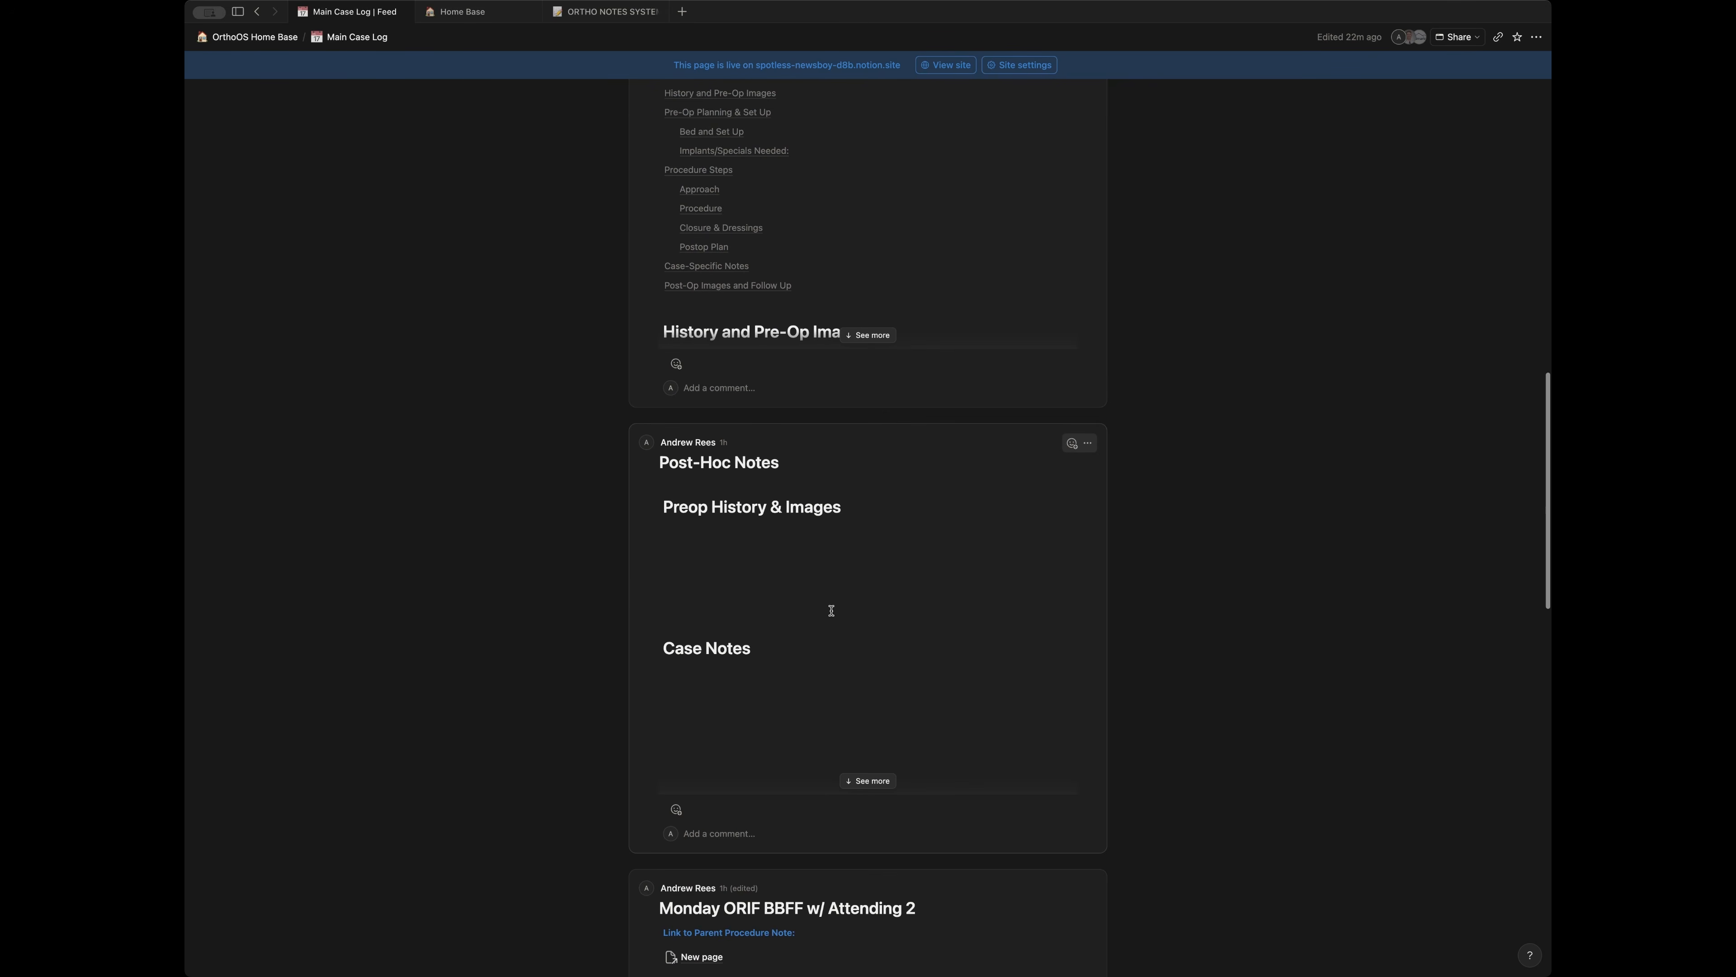
scroll(726, 627, "down", 3)
scroll(820, 677, "up", 20)
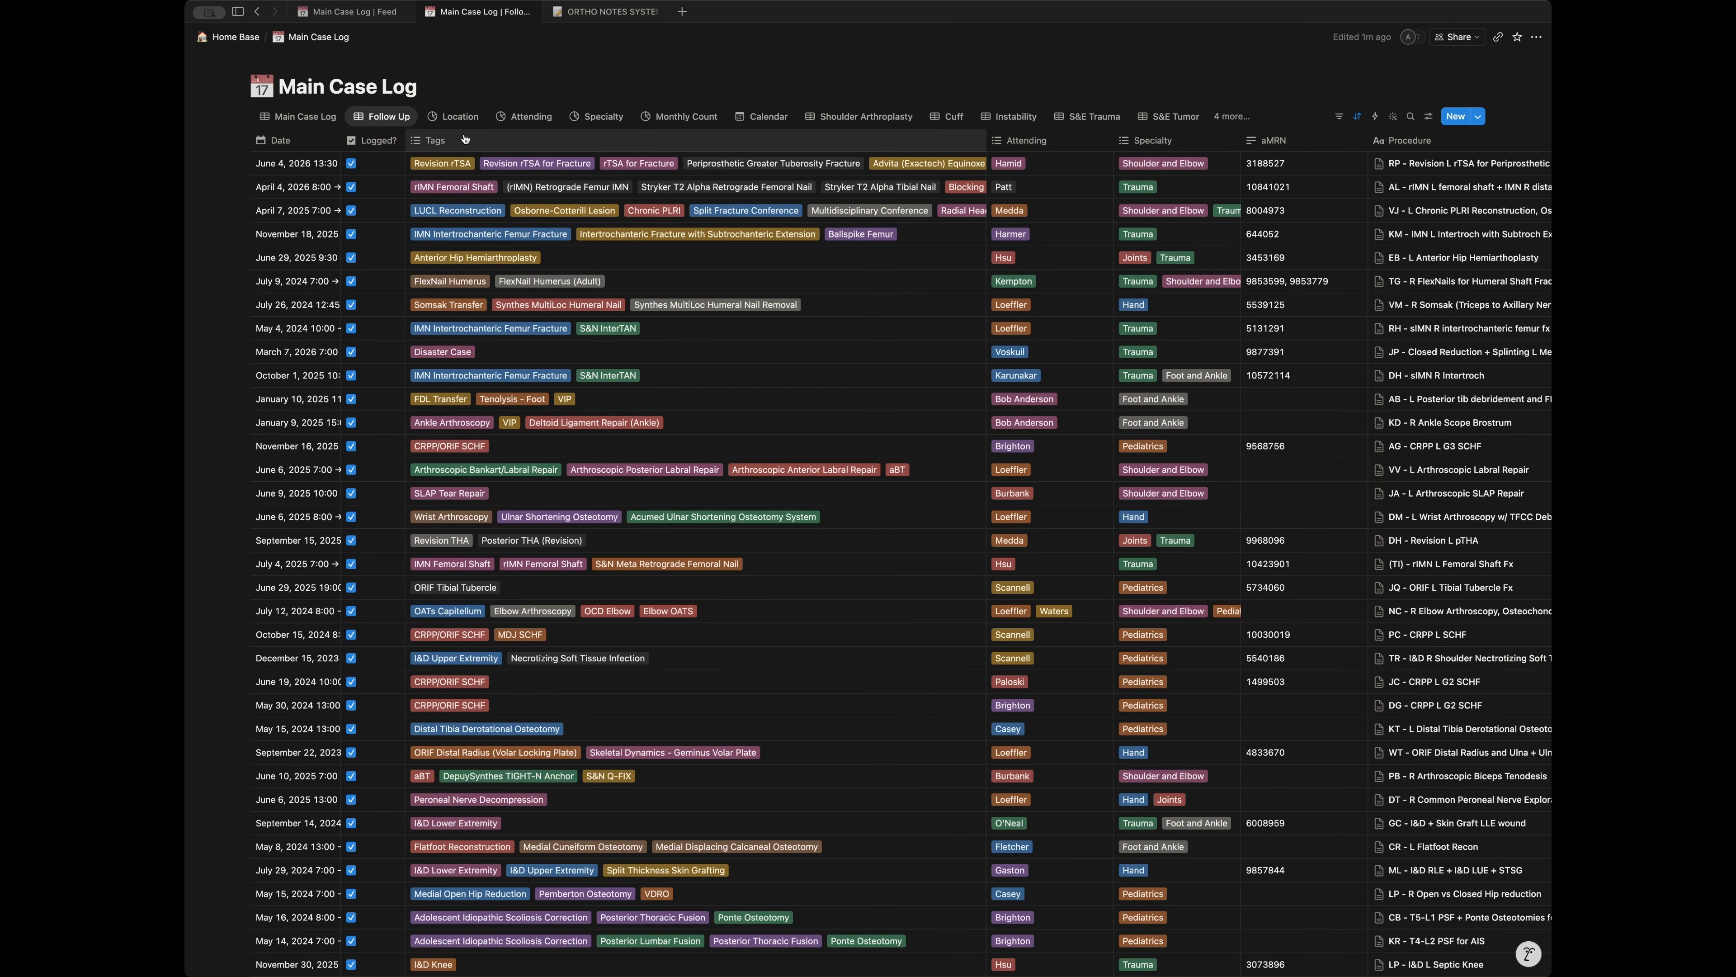
- Examine the Location, Attending, Specialty and Monthly Count charts of the Main Case Log under Home Base
left_click(461, 117)
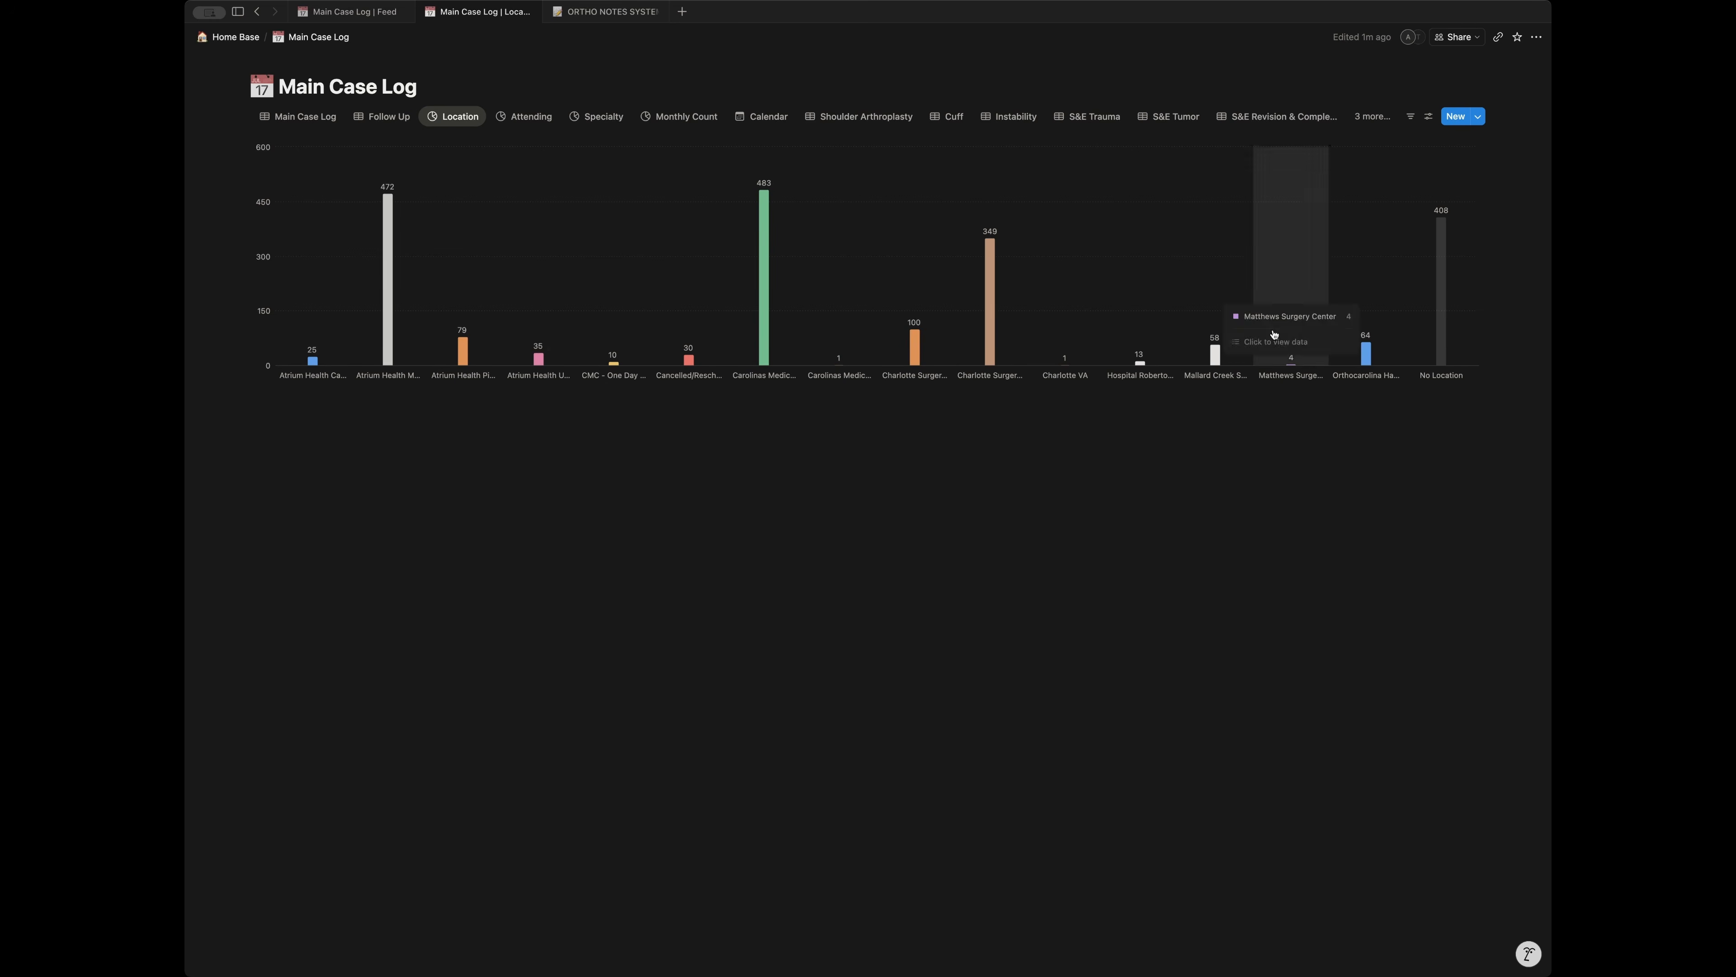
left_click(521, 116)
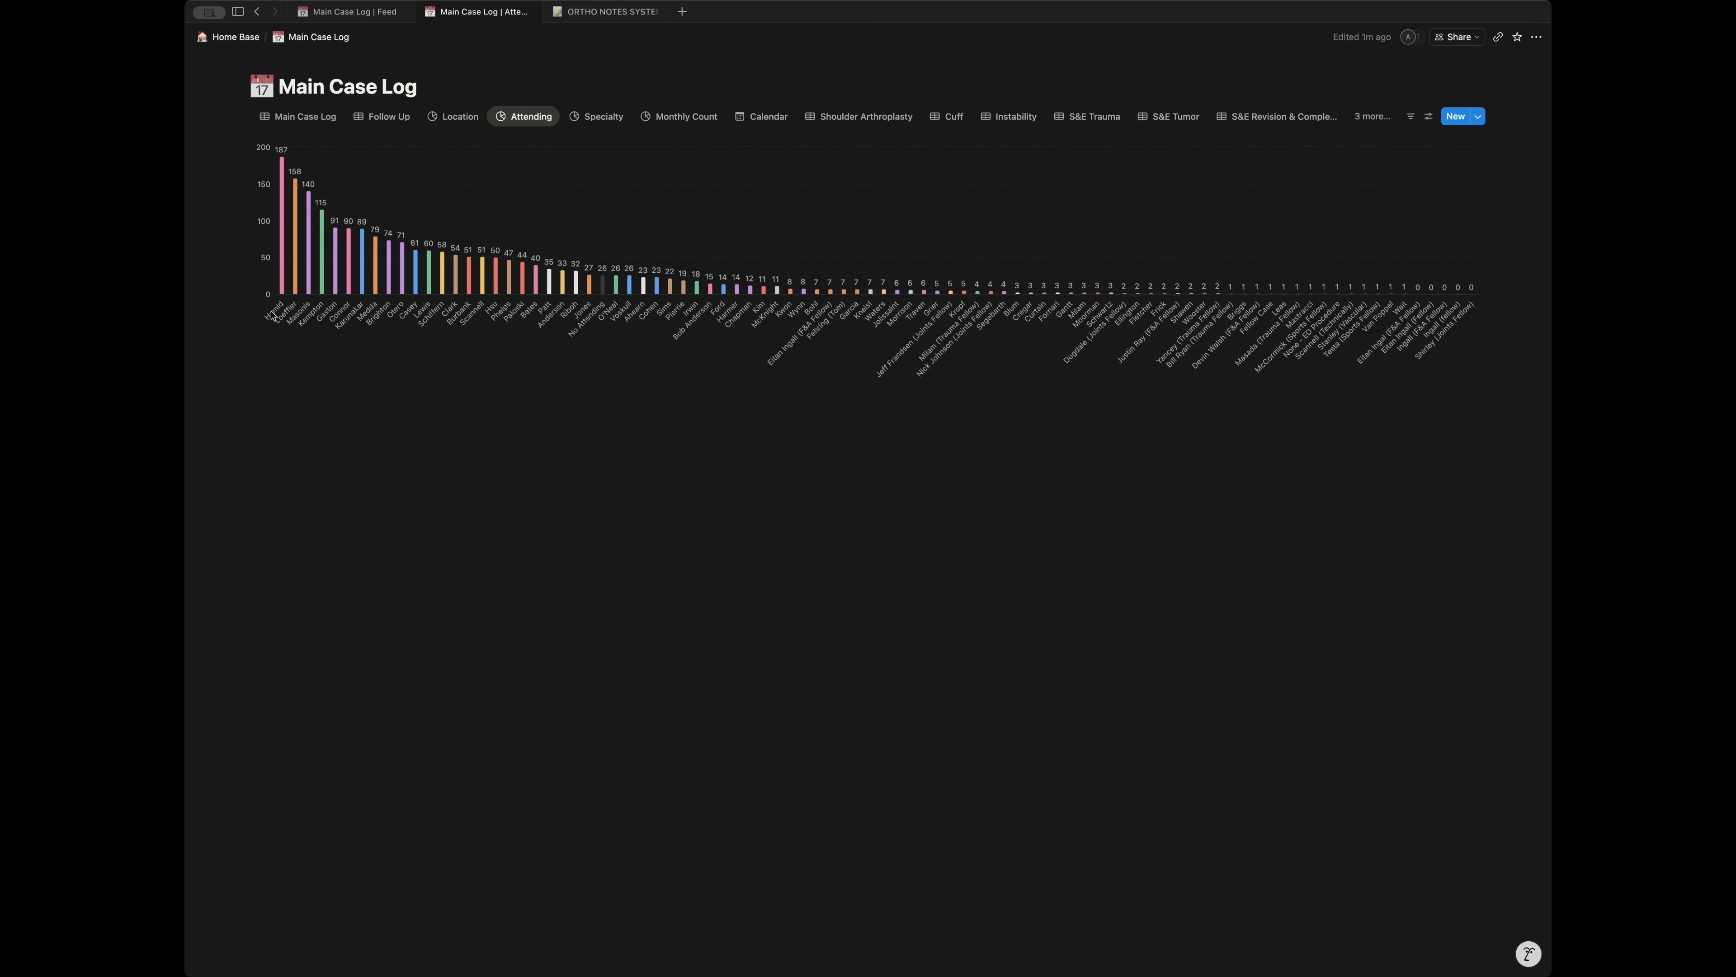
left_click(599, 122)
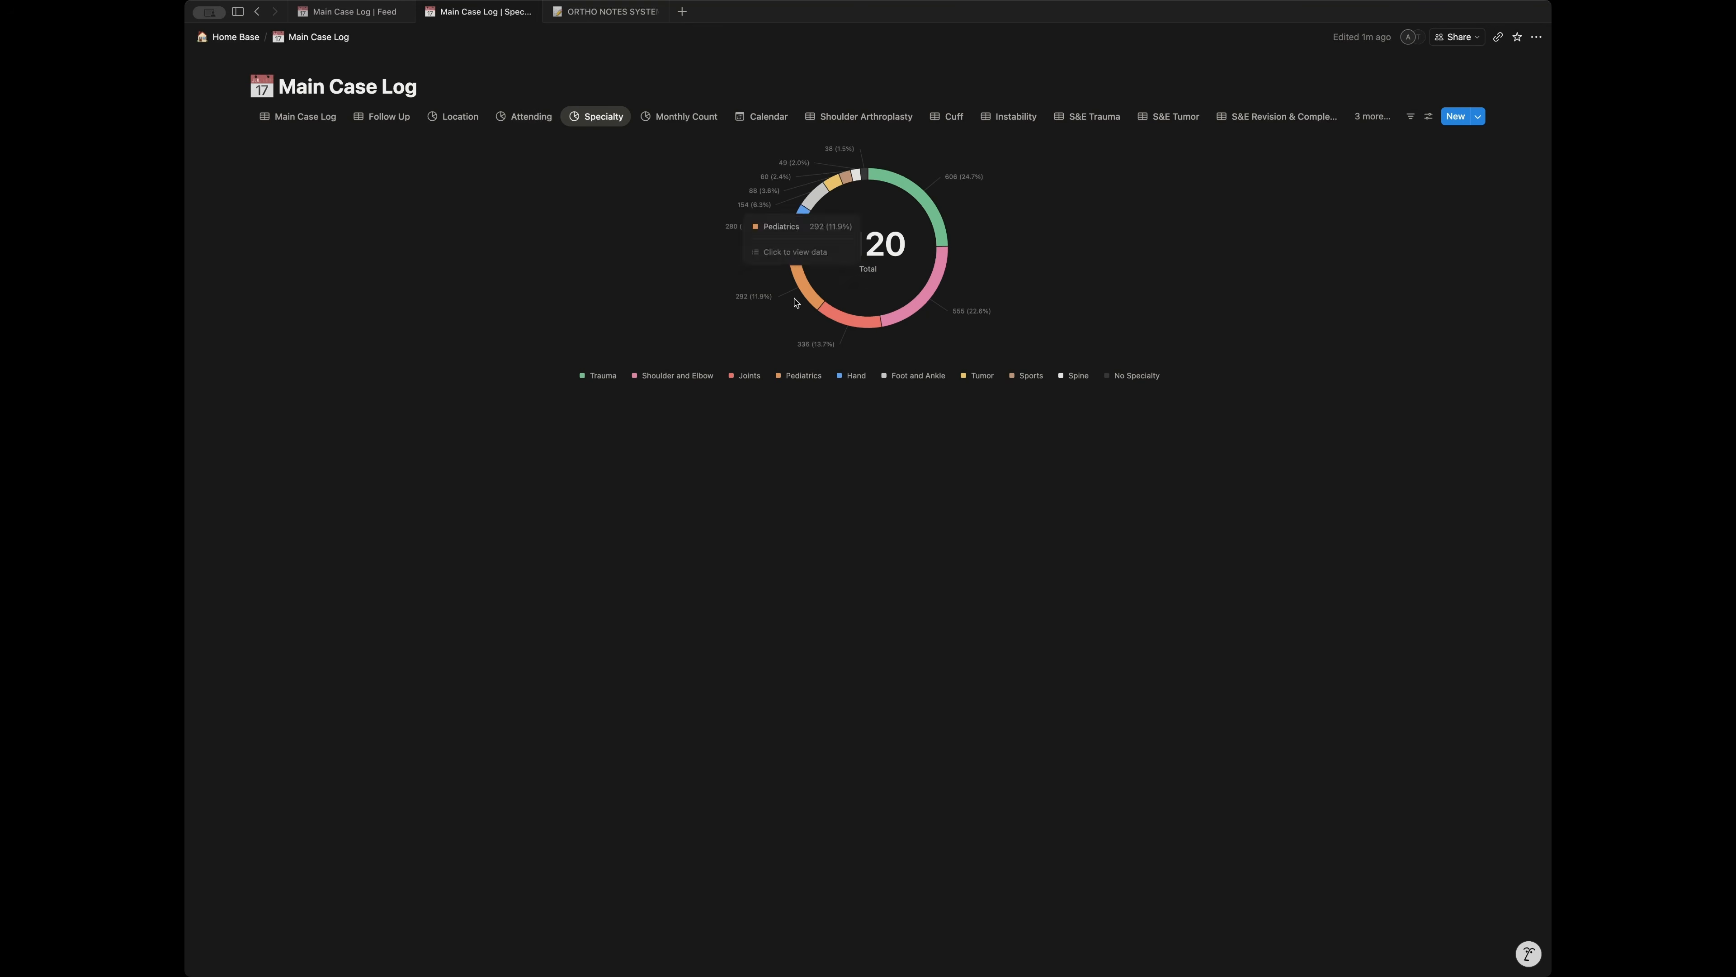
left_click(679, 122)
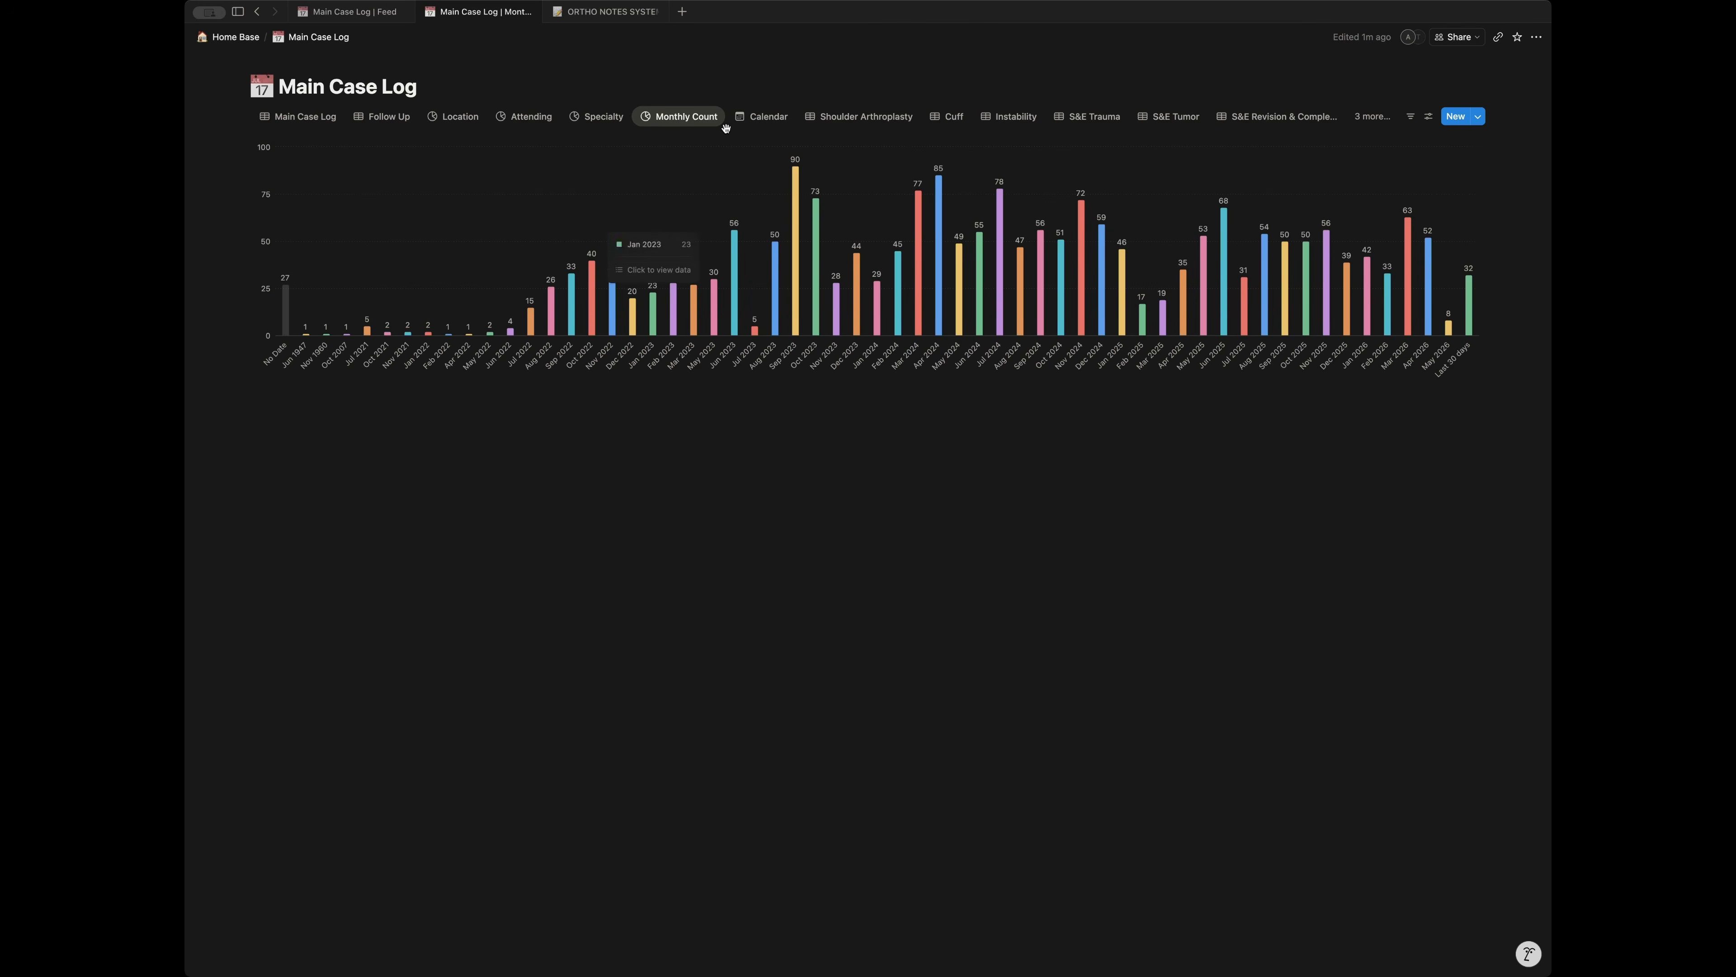
- Show the Home Base case log as a calendar and go back to April 2026
left_click(768, 124)
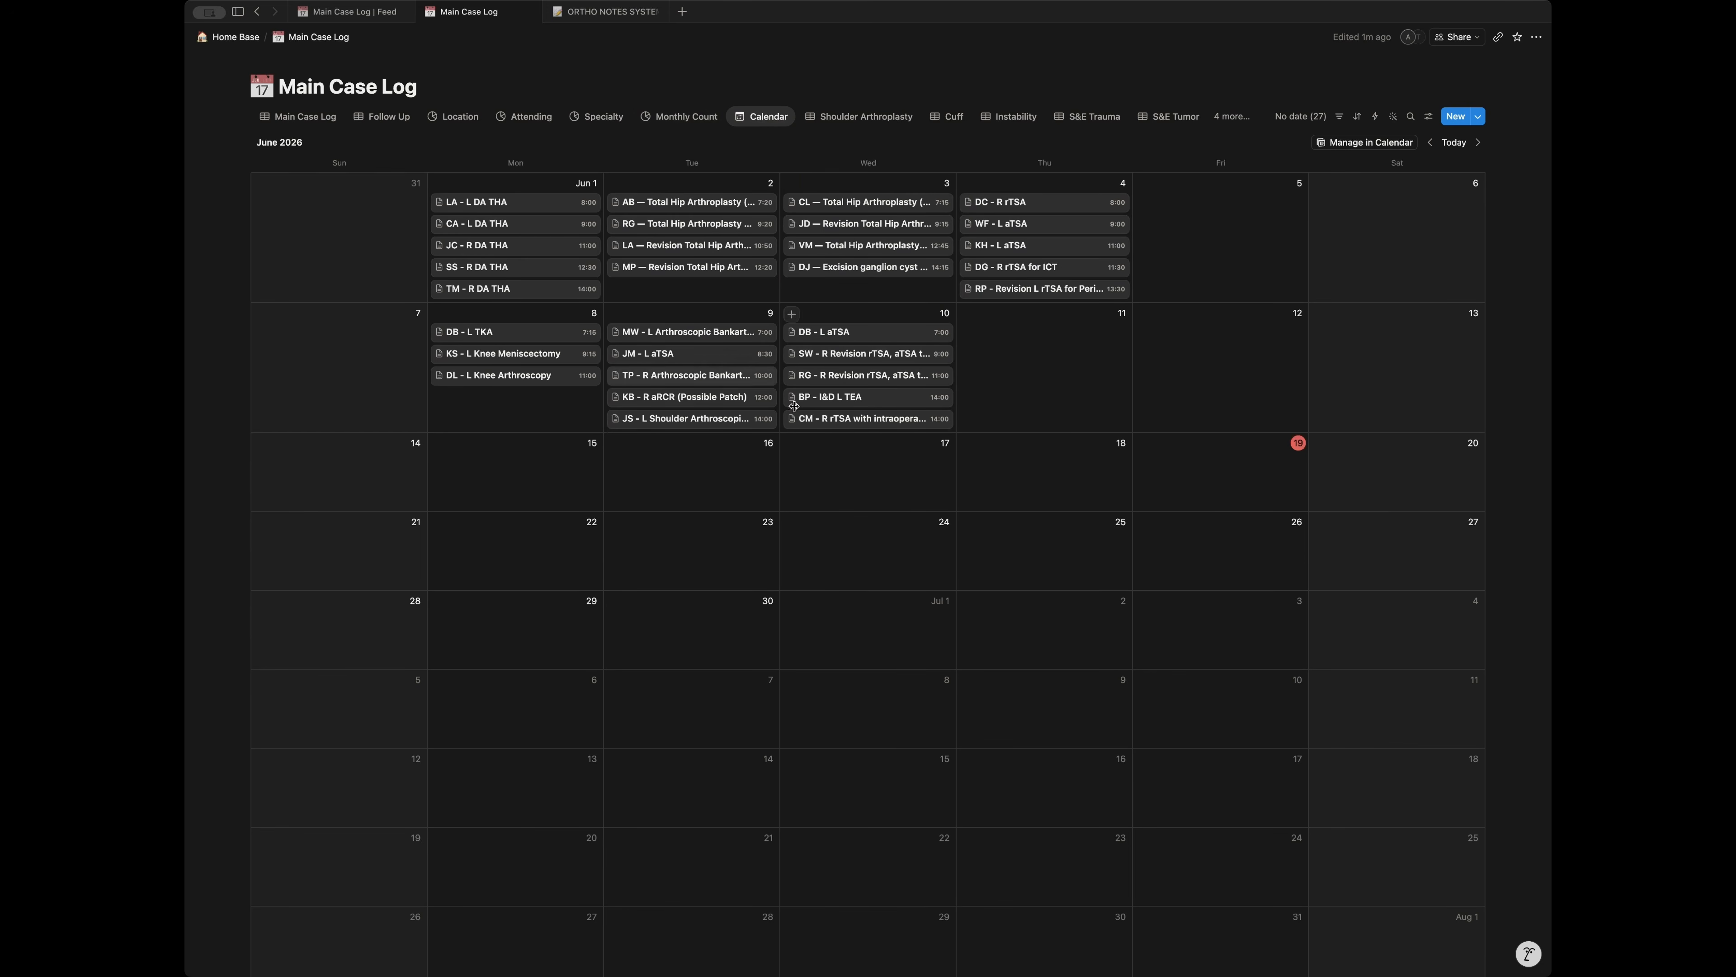
left_click(1429, 143)
left_click(1429, 145)
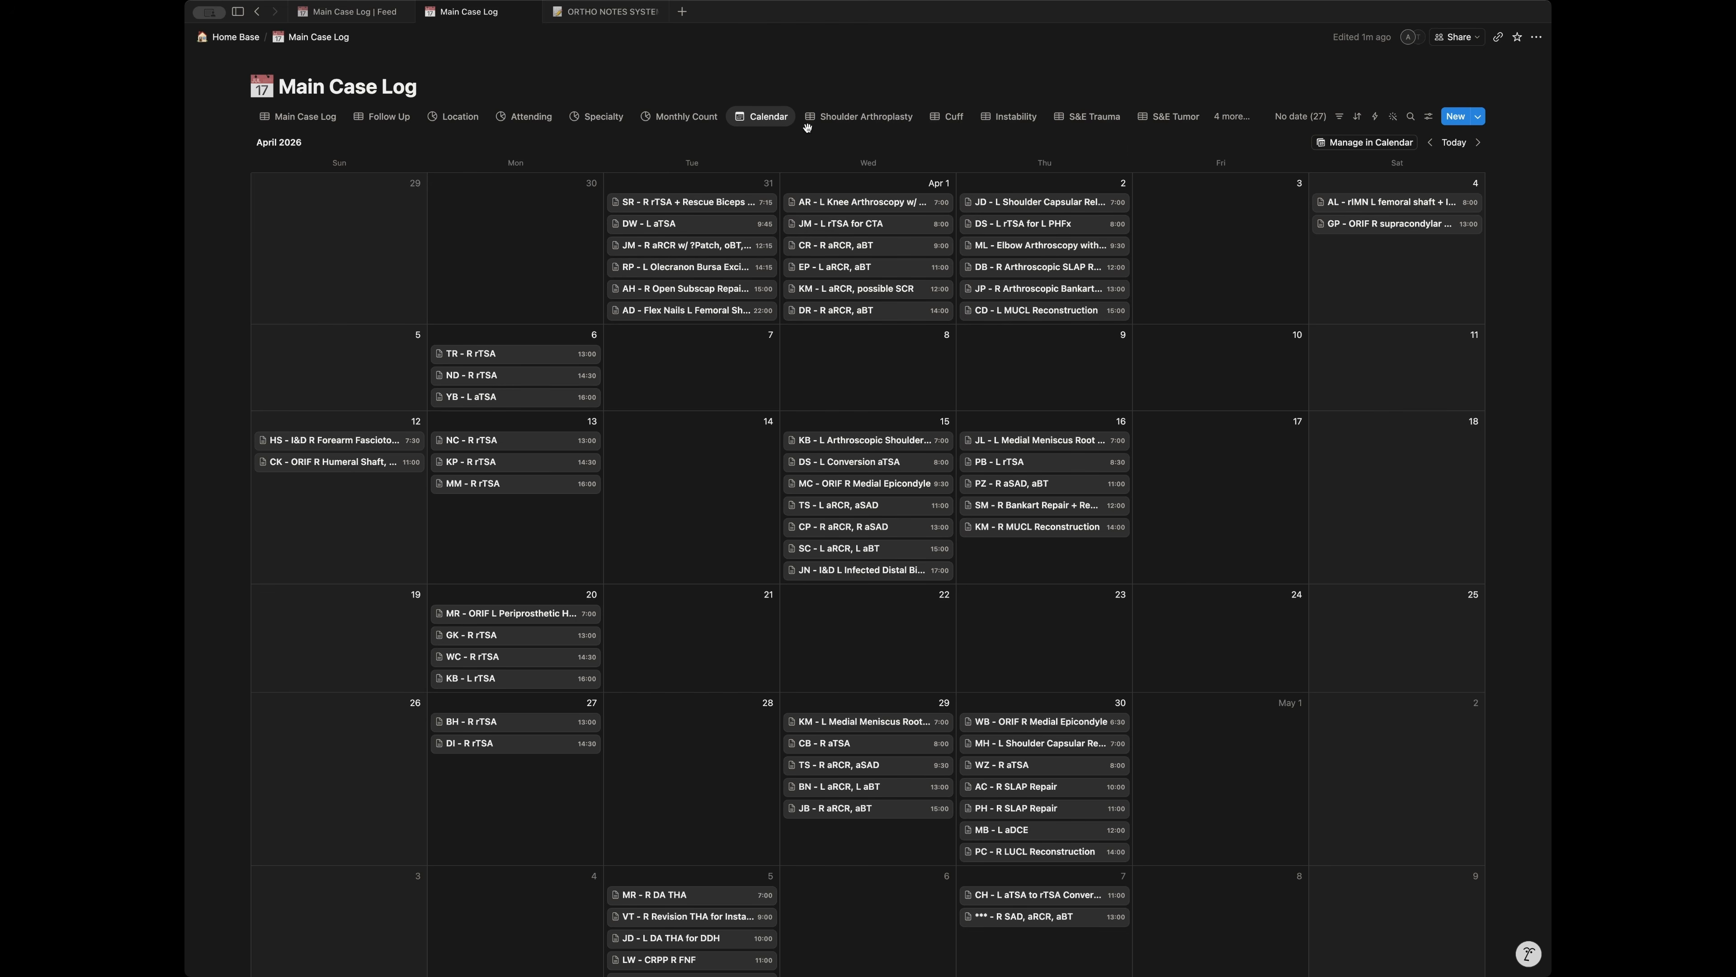
- Open the Shoulder Arthroplasty view and look through its cases, tags and attendings
left_click(837, 119)
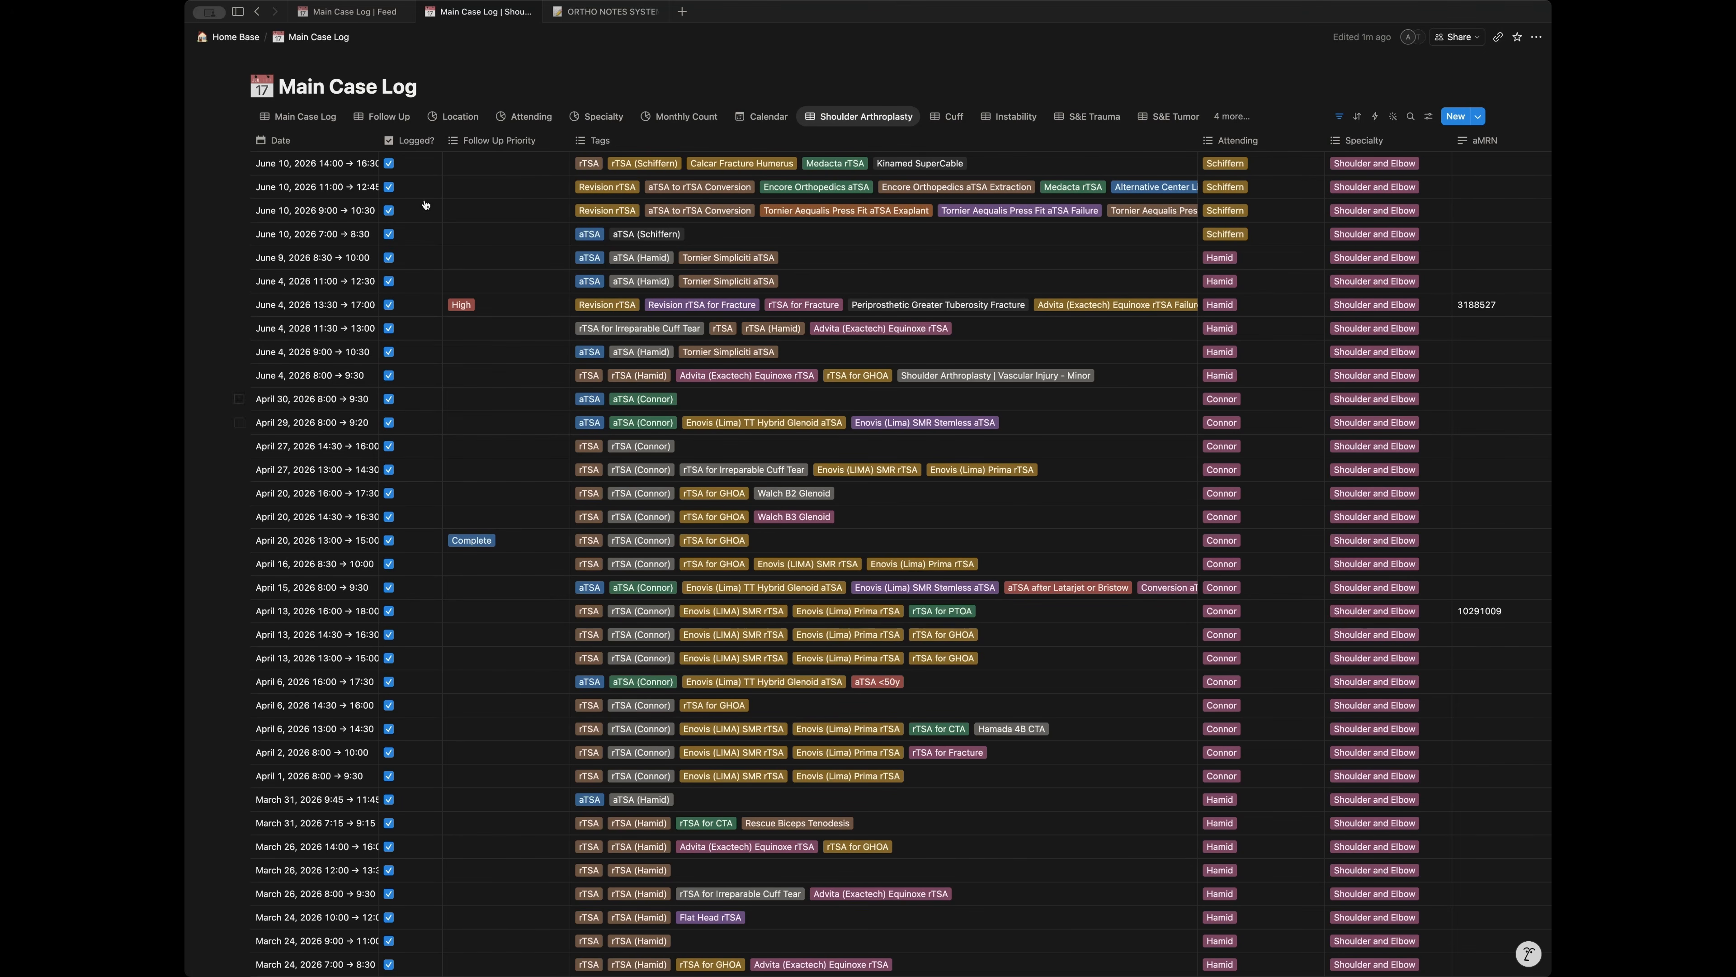
scroll(601, 438, "down", 10)
scroll(606, 456, "down", 8)
scroll(606, 452, "up", 20)
- Open the Home Base case log's Feed view and look through the case posts with their preop histories and X-rays
left_click(1233, 119)
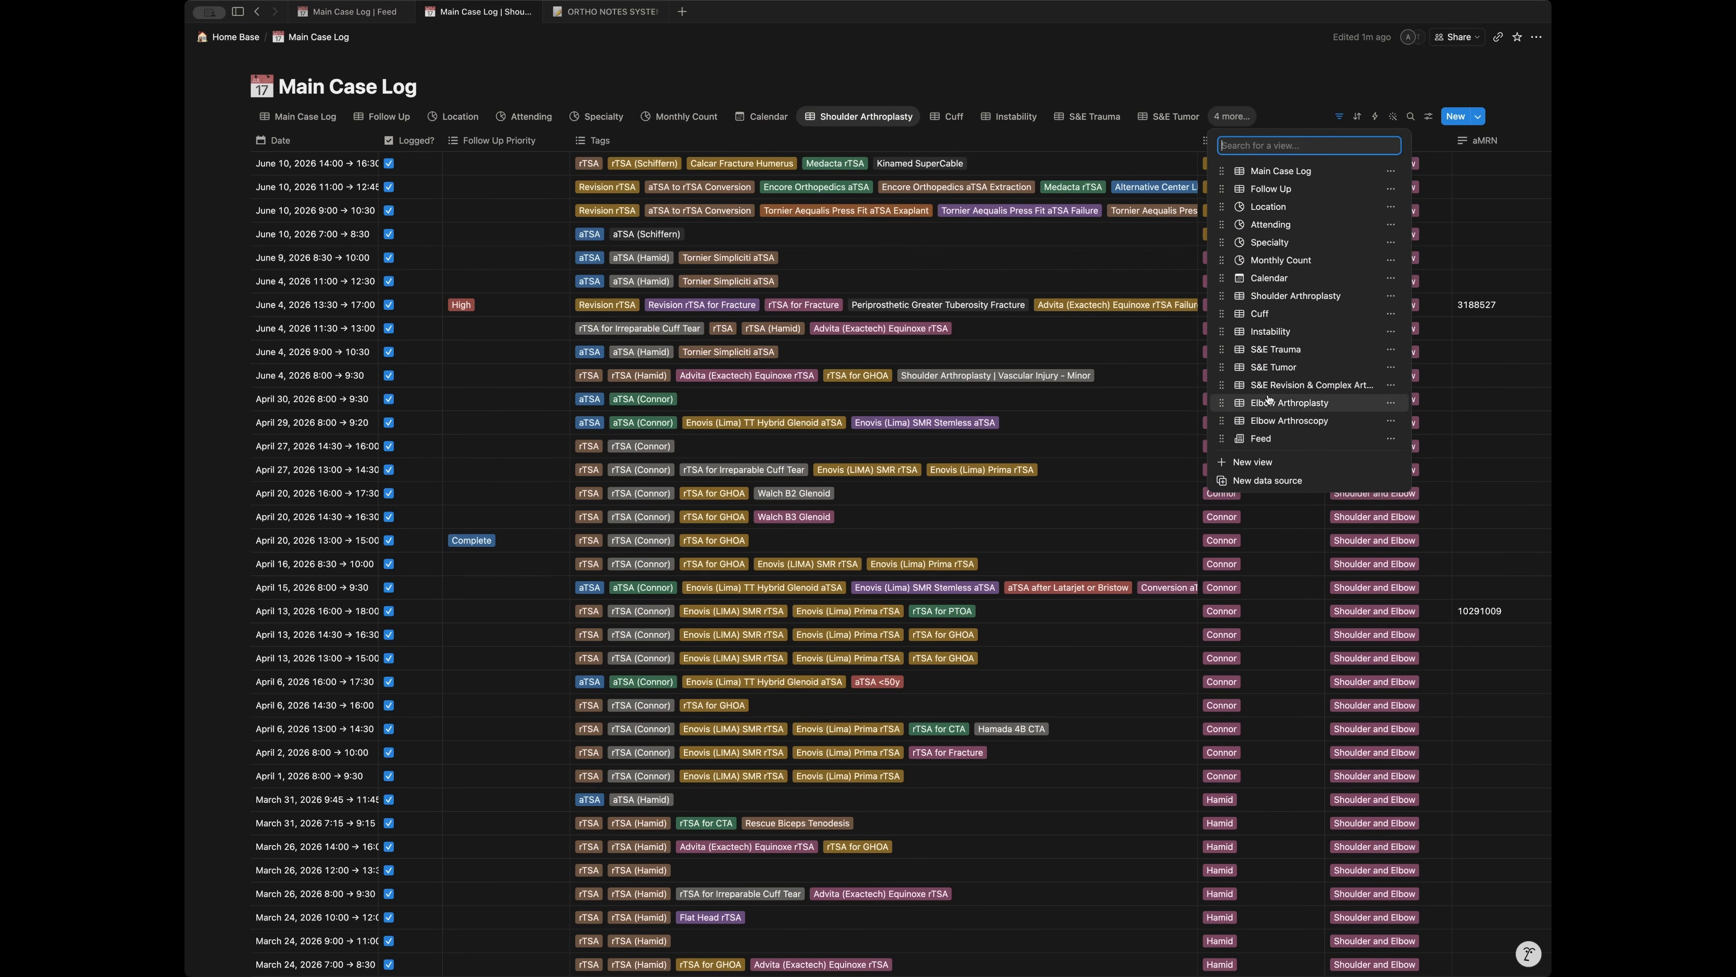
left_click(1261, 439)
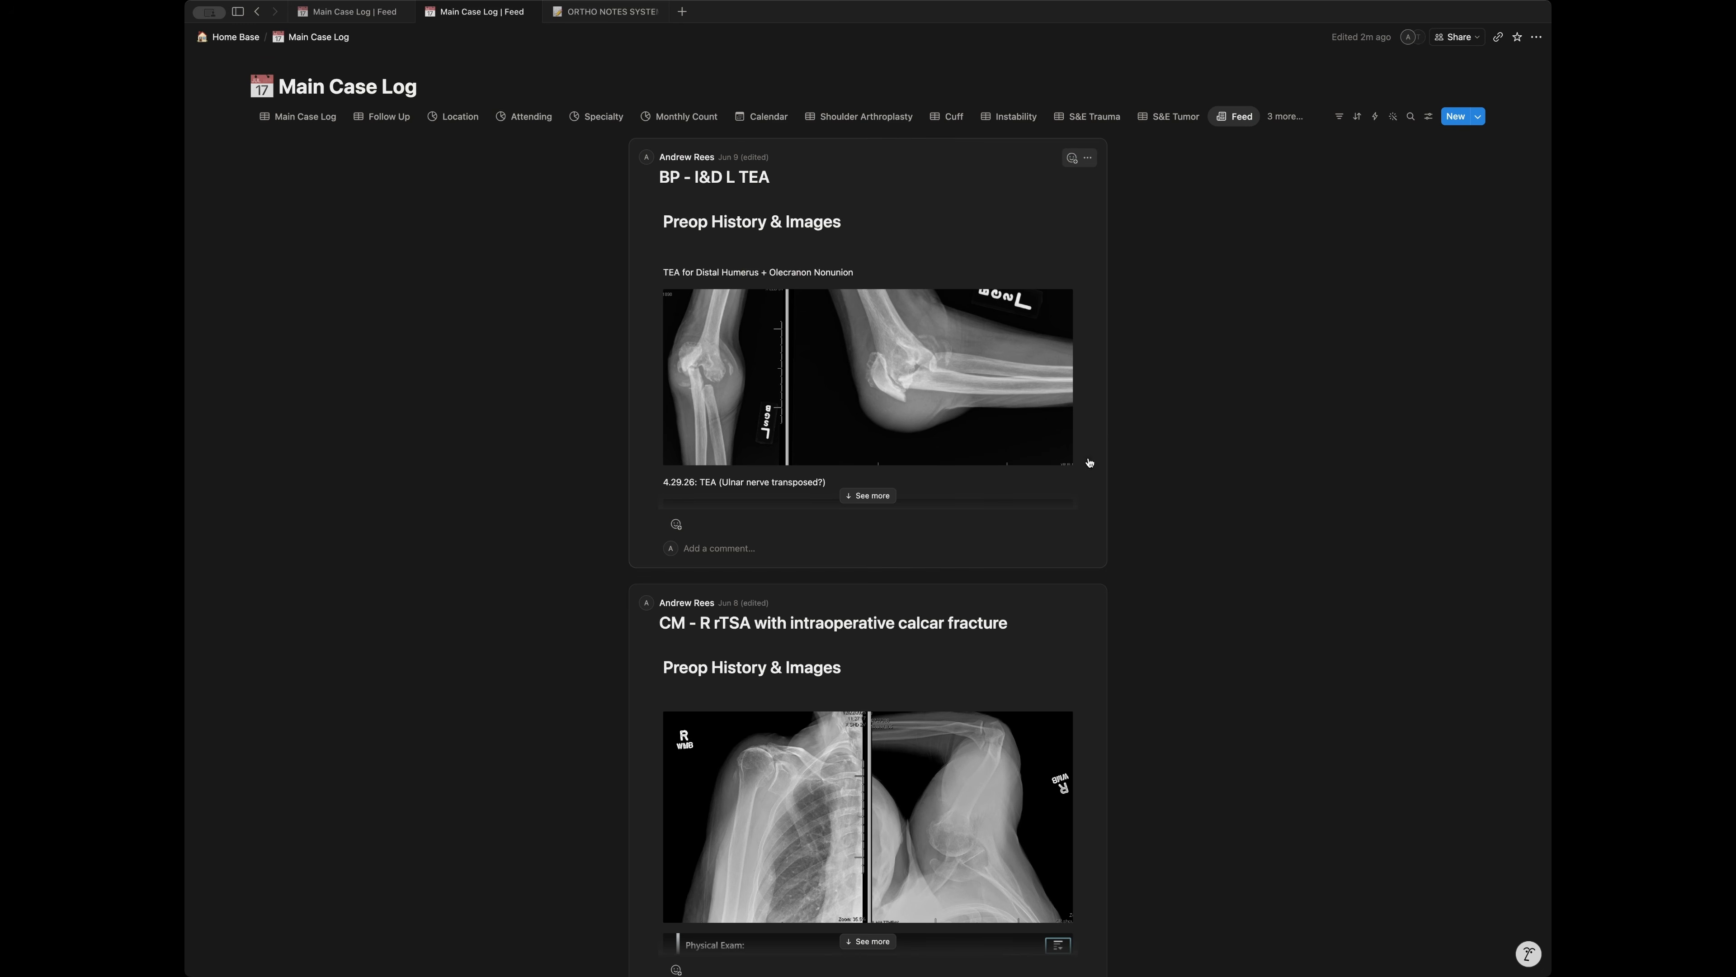
scroll(1001, 520, "down", 1)
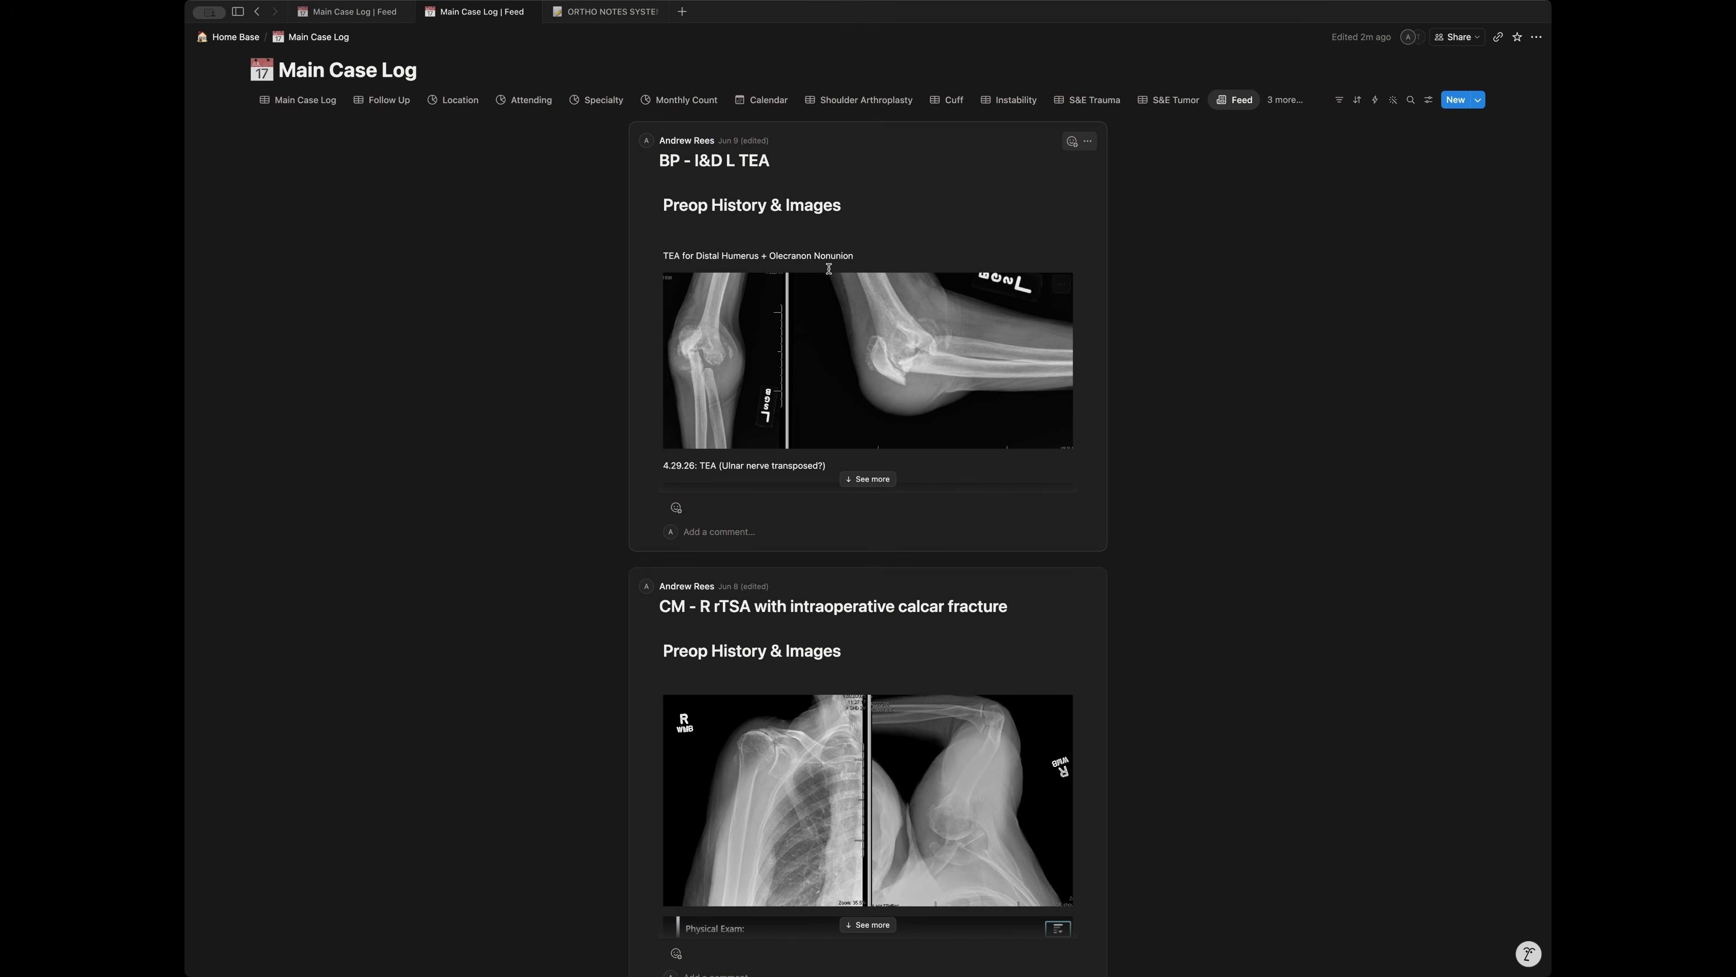
scroll(909, 427, "down", 7)
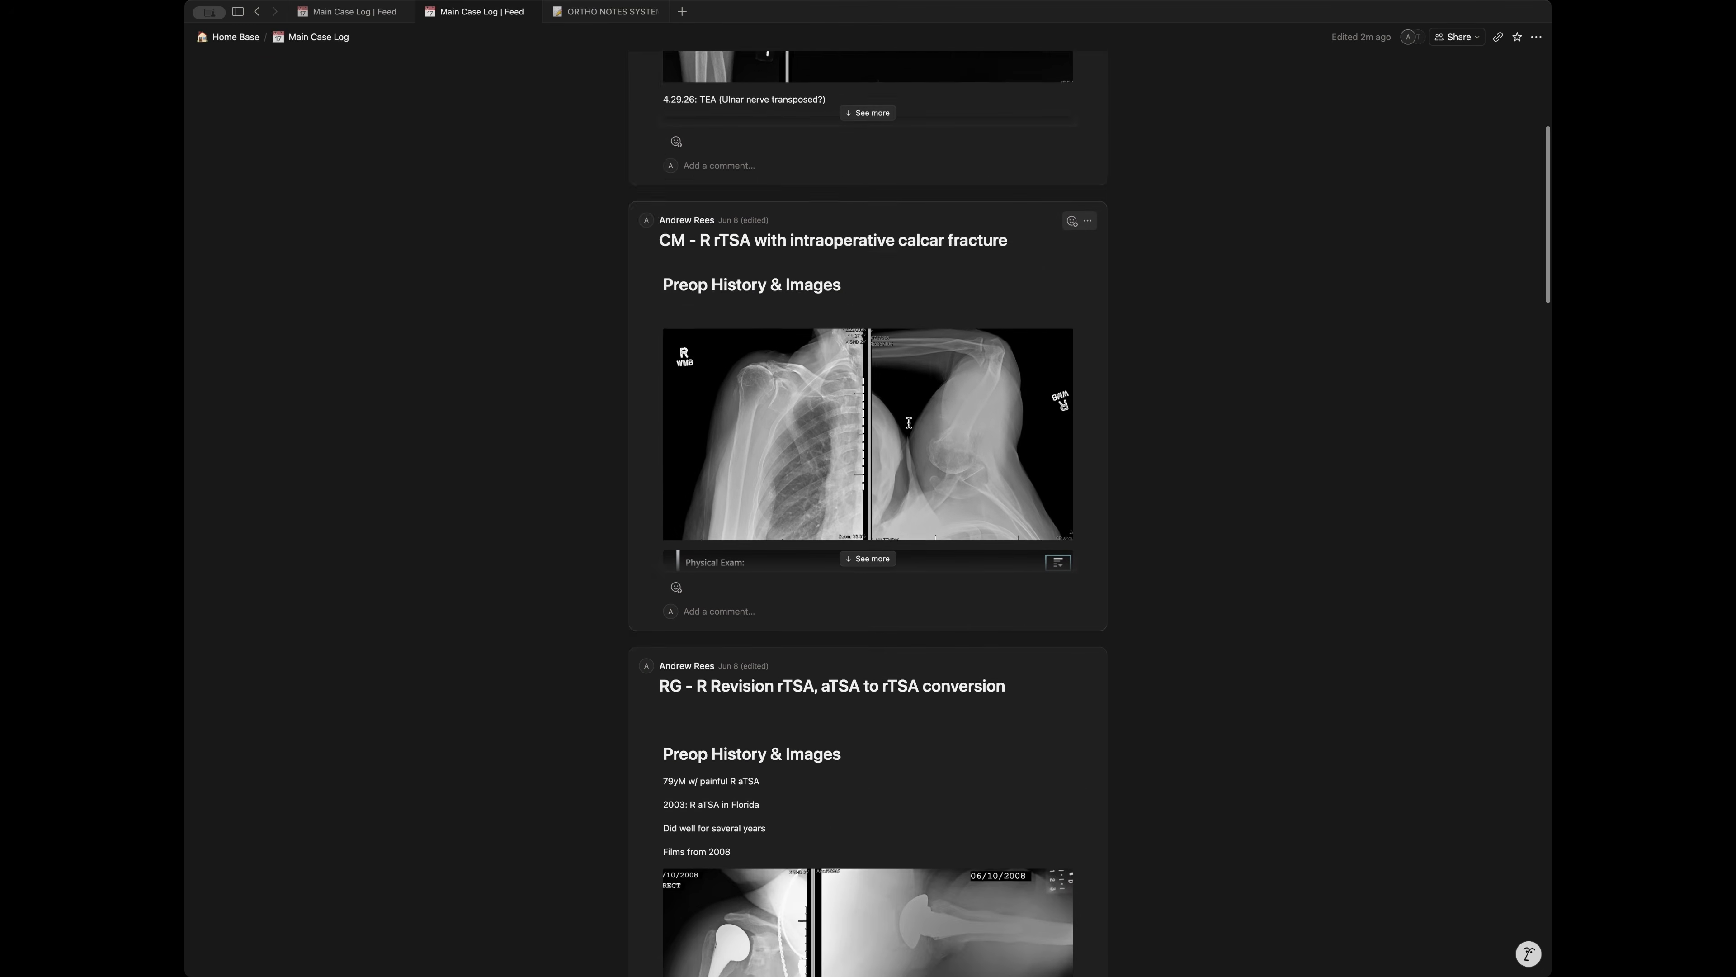
scroll(910, 426, "down", 12)
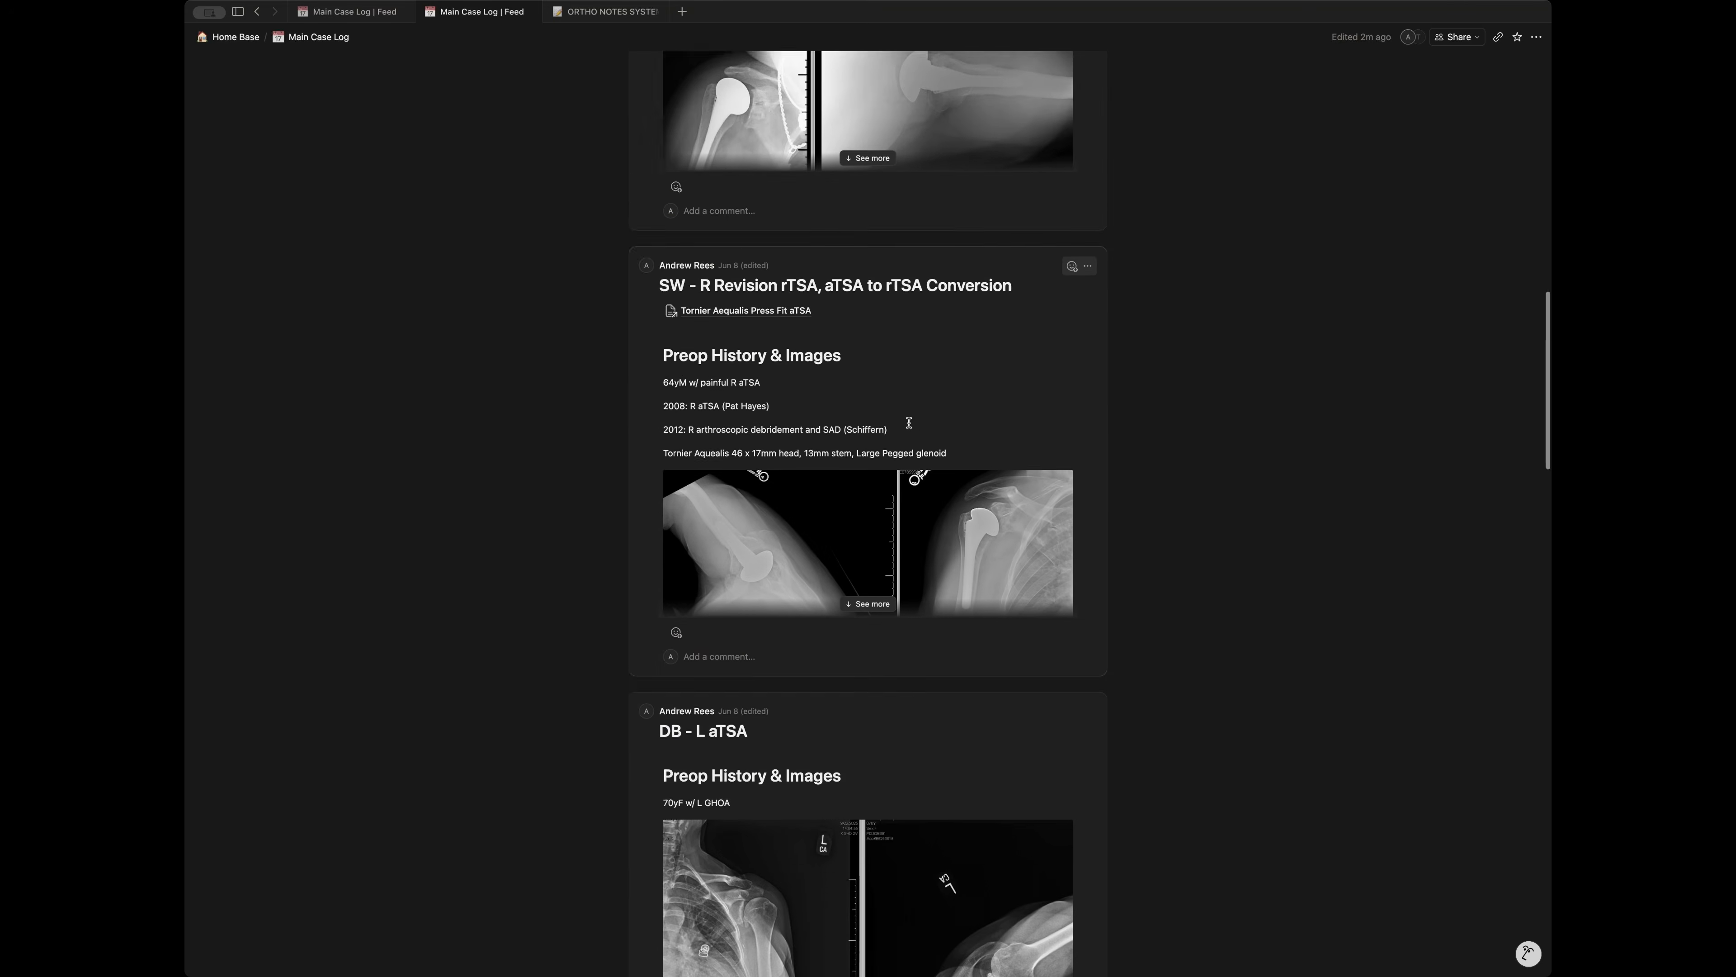
scroll(910, 427, "down", 6)
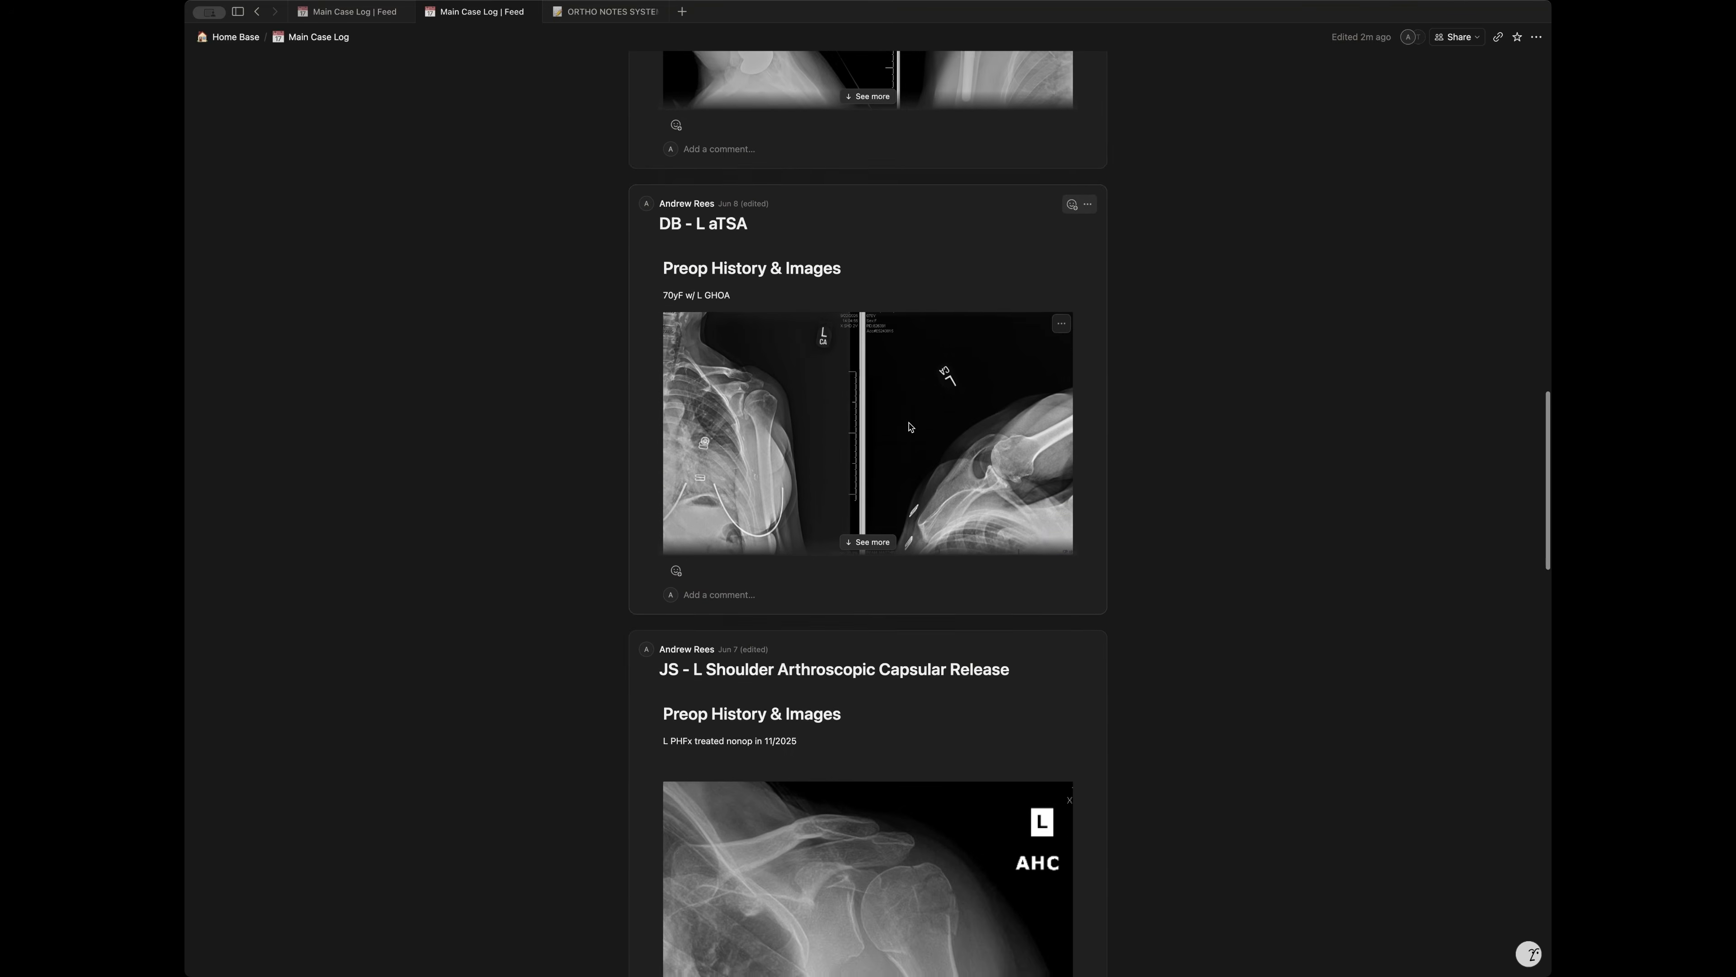
scroll(910, 427, "up", 11)
scroll(909, 426, "up", 15)
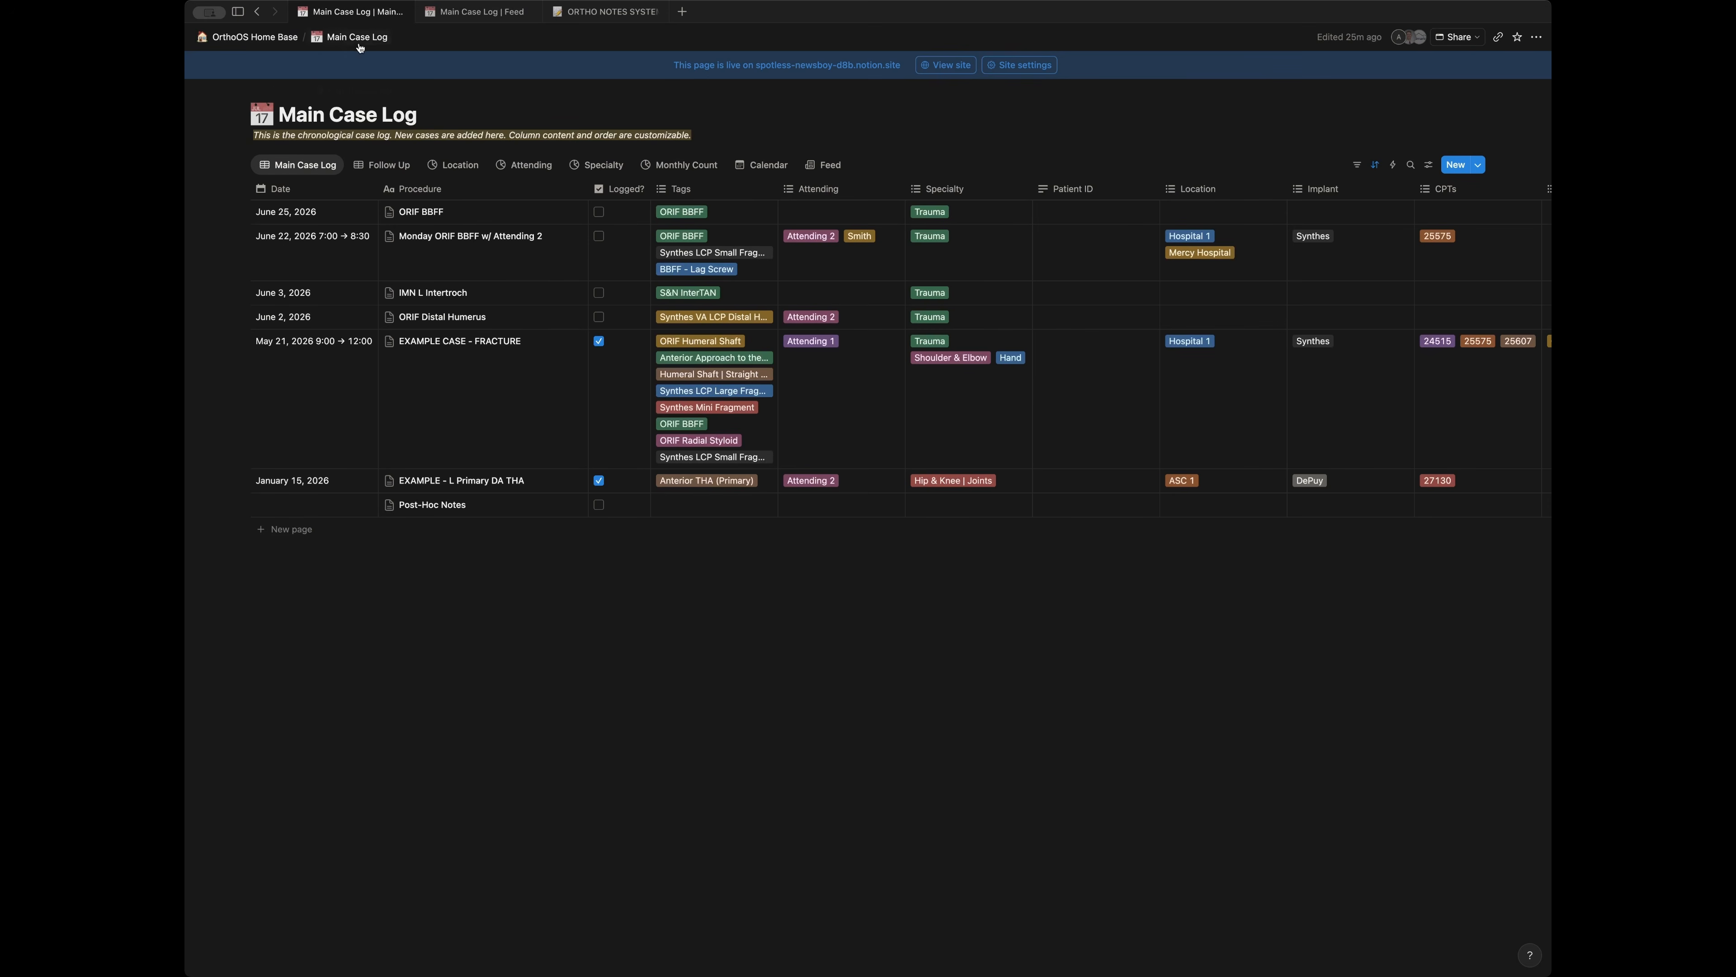
mouse_move(352, 37)
left_click(859, 166)
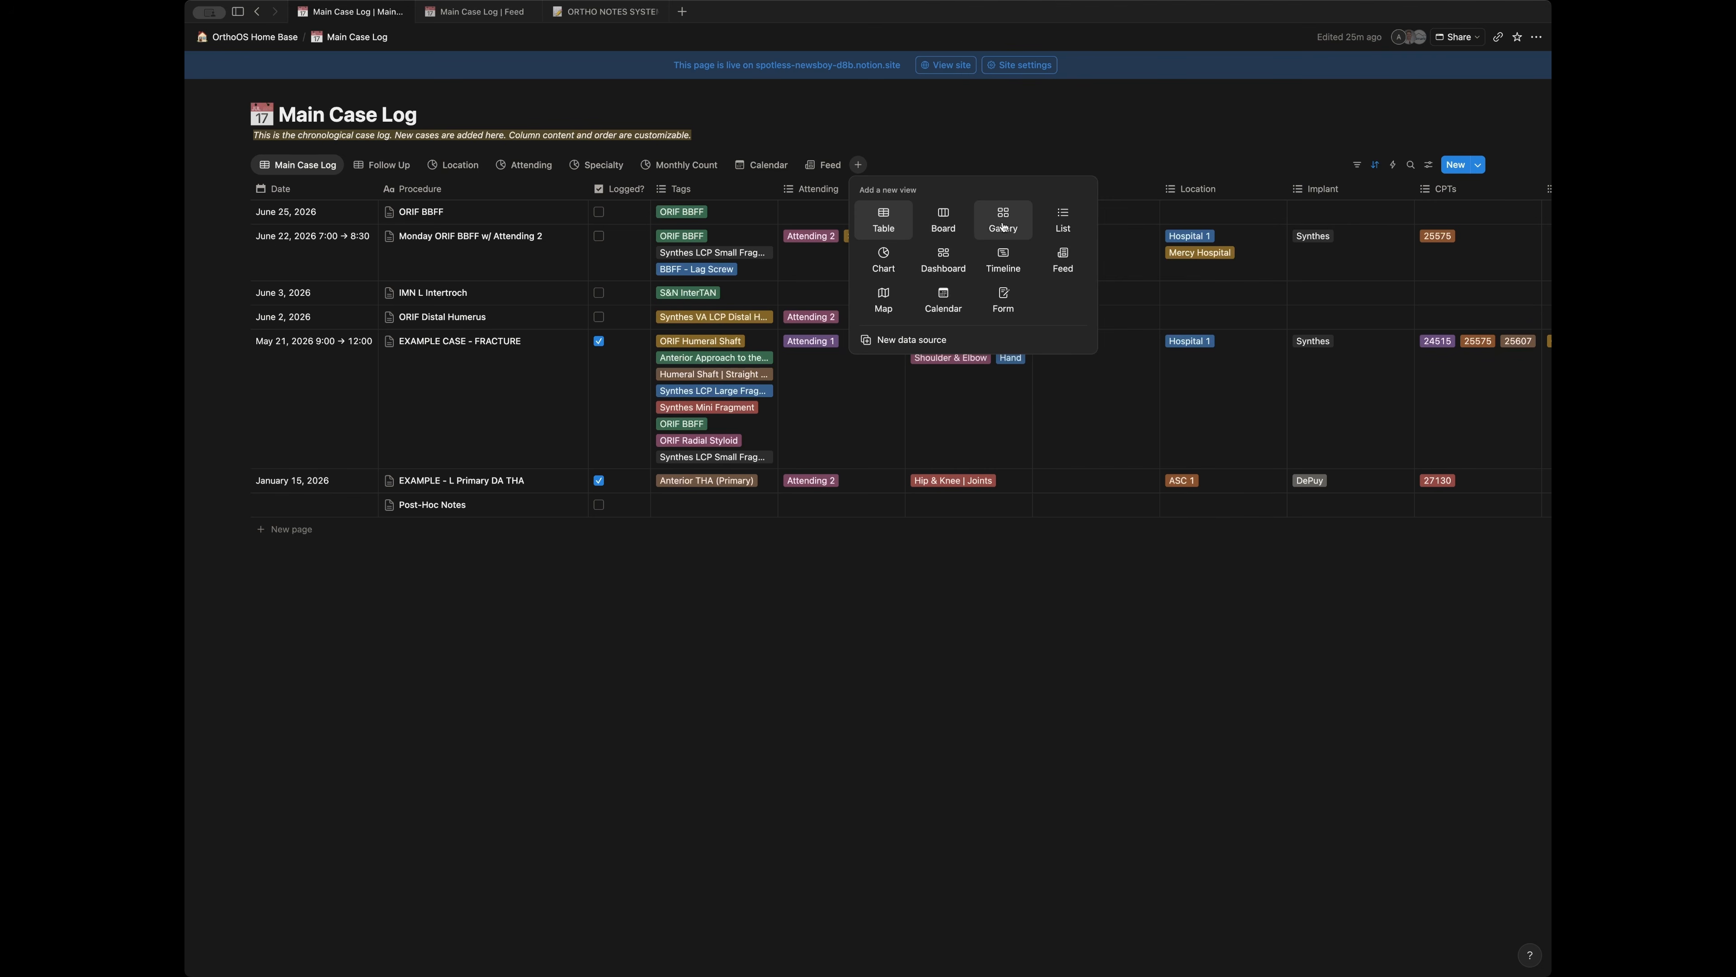
key("Escape")
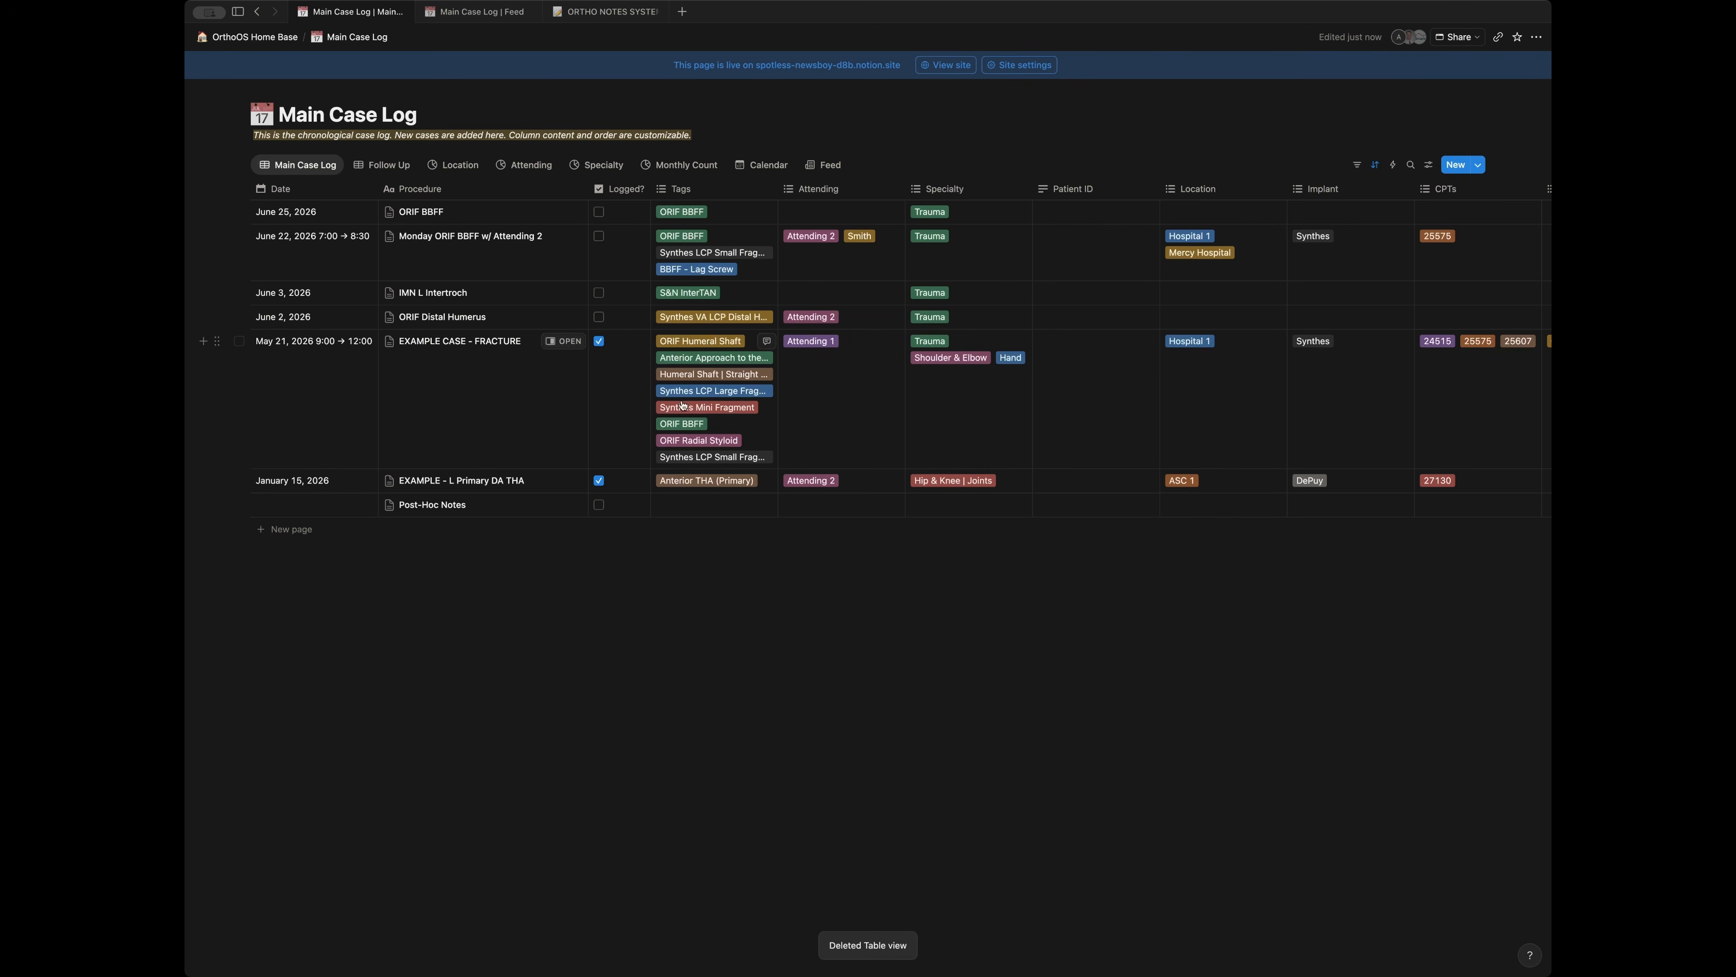
- Add a table view named "Trauma Cases" to the OrthoOS Main Case Log and close its settings
left_click(857, 165)
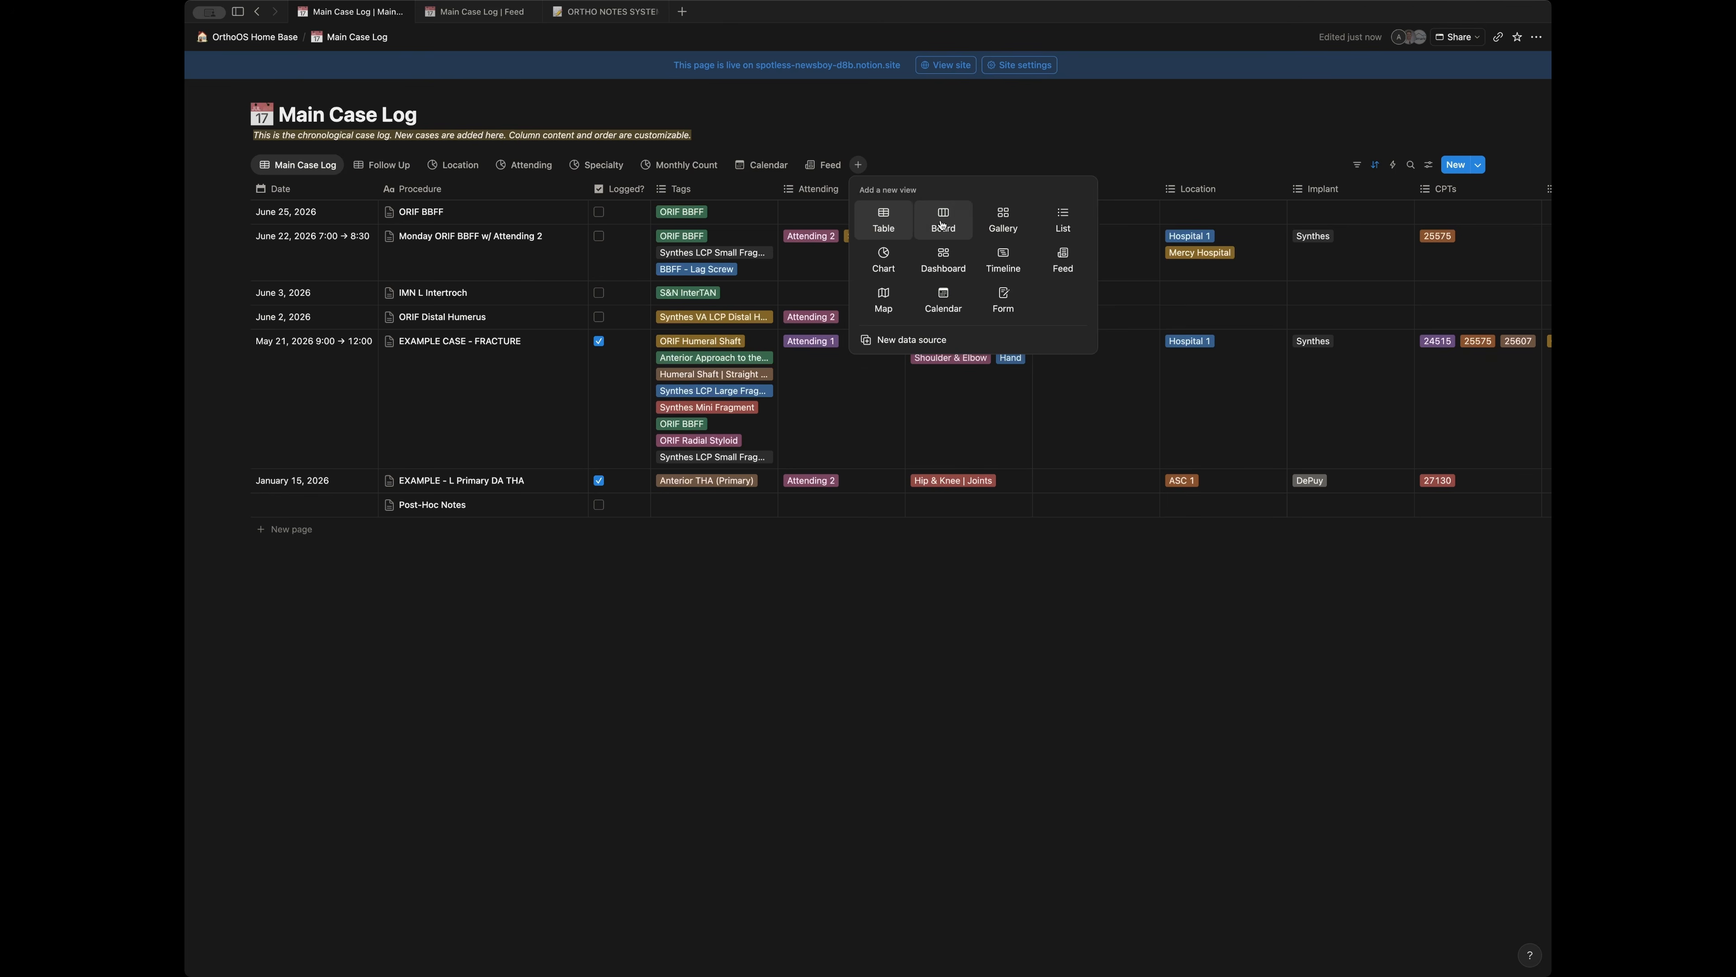
left_click(889, 222)
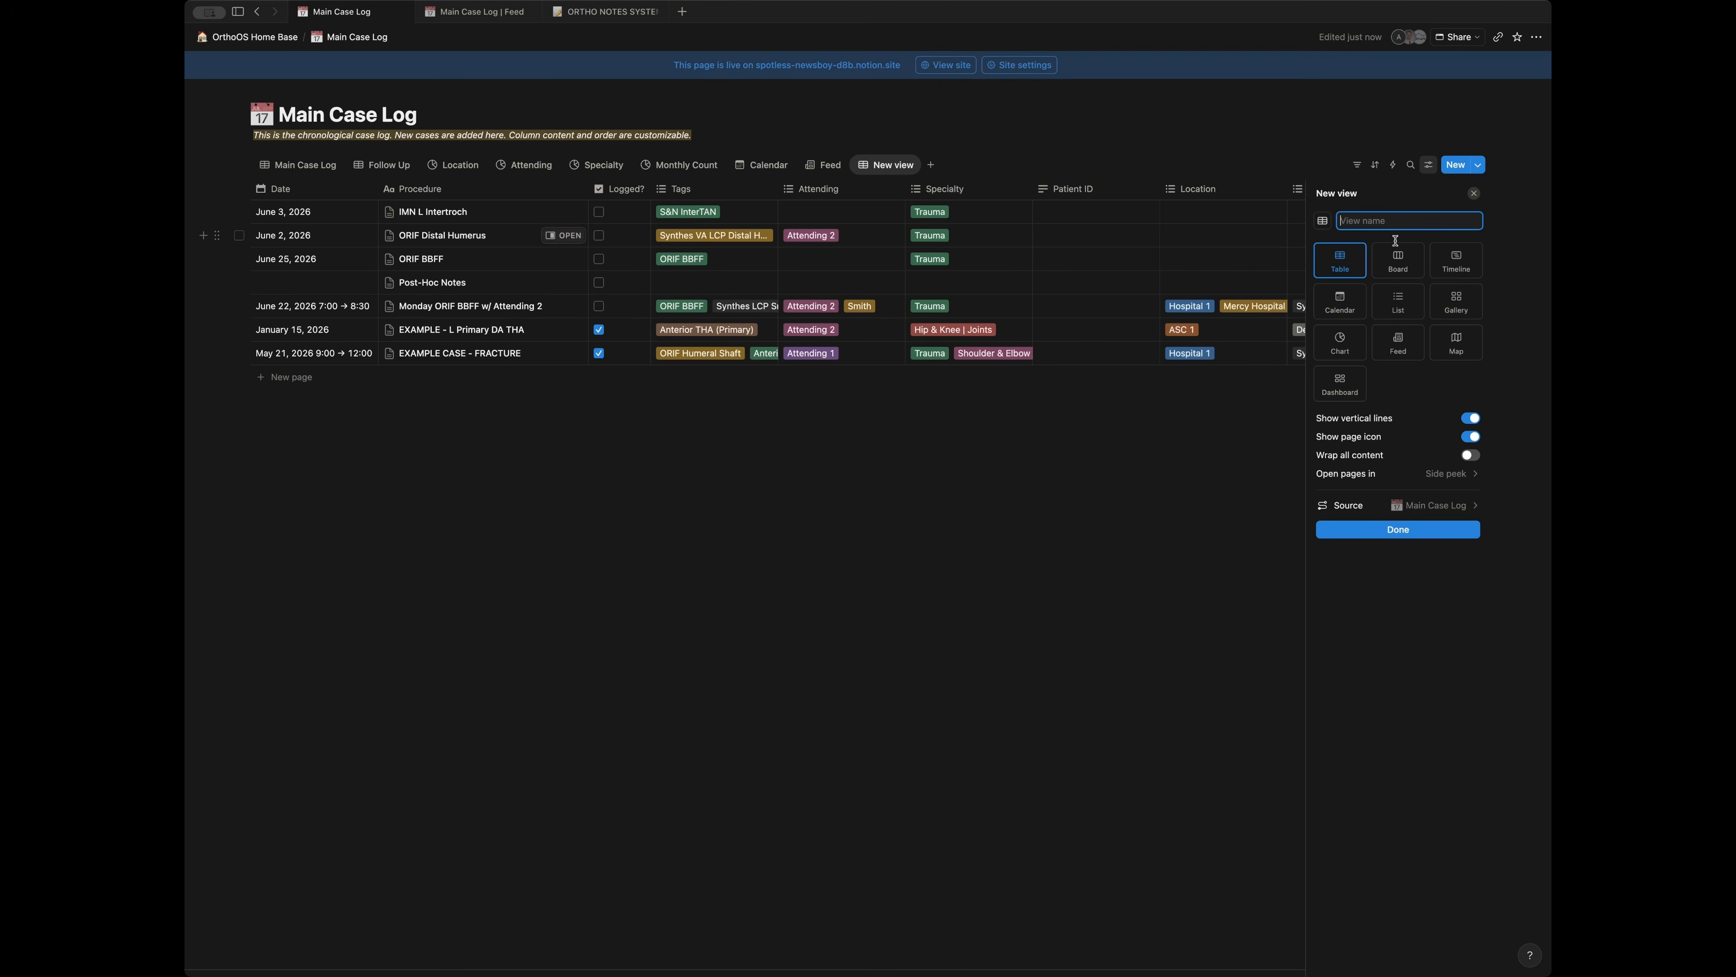
type("Trauma Cases")
left_click(1402, 531)
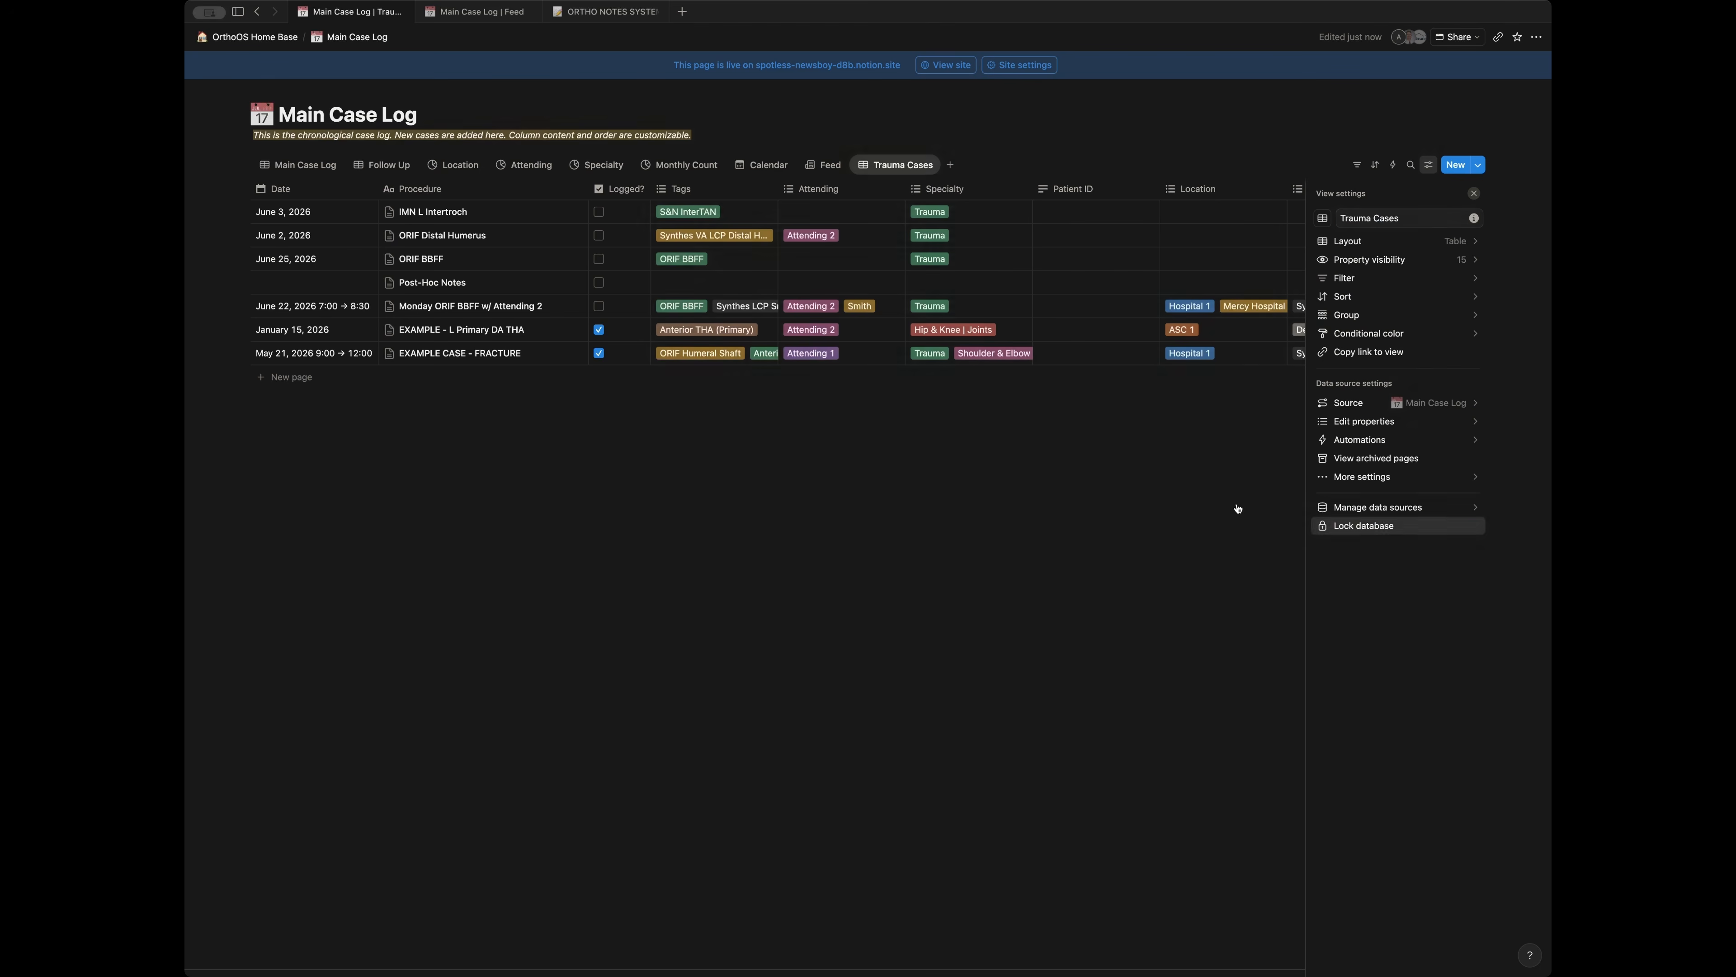
left_click(881, 504)
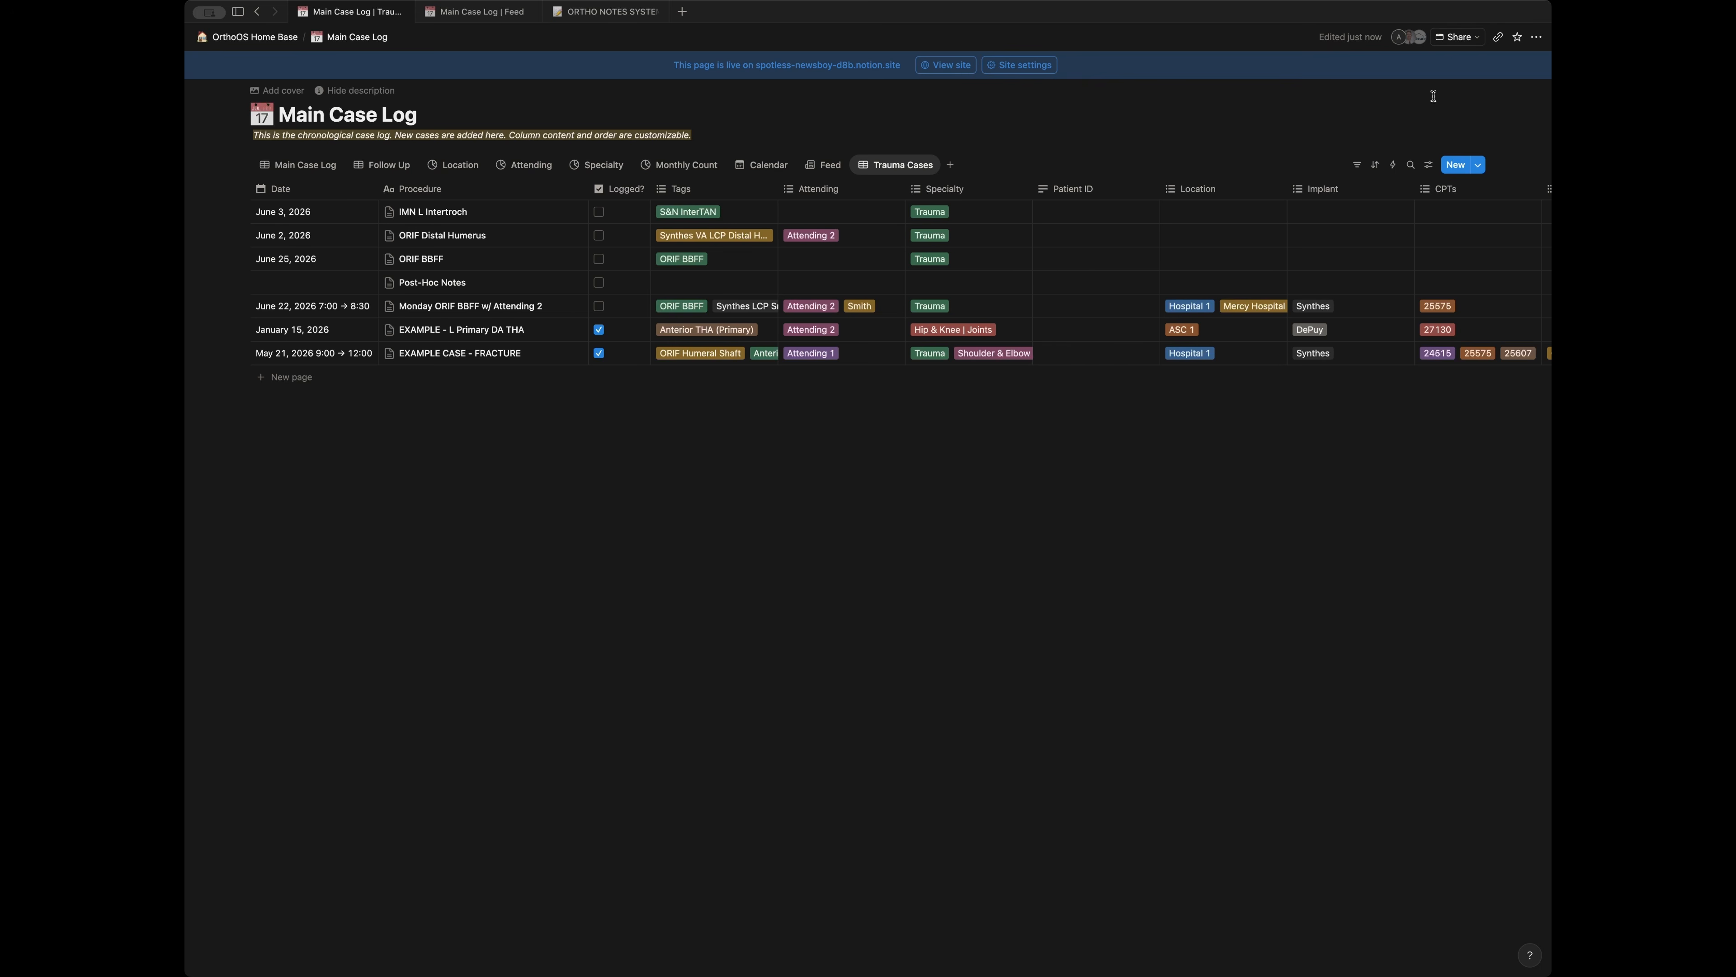
- Filter the Trauma Cases view to cases whose Specialty contains Trauma
left_click(1357, 165)
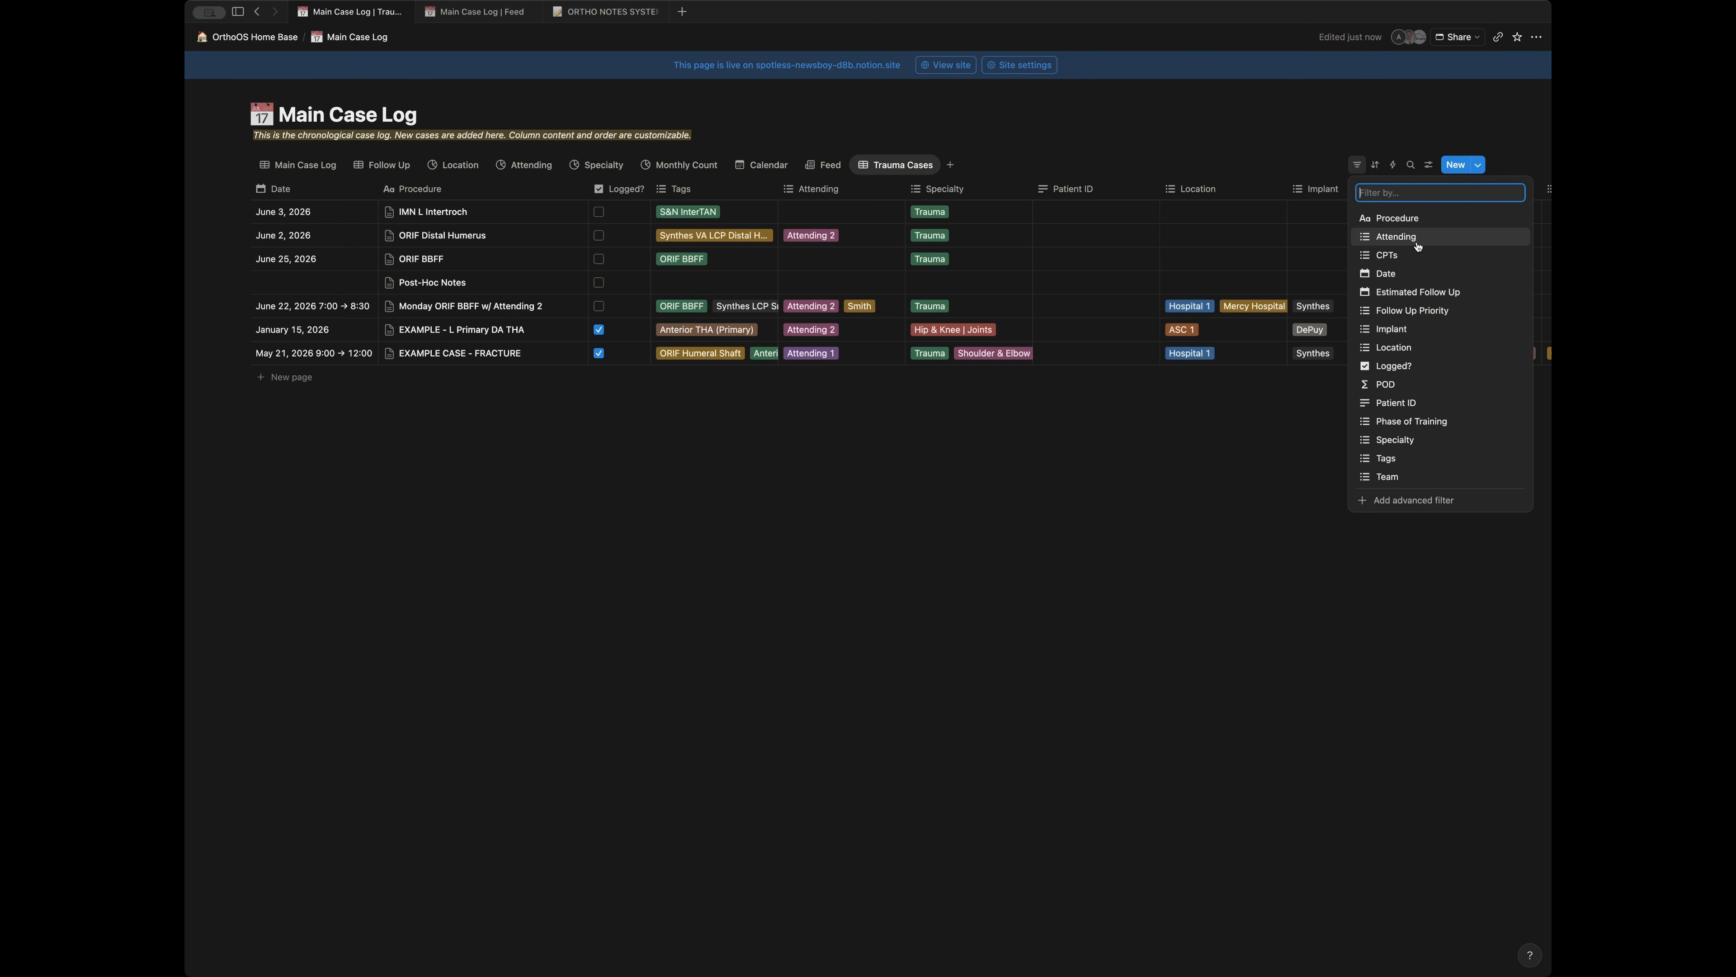
left_click(1397, 443)
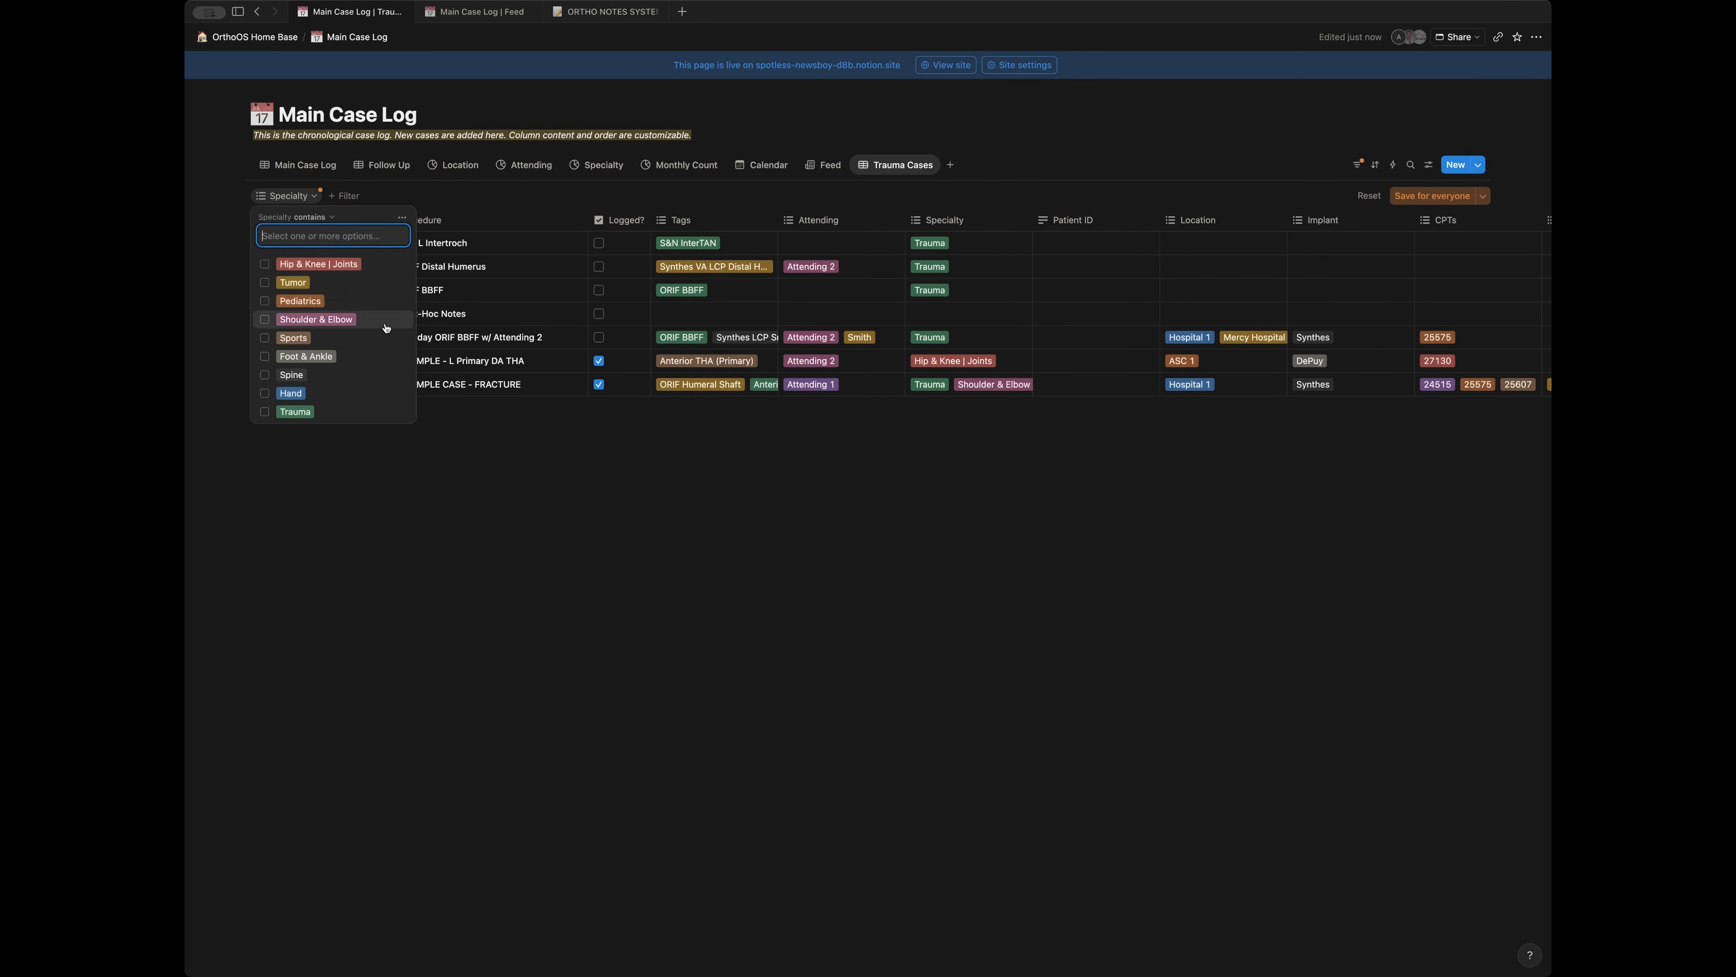
left_click(300, 412)
left_click(631, 497)
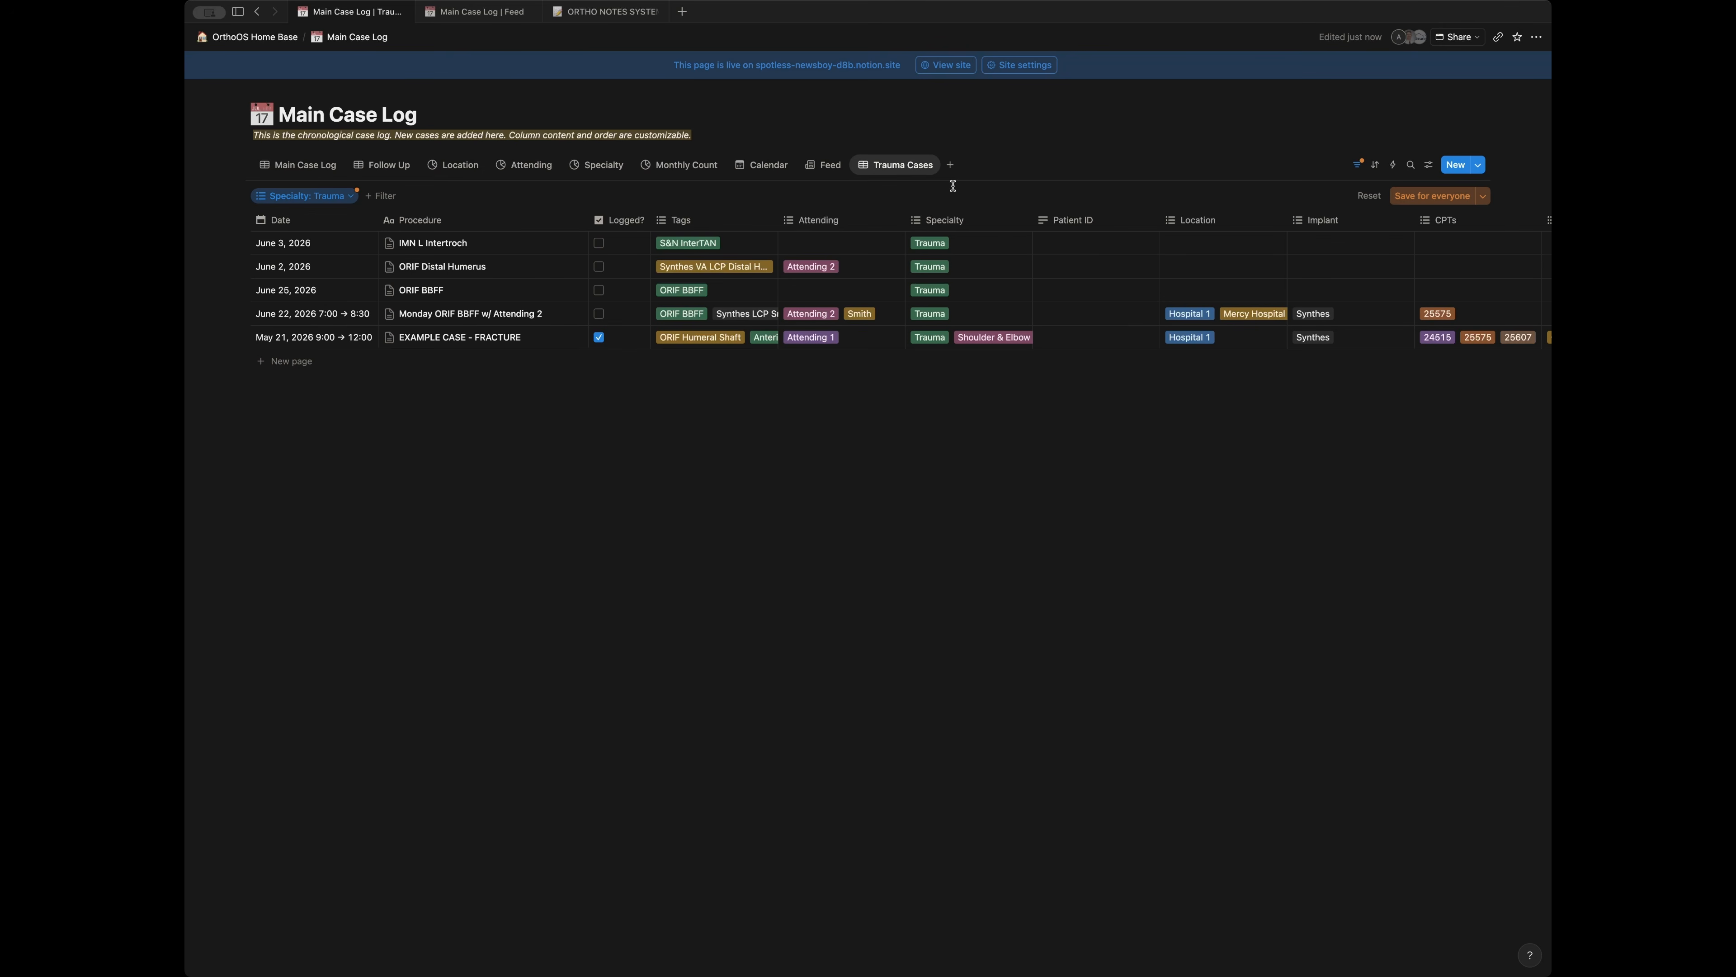
- Revisit the Feed, Calendar, Monthly Count and Specialty views, then return to the Main Case Log table view
left_click(825, 167)
left_click(760, 166)
left_click(684, 165)
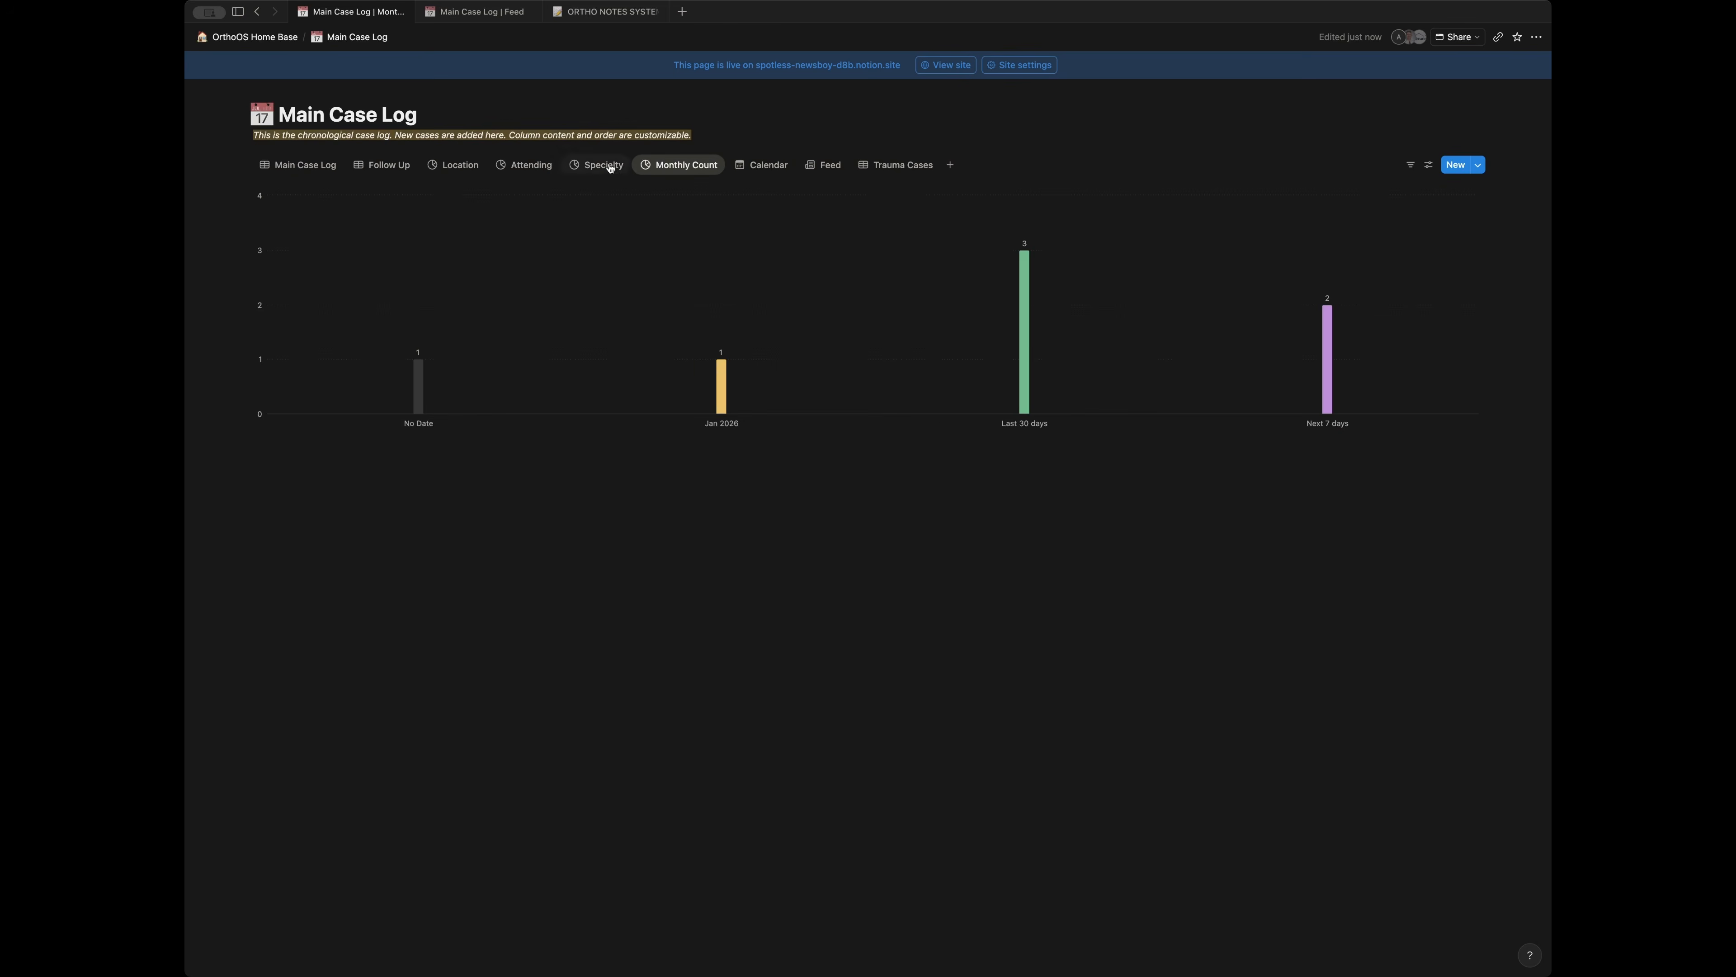
left_click(593, 167)
left_click(593, 168)
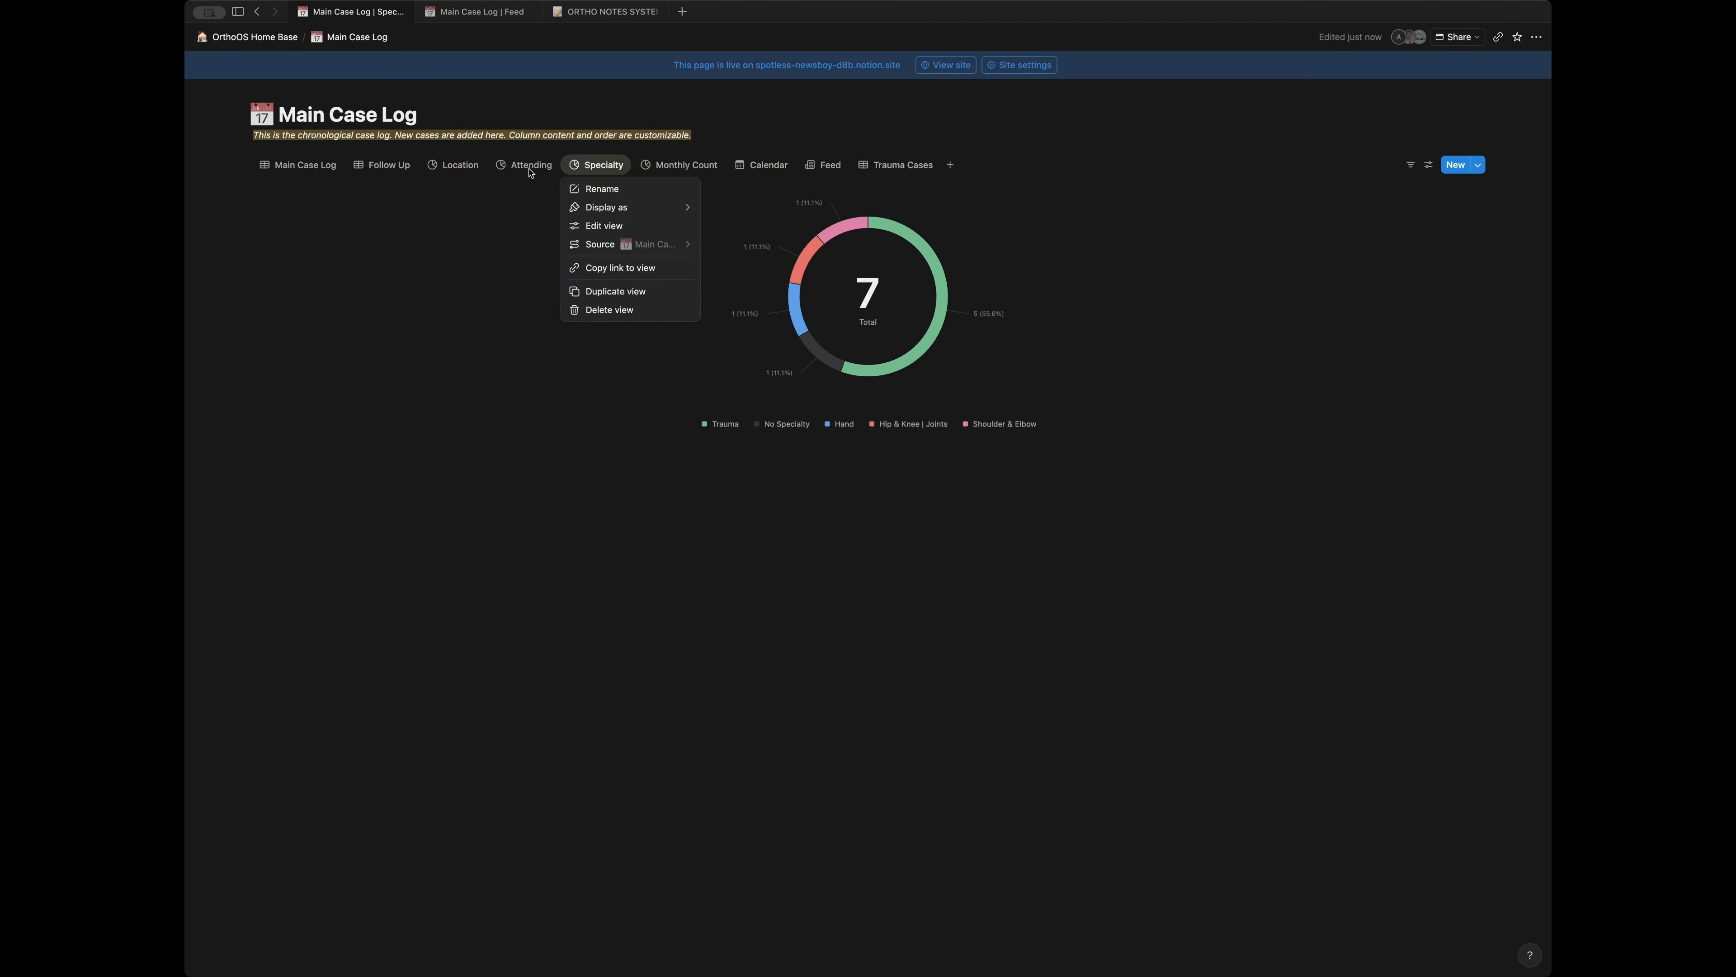
left_click(298, 161)
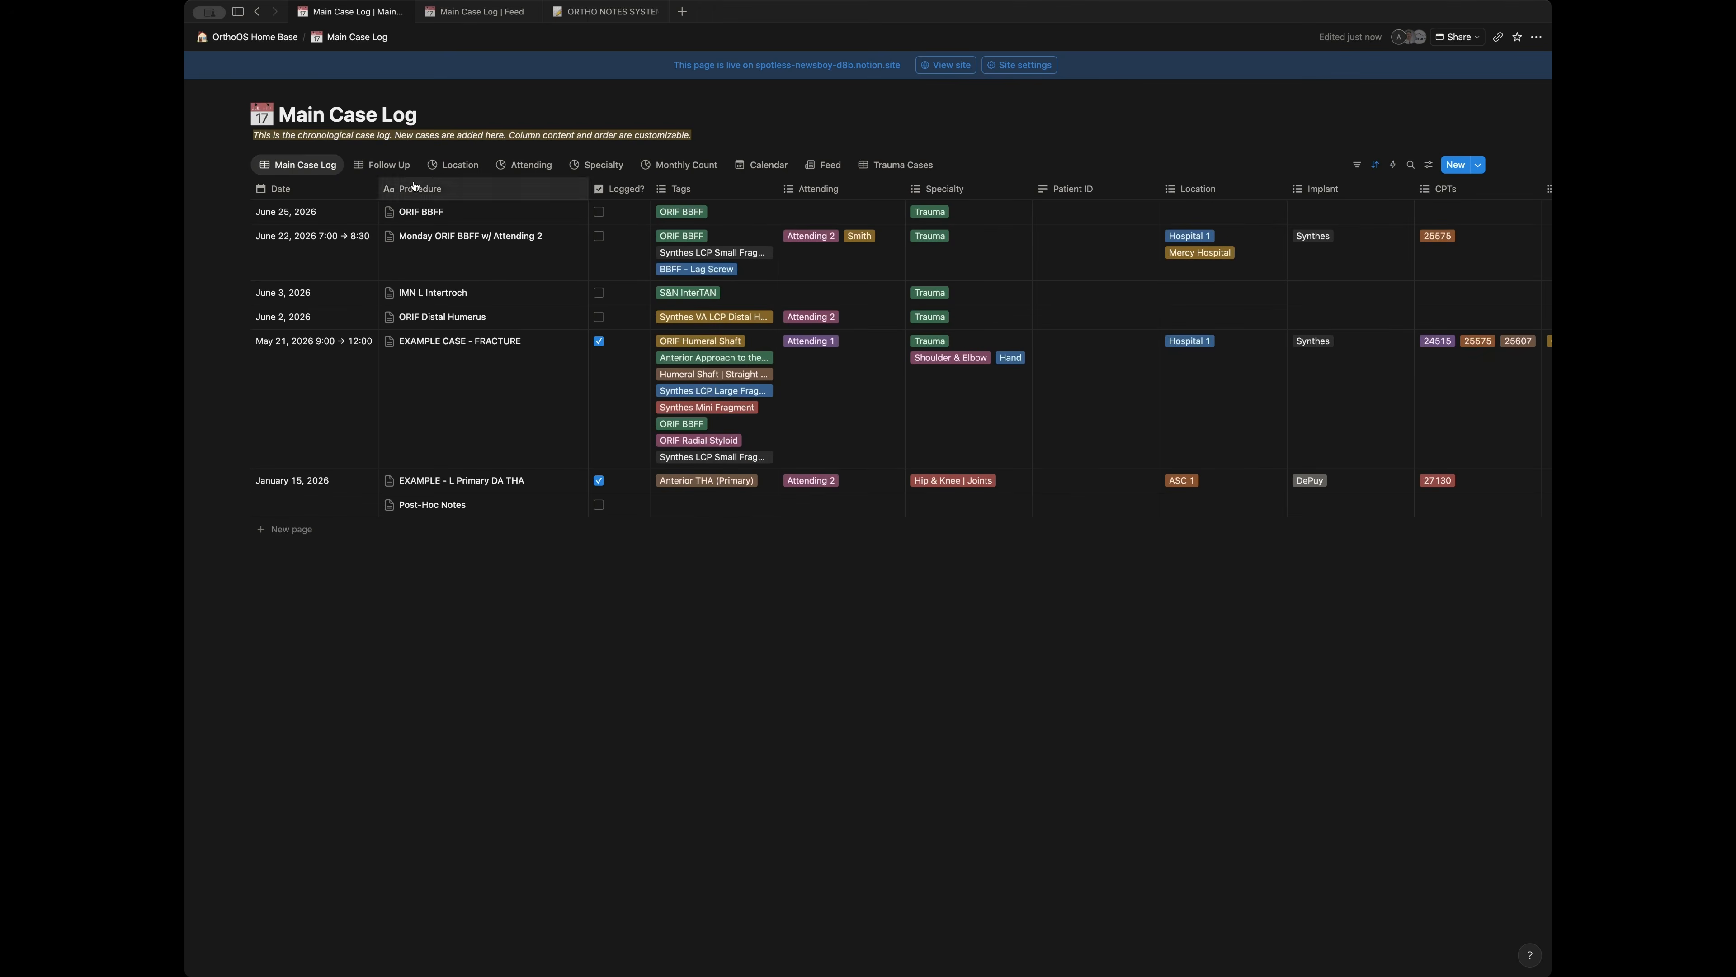